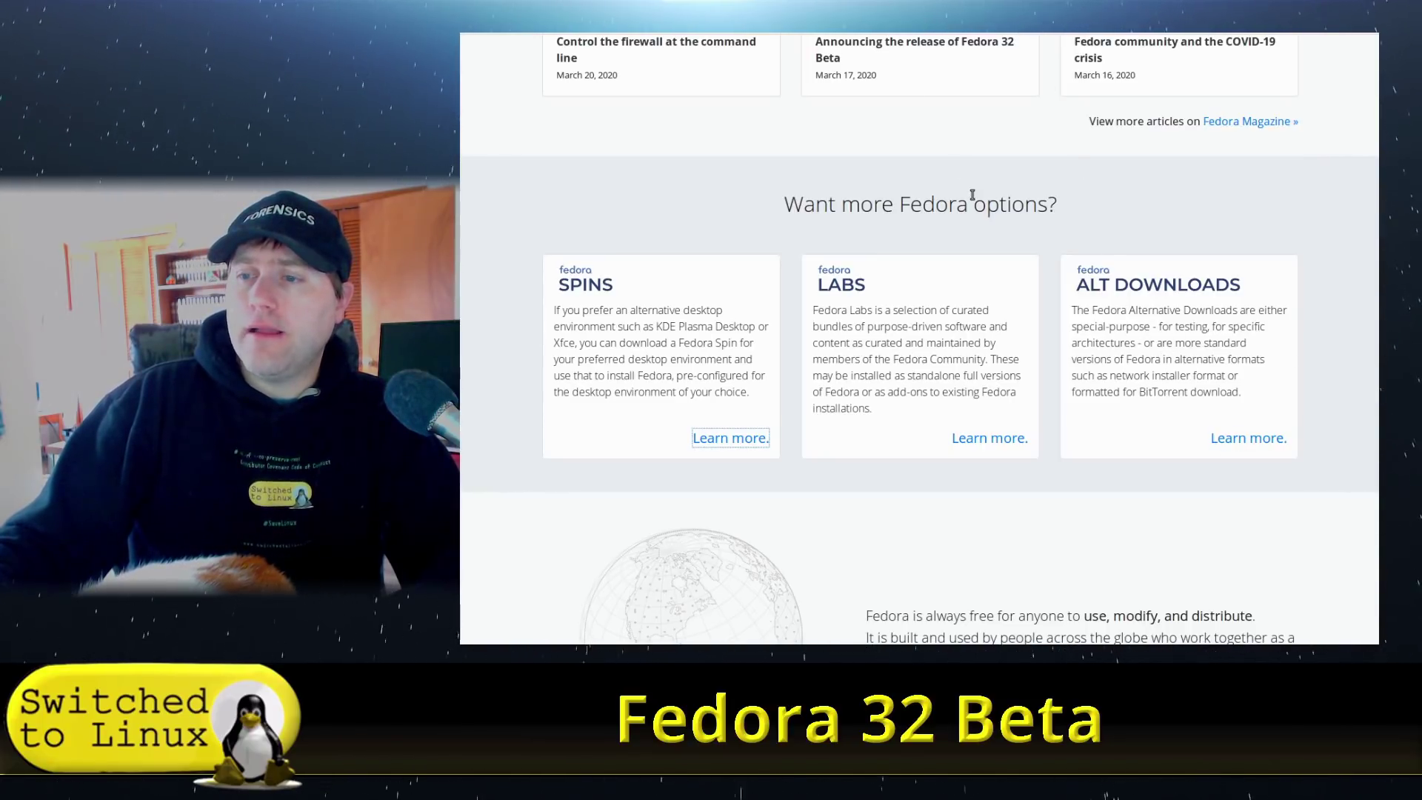
# Switch to the Fedora 32 Beta announcement tab and scroll through the article.
pyautogui.scroll(7, 971, 194)
pyautogui.scroll(8, 948, 299)
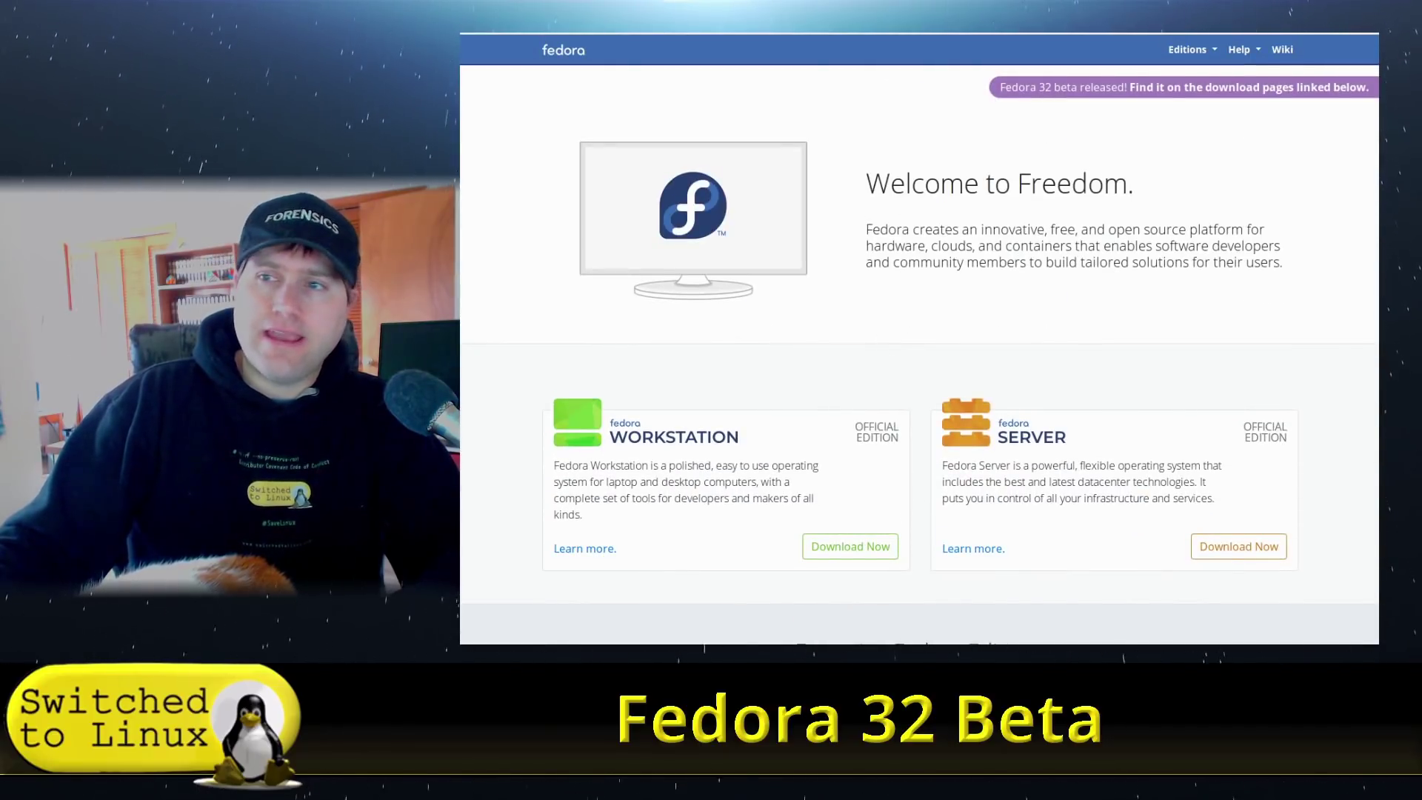
pyautogui.hotkey('ctrl', 'Tab')
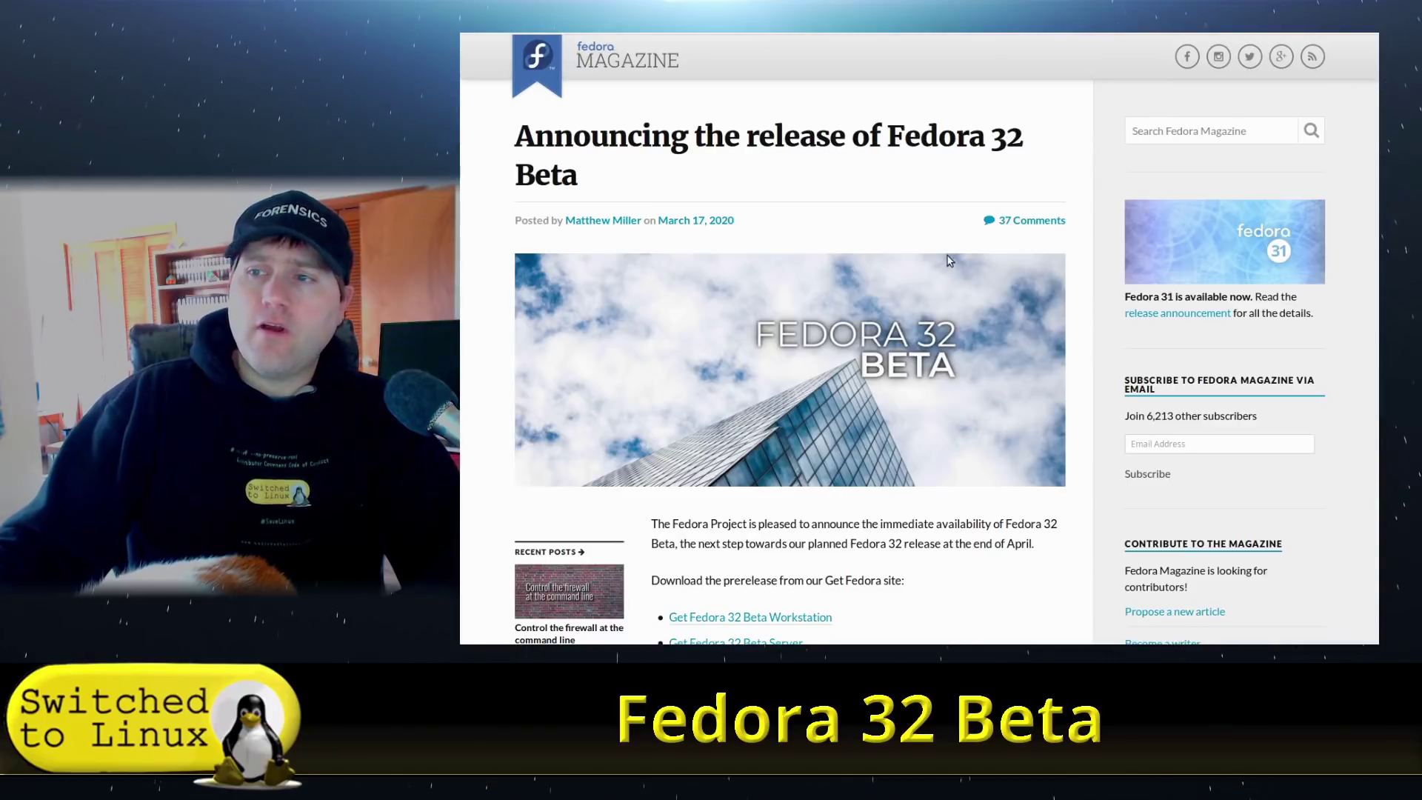
pyautogui.scroll(-3, 900, 280)
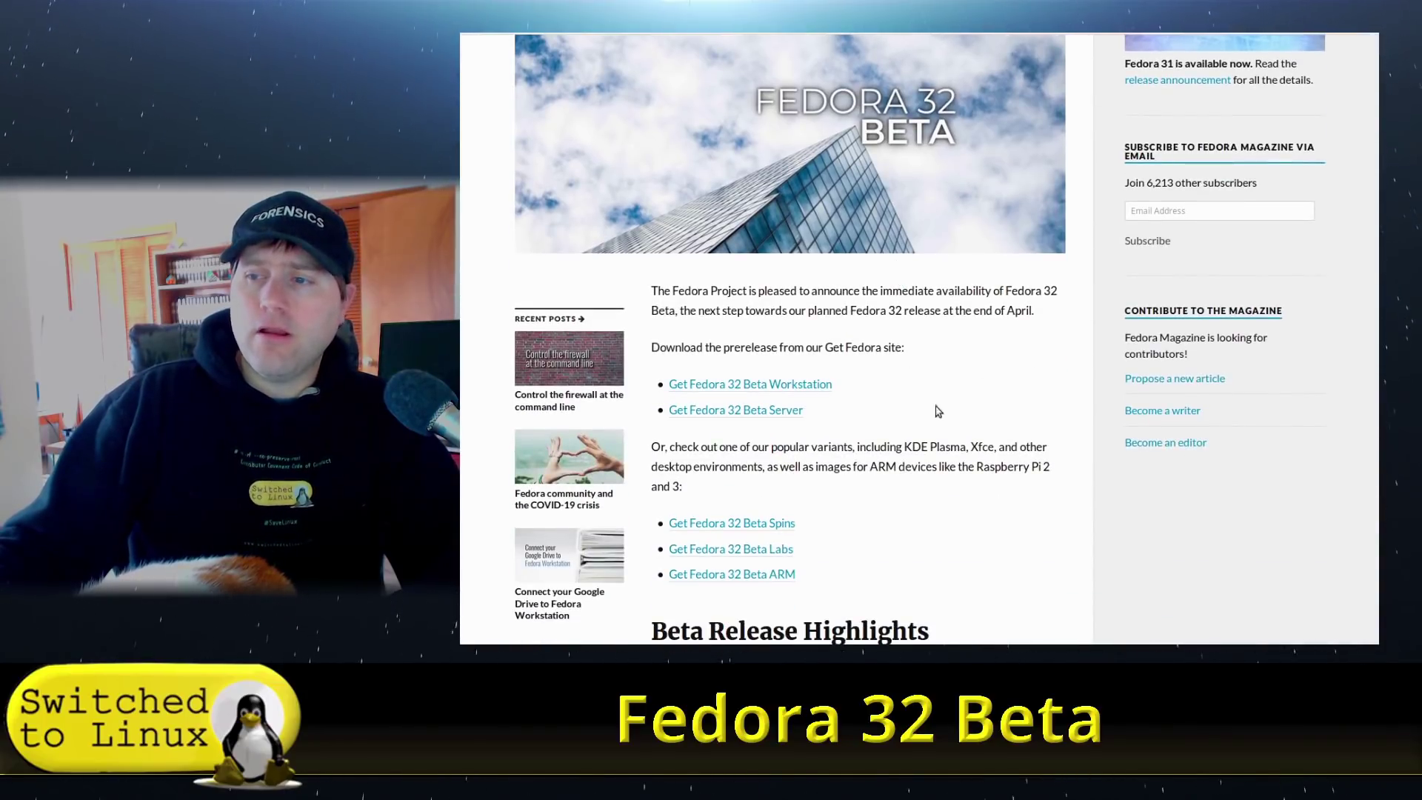
pyautogui.scroll(-1, 789, 400)
pyautogui.scroll(-2, 788, 401)
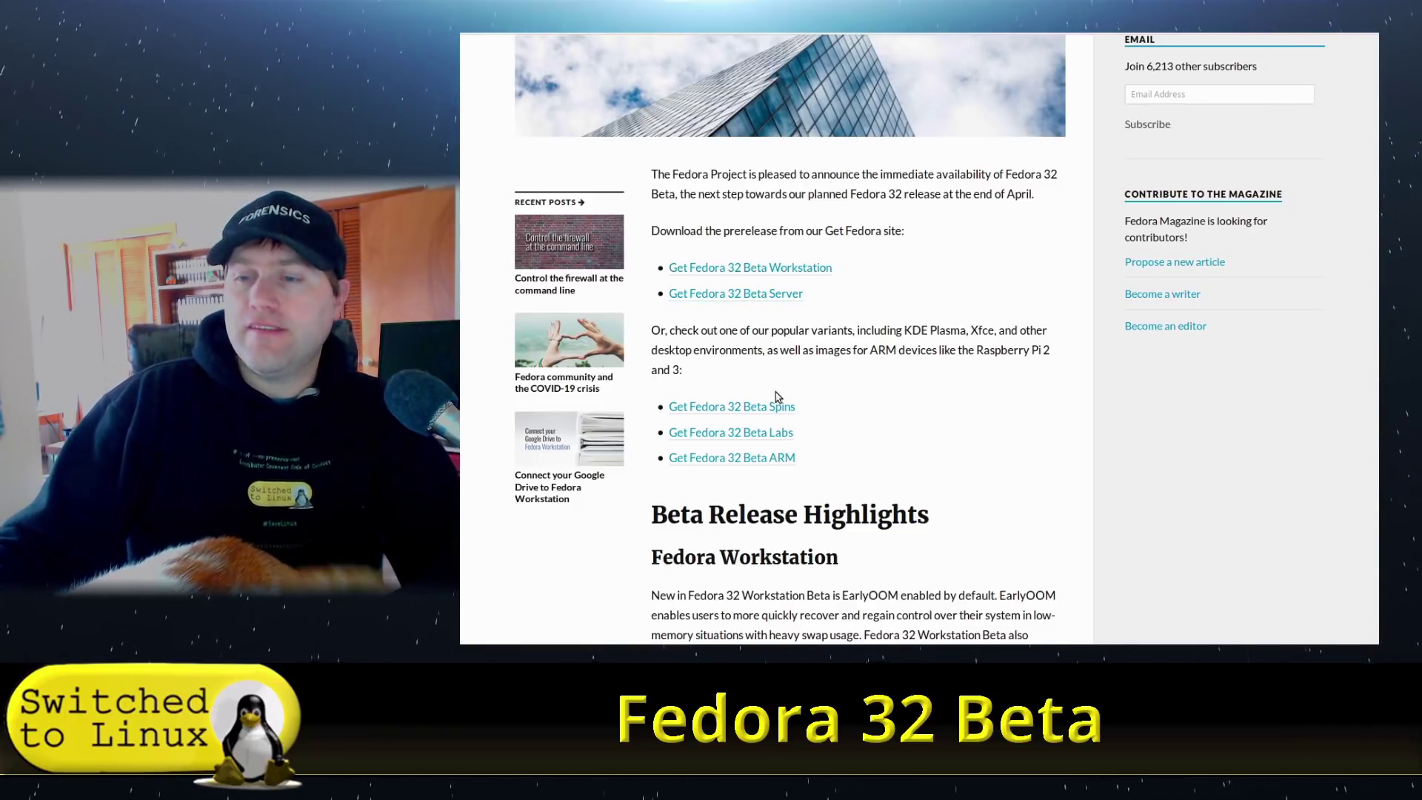
pyautogui.scroll(-4, 903, 404)
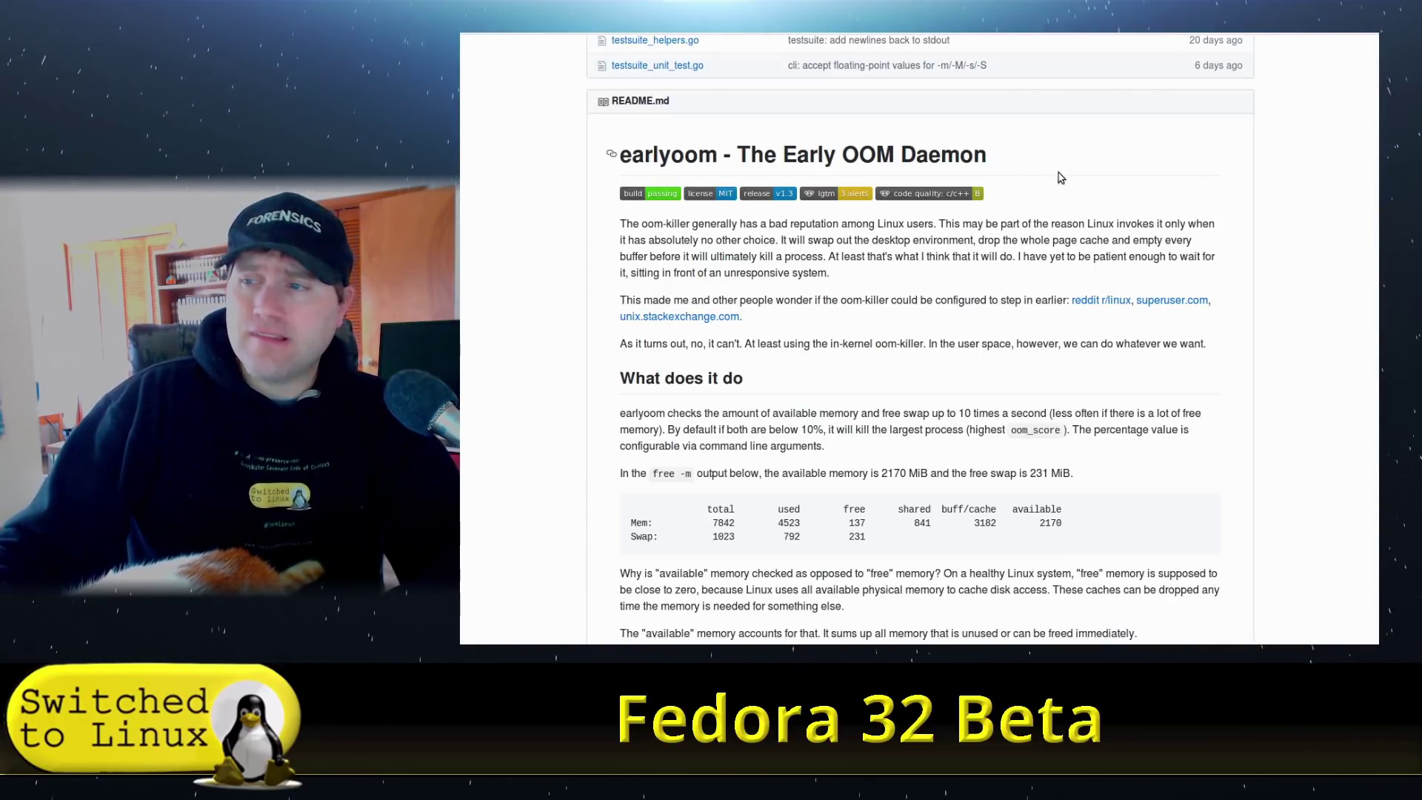
# Scroll through the rest of the earlyoom README on GitHub.
pyautogui.scroll(-3, 1057, 178)
pyautogui.scroll(-2, 1055, 176)
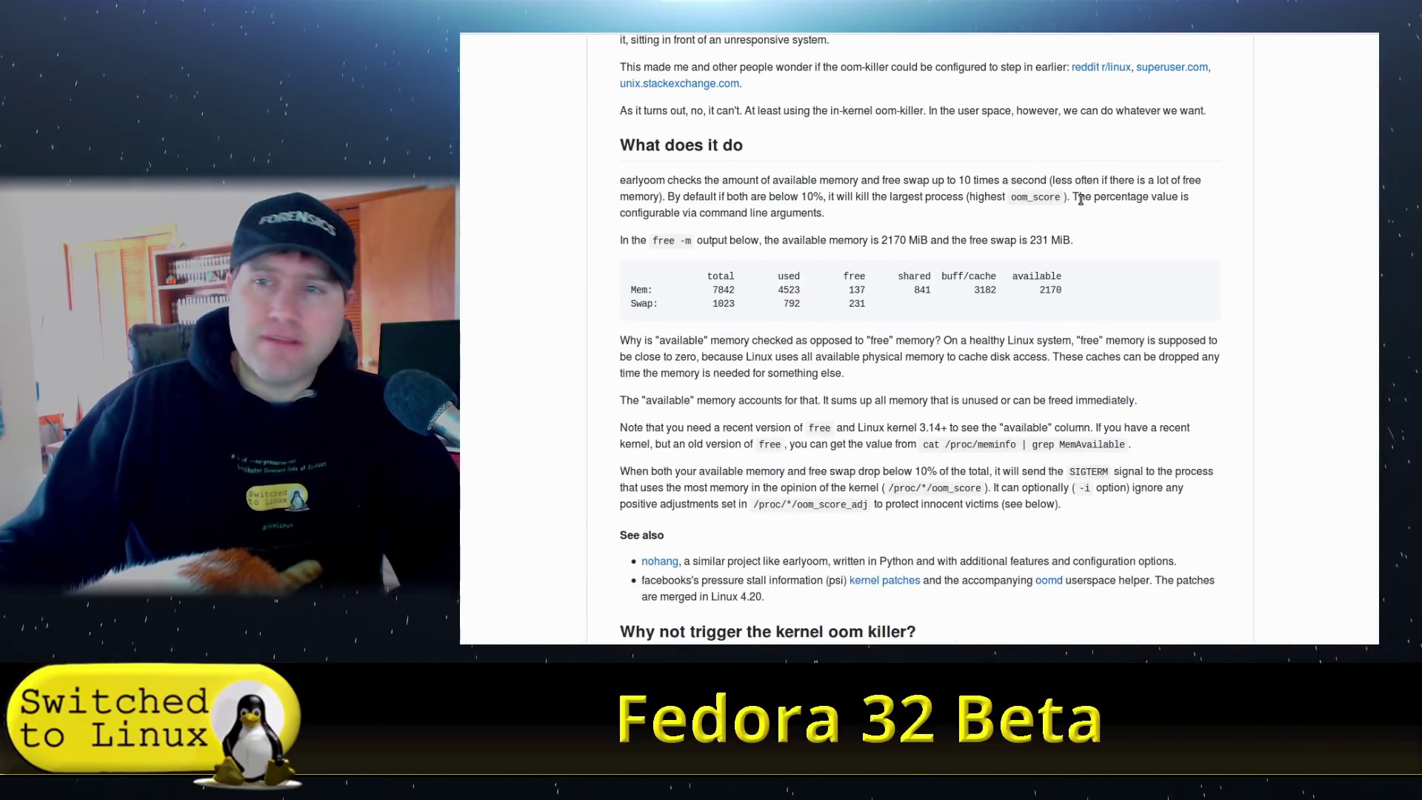
pyautogui.scroll(-7, 1080, 199)
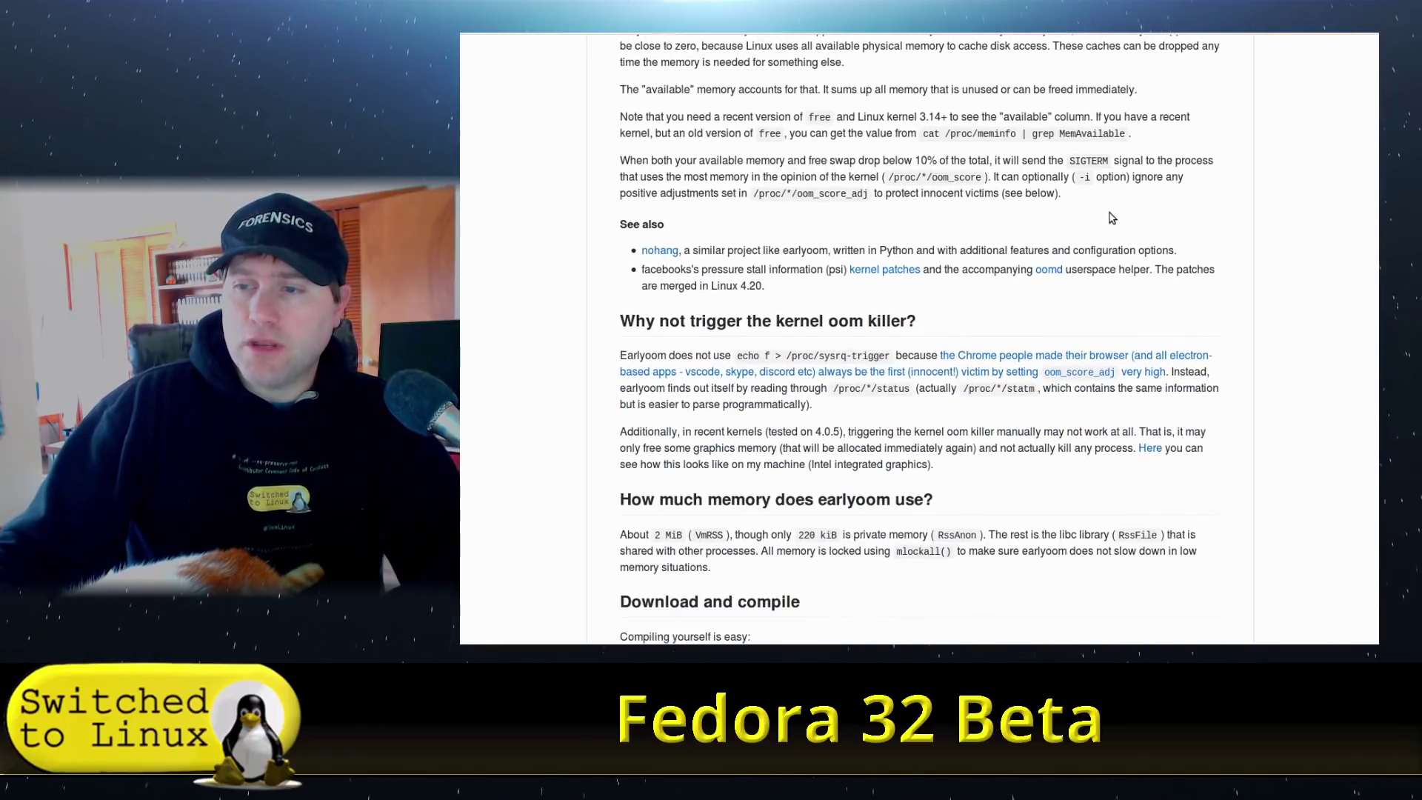
pyautogui.scroll(-3, 1100, 229)
pyautogui.scroll(-4, 1138, 234)
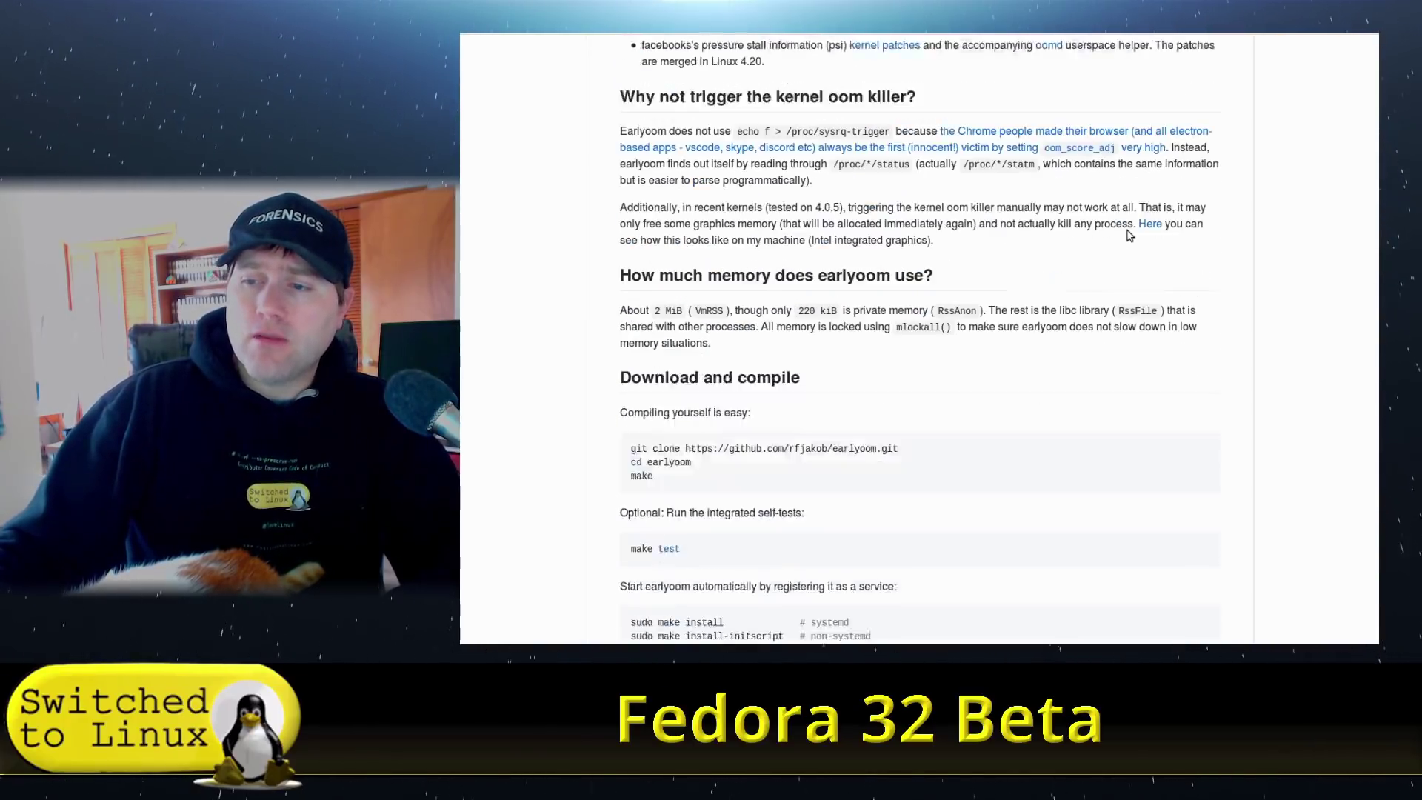
pyautogui.scroll(20, 1111, 229)
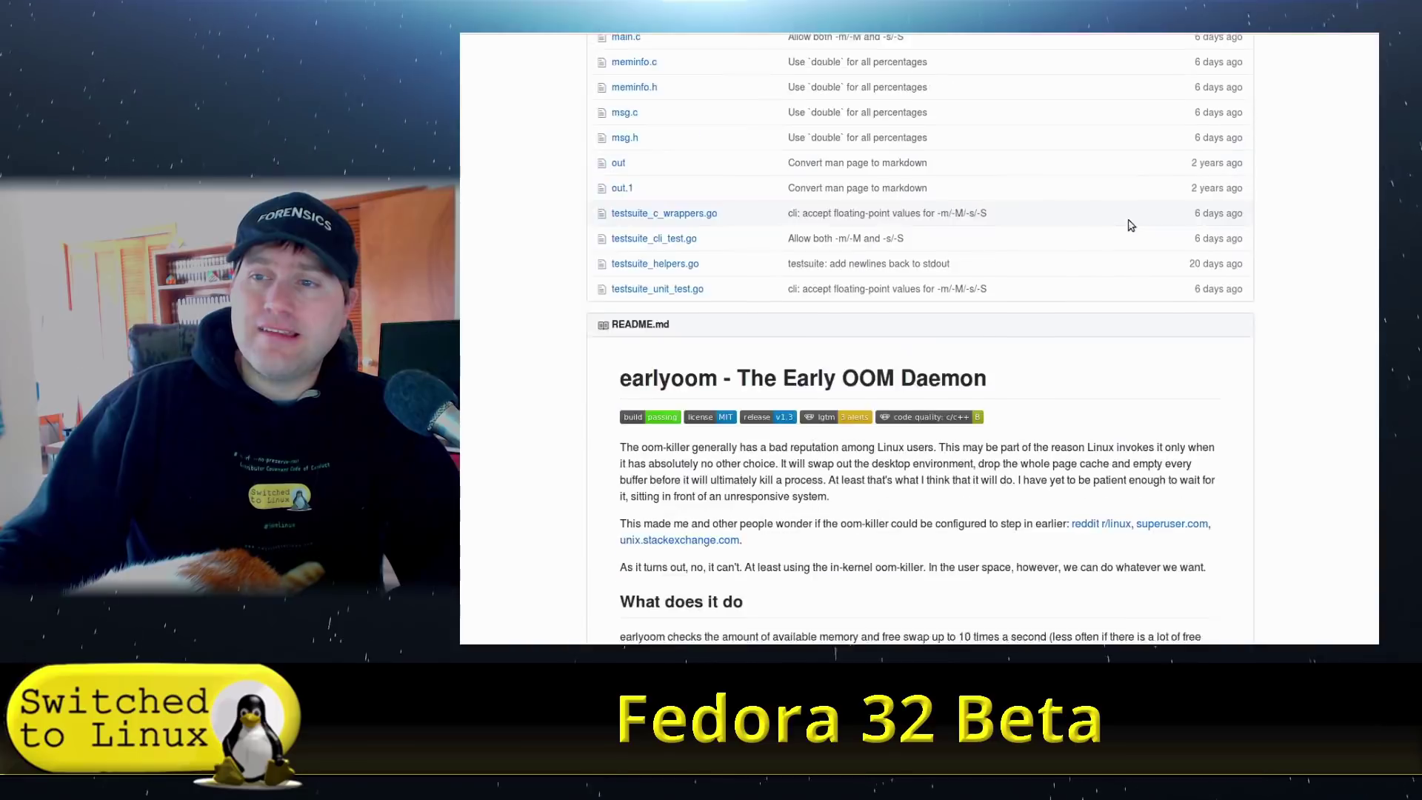
pyautogui.scroll(4, 1086, 221)
# Return to the Beta announcement and highlight the fstrim timer mention.
pyautogui.hotkey('ctrl', 'Tab')
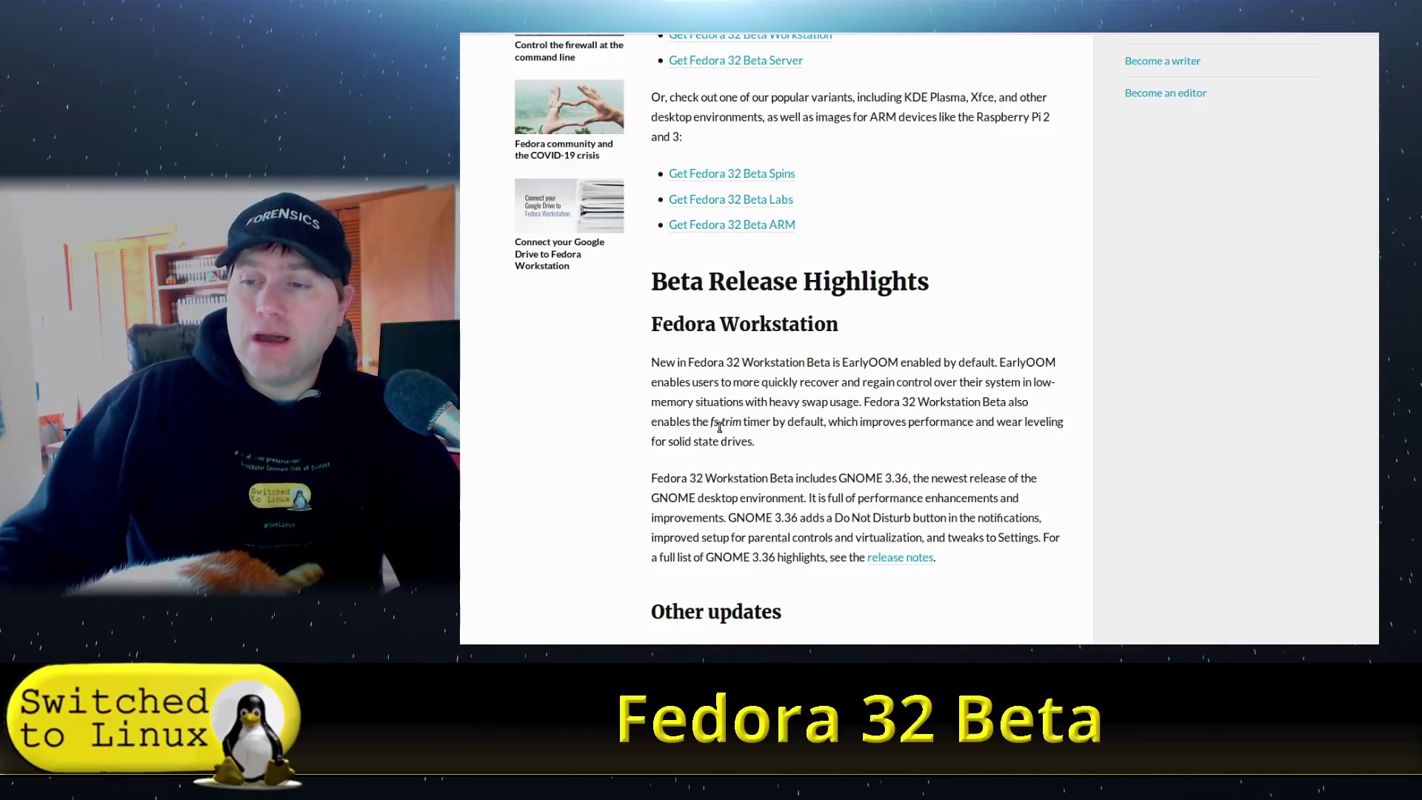
pyautogui.moveTo(709, 423); pyautogui.dragTo(748, 423)
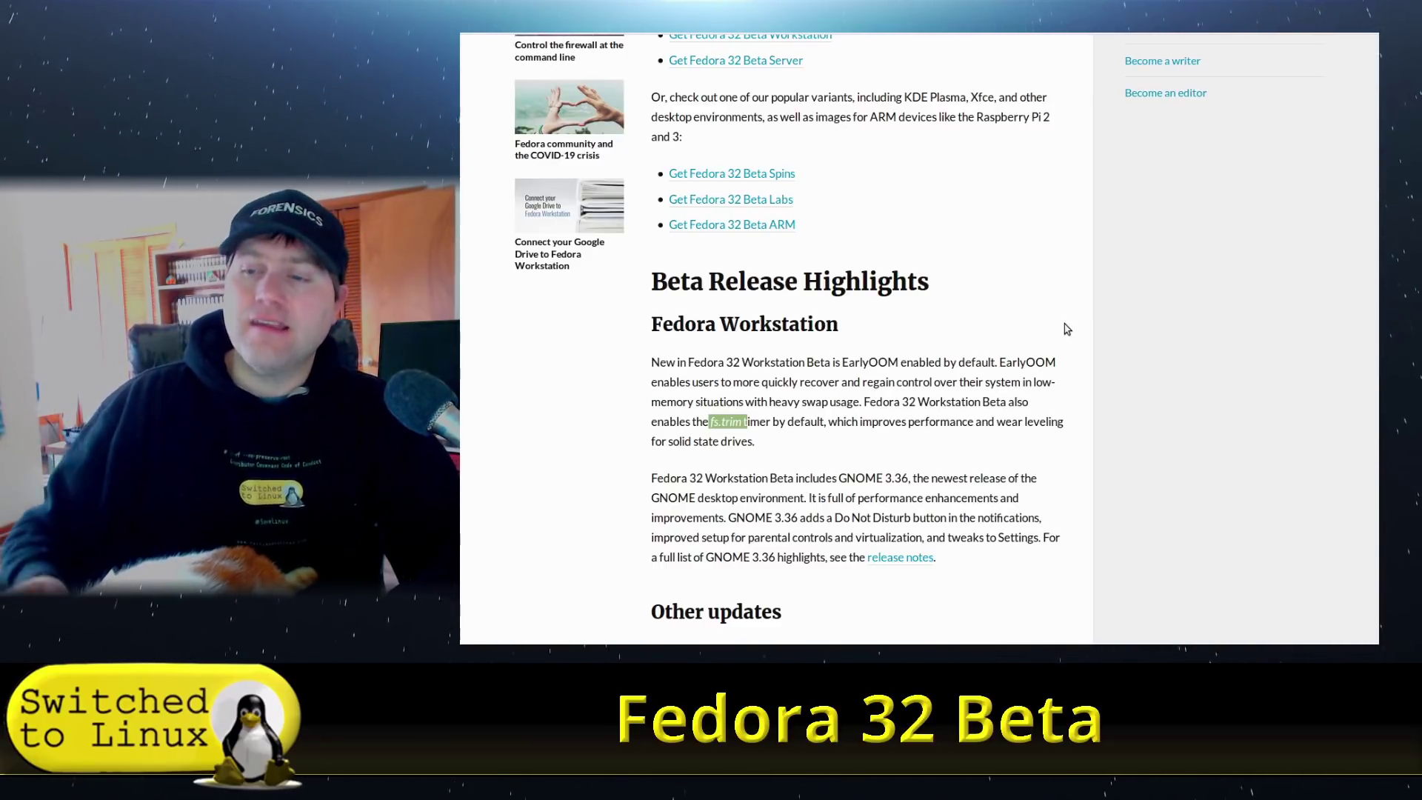
pyautogui.scroll(-3, 961, 245)
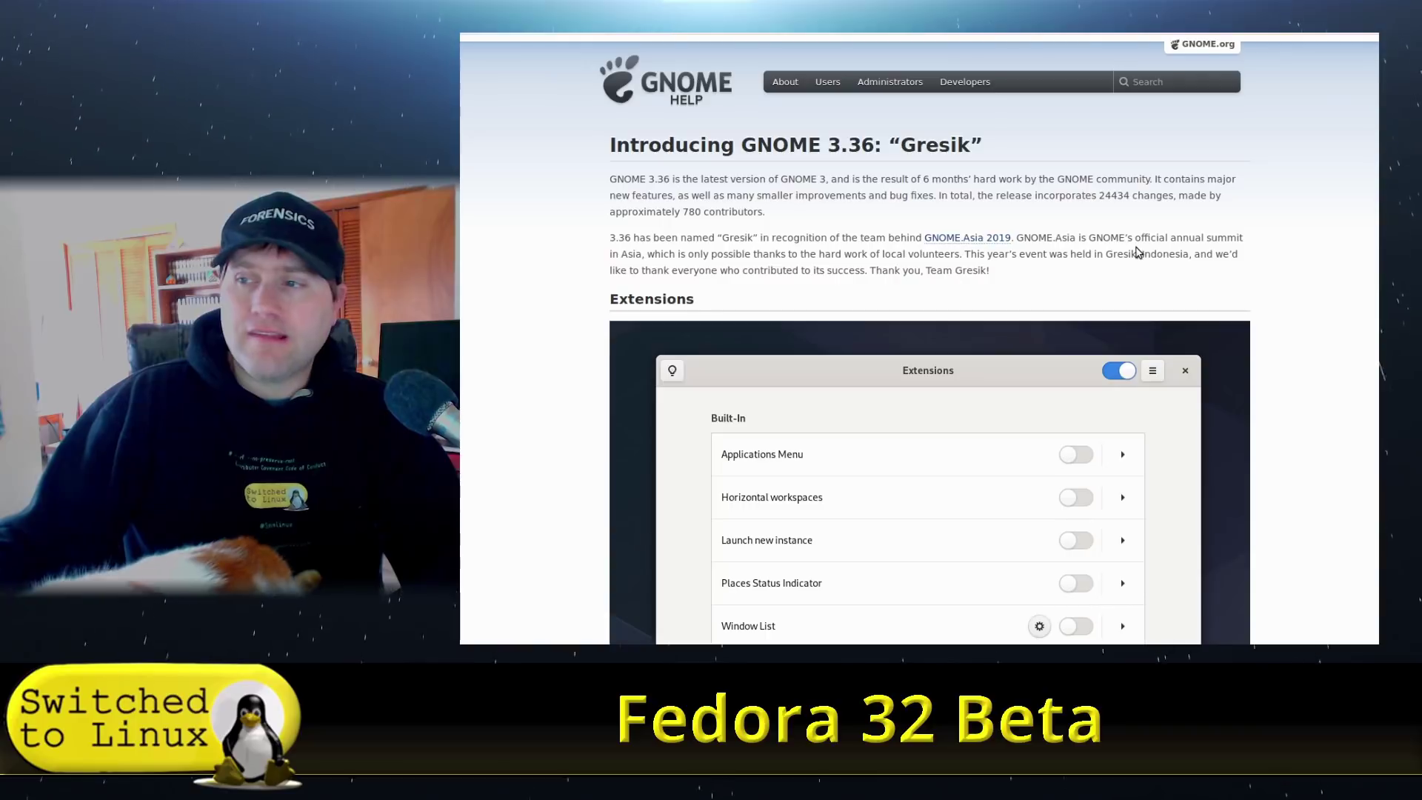
# Scroll down through the GNOME 3.36 "Gresik" release notes page.
pyautogui.scroll(-1, 1090, 240)
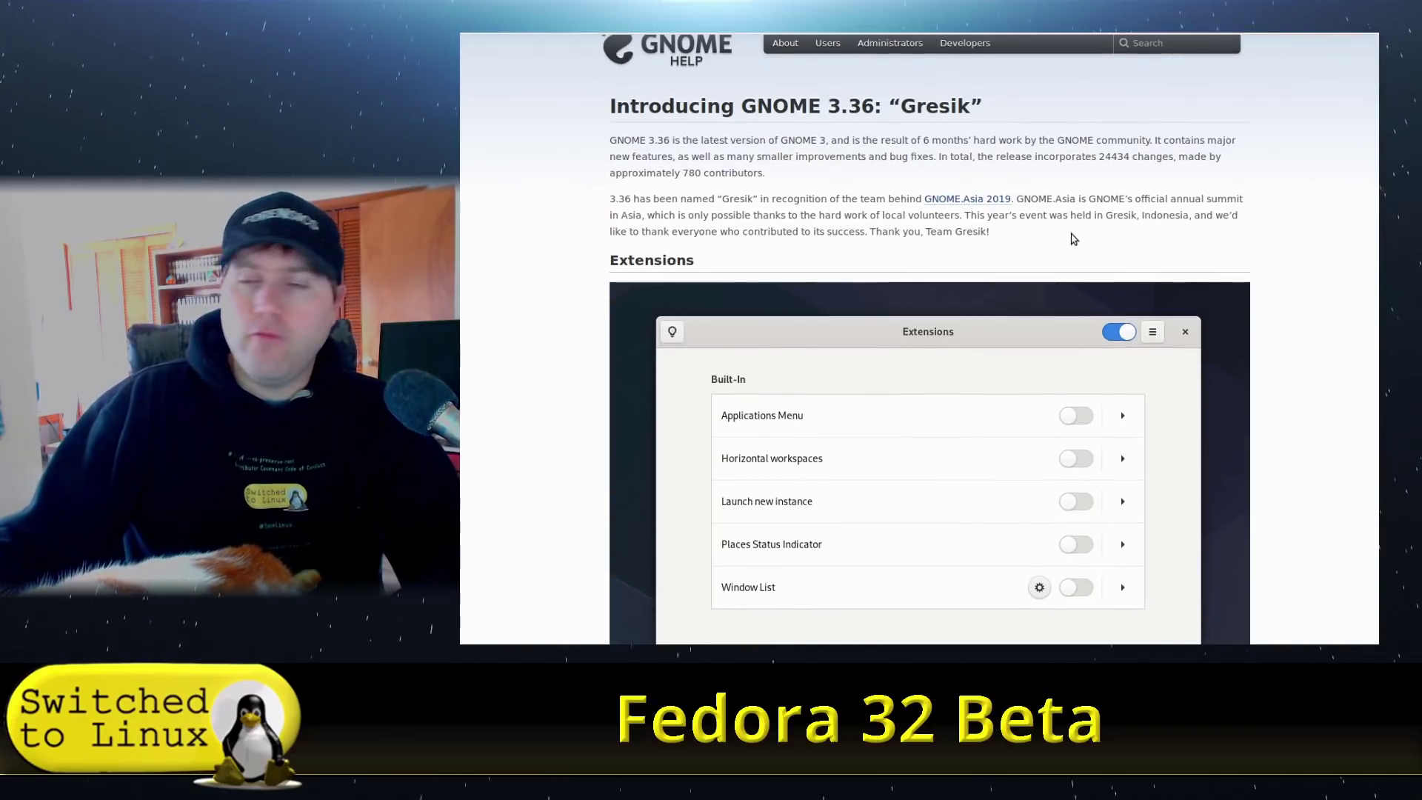
pyautogui.scroll(-2, 934, 206)
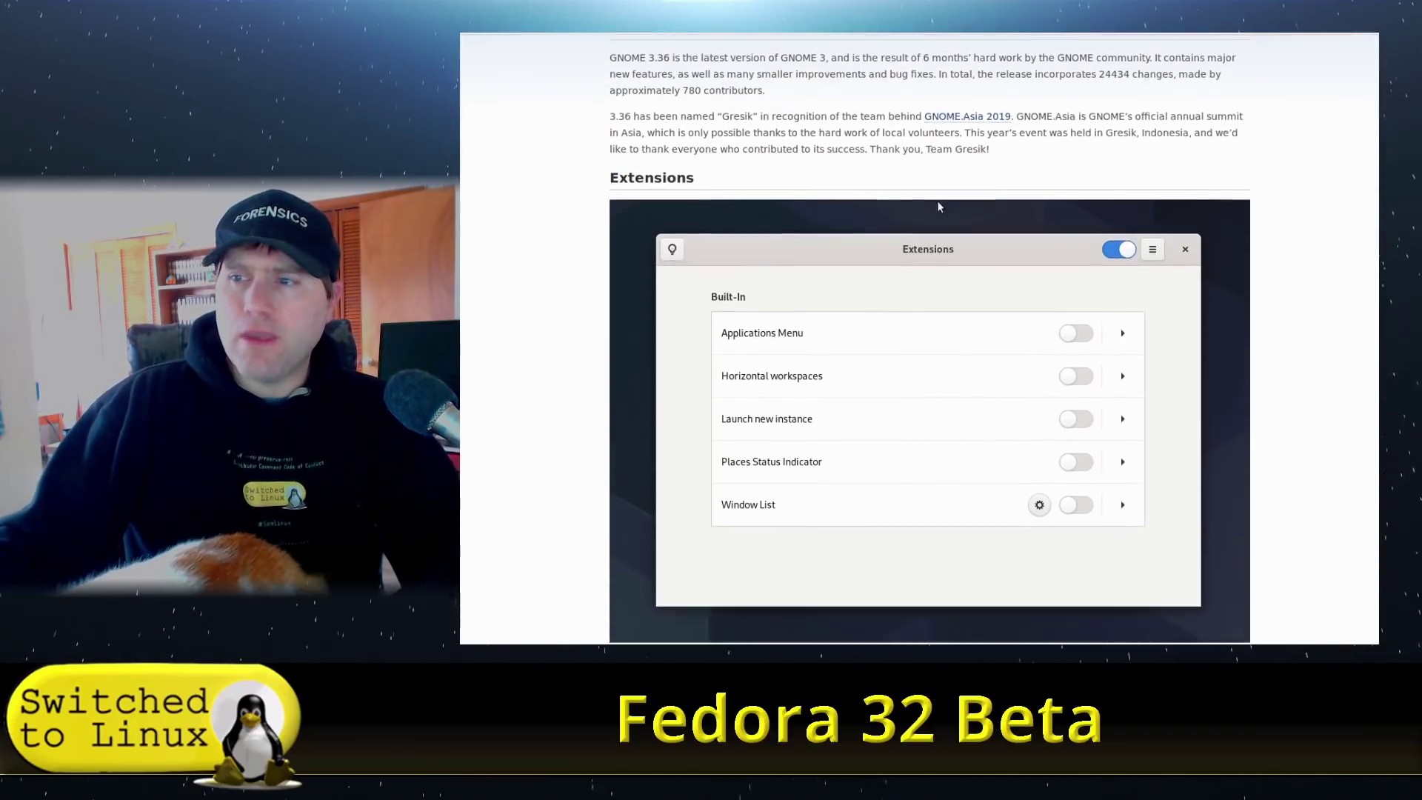
pyautogui.scroll(-3, 938, 206)
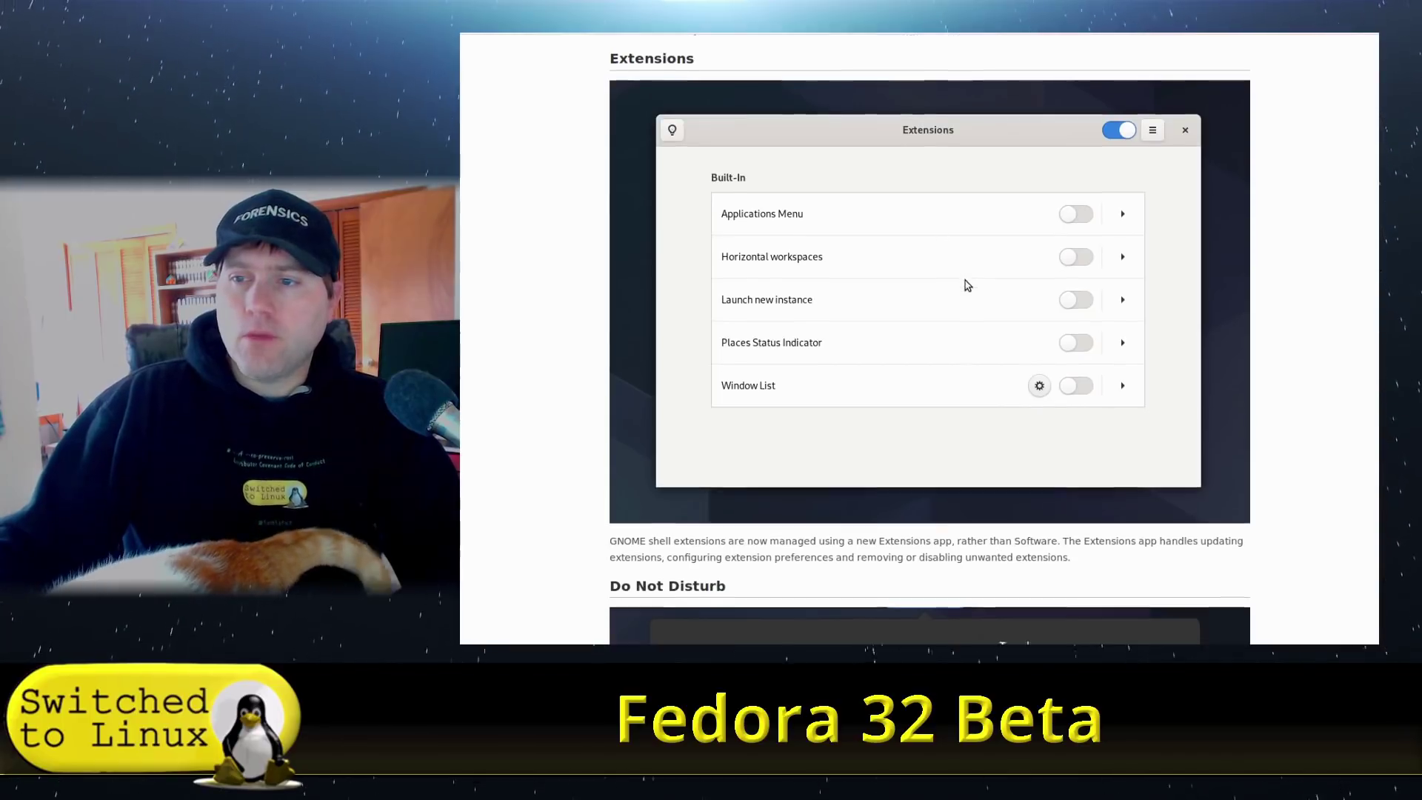
pyautogui.scroll(-3, 968, 285)
pyautogui.scroll(-7, 964, 296)
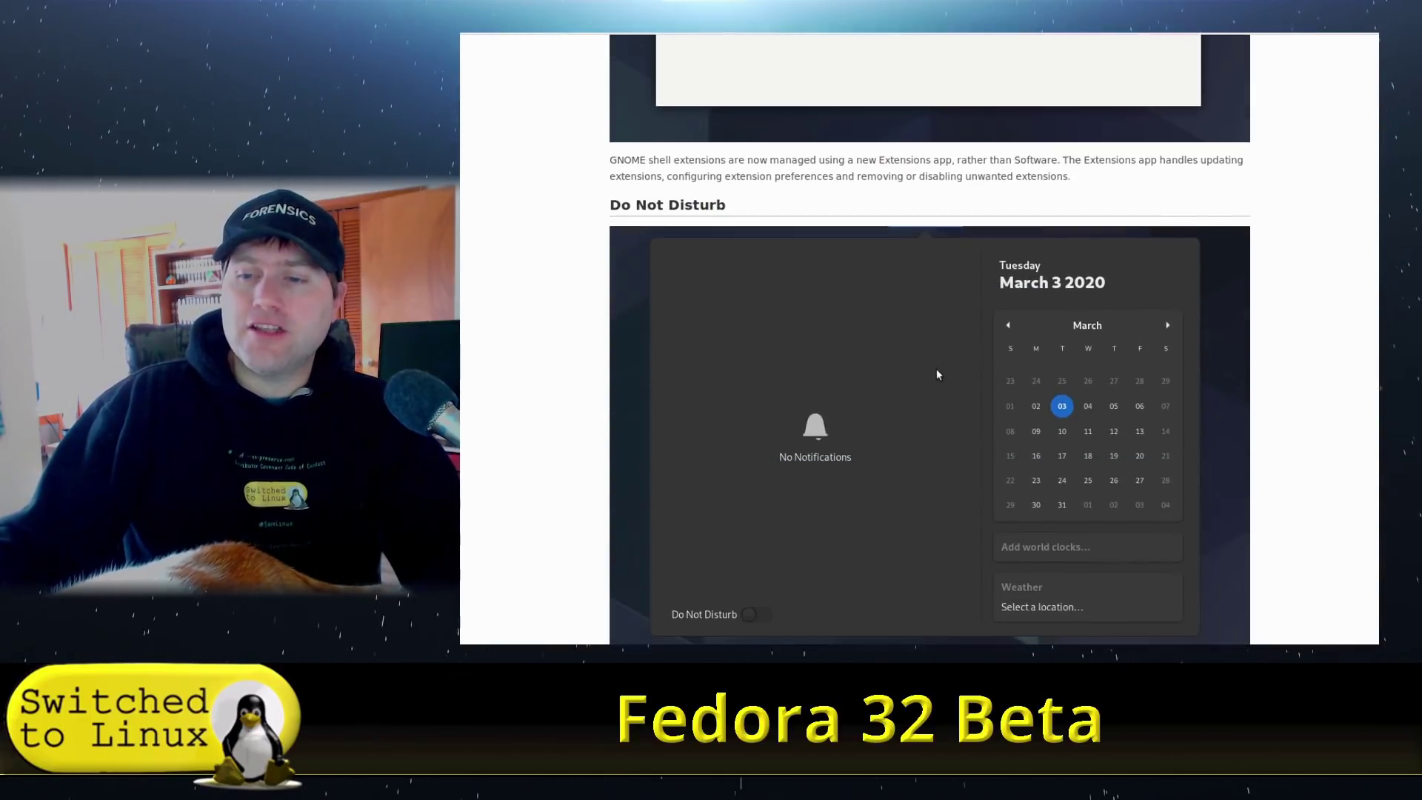
pyautogui.scroll(-4, 830, 414)
pyautogui.scroll(6, 727, 446)
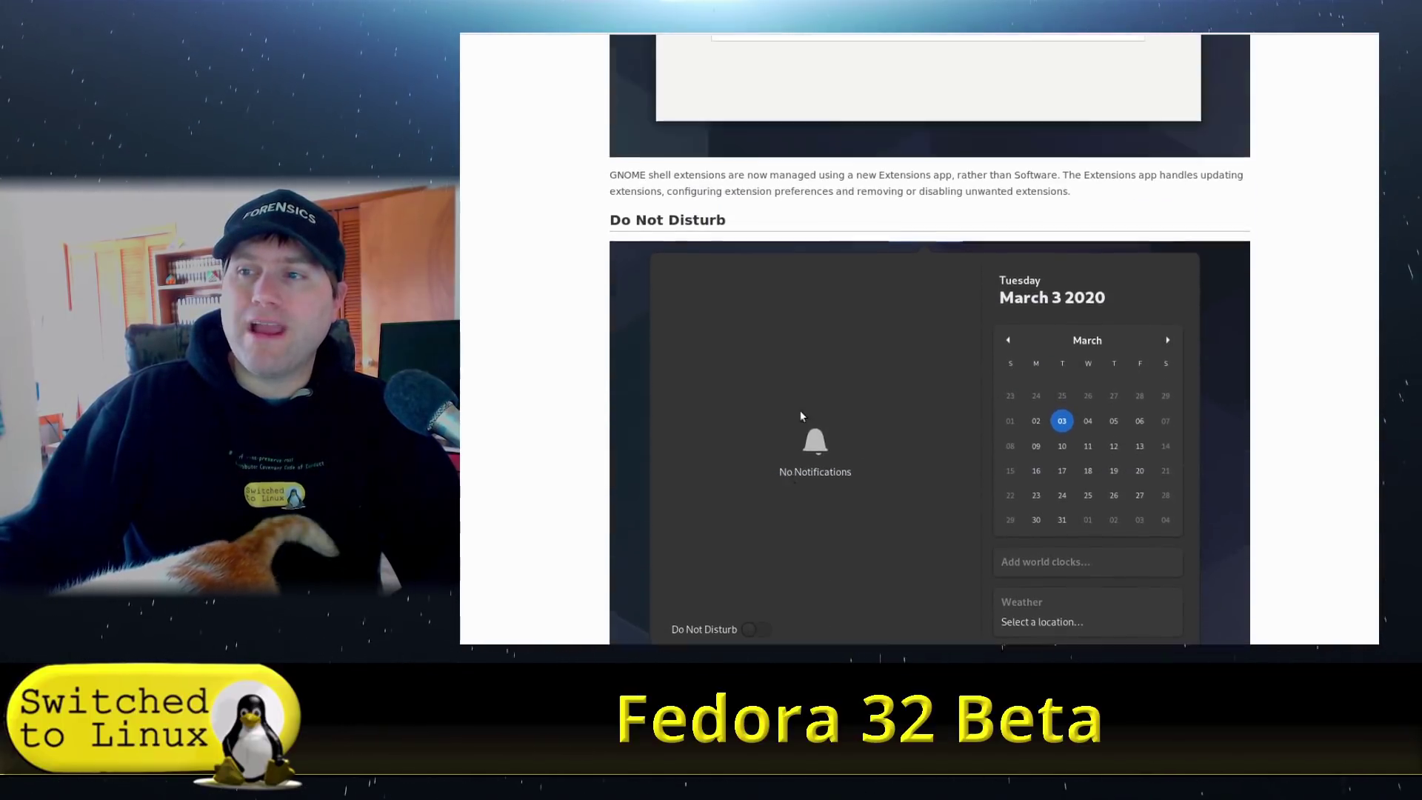
pyautogui.scroll(-7, 762, 416)
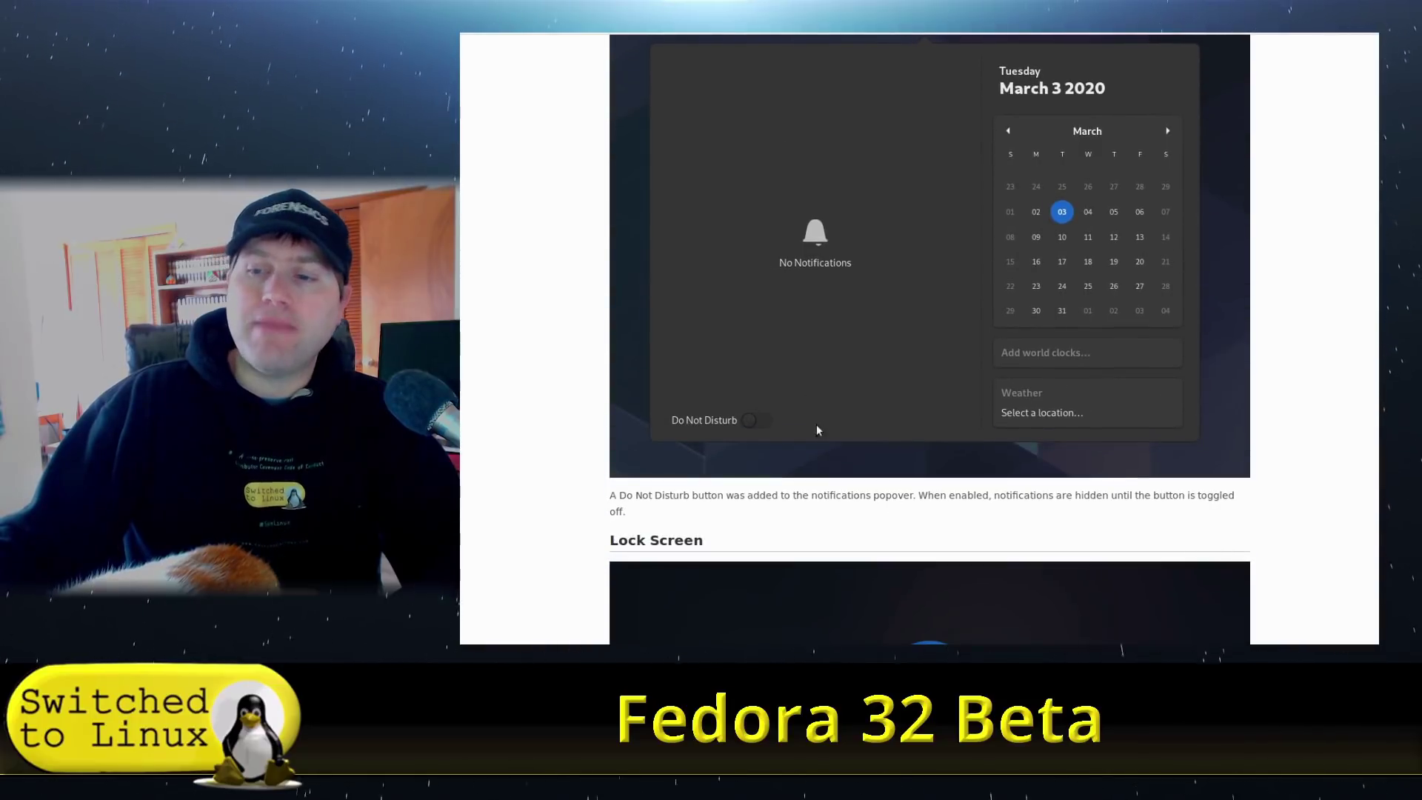
pyautogui.scroll(-10, 819, 416)
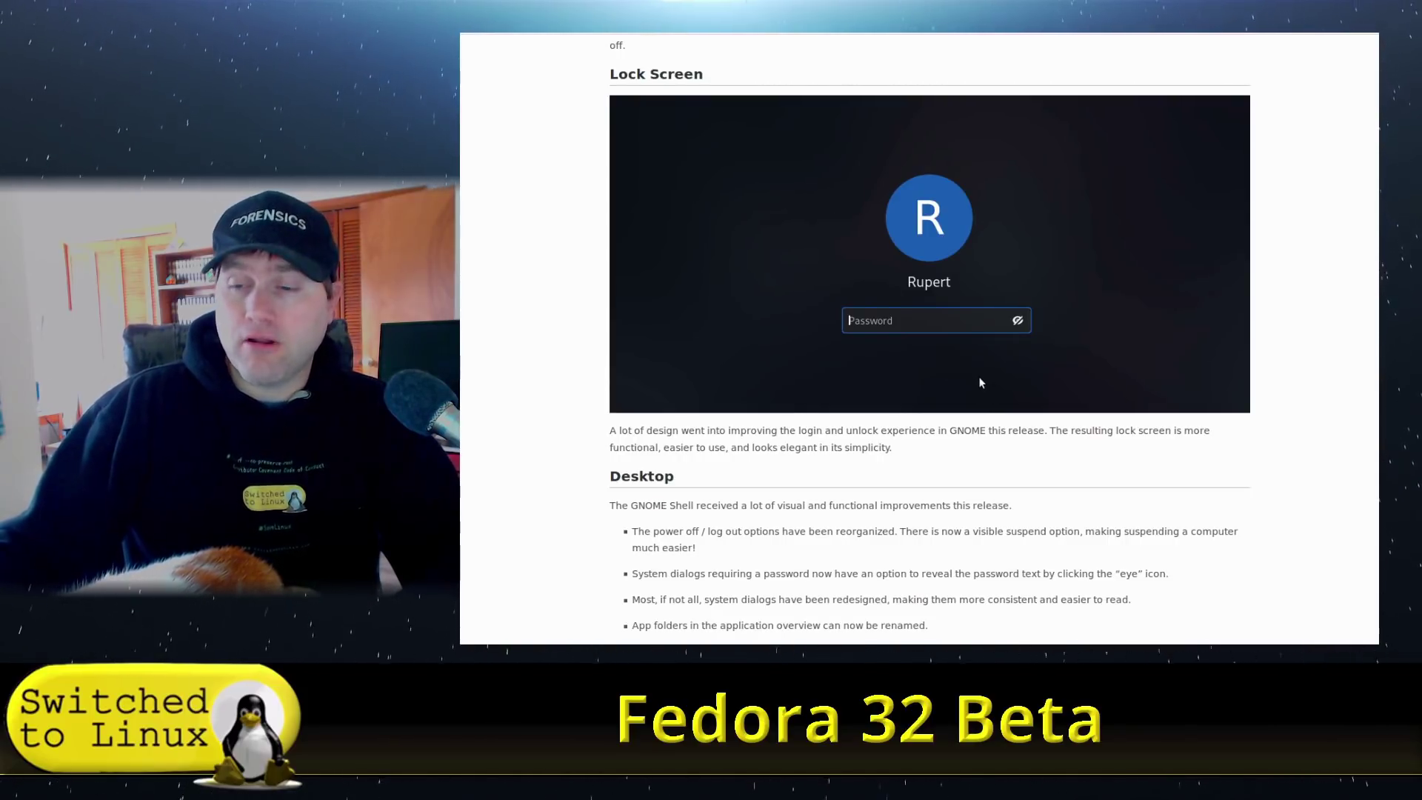
pyautogui.scroll(-3, 980, 379)
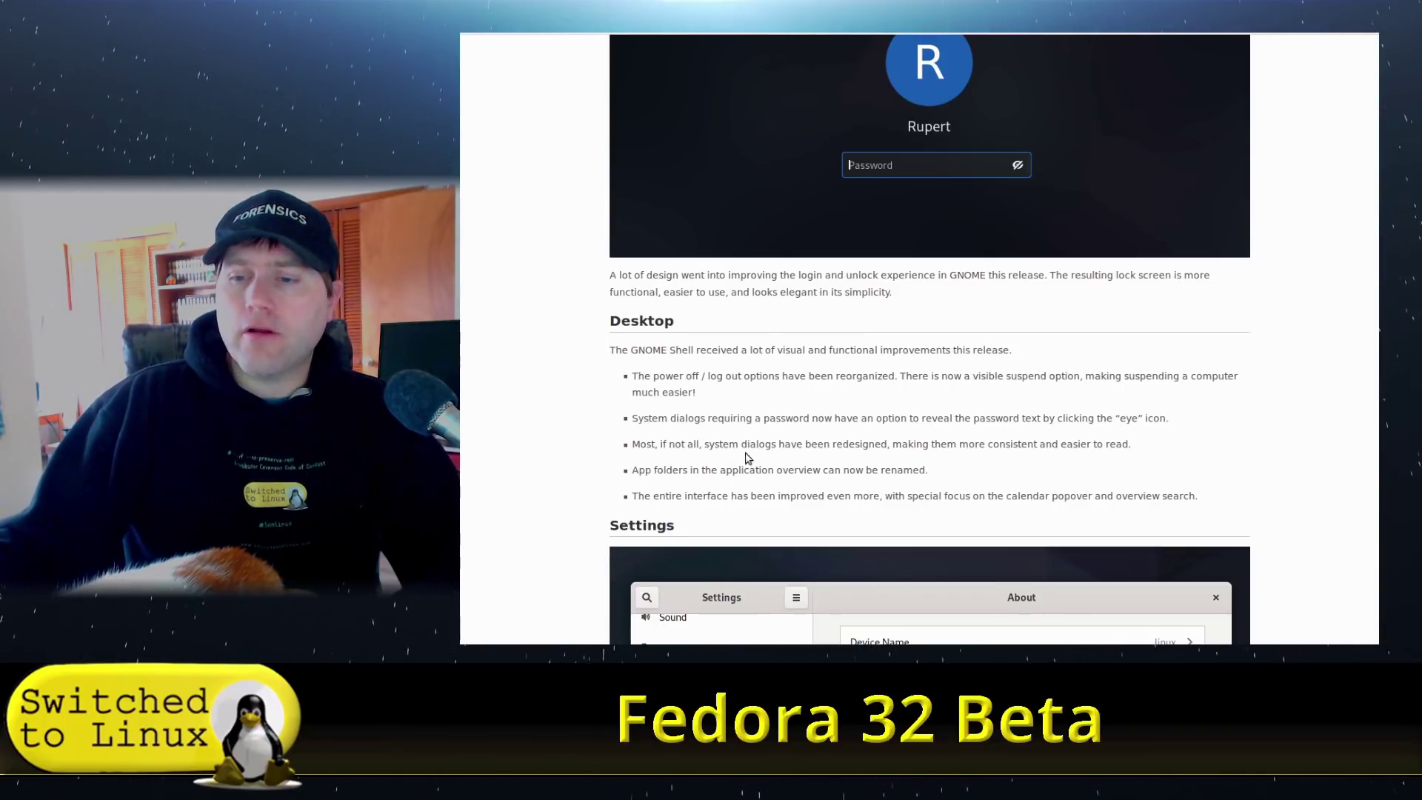
pyautogui.scroll(-9, 733, 456)
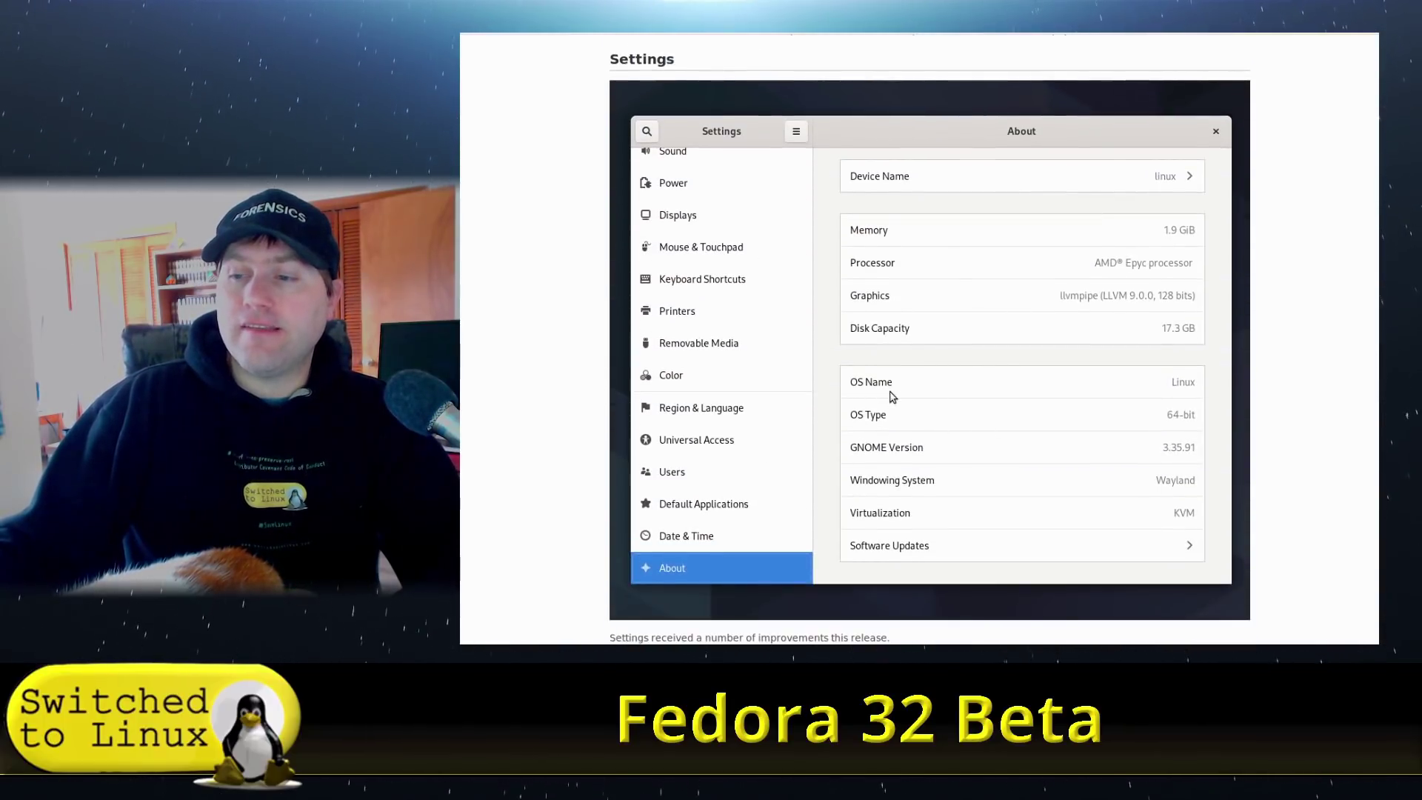
pyautogui.scroll(-7, 900, 404)
pyautogui.scroll(-4, 895, 397)
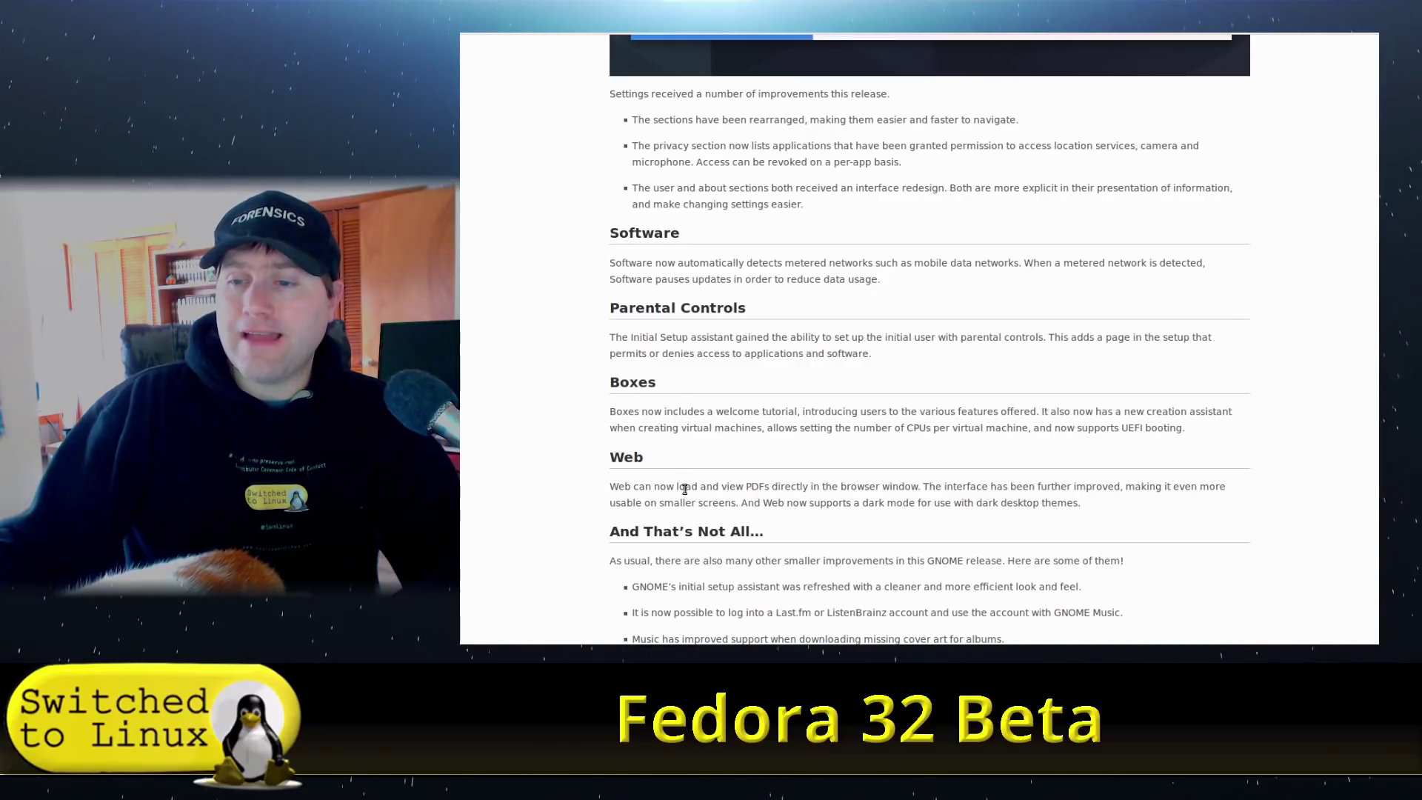
pyautogui.scroll(-5, 685, 489)
pyautogui.scroll(20, 750, 501)
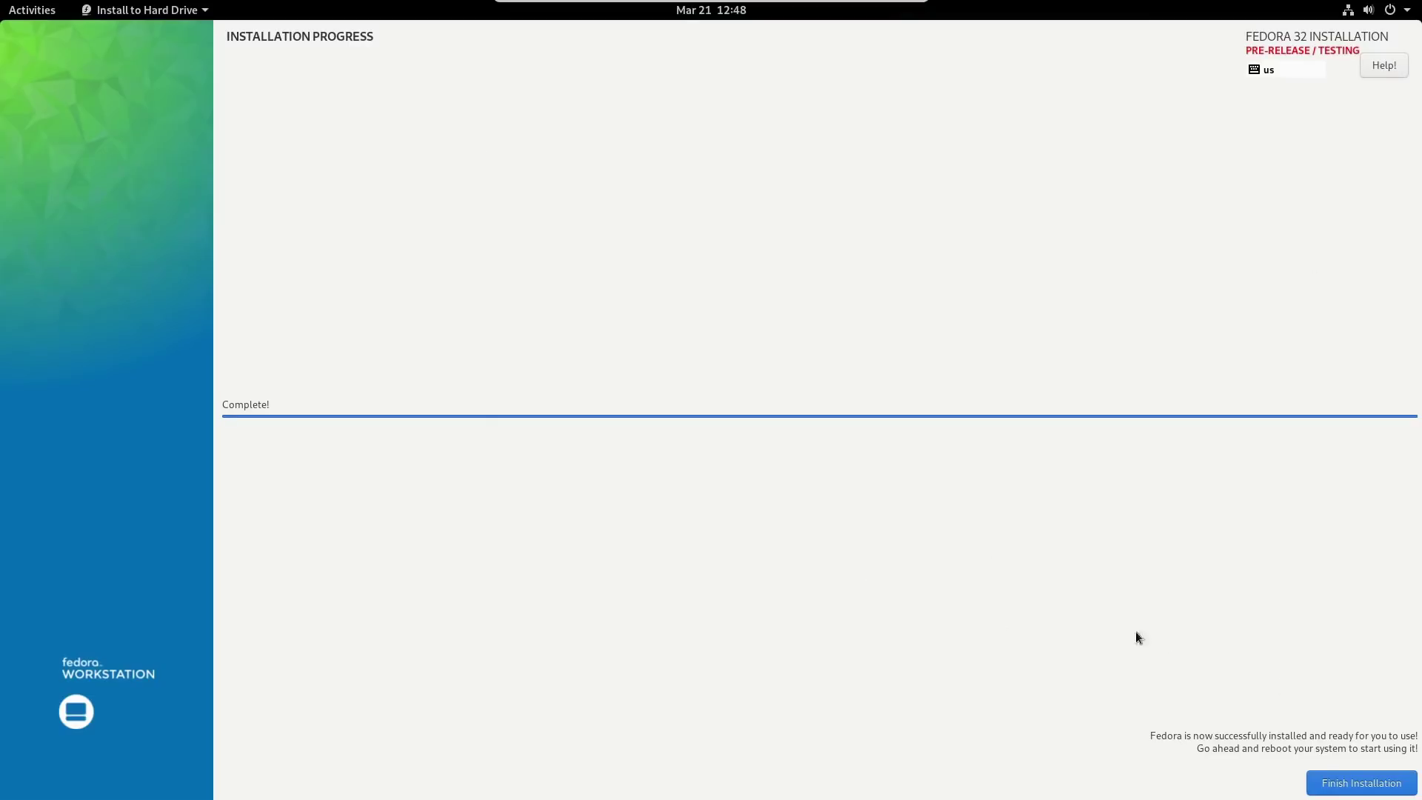
# Finish the Fedora 32 installation and reboot into the first-boot Welcome screen.
pyautogui.click(1357, 784)
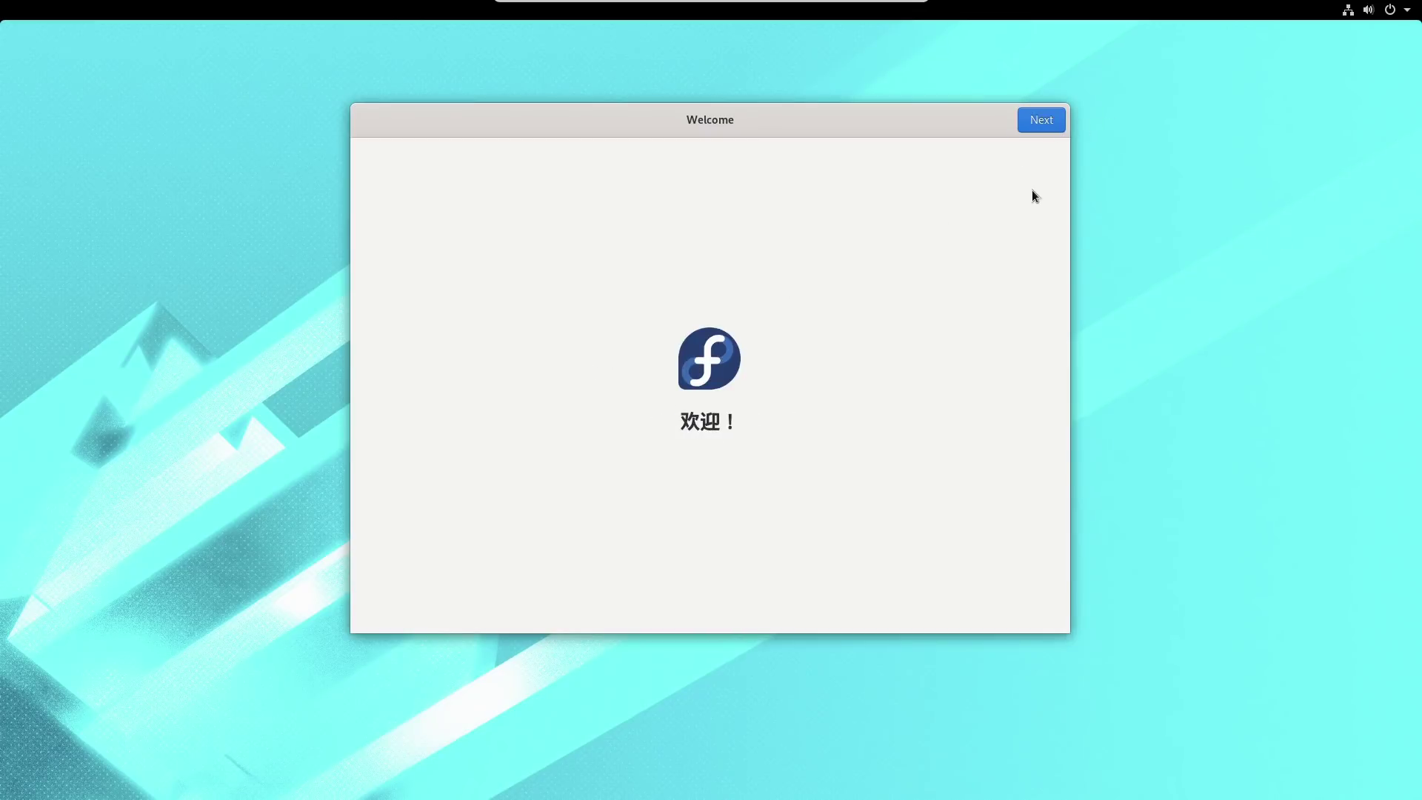
# Turn off Location Services and skip connecting any online accounts.
pyautogui.click(1046, 122)
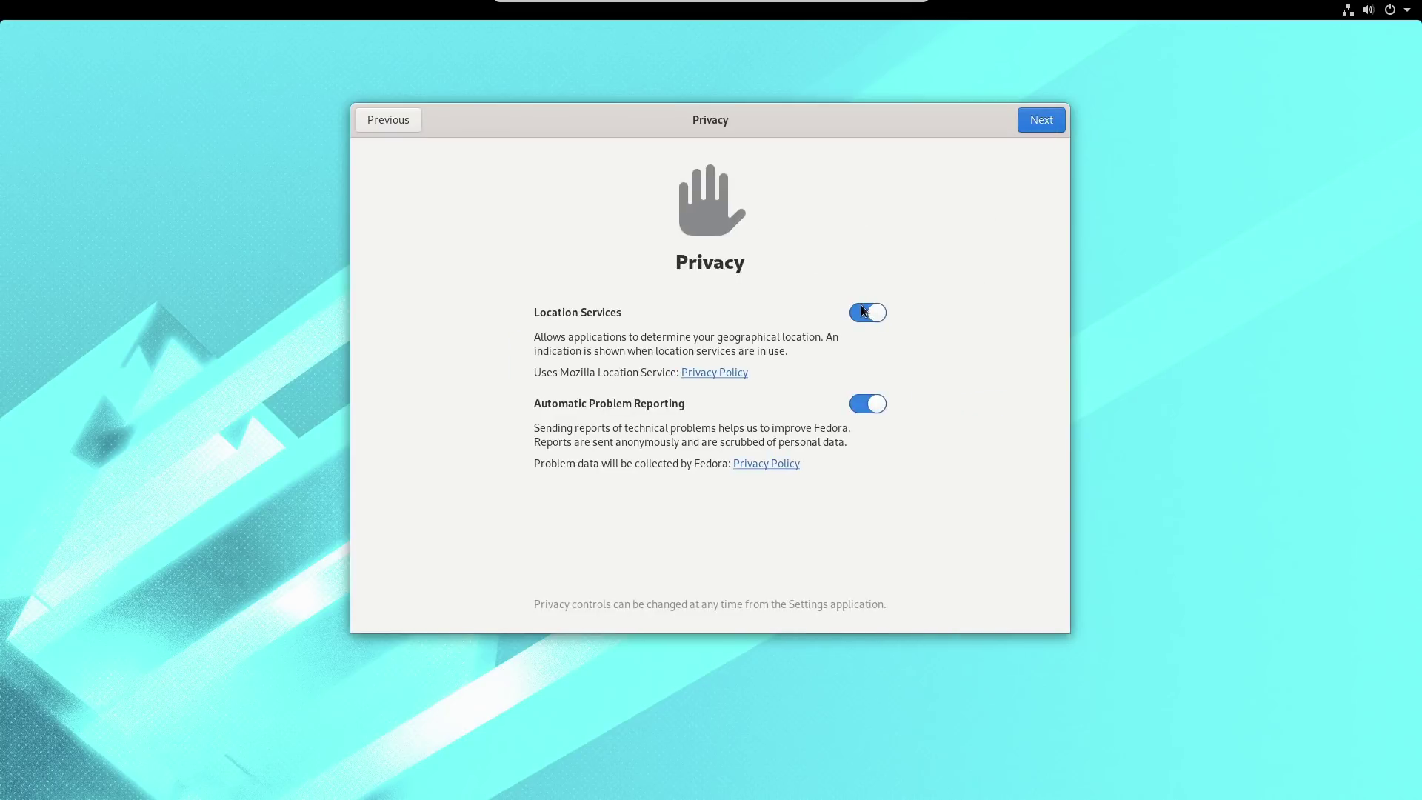
pyautogui.click(865, 312)
pyautogui.click(1042, 123)
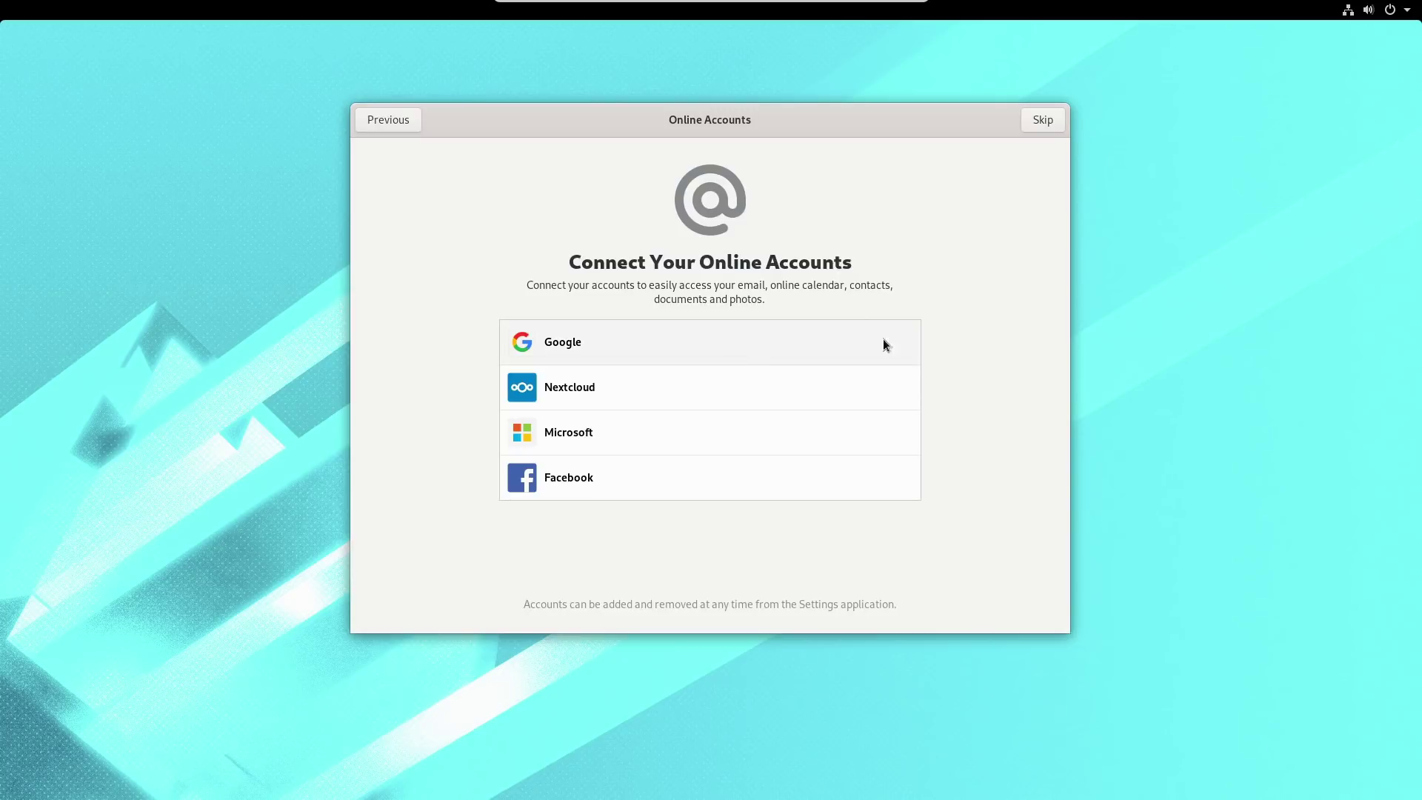
pyautogui.click(1055, 125)
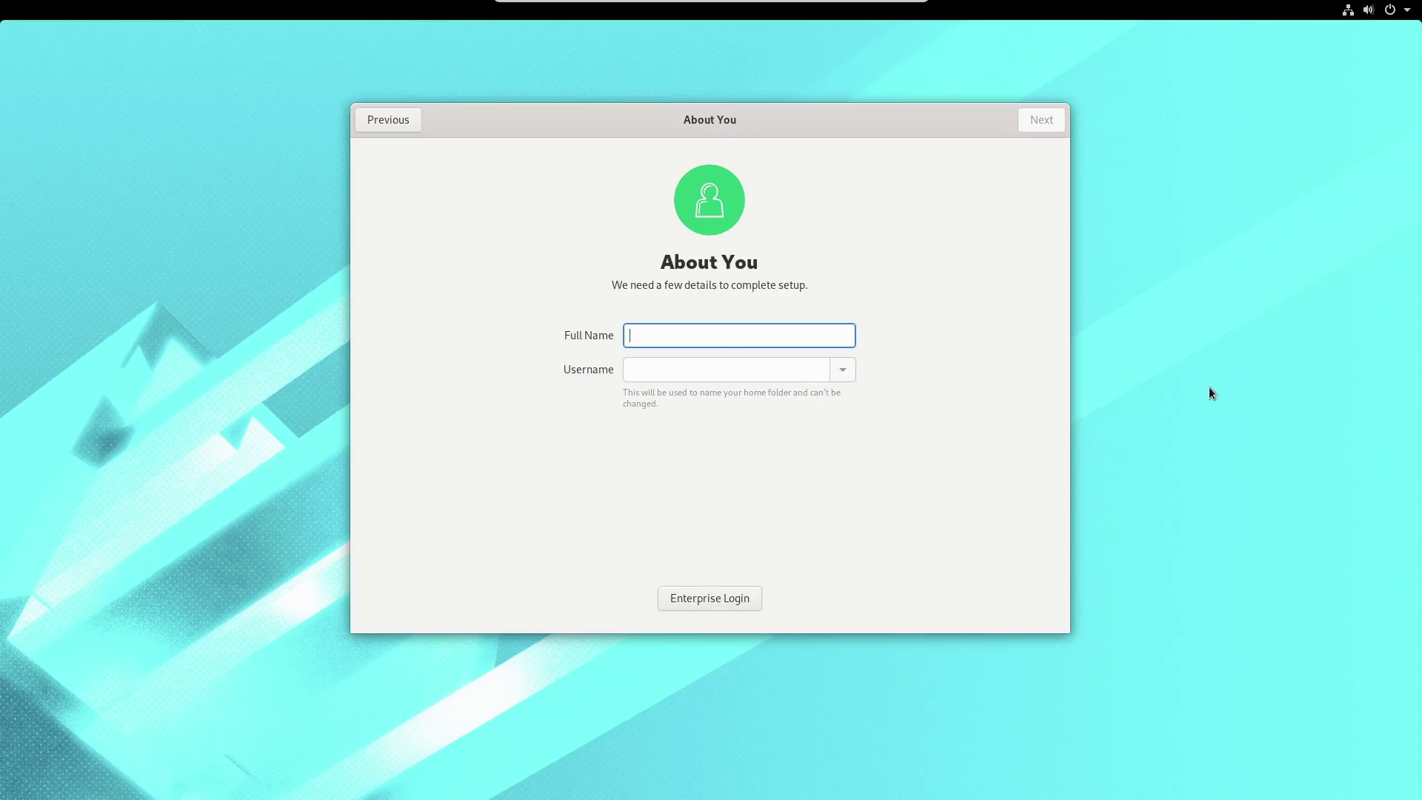
# Name the account 'Fedora' and set and confirm its password.
pyautogui.write('Fedora')
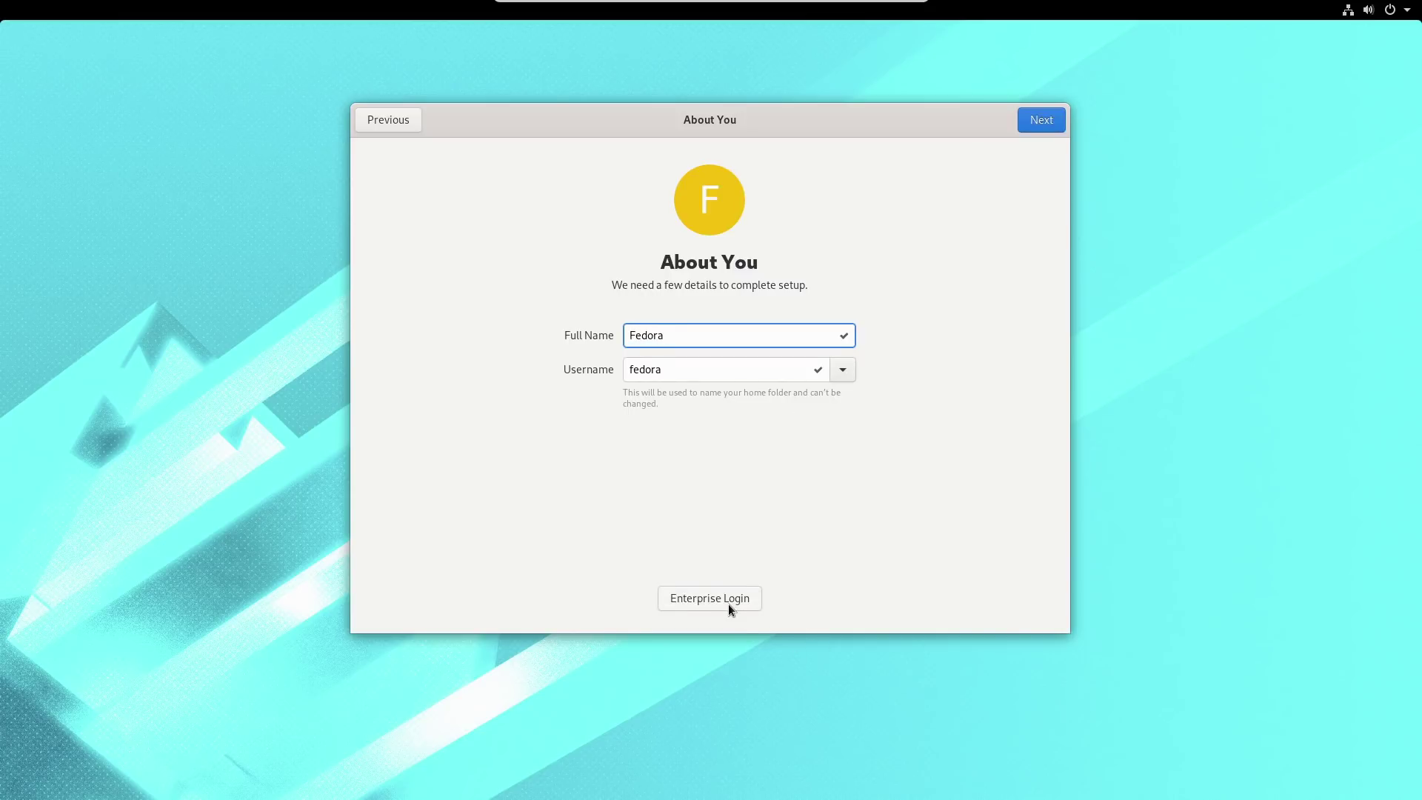
pyautogui.click(1049, 124)
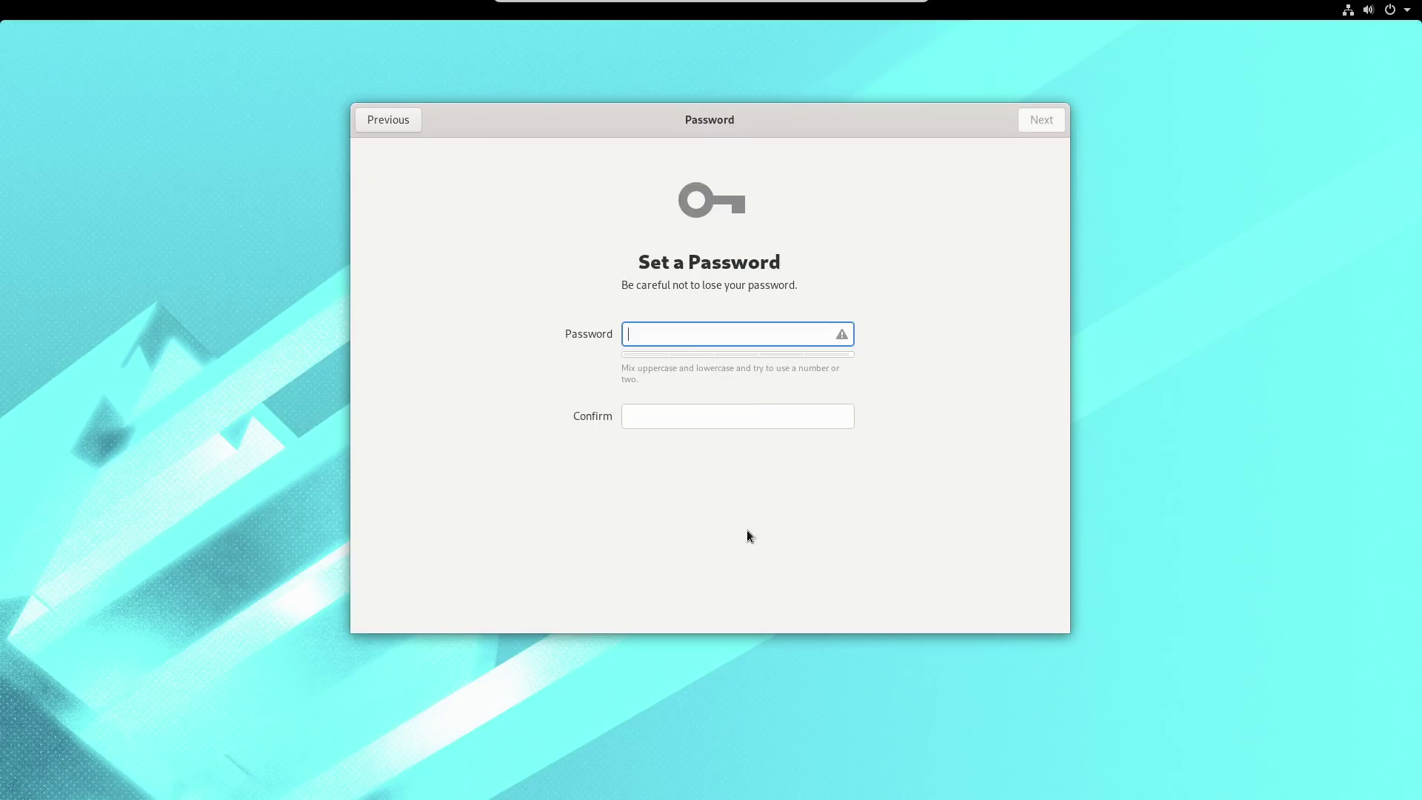
pyautogui.write('•••')
pyautogui.press('Tab')
pyautogui.write('•••')
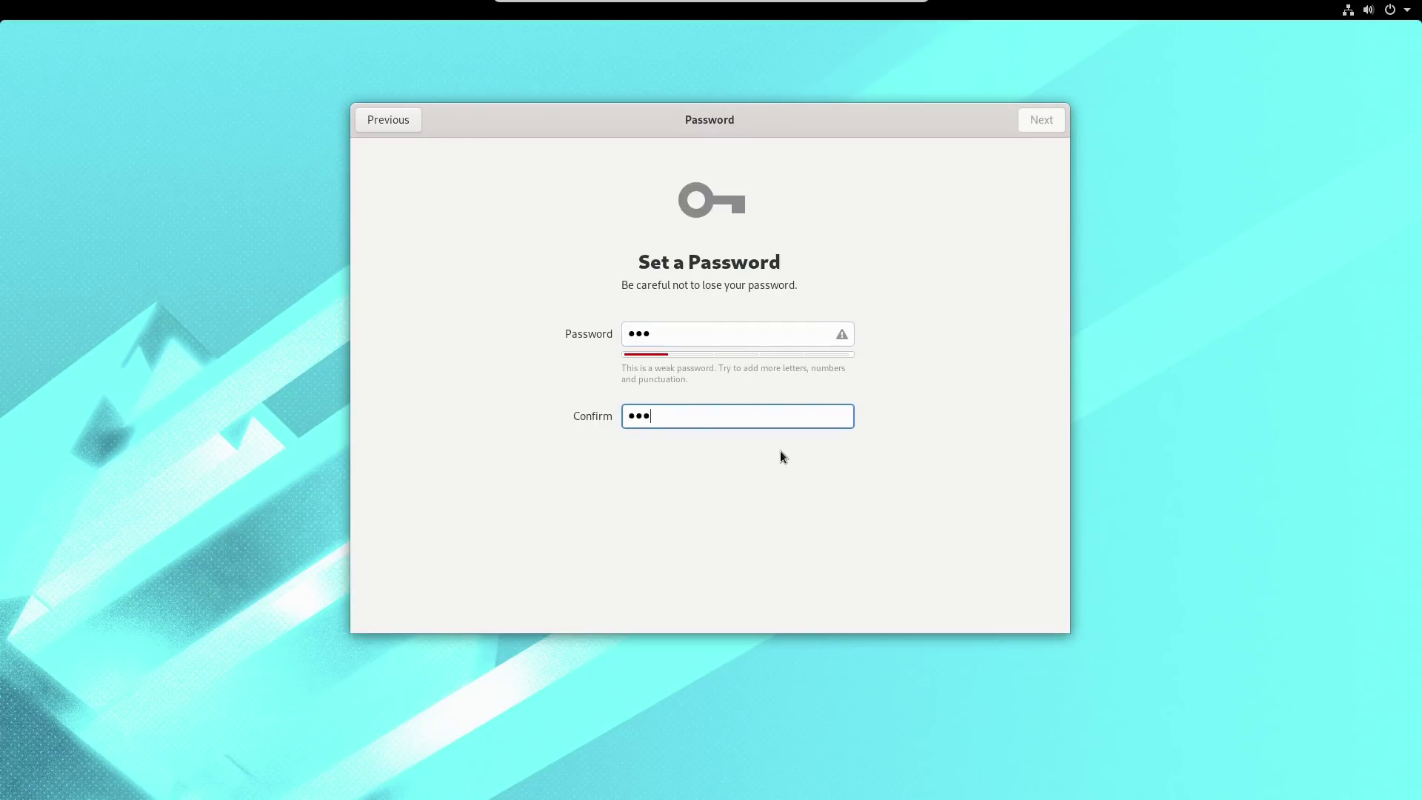
pyautogui.click(1041, 120)
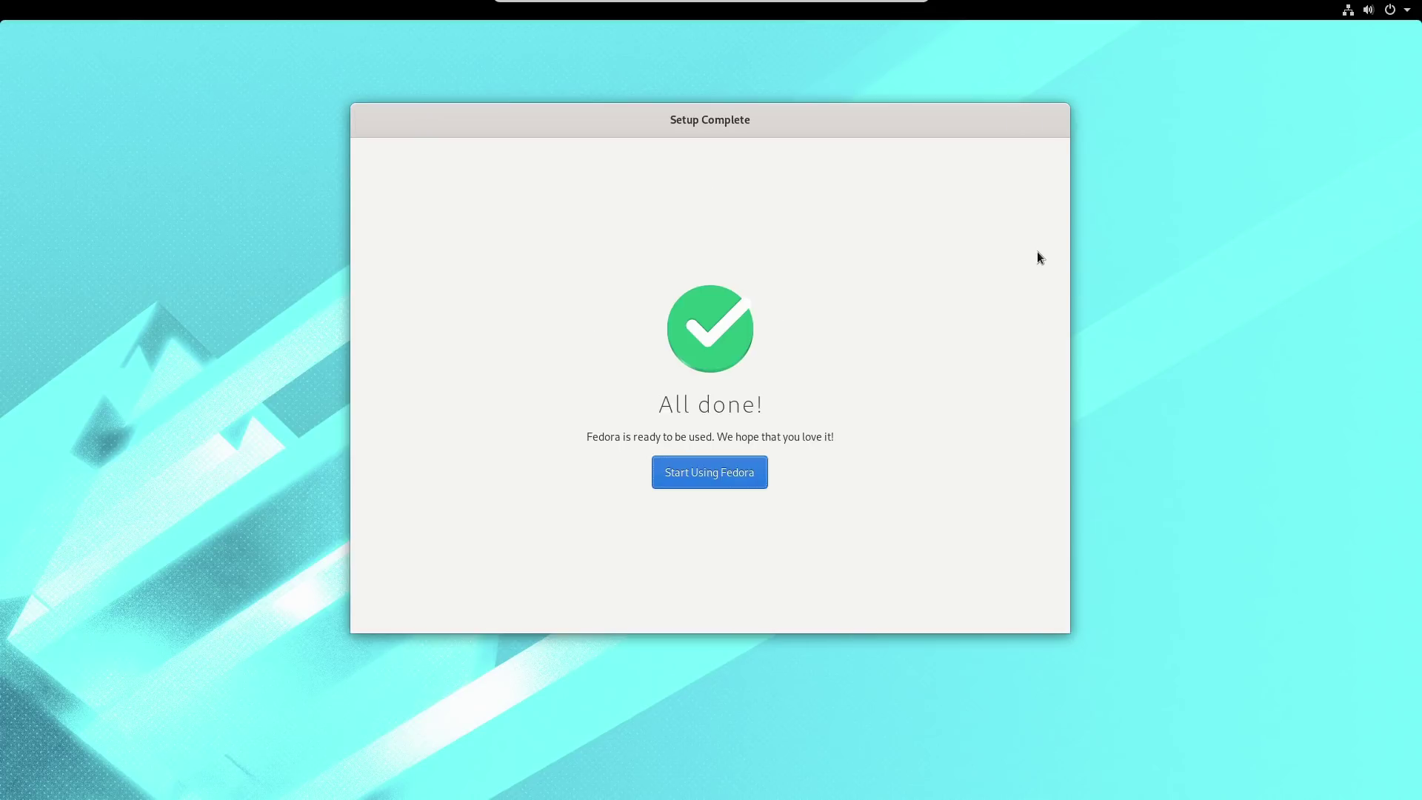
# Start using Fedora, dismiss the Oops! error notice, and close the Getting Started help.
pyautogui.click(707, 474)
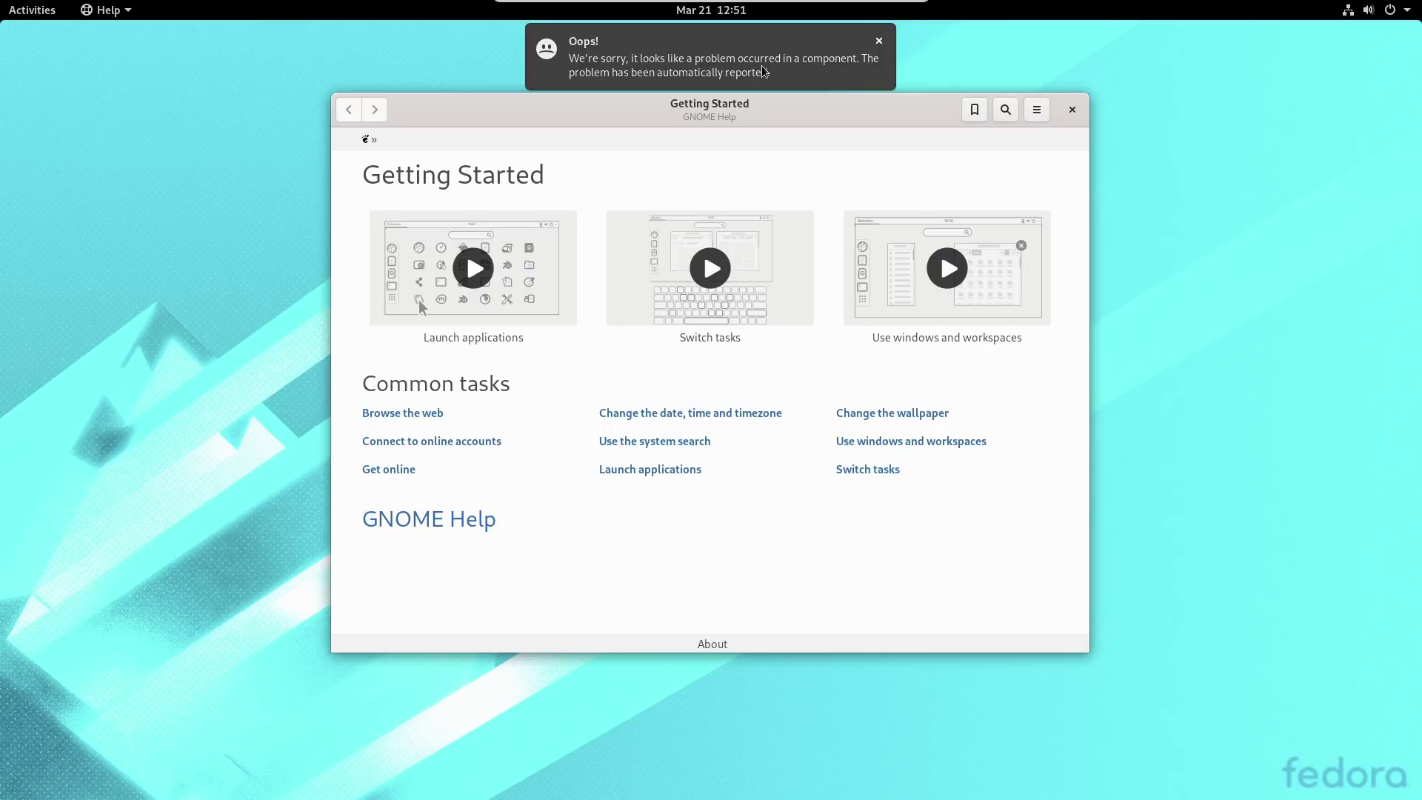
pyautogui.click(880, 41)
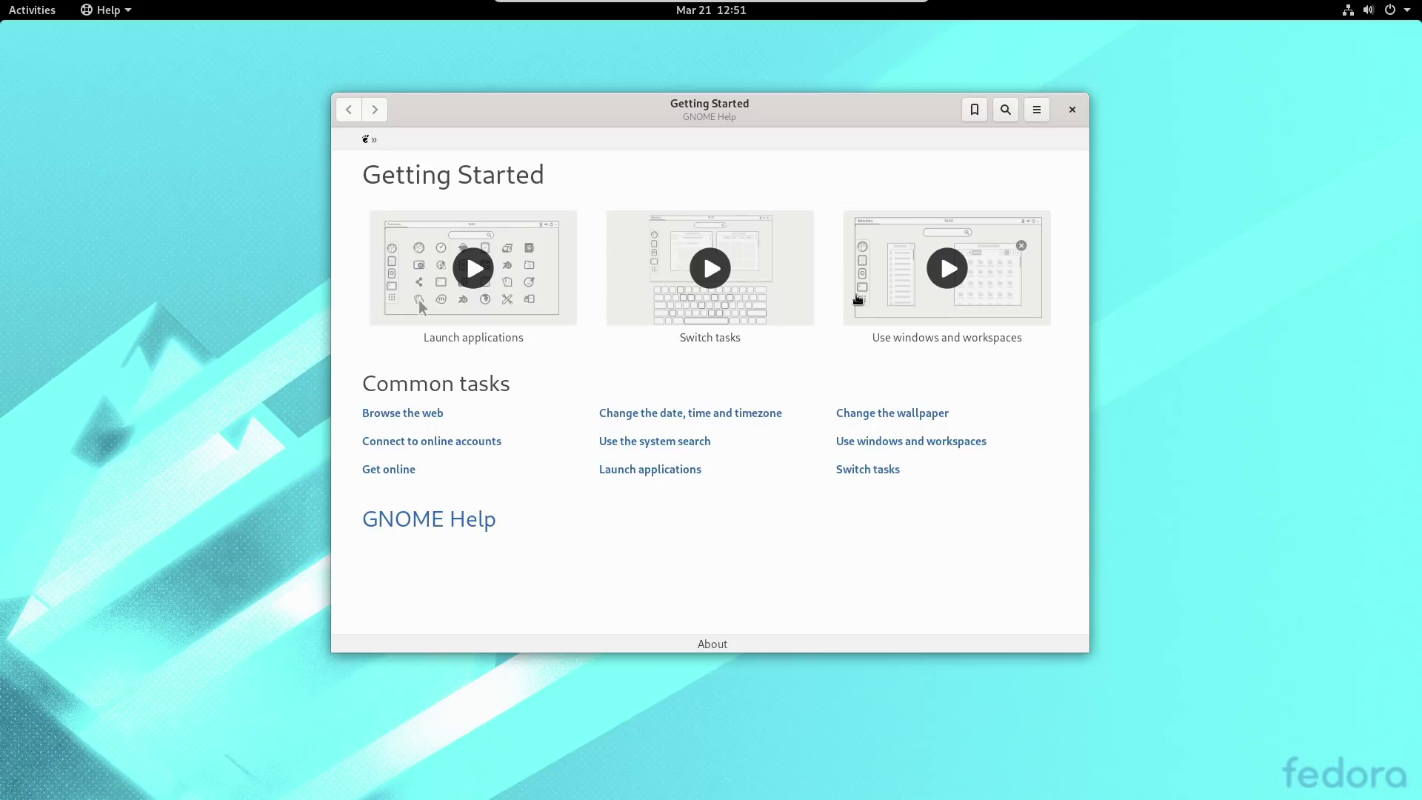
pyautogui.click(1072, 110)
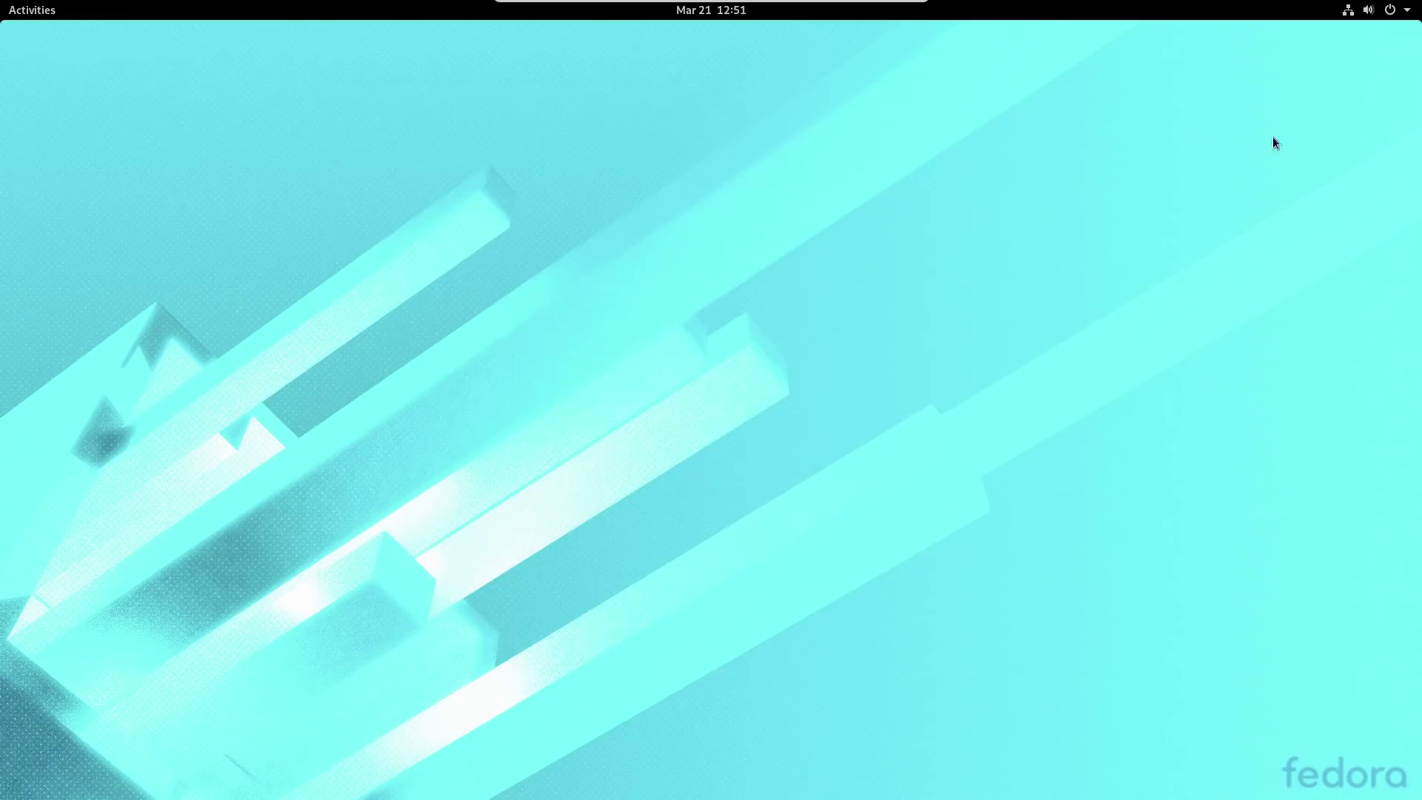
# Log out of the session via the system menu's Power Off / Log Out > Log Out.
pyautogui.click(1397, 10)
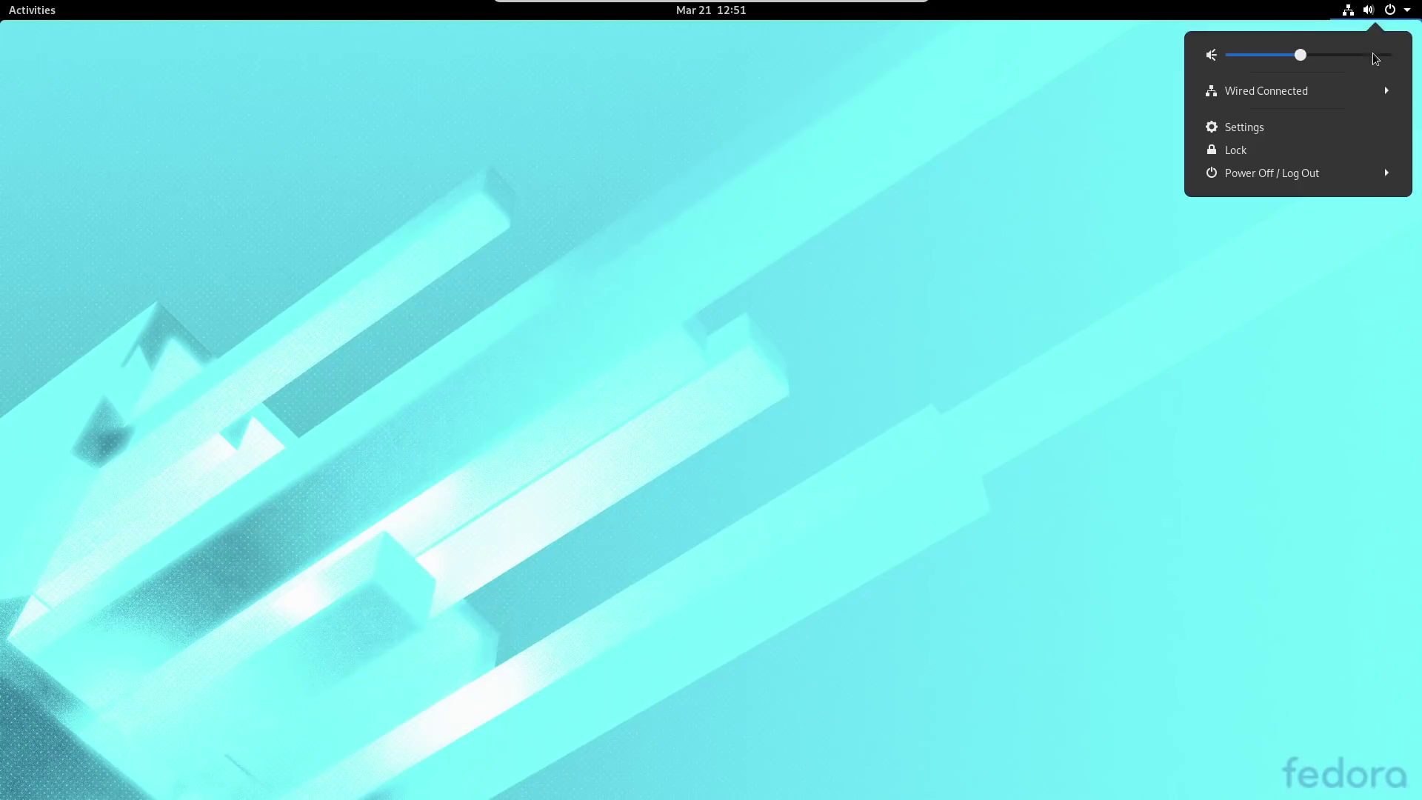
pyautogui.click(1291, 184)
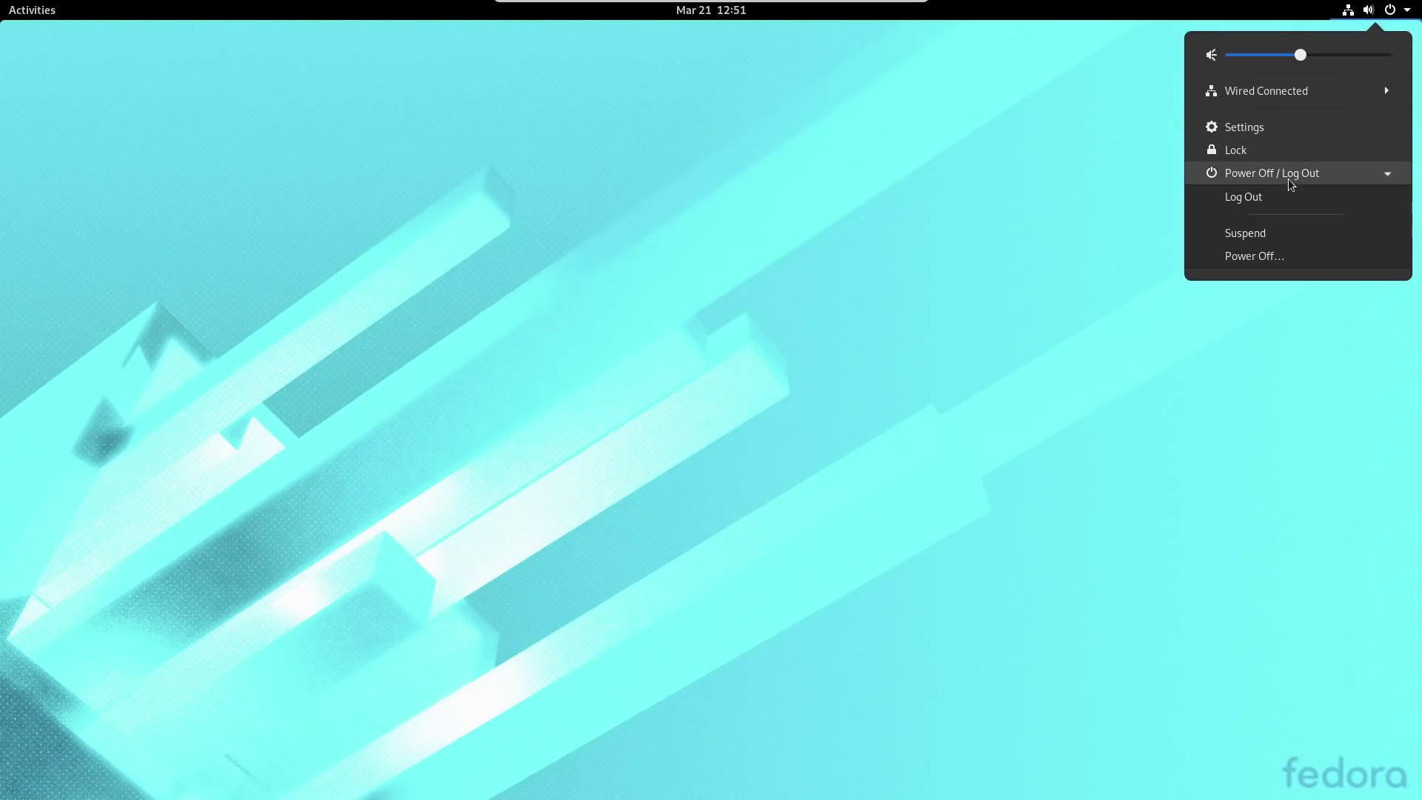
pyautogui.click(1289, 206)
pyautogui.click(808, 450)
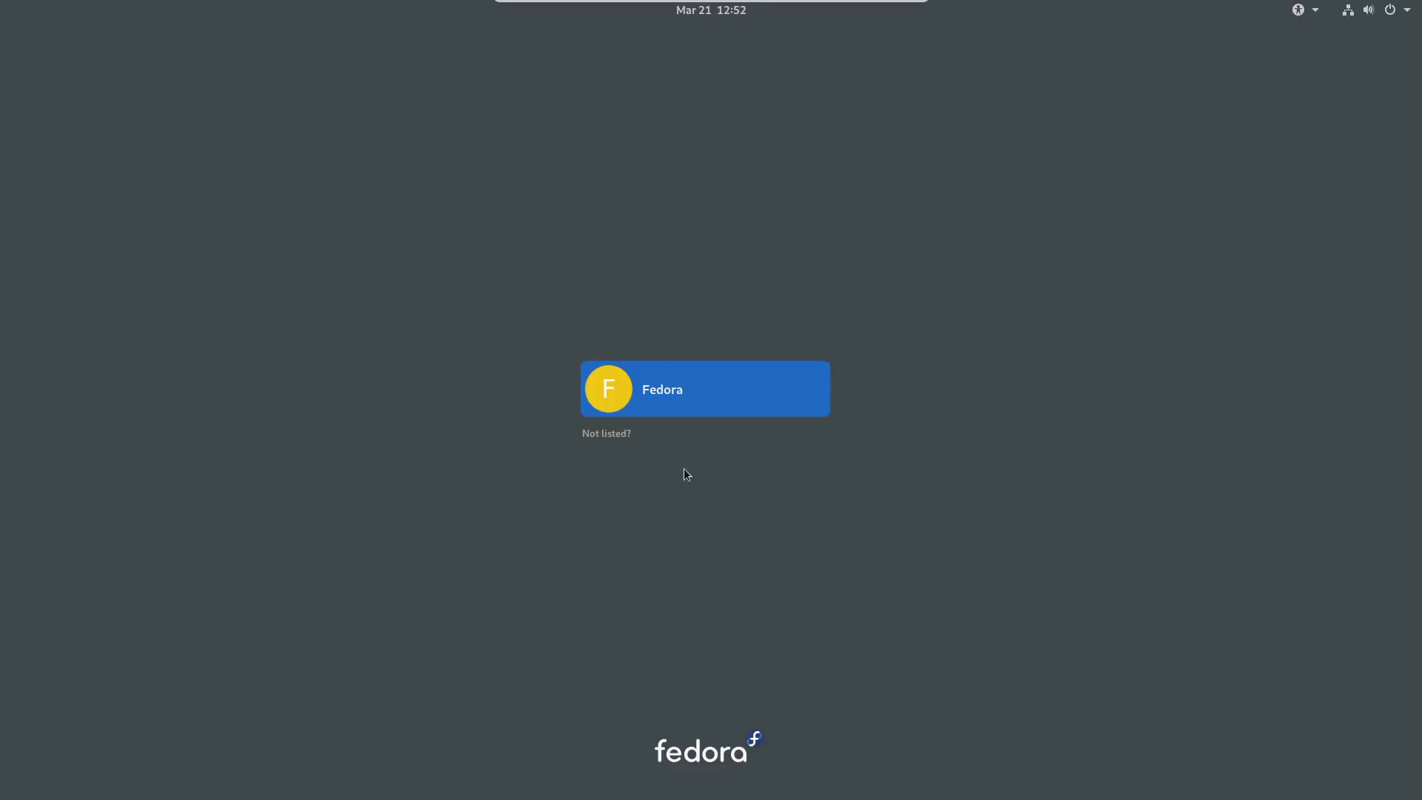
# Select the user account on the login screen to bring up its password prompt.
pyautogui.click(726, 410)
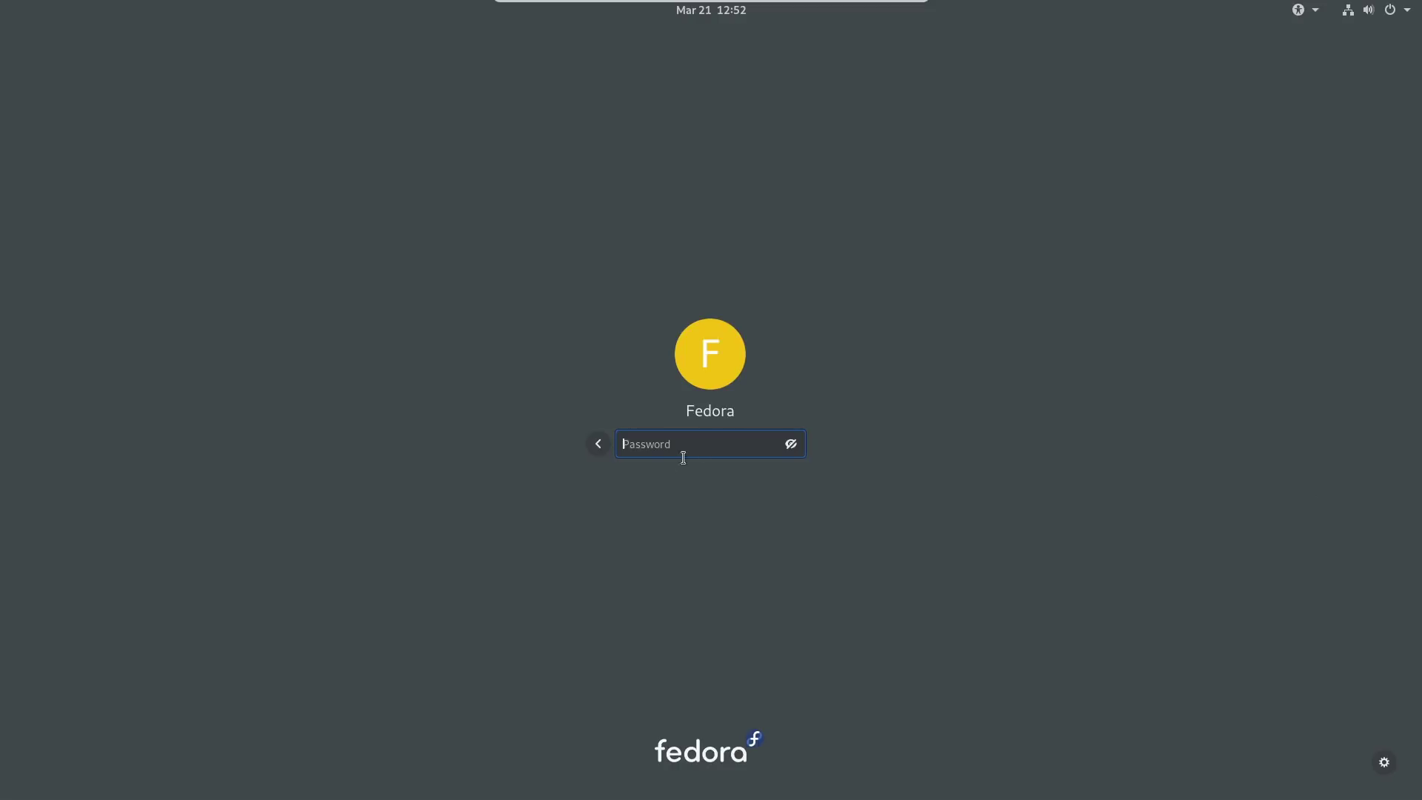
pyautogui.click(600, 447)
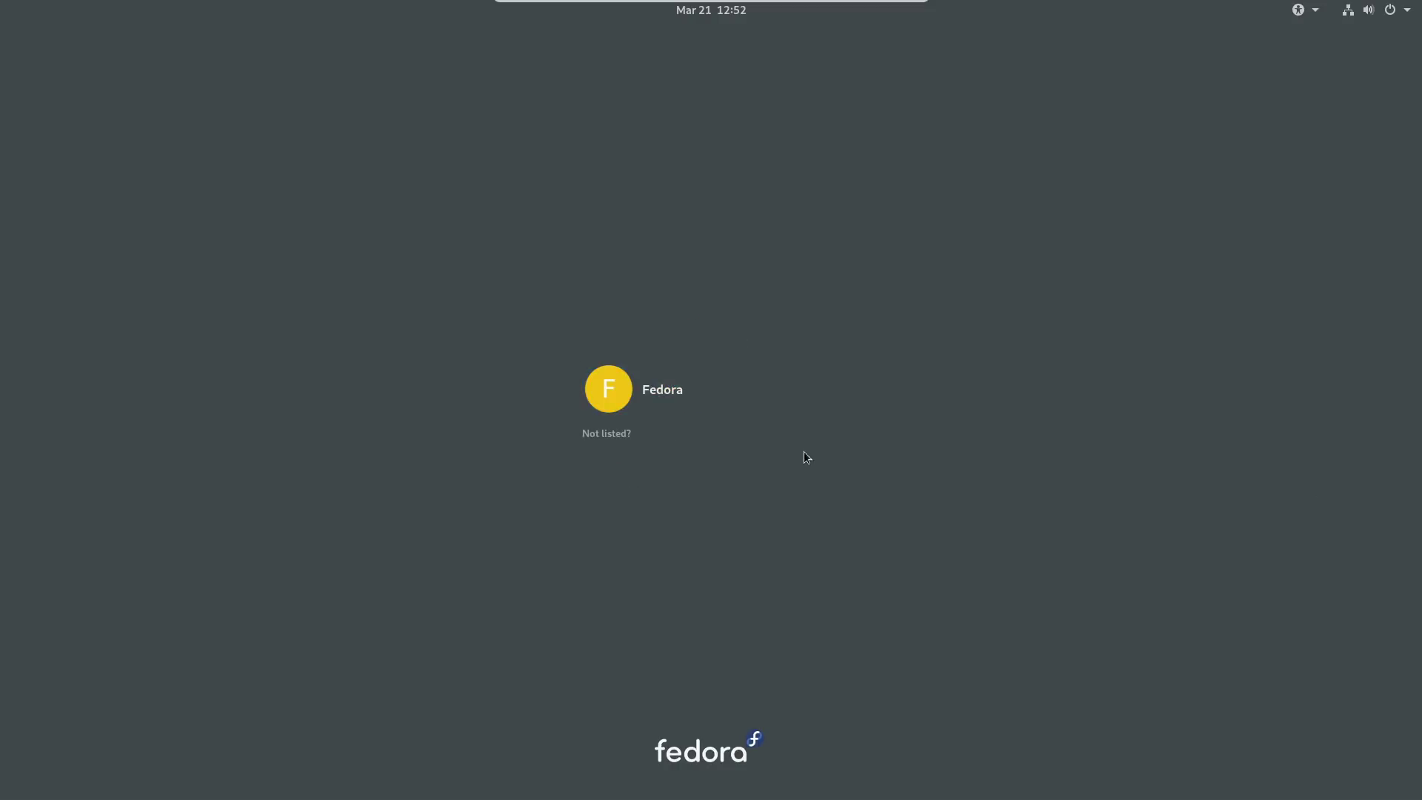
pyautogui.click(703, 390)
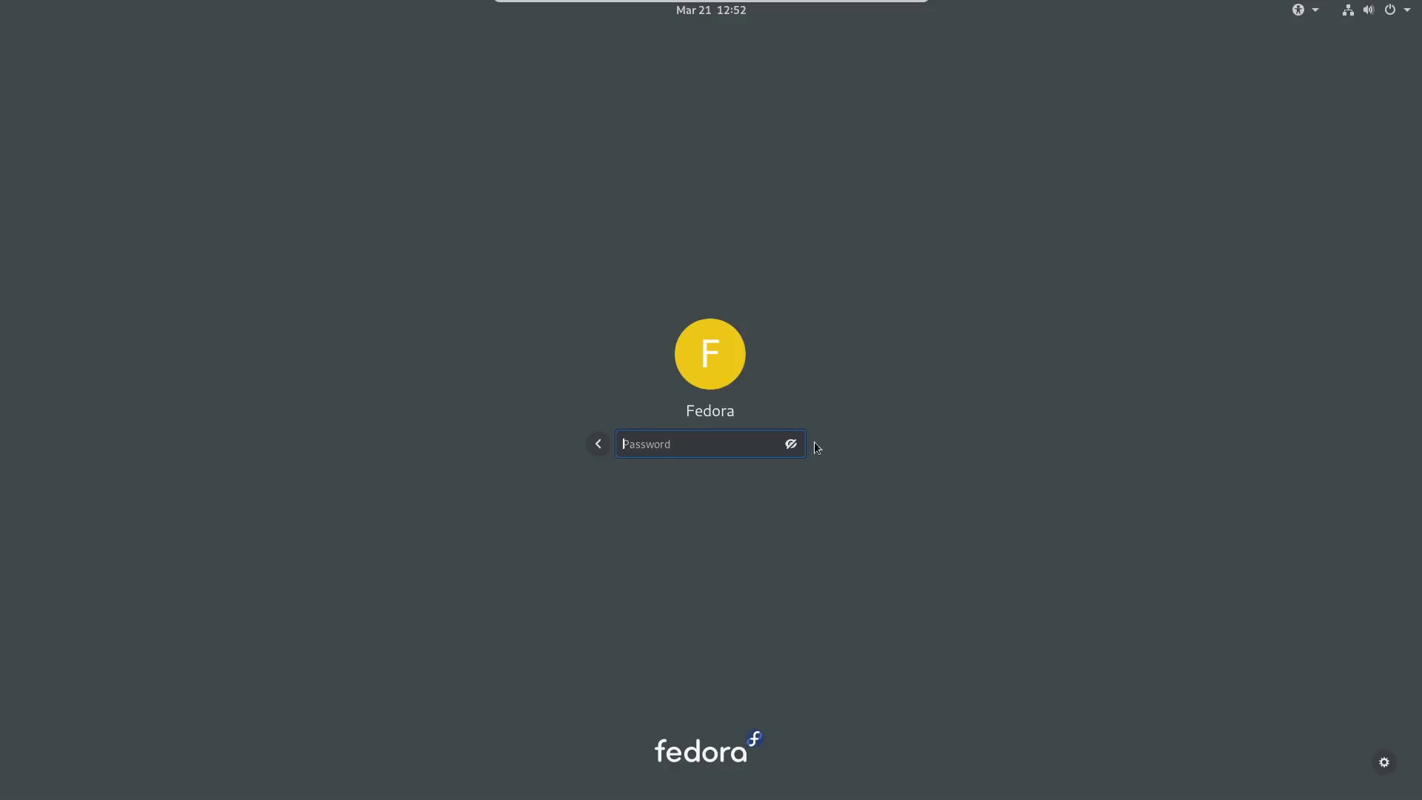
# Peek at the accessibility, system status and calendar menus on the login screen.
pyautogui.click(1316, 11)
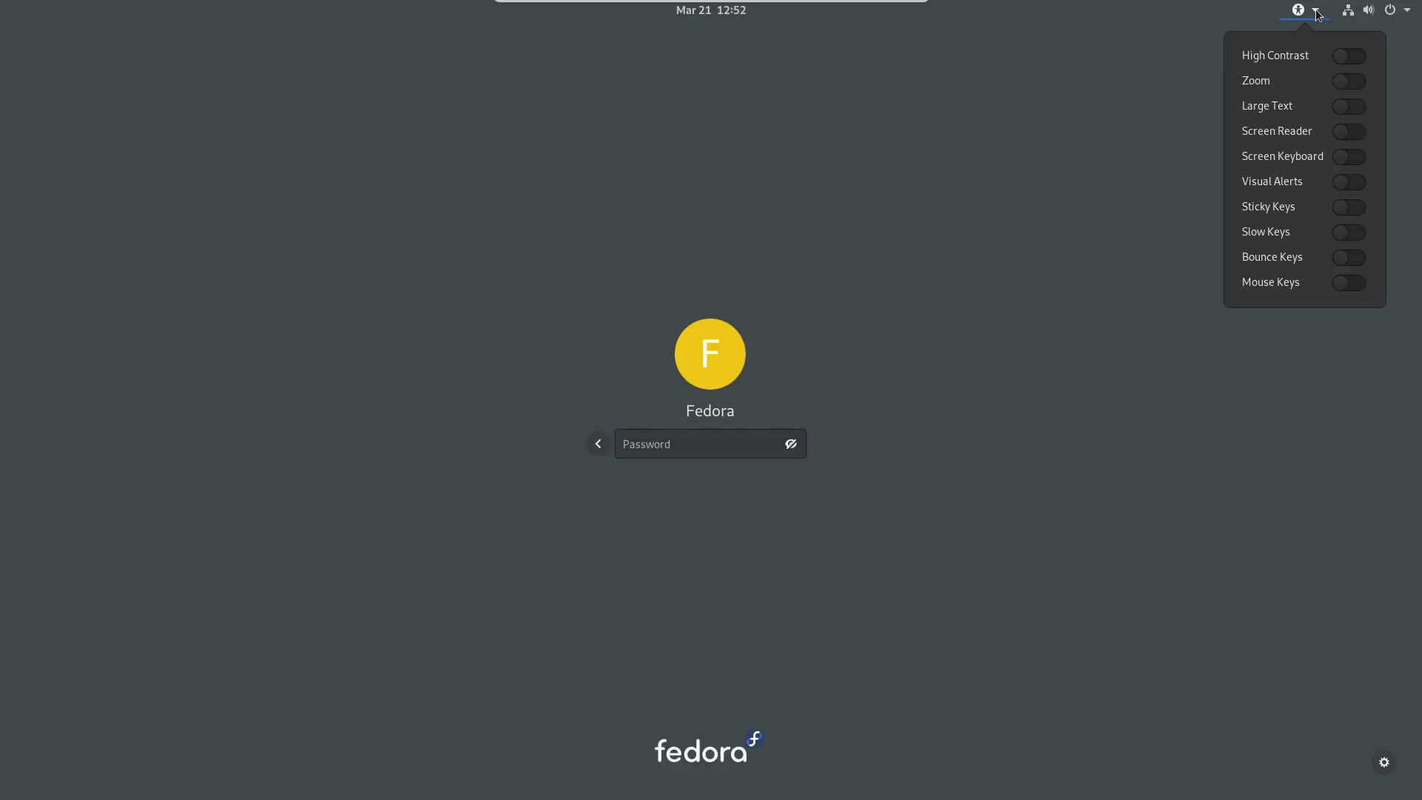
pyautogui.click(1316, 11)
pyautogui.click(1401, 11)
pyautogui.click(1401, 10)
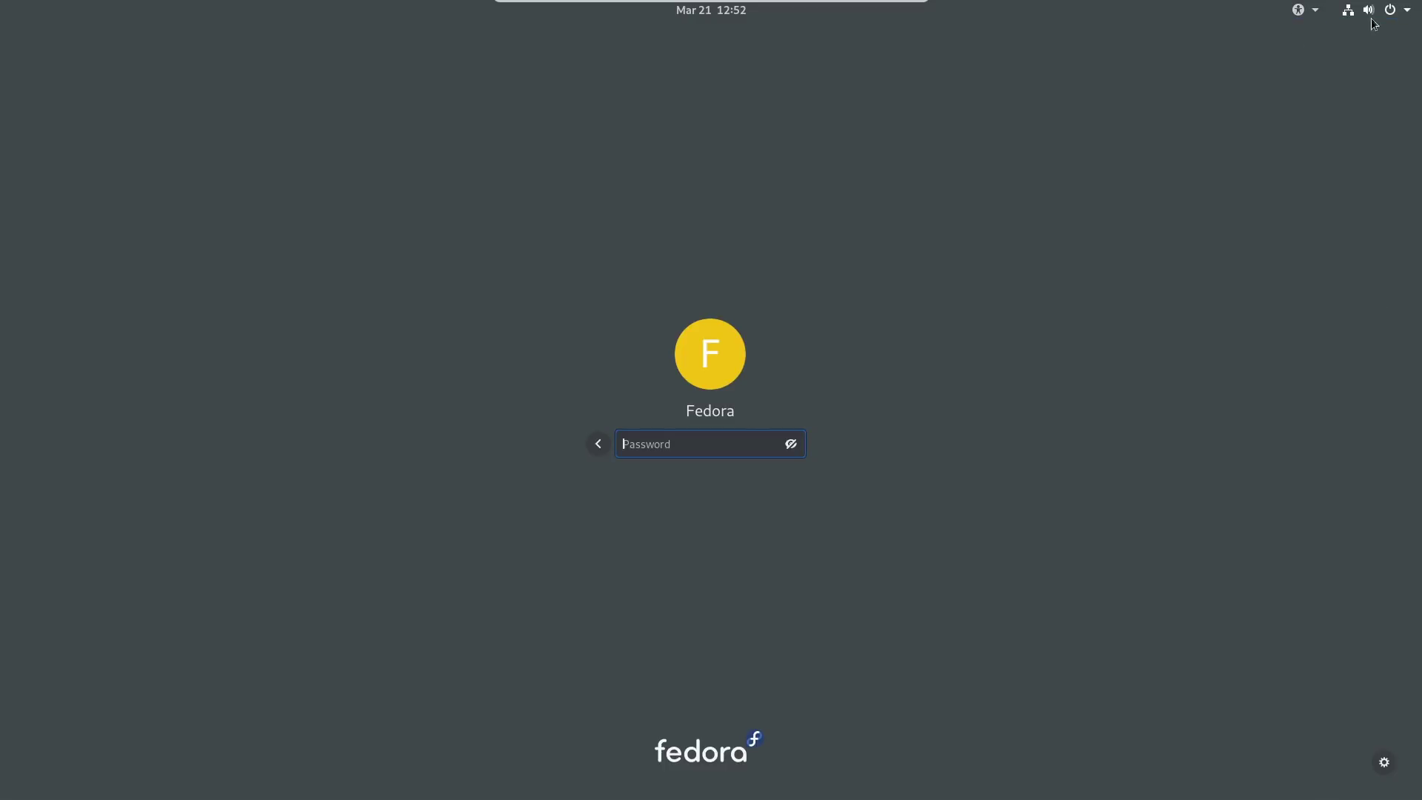
pyautogui.click(726, 16)
pyautogui.click(726, 15)
# Enter the password, keep the standard GNOME session, and log in.
pyautogui.write('•••')
pyautogui.click(1384, 761)
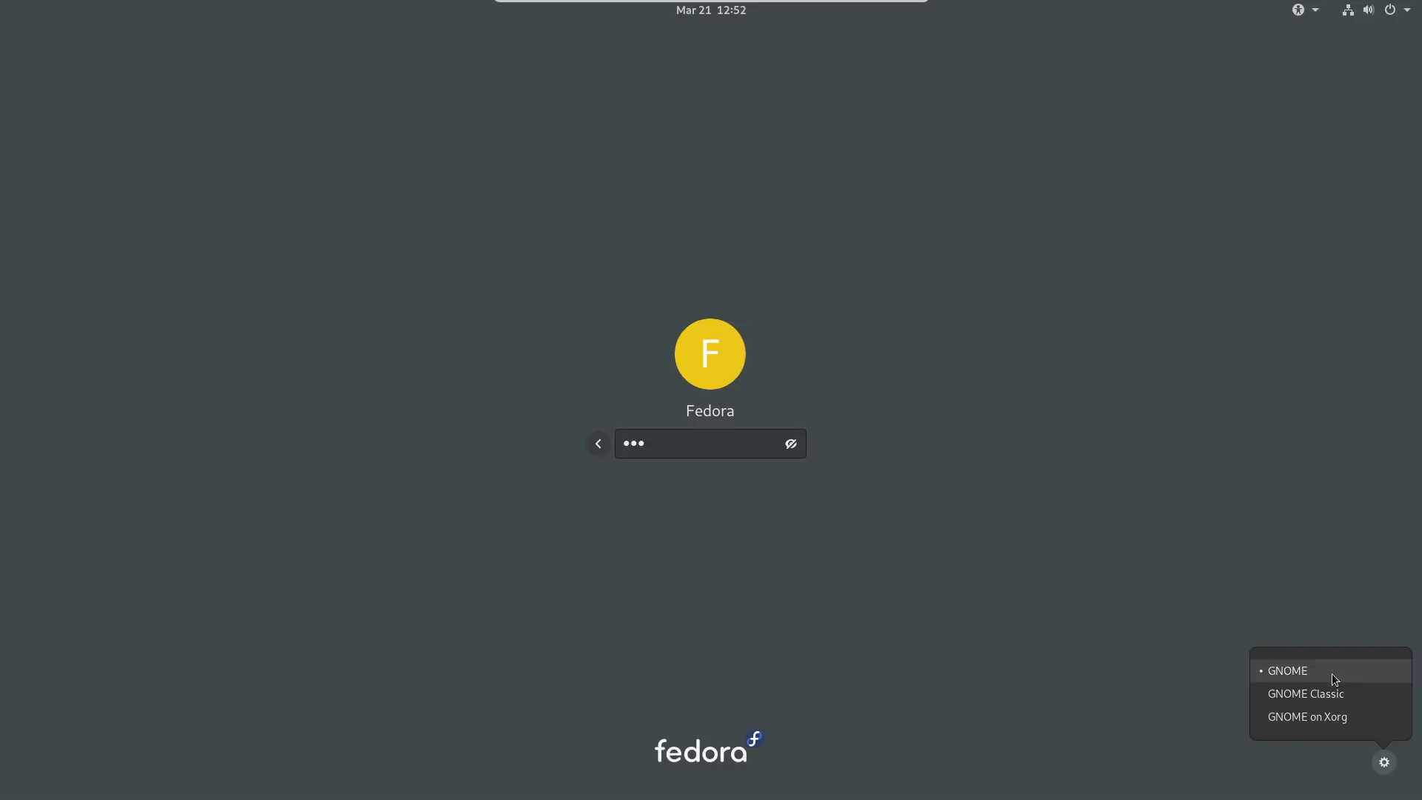
pyautogui.click(687, 514)
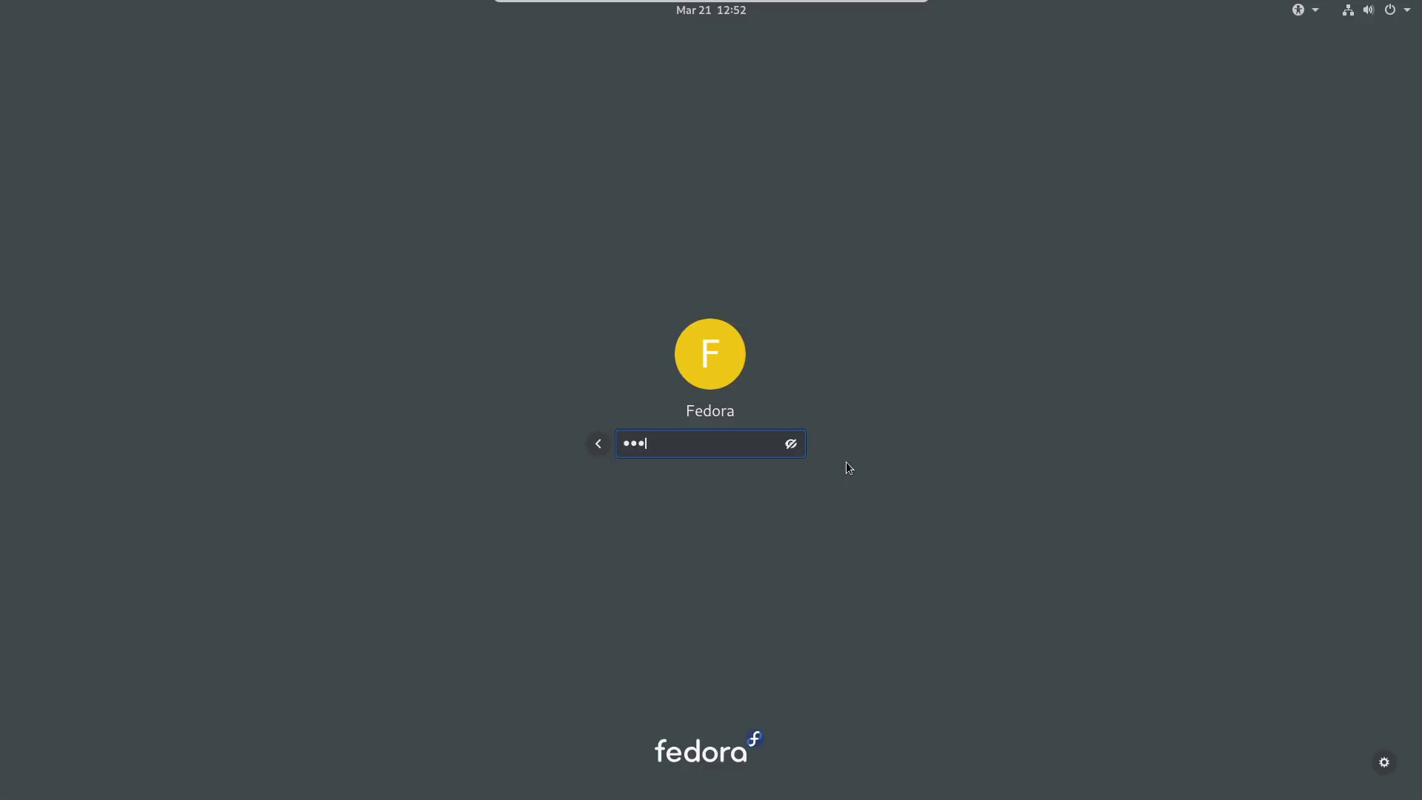
pyautogui.press('Return')
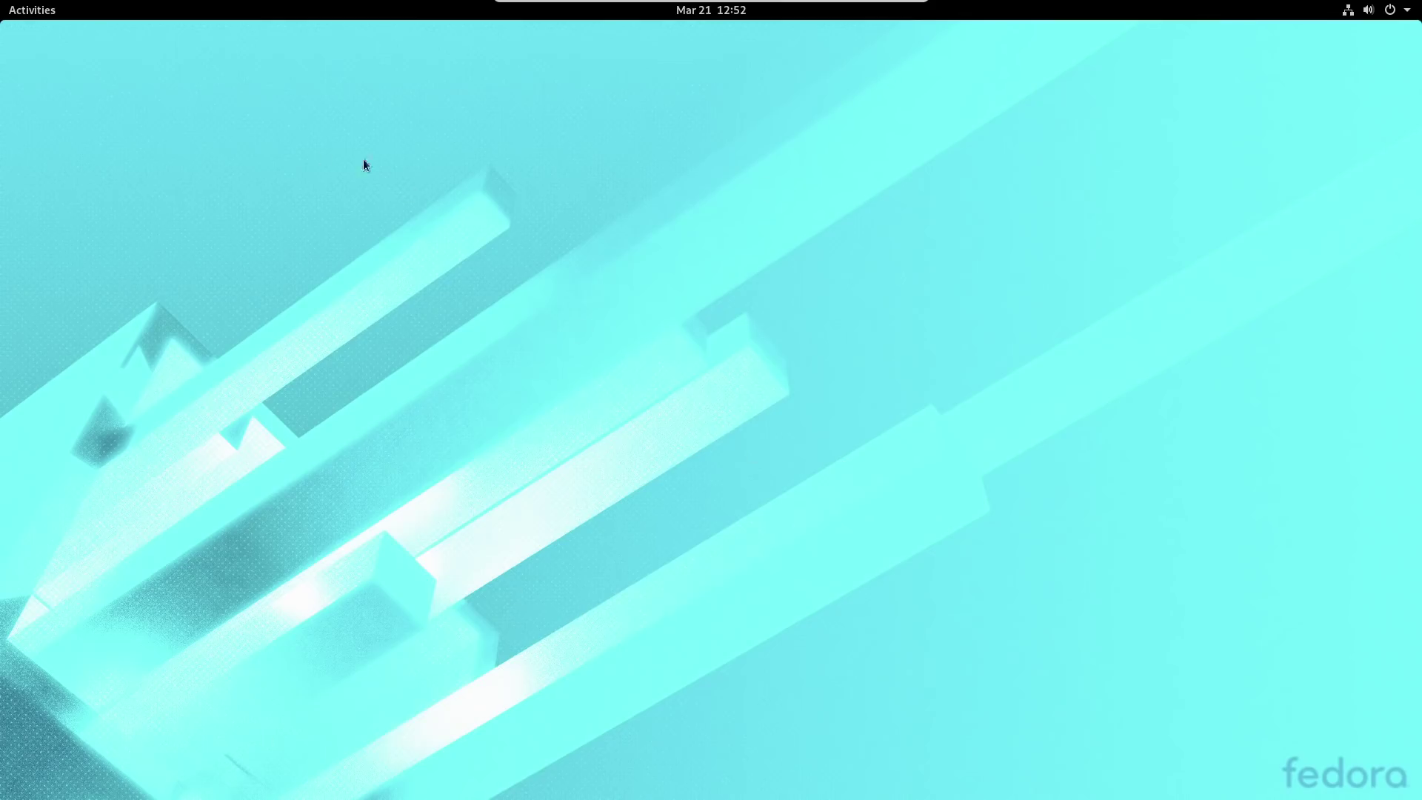
# Launch GNOME Software, dismiss its welcome, and center the window on screen.
pyautogui.click(28, 17)
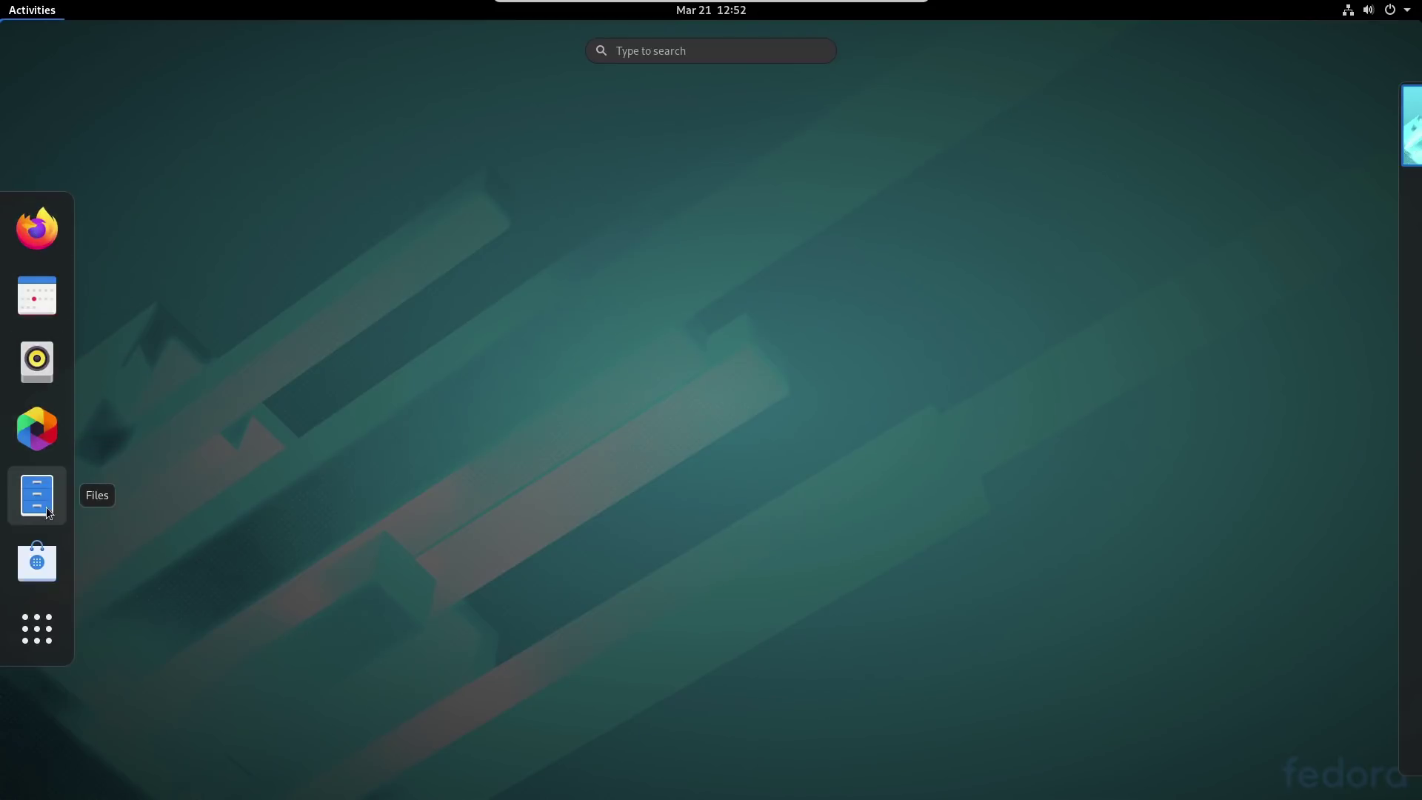
pyautogui.click(37, 576)
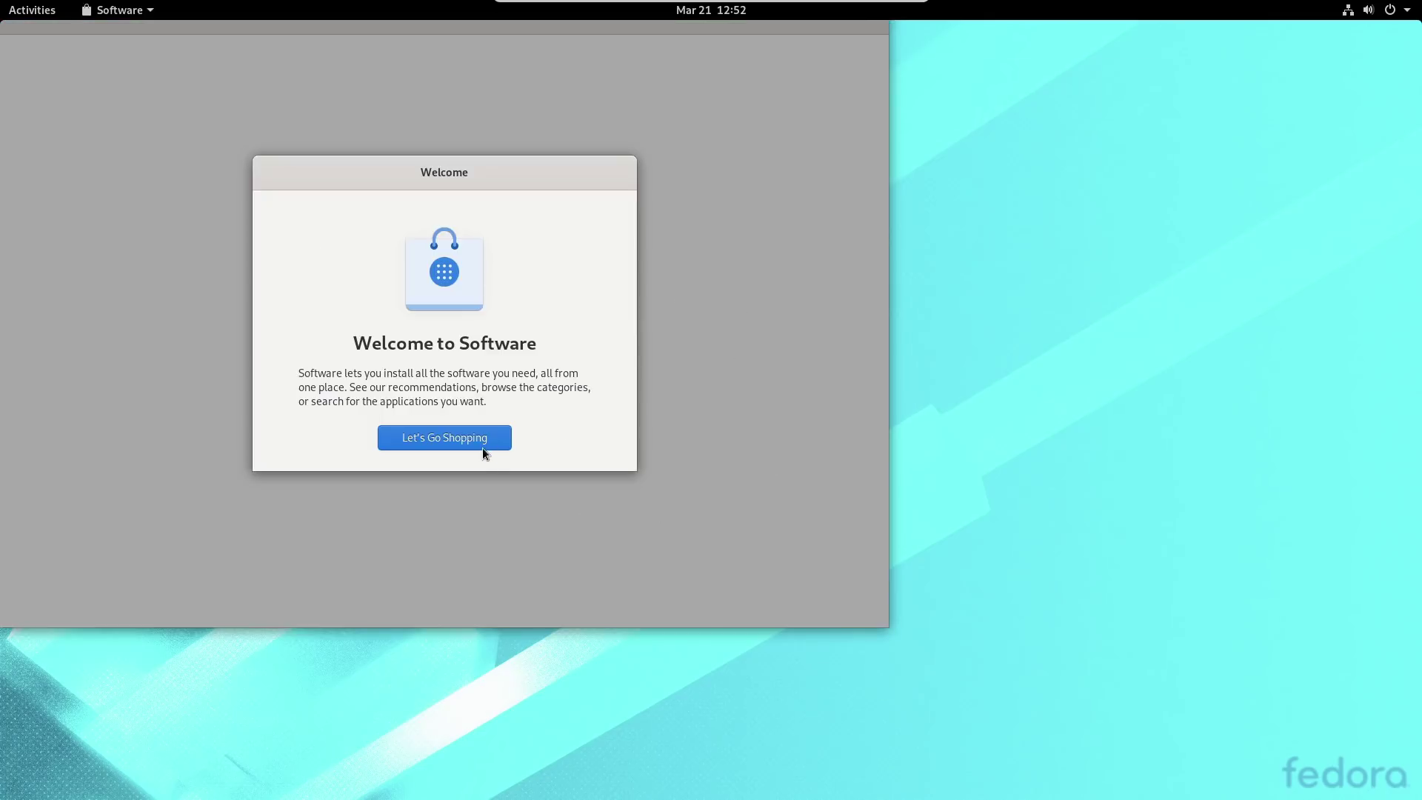
pyautogui.click(483, 442)
pyautogui.moveTo(333, 32)
pyautogui.mouseDown()
pyautogui.moveTo(704, 129)
pyautogui.moveTo(587, 134)
pyautogui.mouseUp()
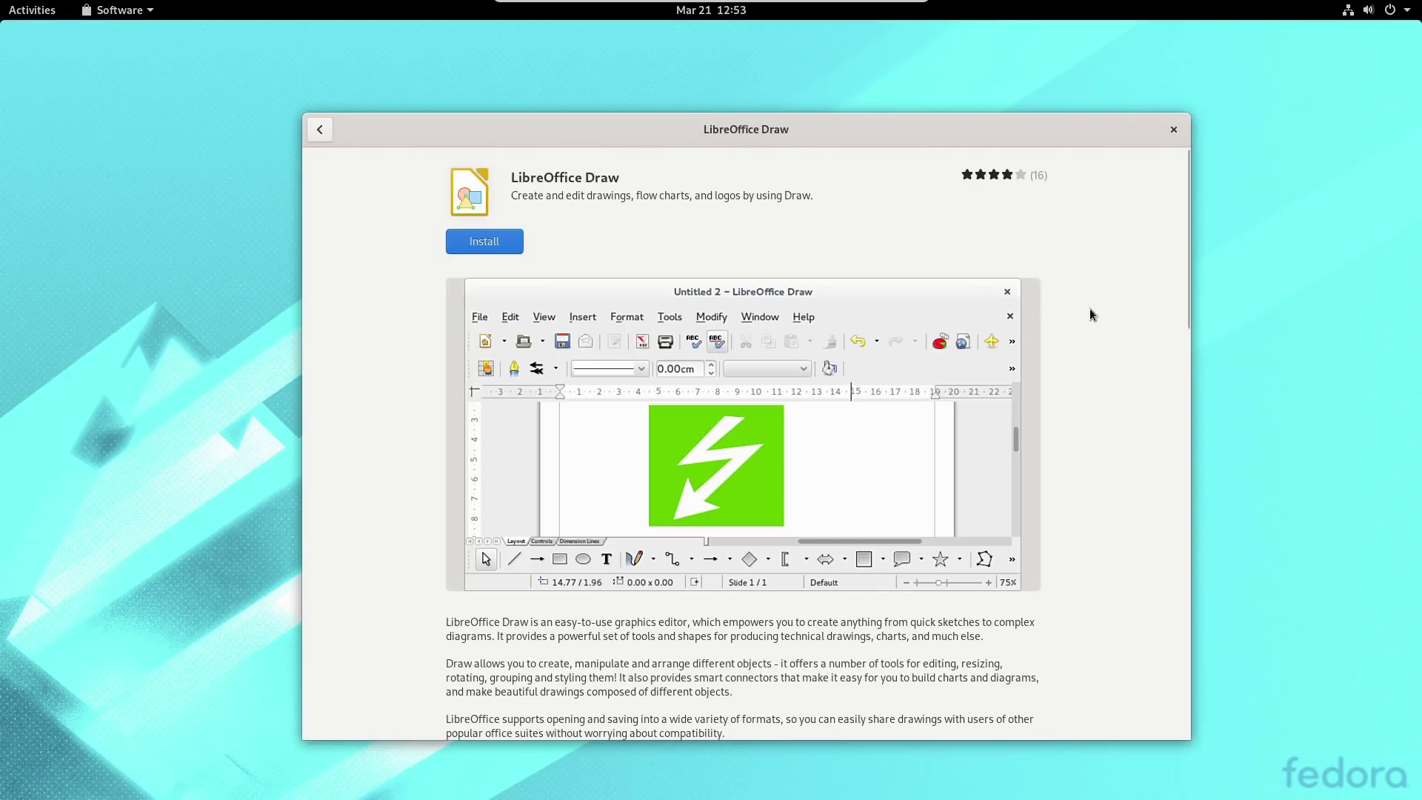
pyautogui.scroll(-10, 1090, 308)
pyautogui.scroll(10, 1089, 308)
pyautogui.click(320, 129)
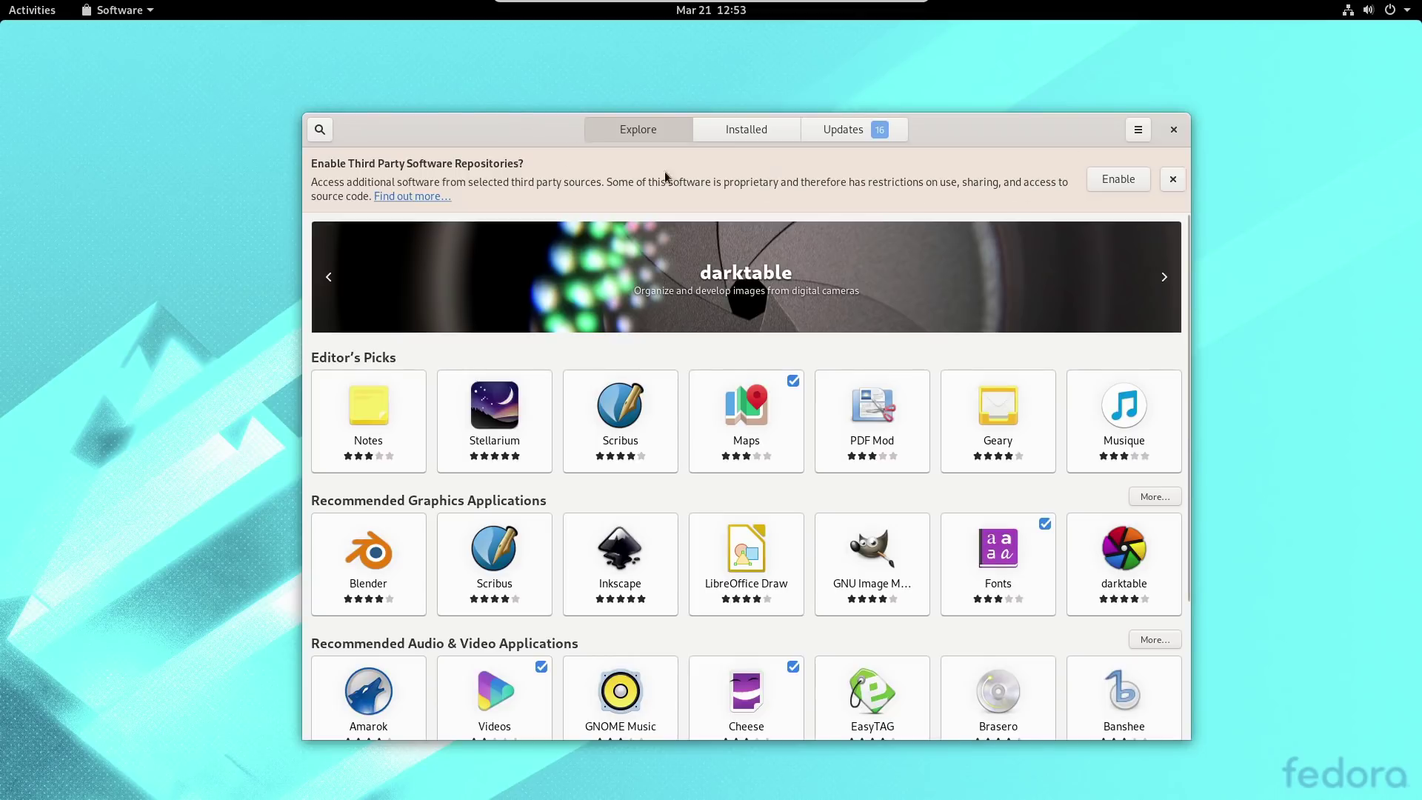
# Dismiss the third-party repositories offer, browse Installed apps, then view Updates.
pyautogui.click(1111, 178)
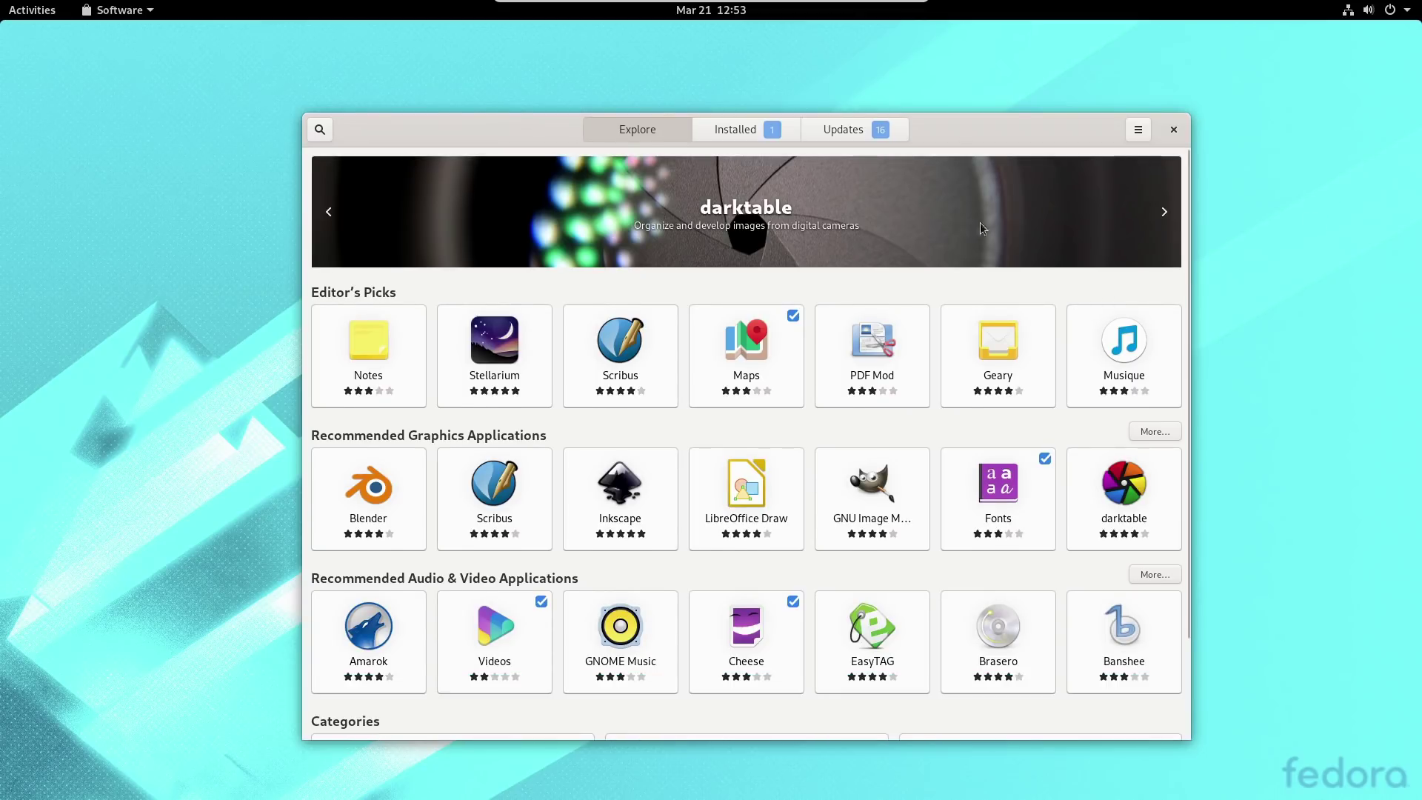
pyautogui.click(723, 132)
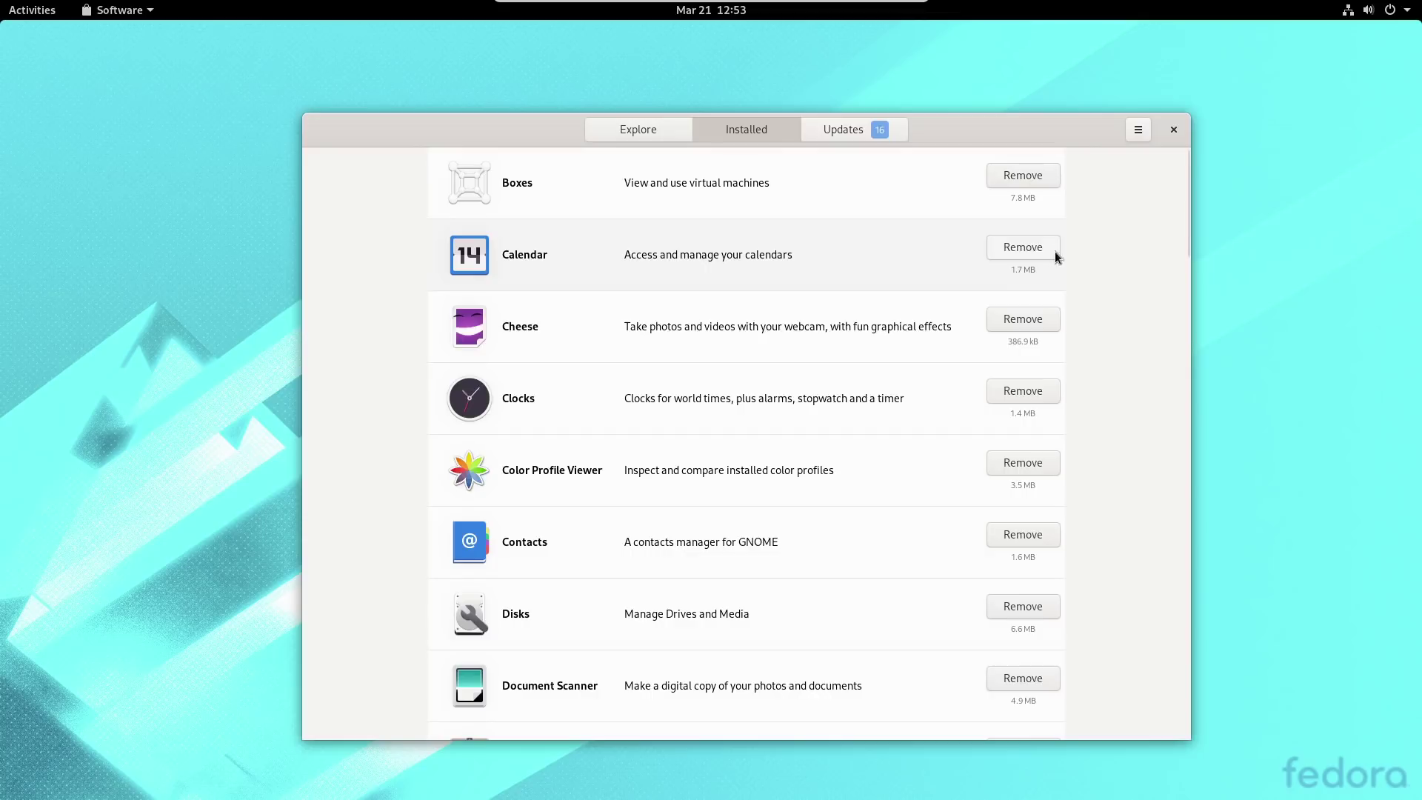
pyautogui.scroll(-4, 907, 230)
pyautogui.scroll(4, 918, 200)
pyautogui.click(846, 129)
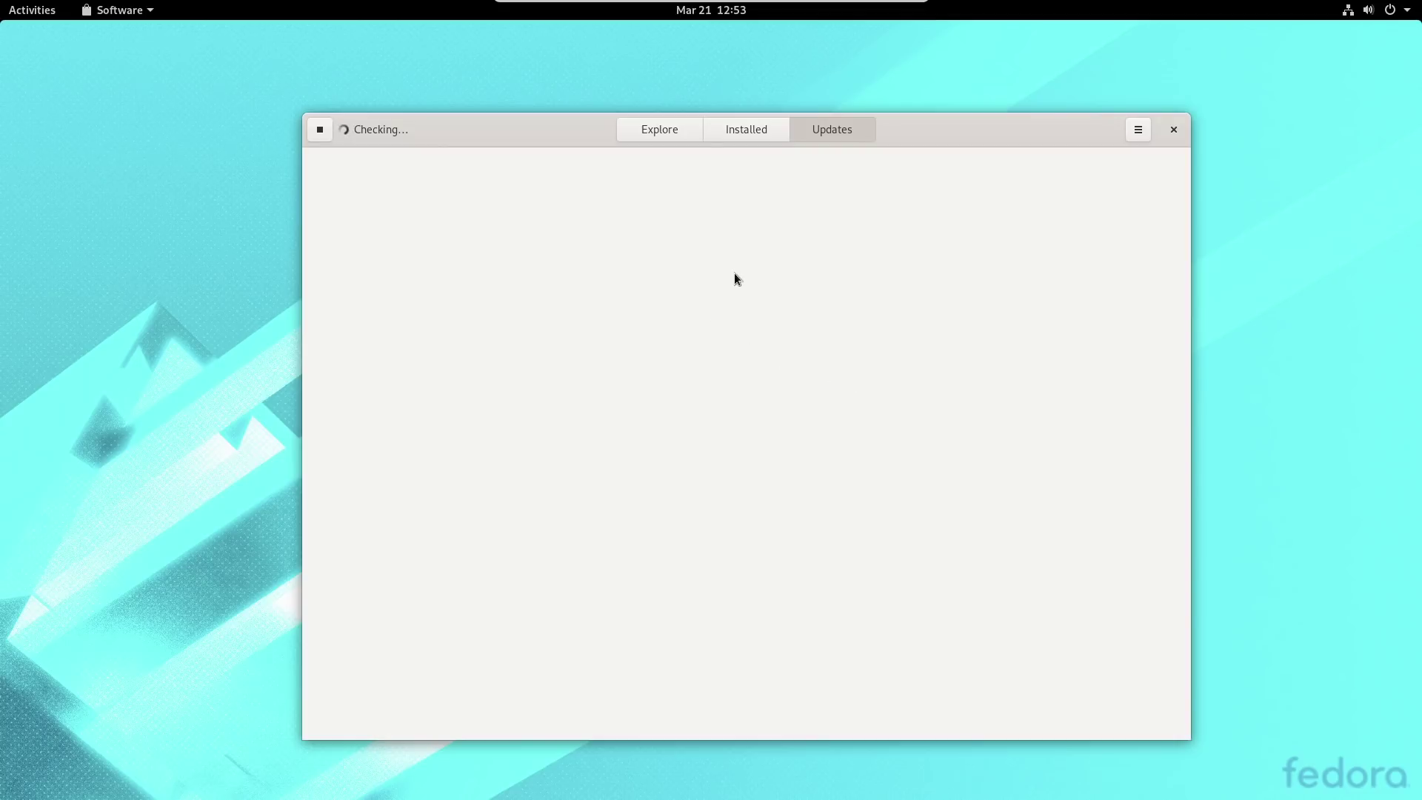
# Review the Update Preferences dialog and close it.
pyautogui.click(1133, 132)
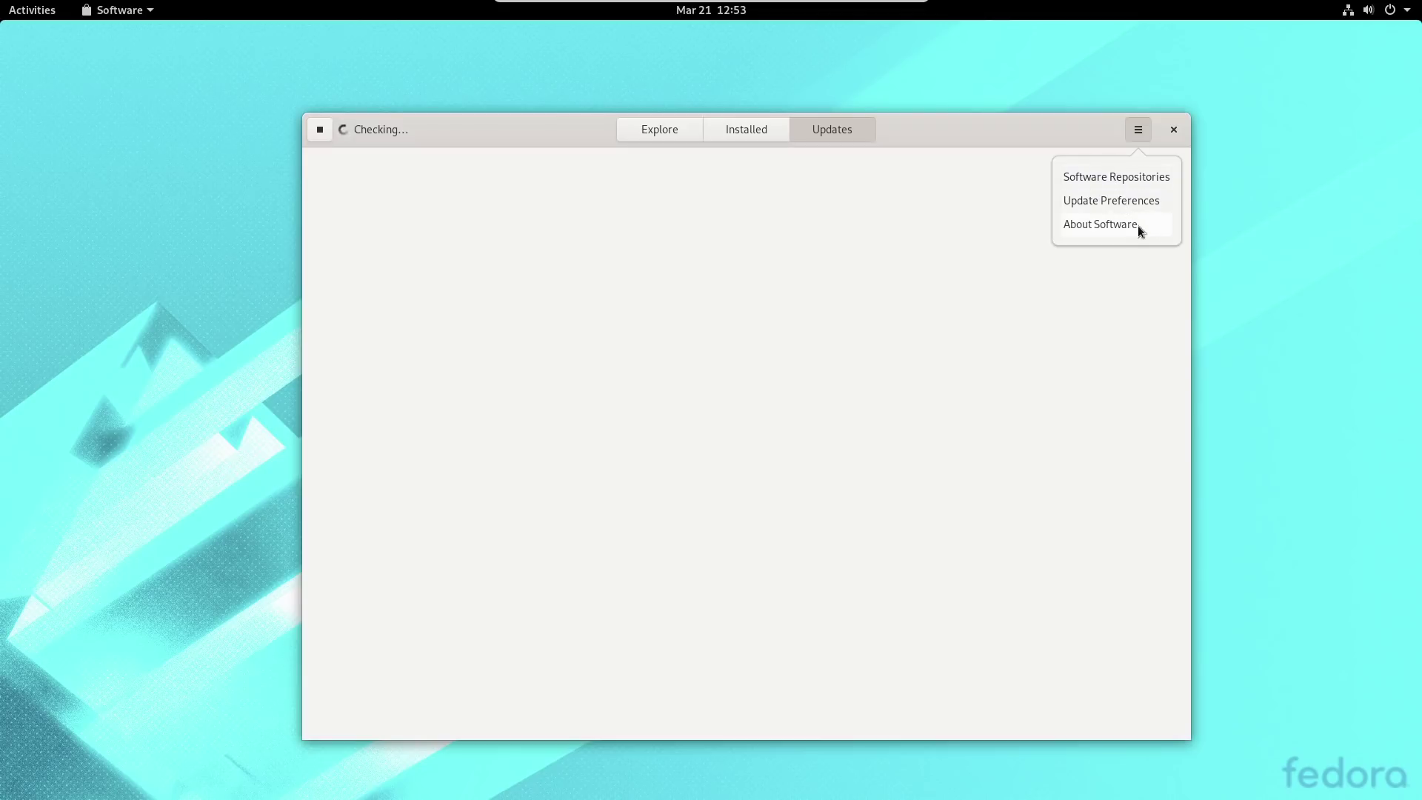
pyautogui.click(1131, 206)
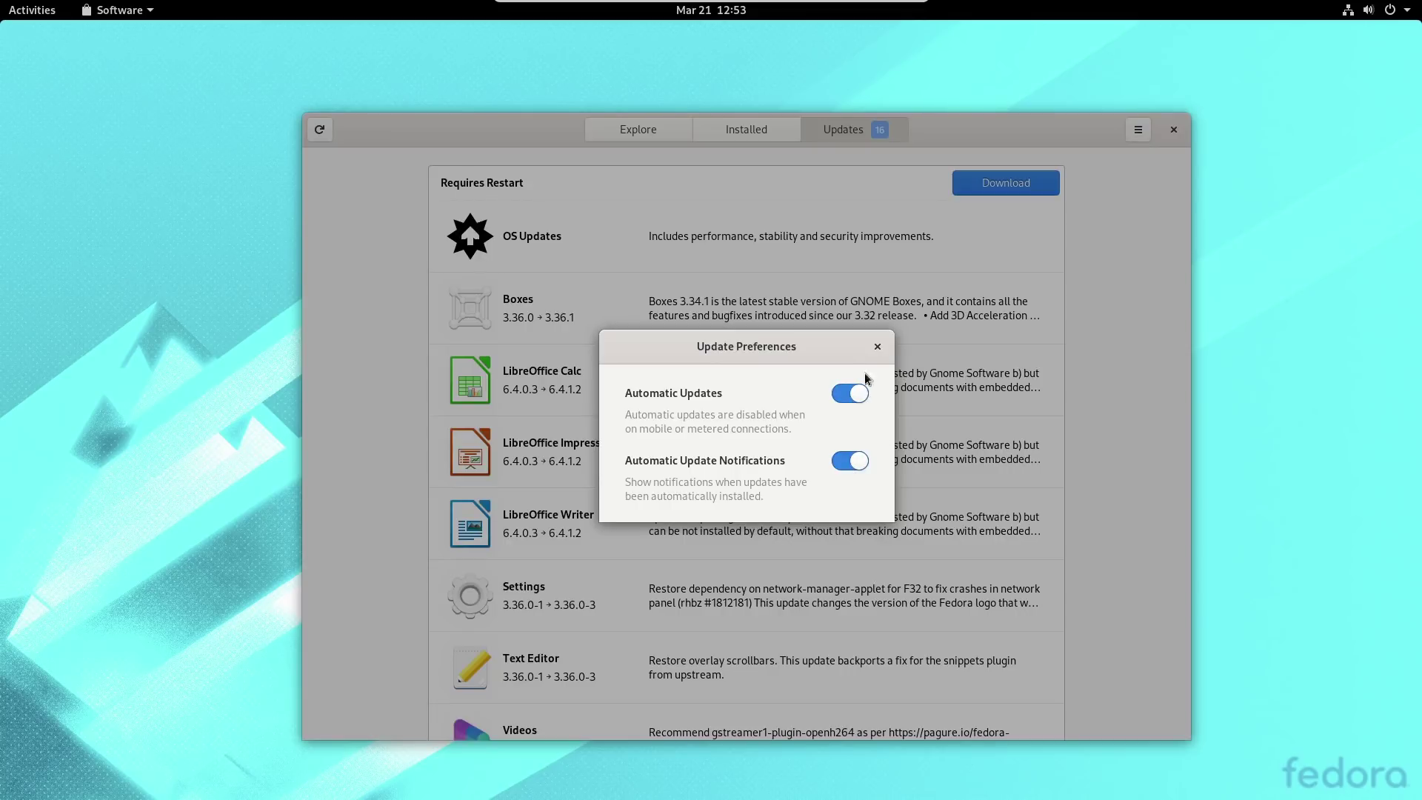
pyautogui.click(878, 351)
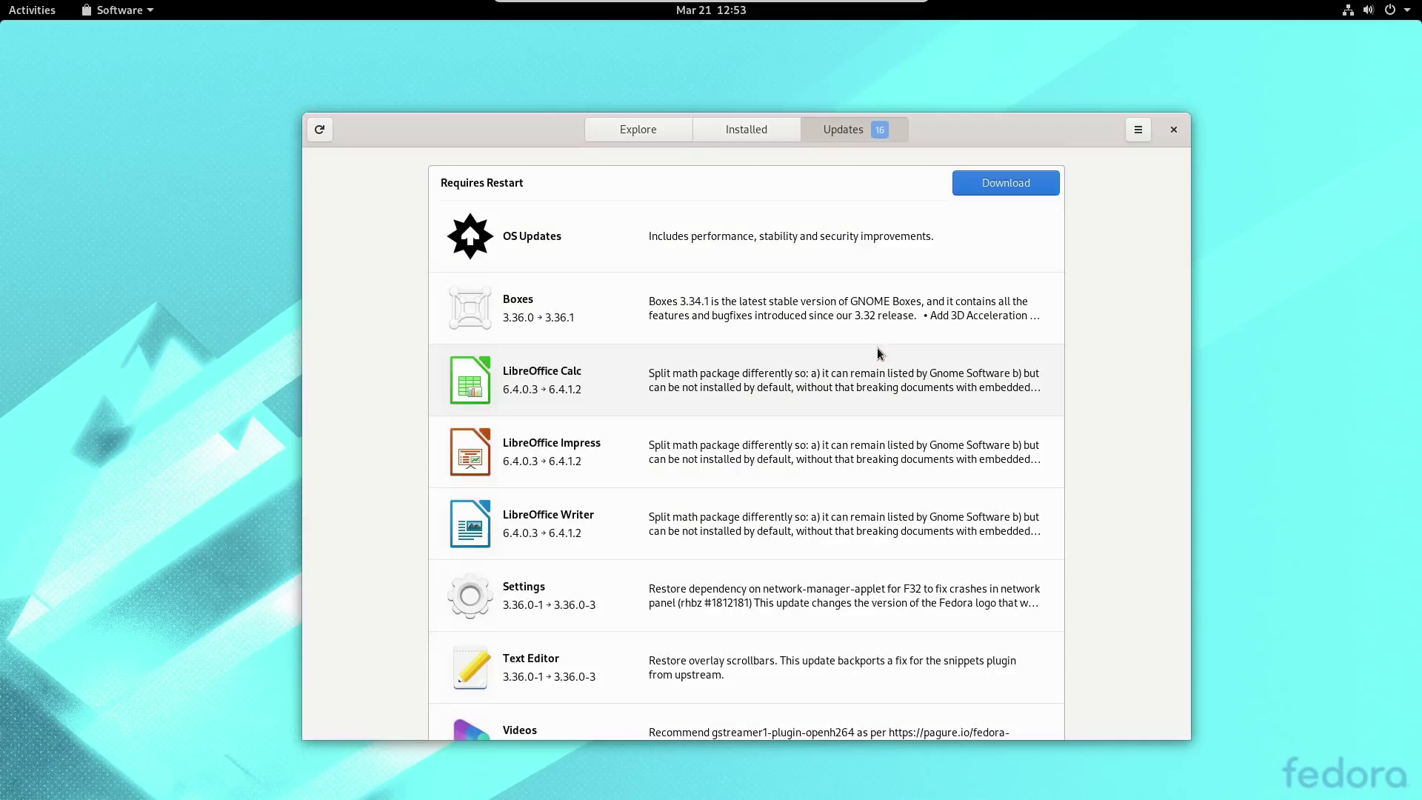
pyautogui.scroll(-10, 976, 330)
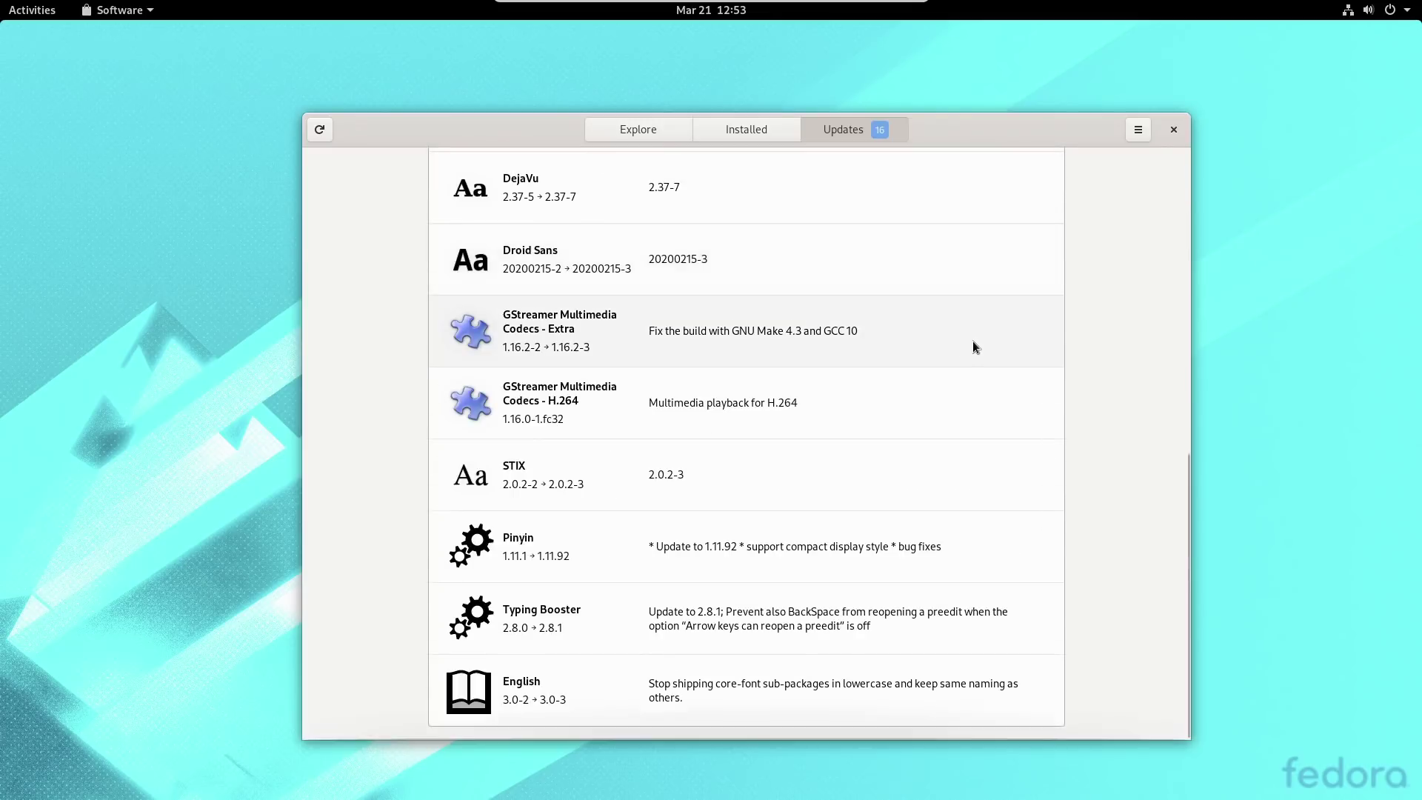
pyautogui.scroll(10, 881, 518)
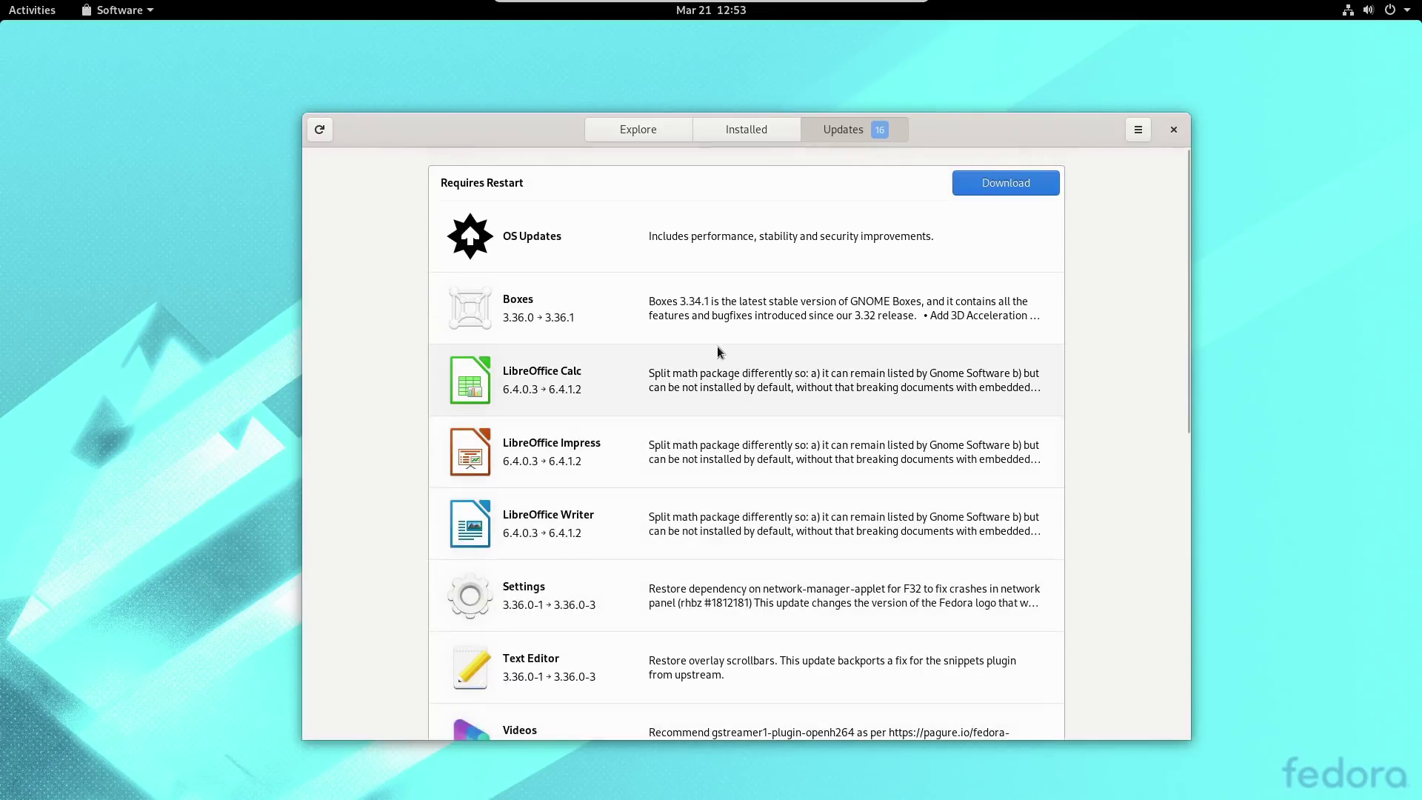
# Inspect the OS Updates package list, then open the Software Repositories list.
pyautogui.click(636, 251)
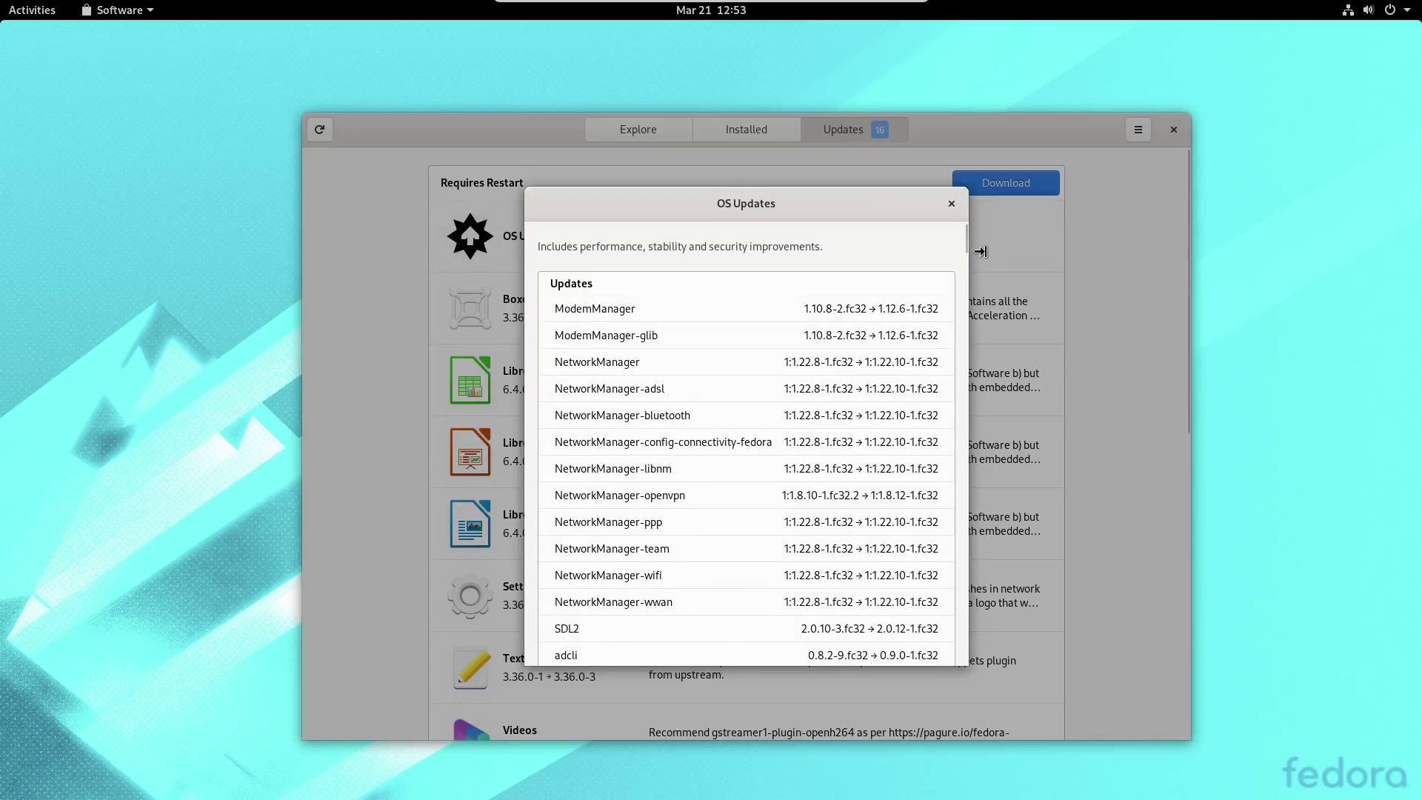
pyautogui.moveTo(965, 238); pyautogui.dragTo(946, 552)
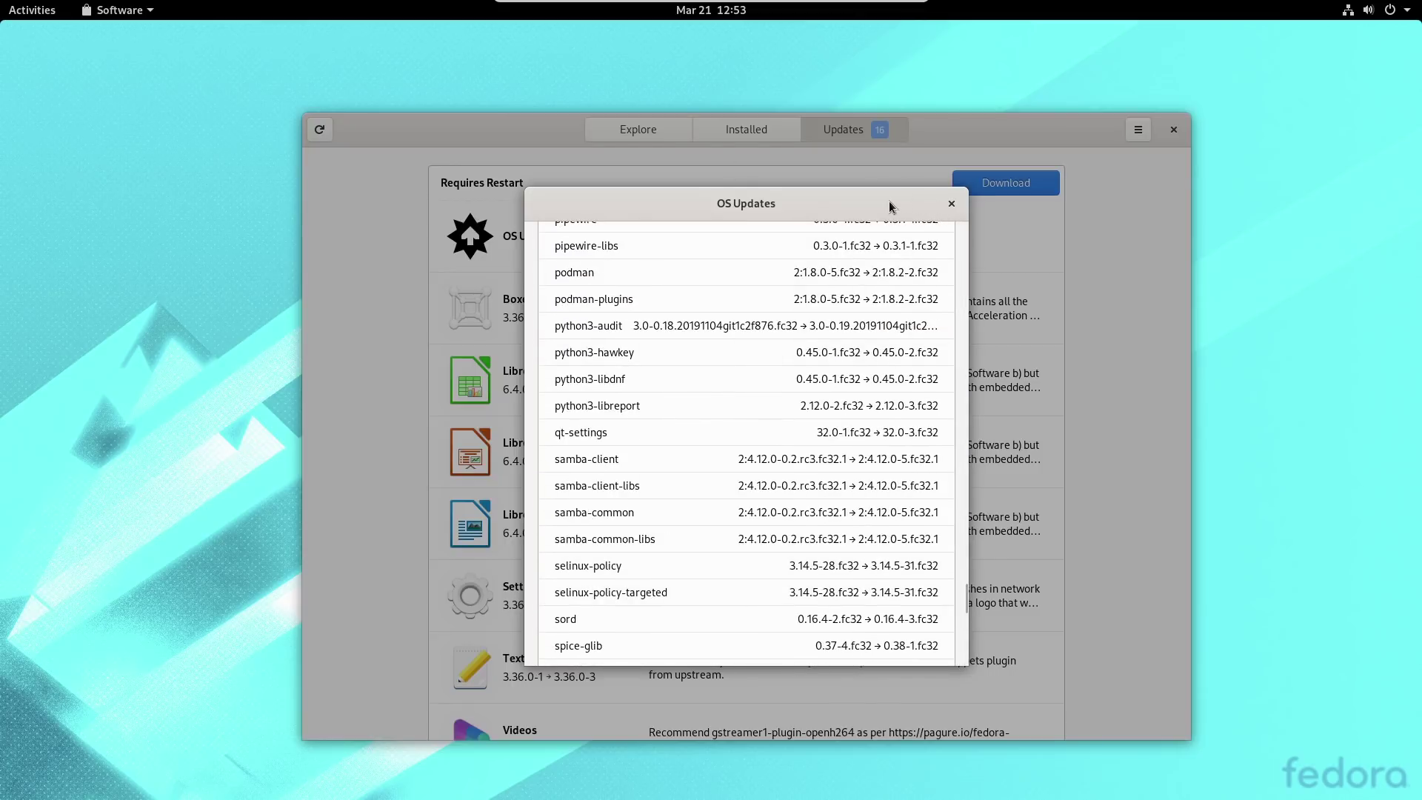
pyautogui.click(951, 203)
pyautogui.click(1137, 130)
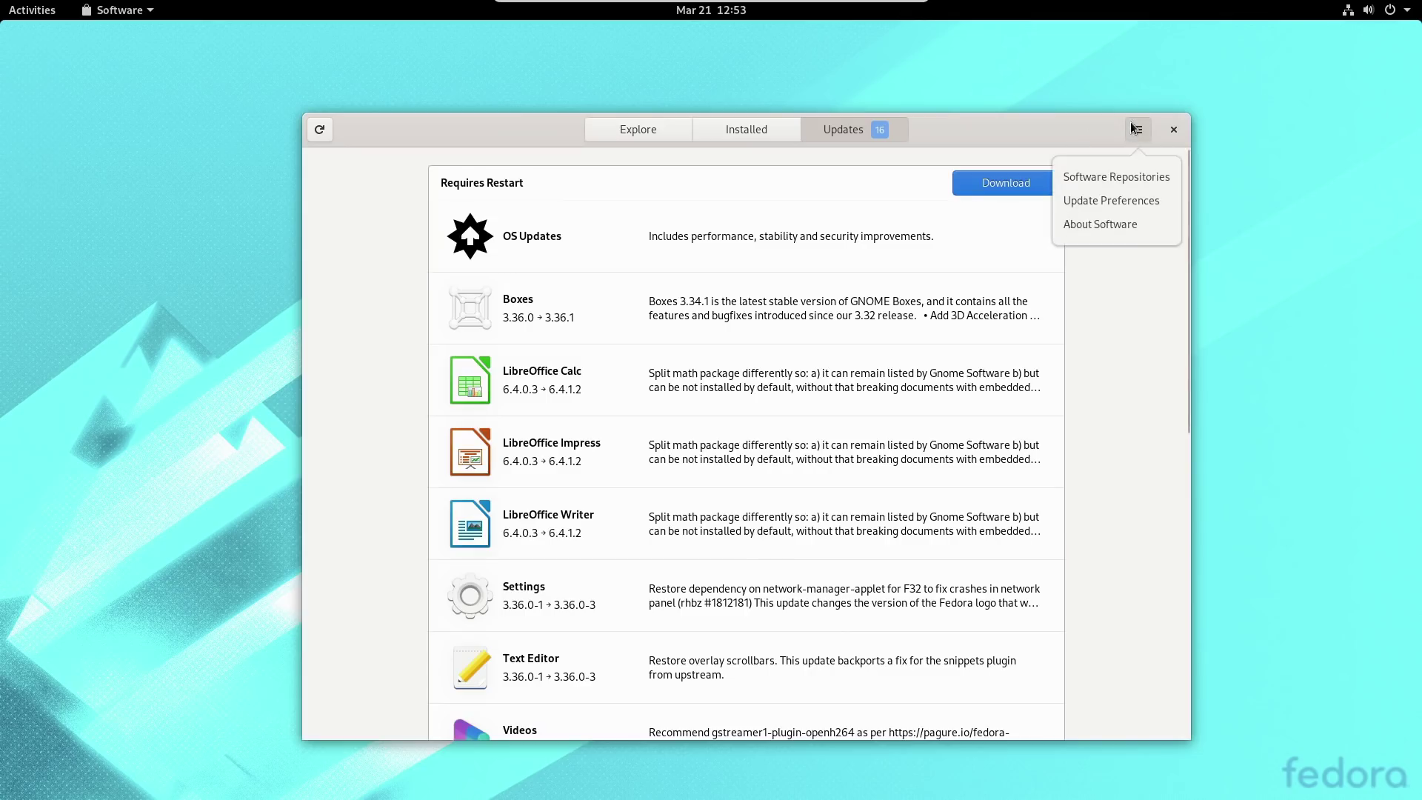
pyautogui.click(1132, 178)
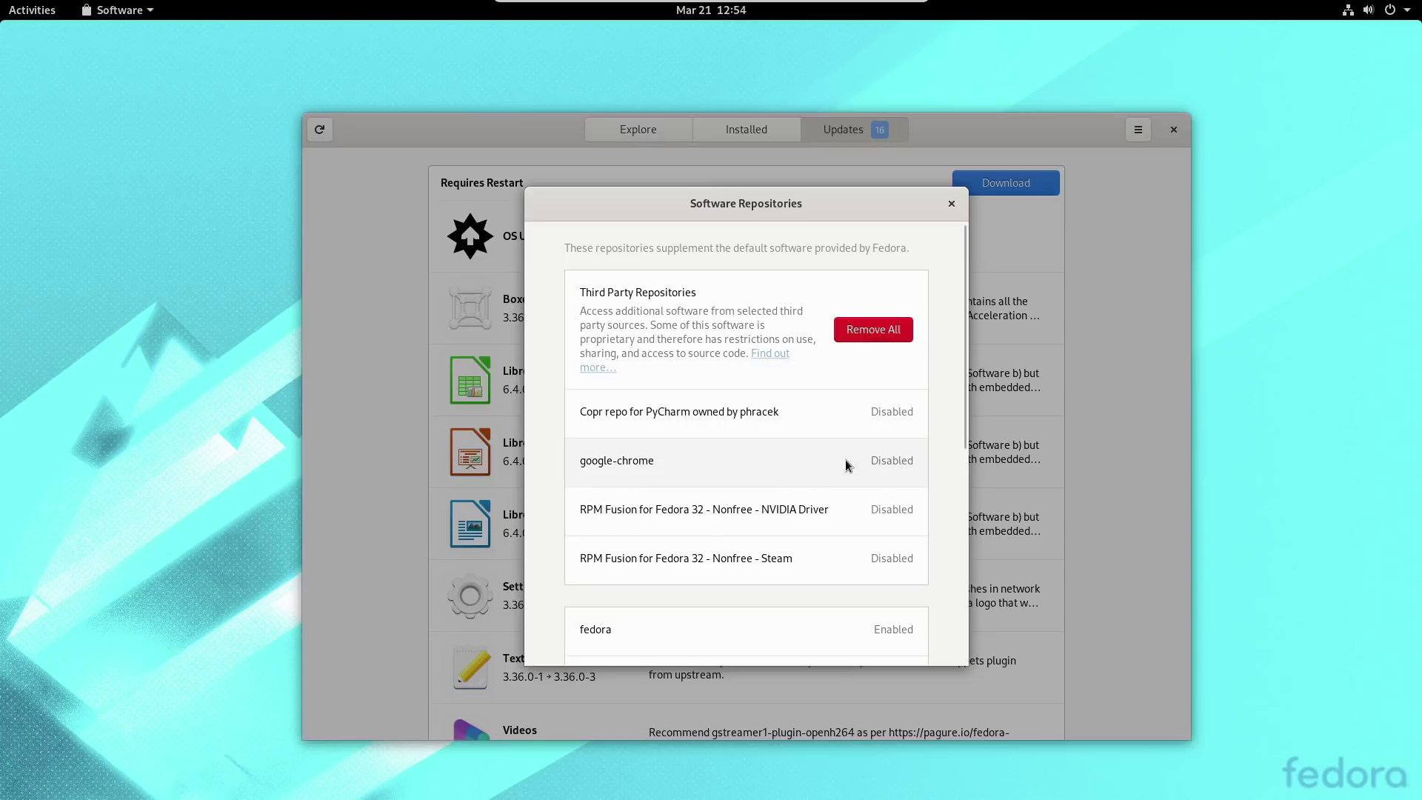
# Inspect the google-chrome, NVIDIA, Steam, fedora and openh264 repository details, then close the list.
pyautogui.click(643, 466)
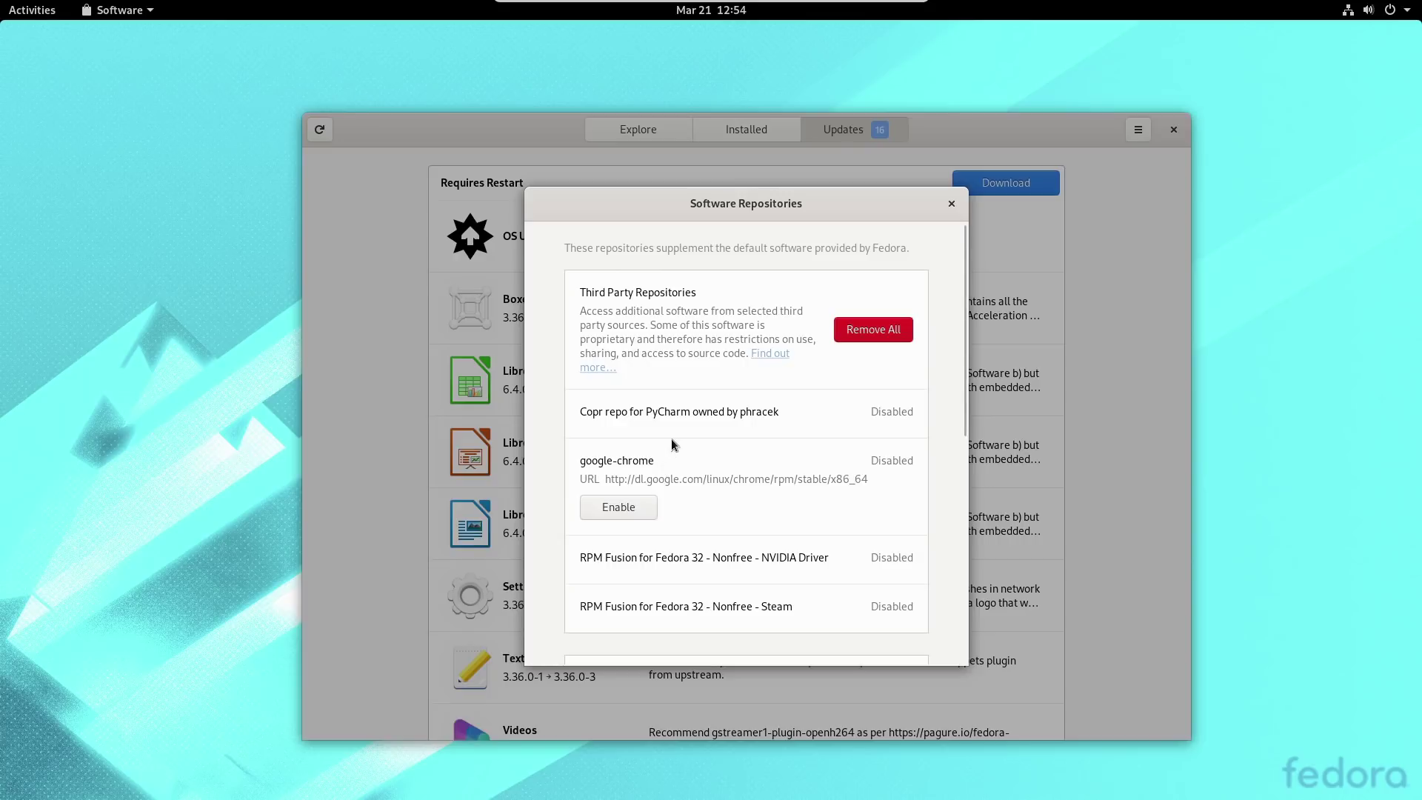
pyautogui.scroll(-3, 755, 525)
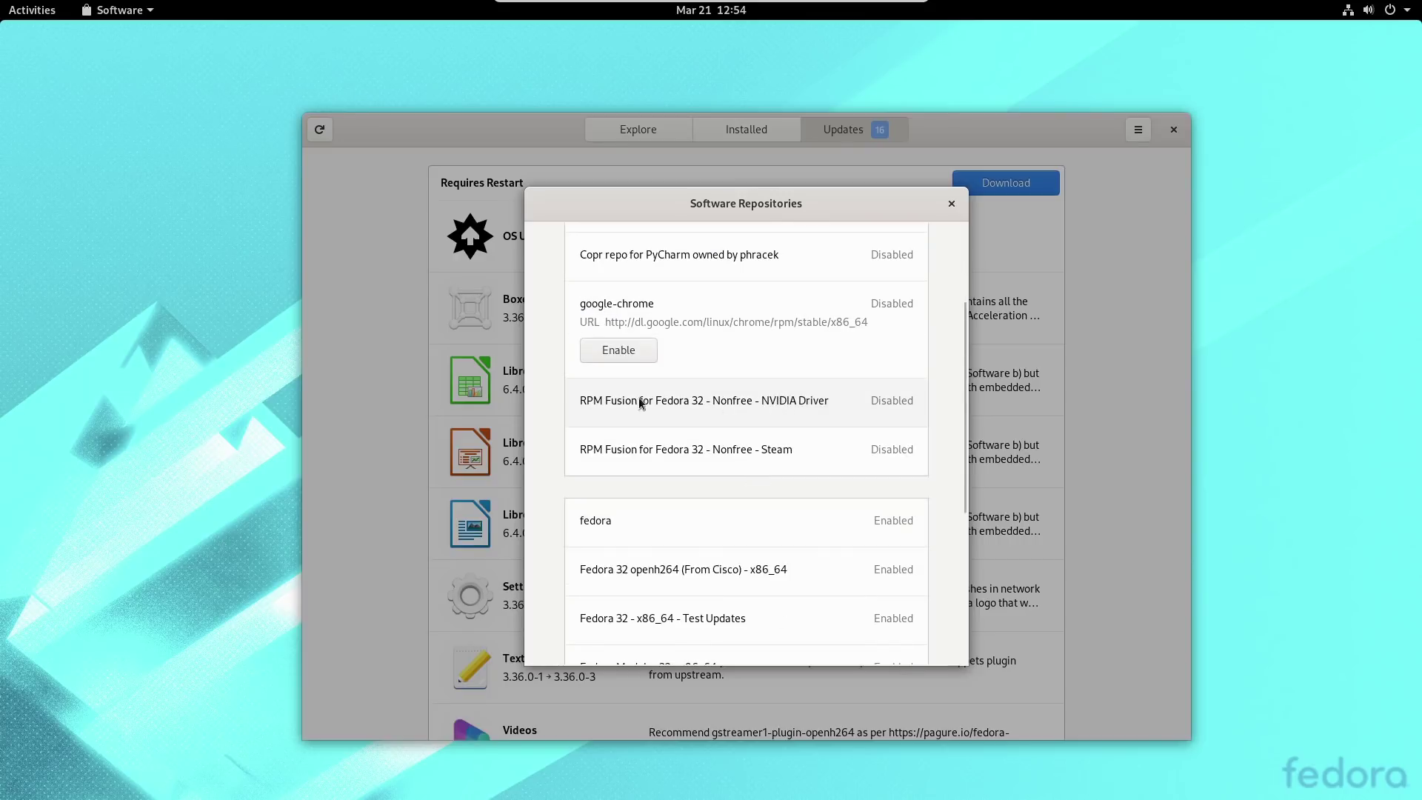
pyautogui.click(750, 402)
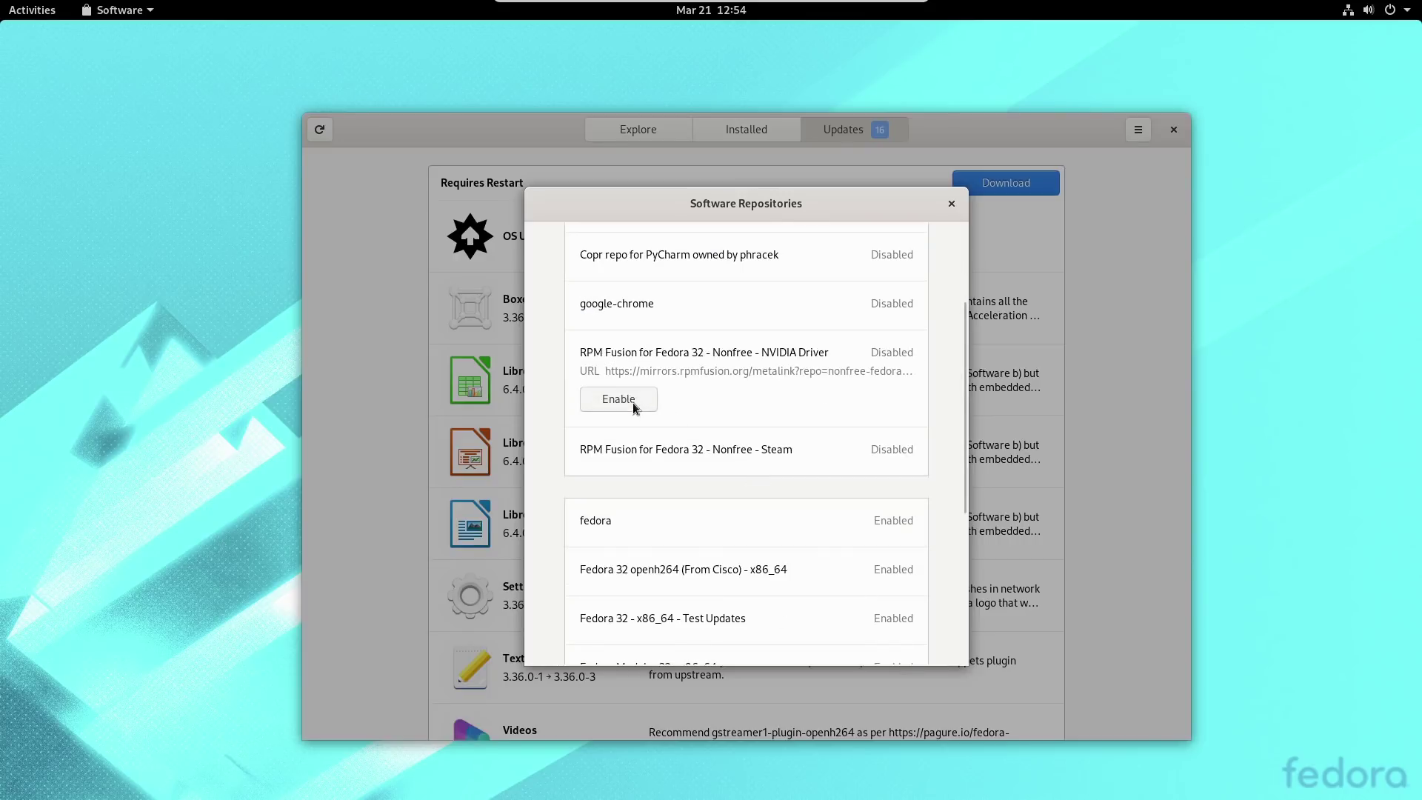
pyautogui.click(768, 452)
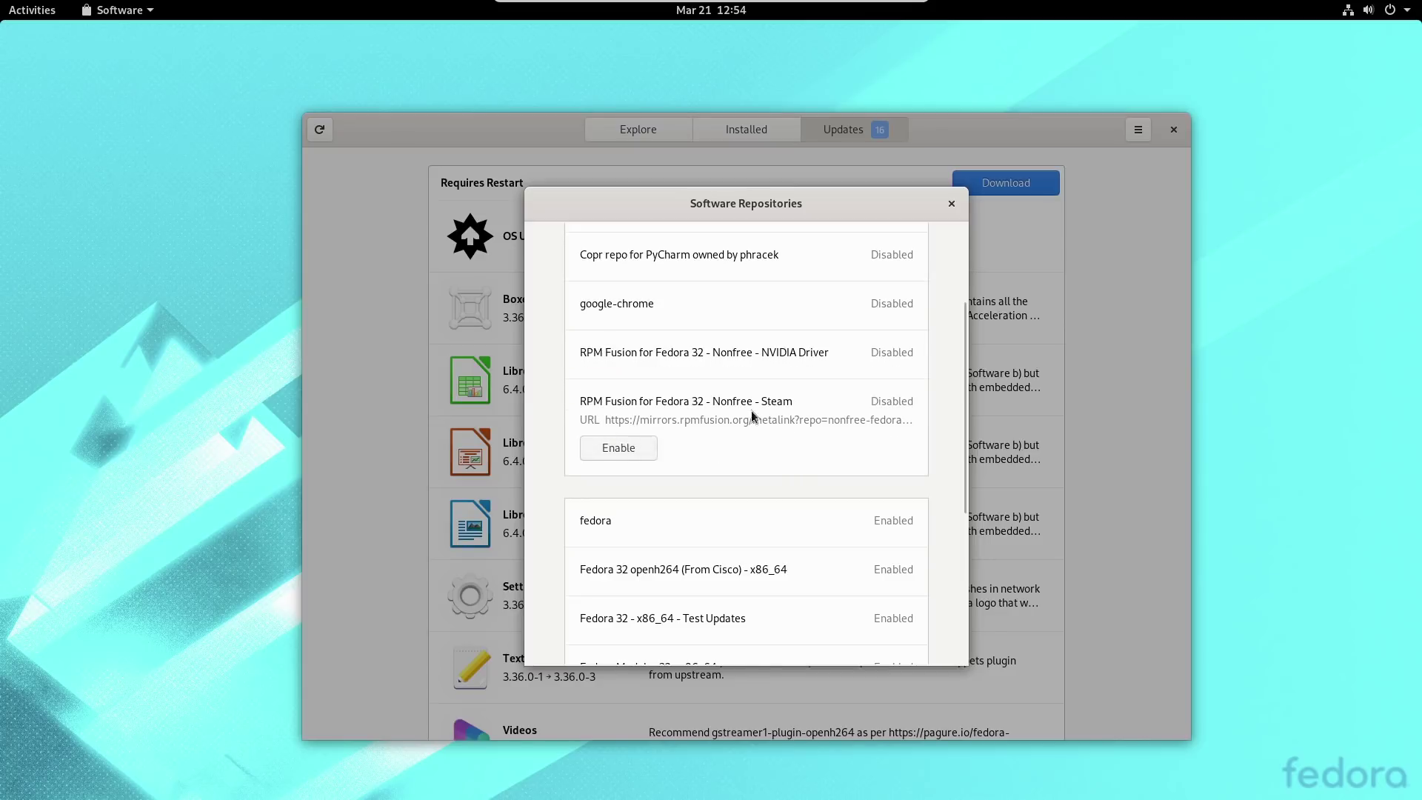
pyautogui.scroll(-6, 752, 416)
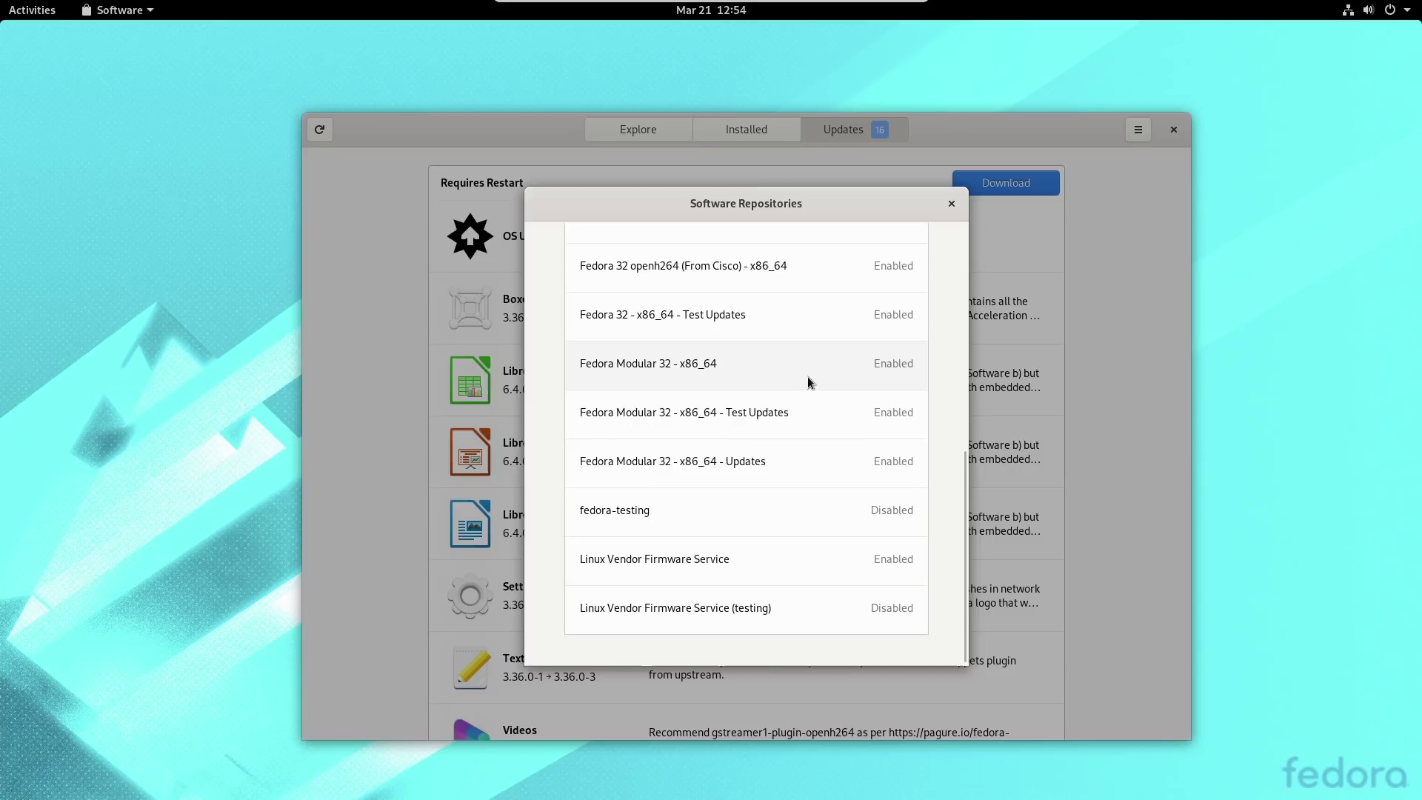
pyautogui.scroll(3, 808, 380)
pyautogui.click(768, 338)
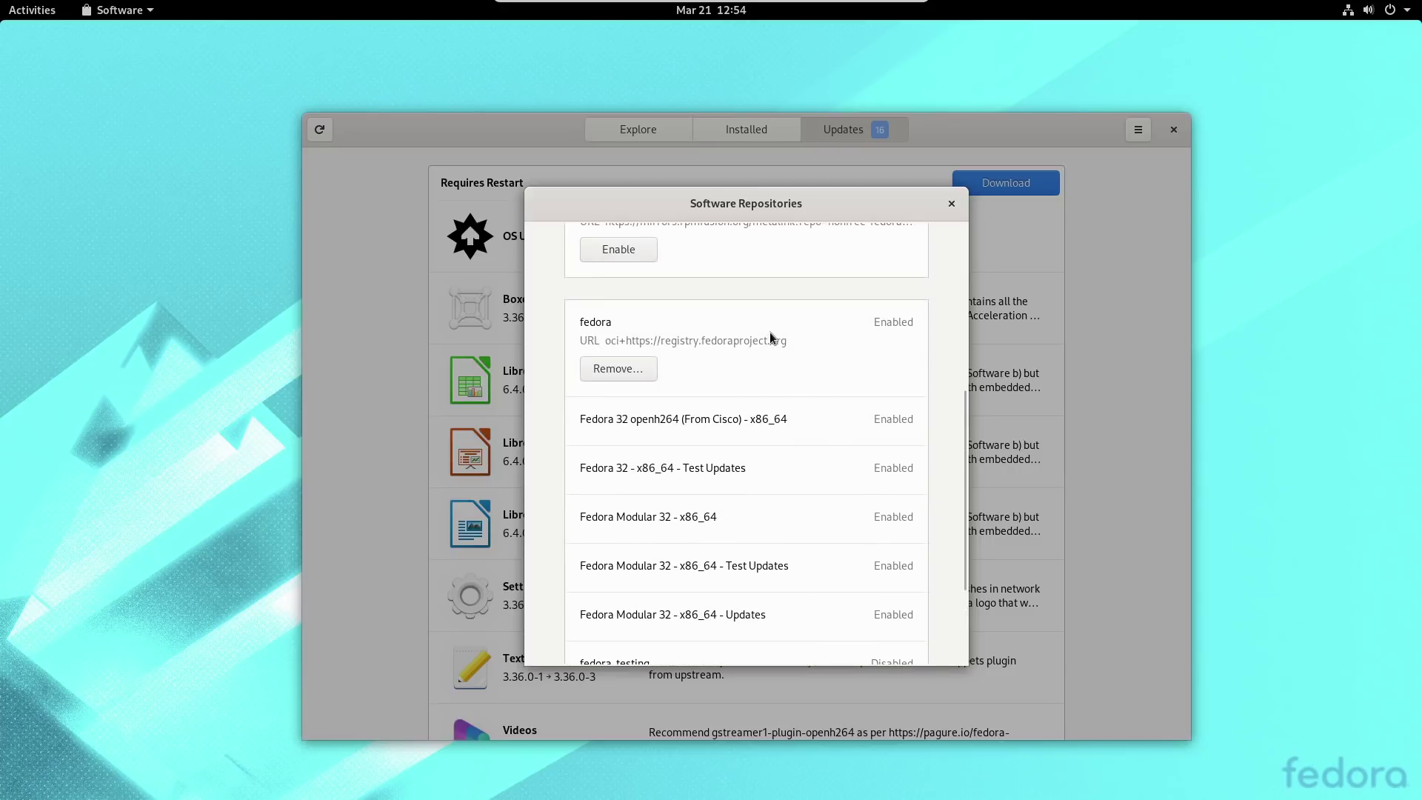
pyautogui.click(718, 418)
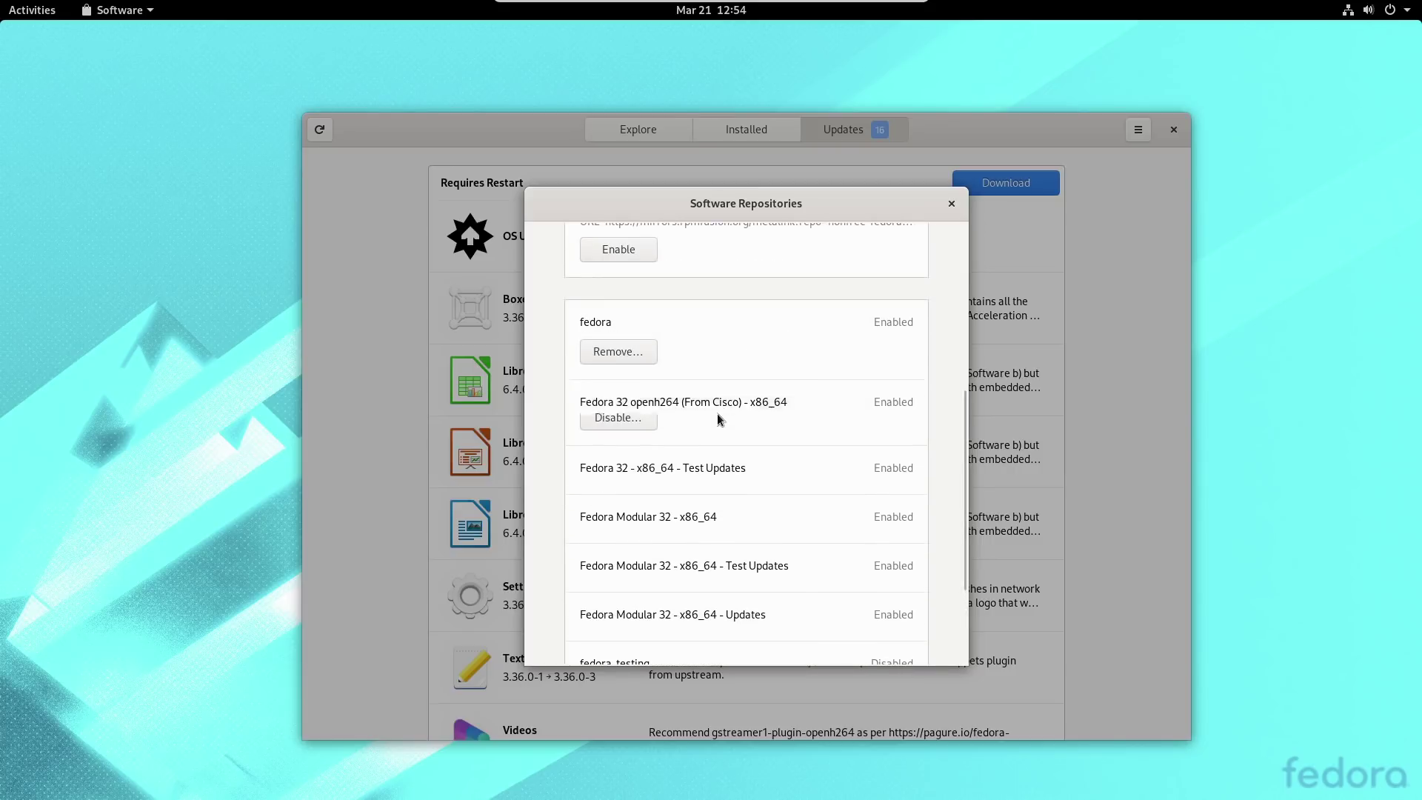
pyautogui.scroll(5, 881, 348)
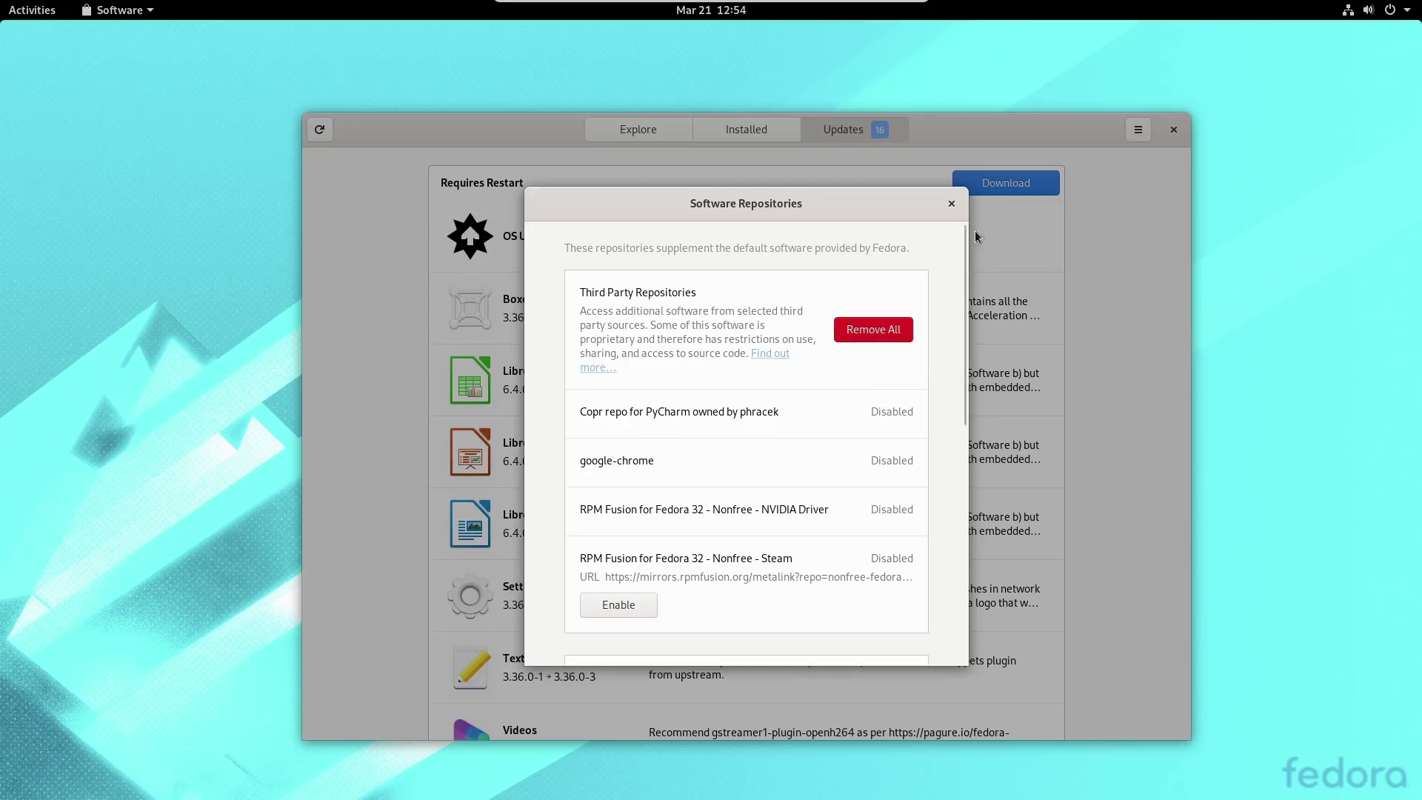
pyautogui.click(951, 204)
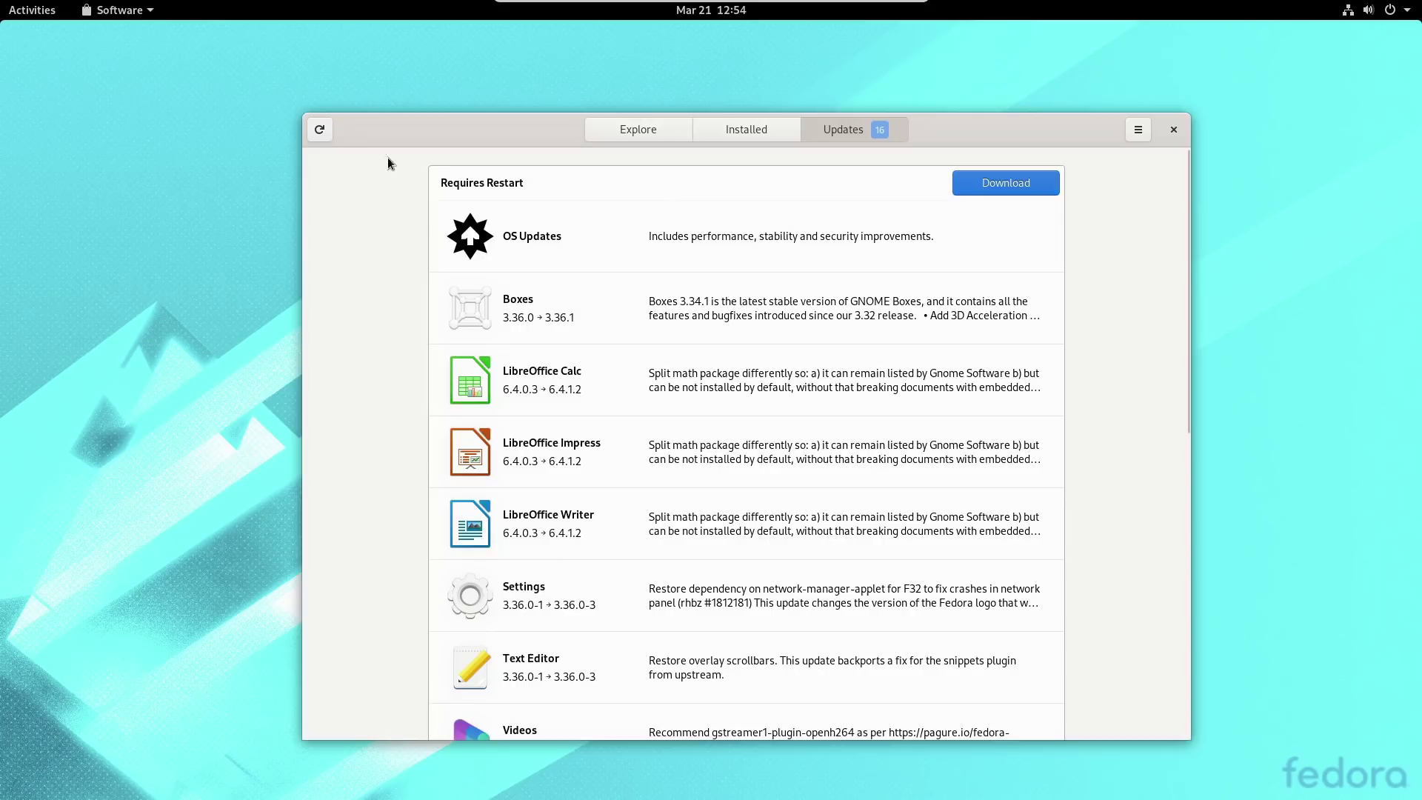
# Close GNOME Software and open Settings from the top-right system menu.
pyautogui.click(1172, 130)
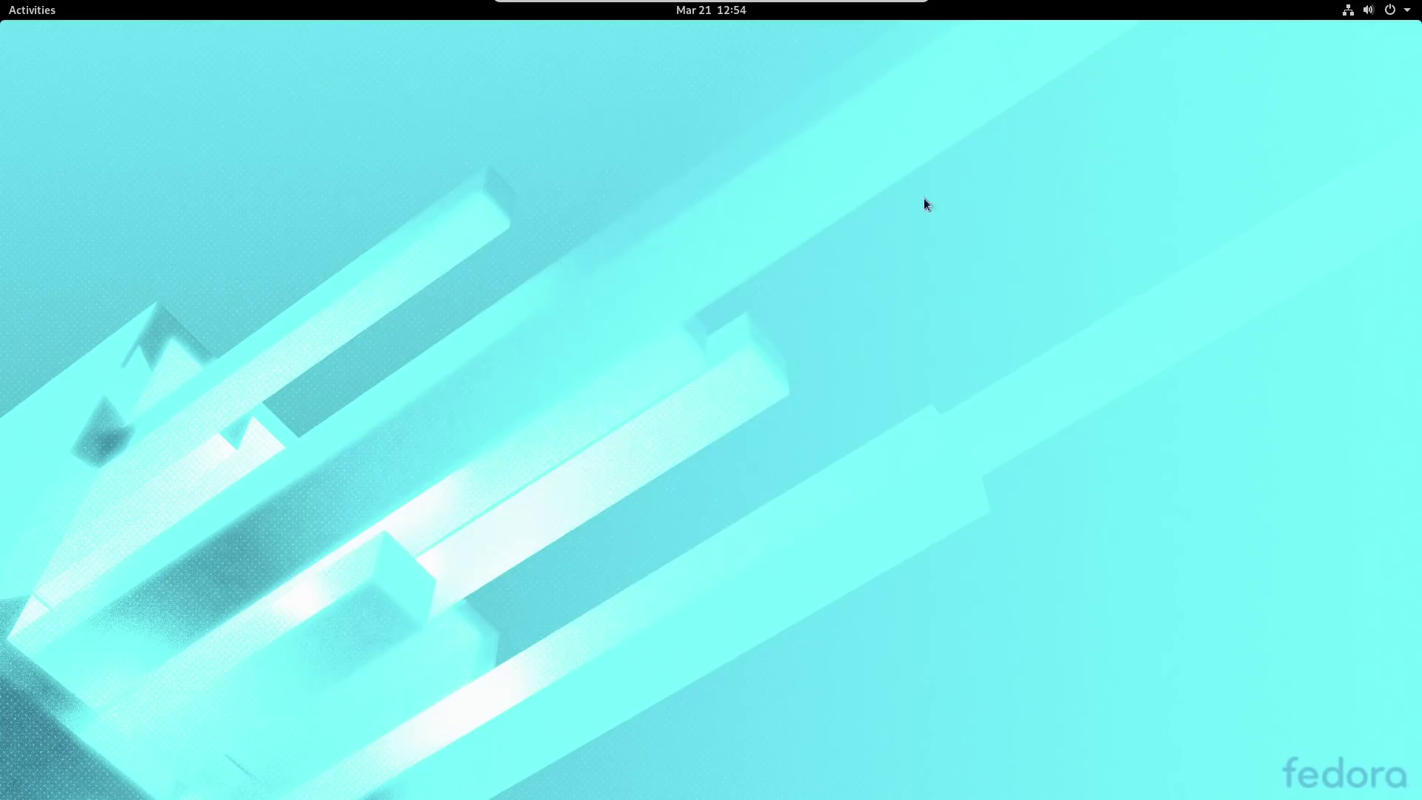
pyautogui.click(1392, 8)
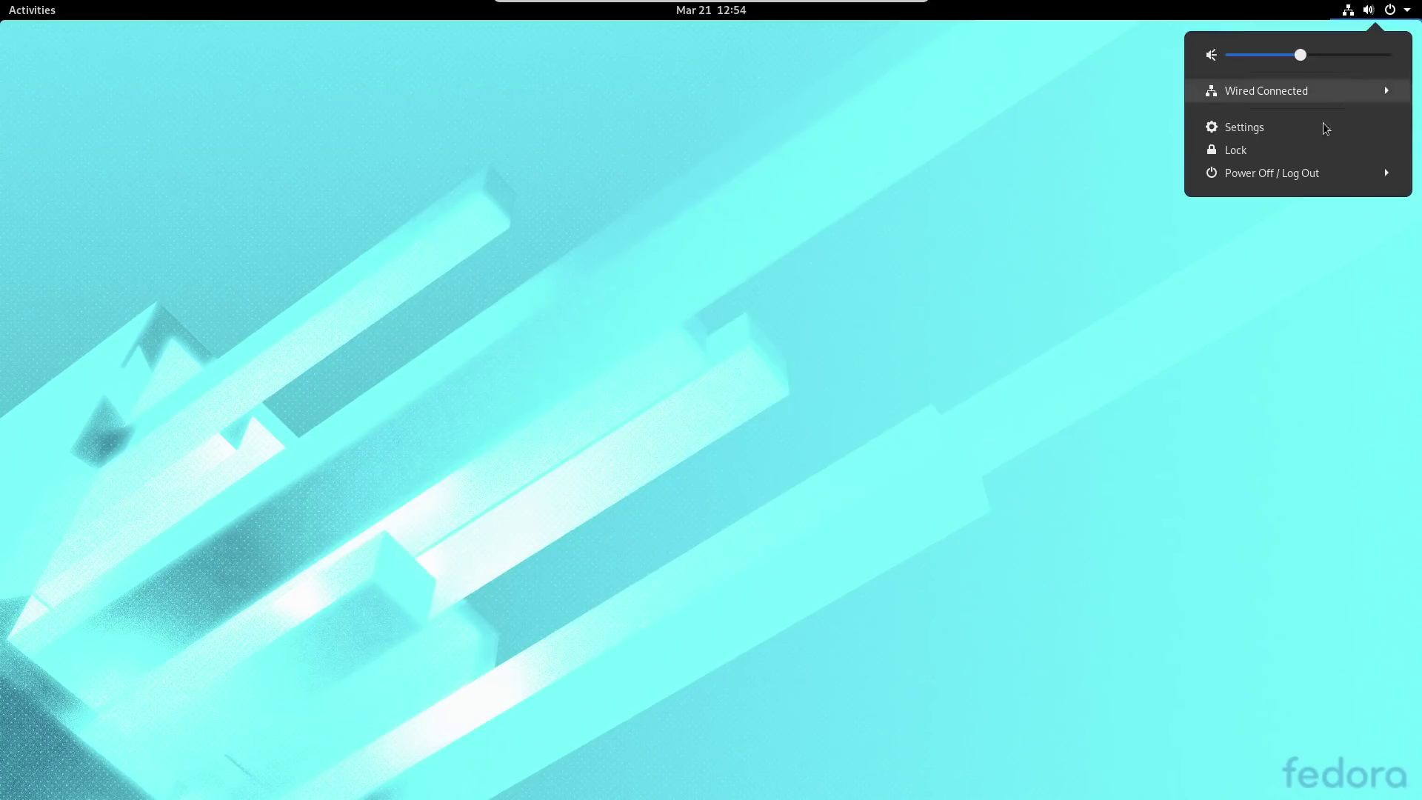
pyautogui.click(1354, 176)
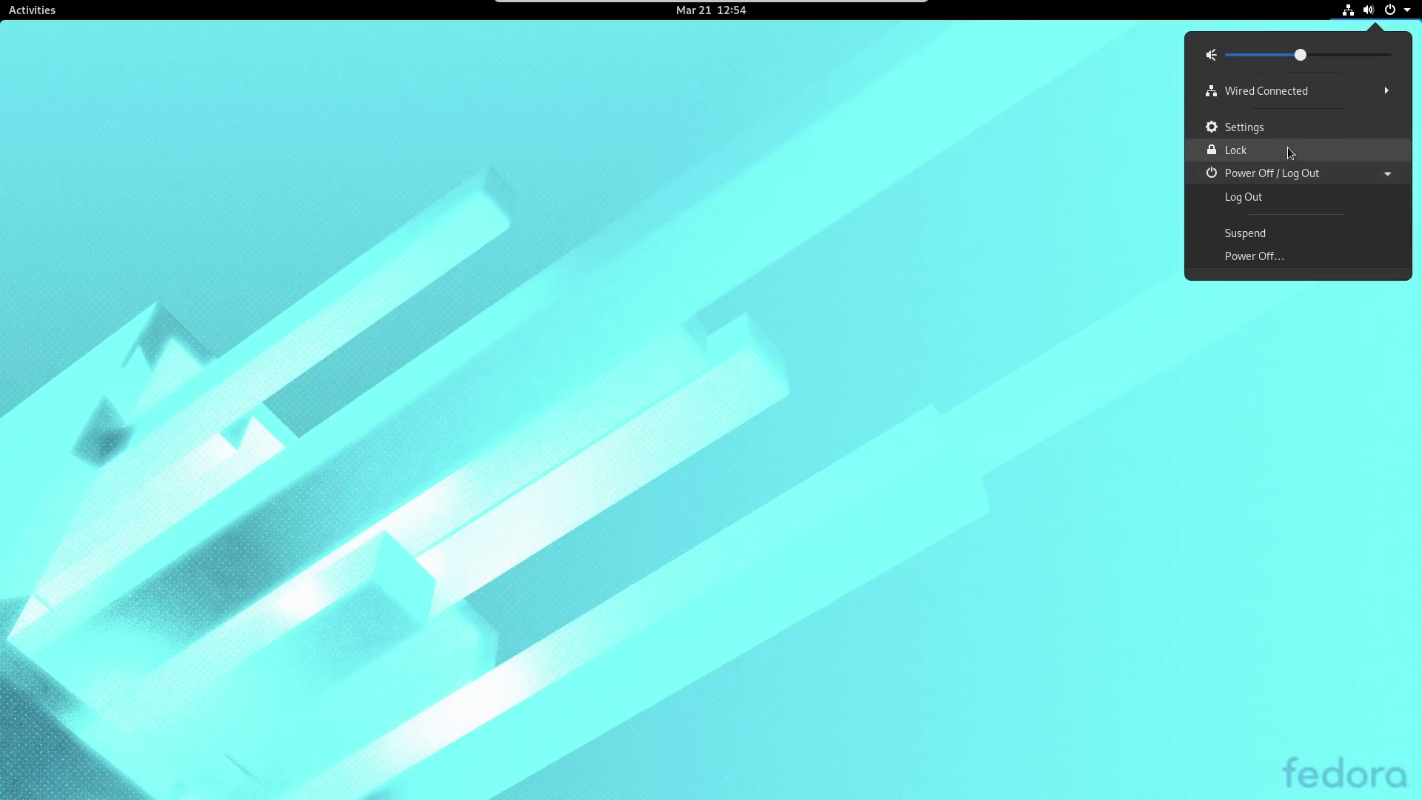
pyautogui.click(1256, 130)
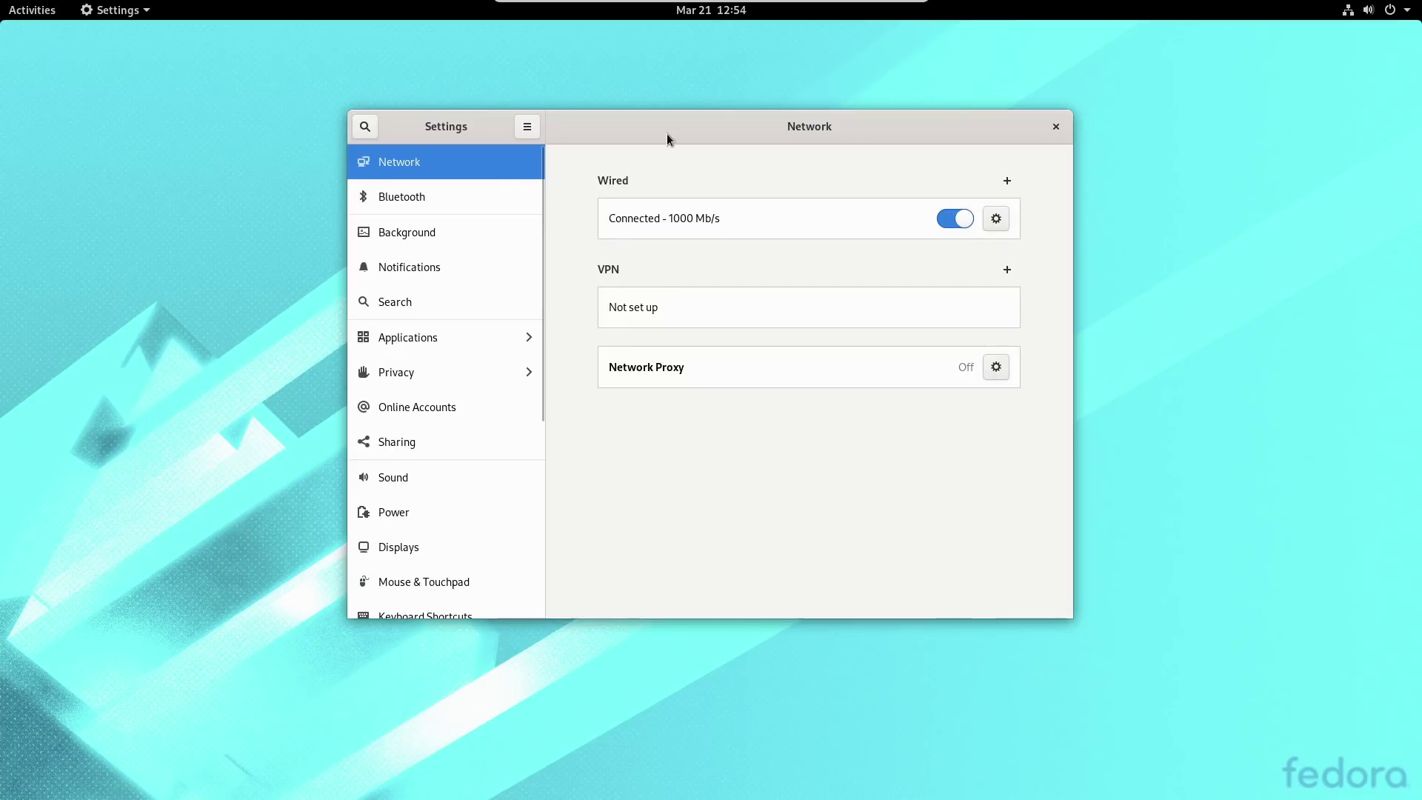
# Check the Bluetooth page, then move on to the Background page.
pyautogui.click(1390, 10)
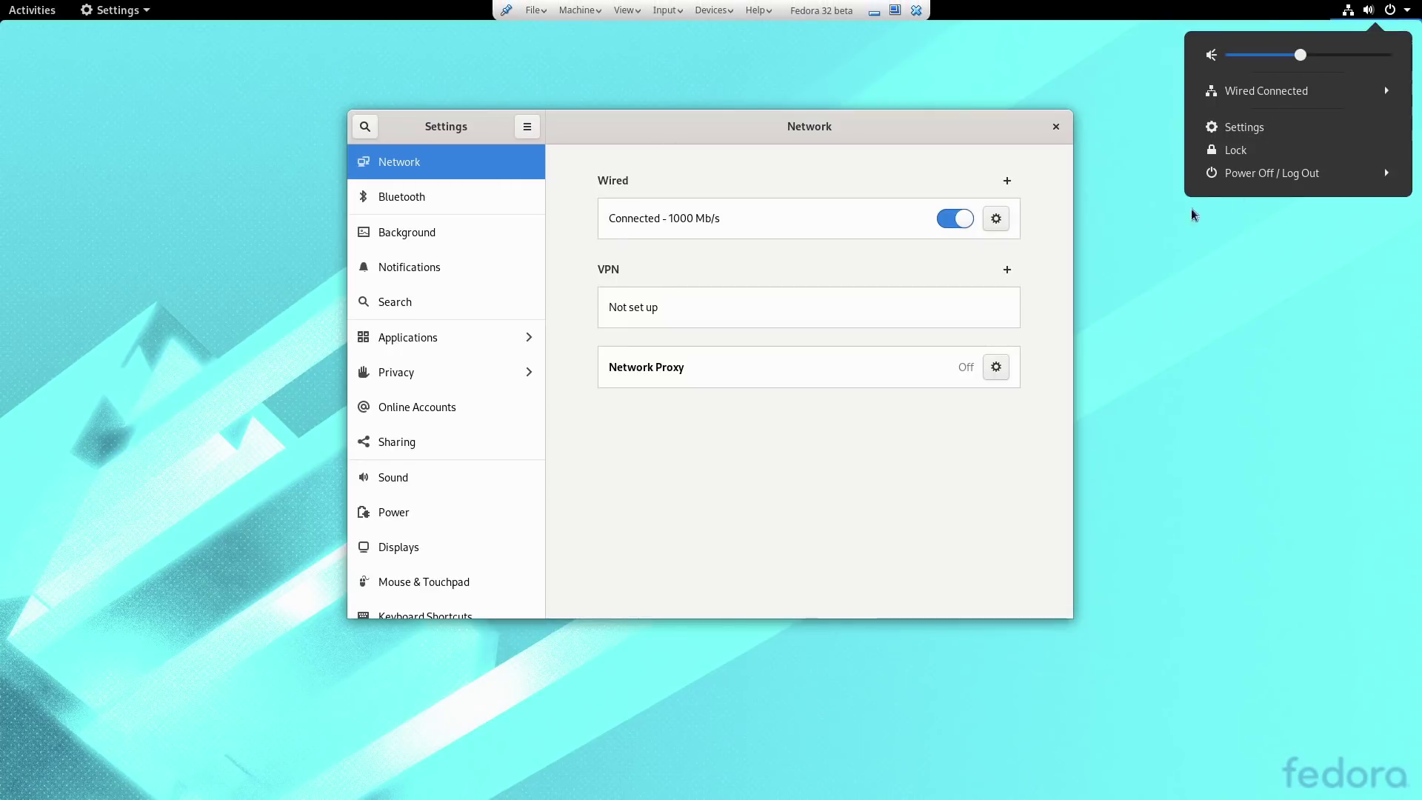
pyautogui.click(1277, 319)
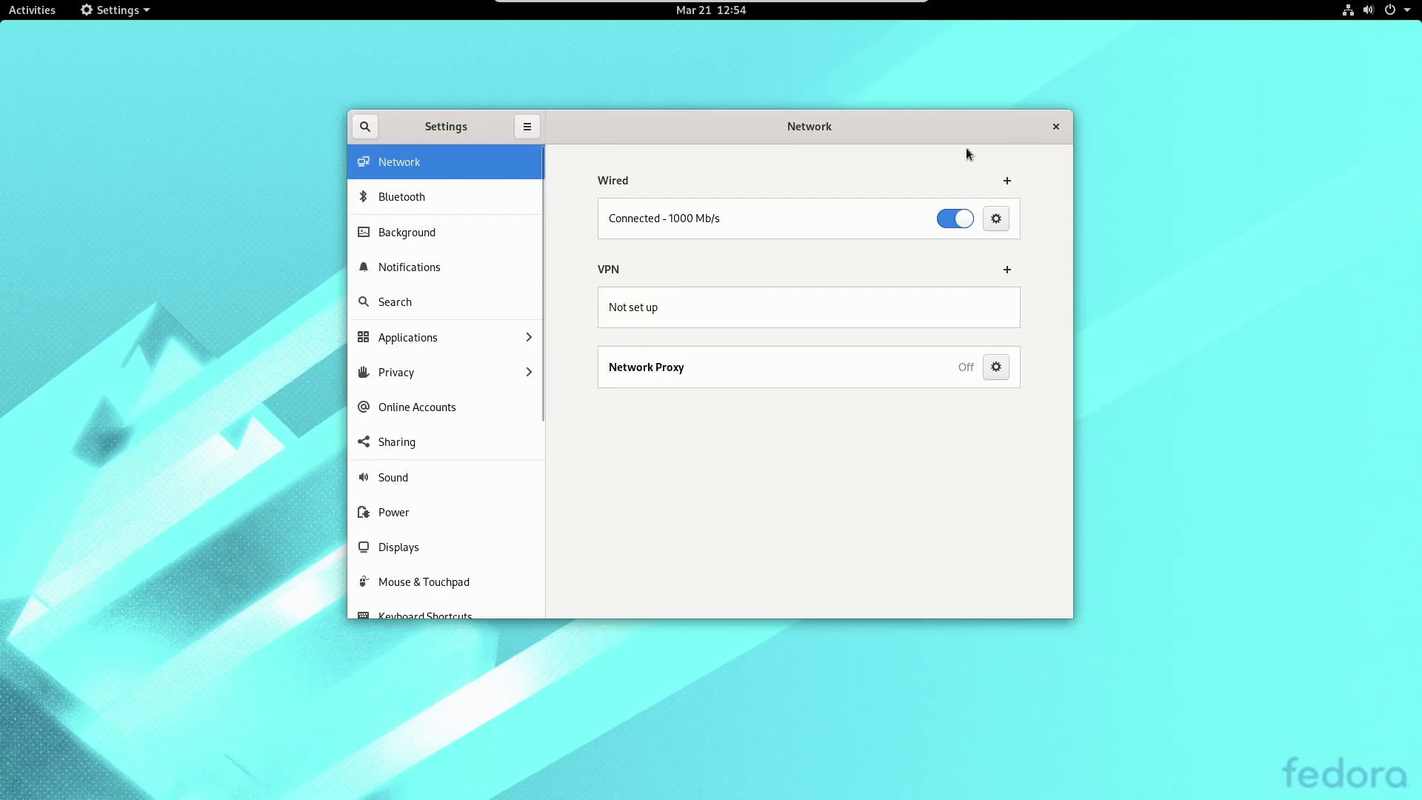
pyautogui.click(442, 209)
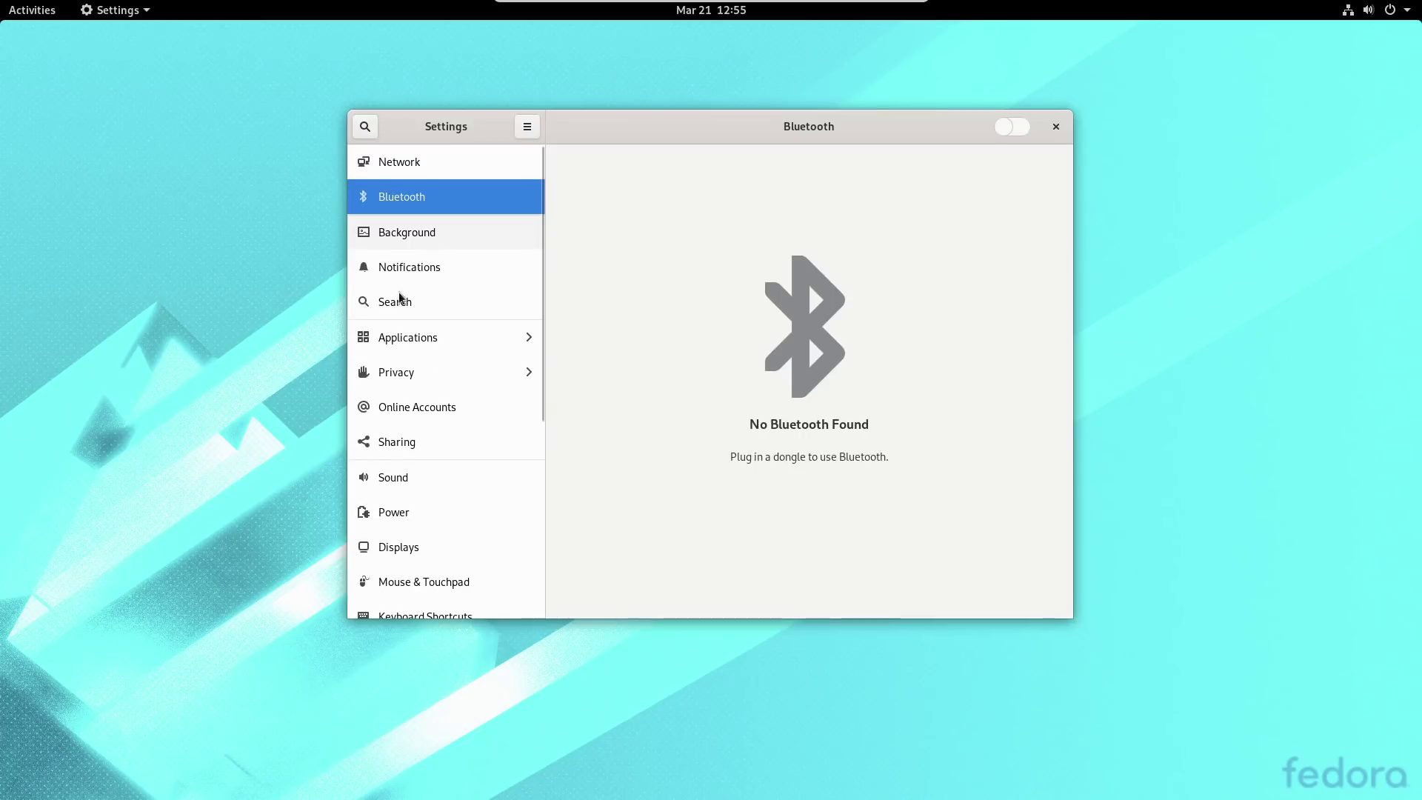
pyautogui.click(381, 236)
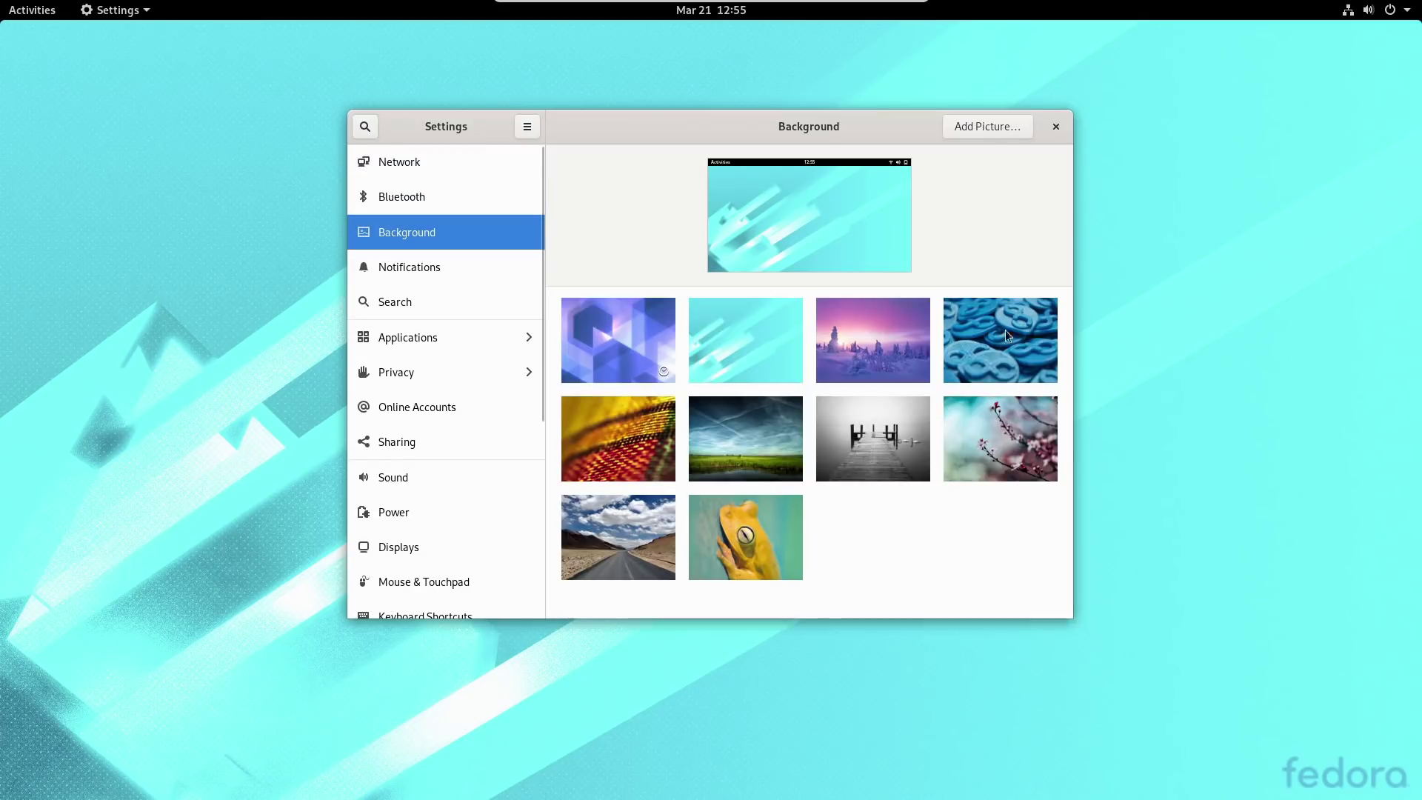
# Set the purple snowy-forest picture as the desktop background.
pyautogui.scroll(-5, 651, 356)
pyautogui.scroll(5, 670, 352)
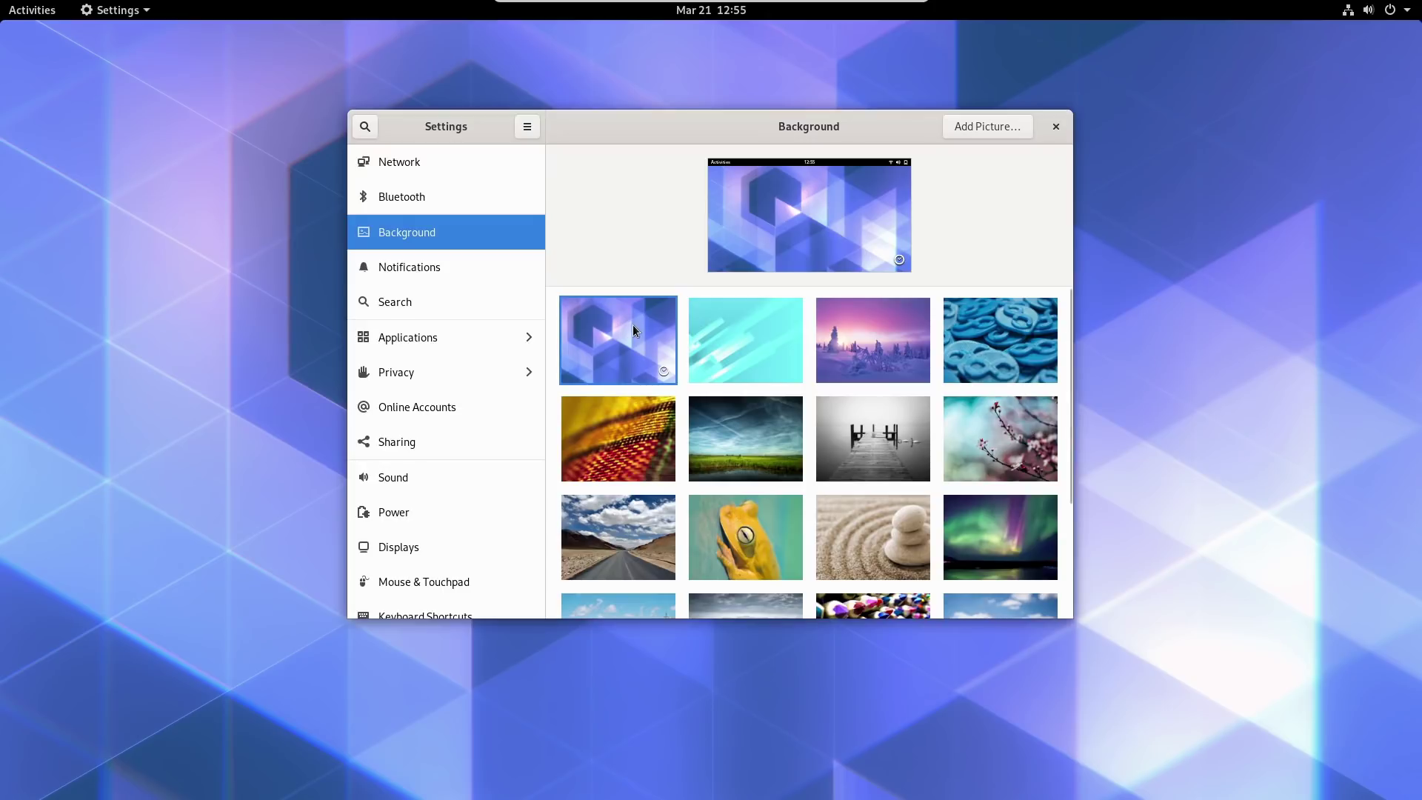
pyautogui.scroll(-5, 938, 345)
pyautogui.scroll(5, 909, 426)
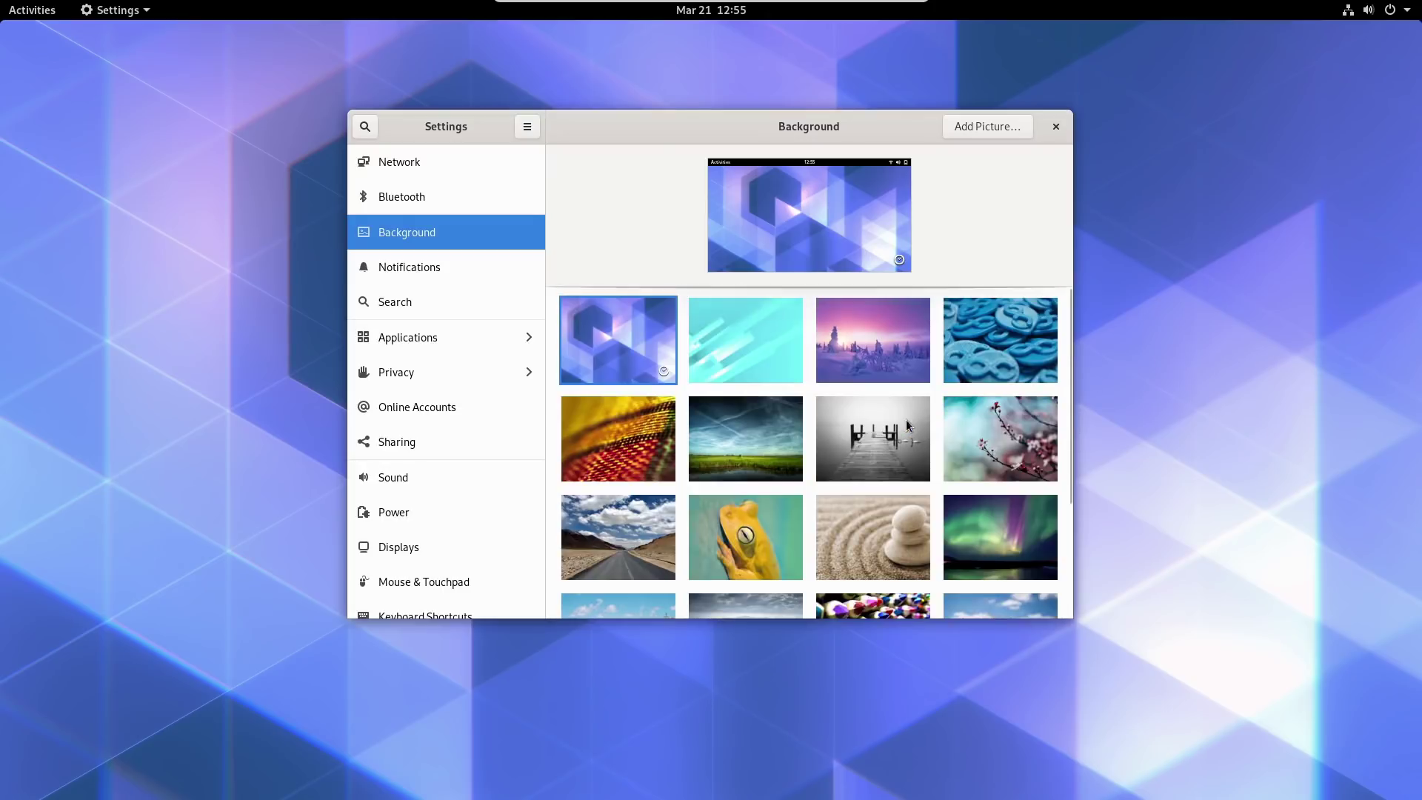
pyautogui.click(784, 343)
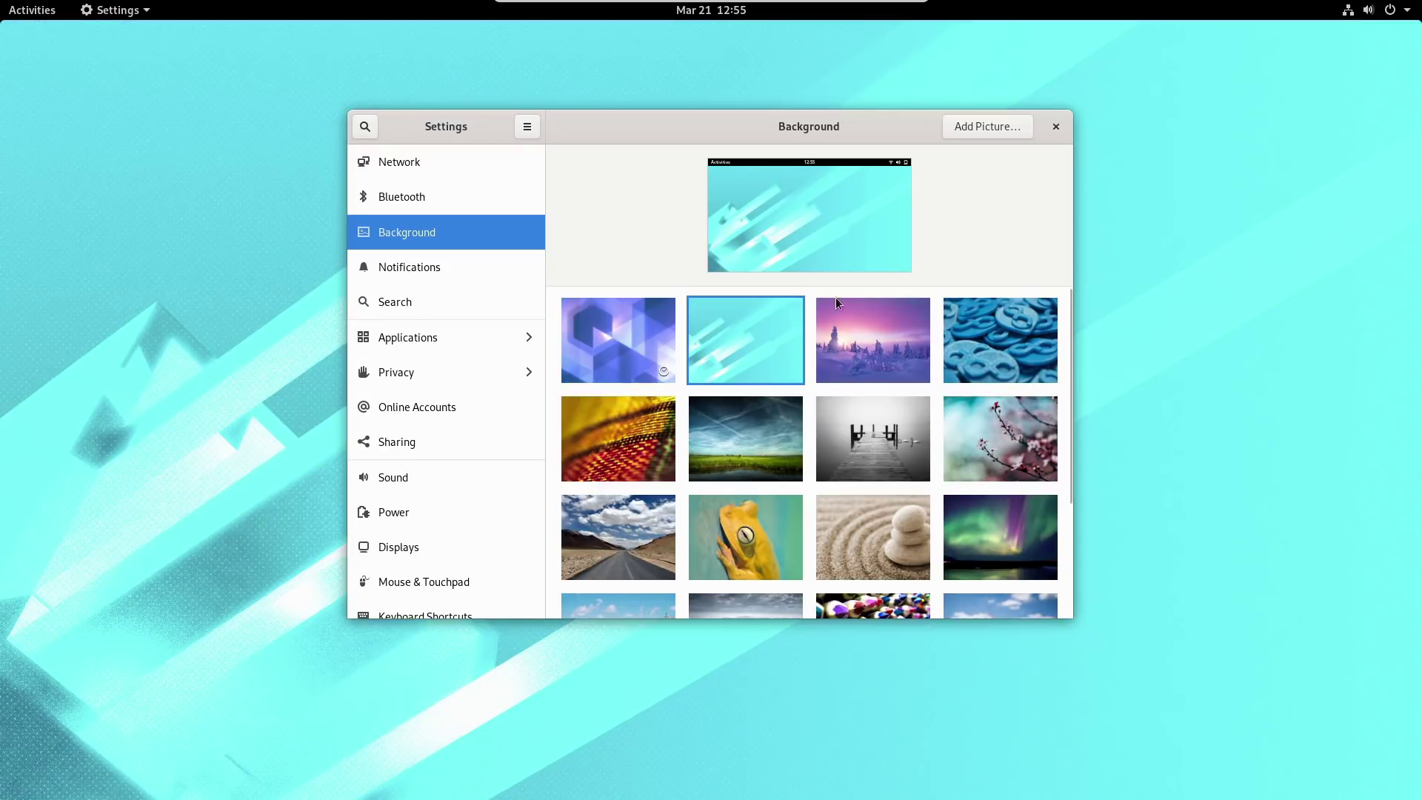
pyautogui.click(837, 337)
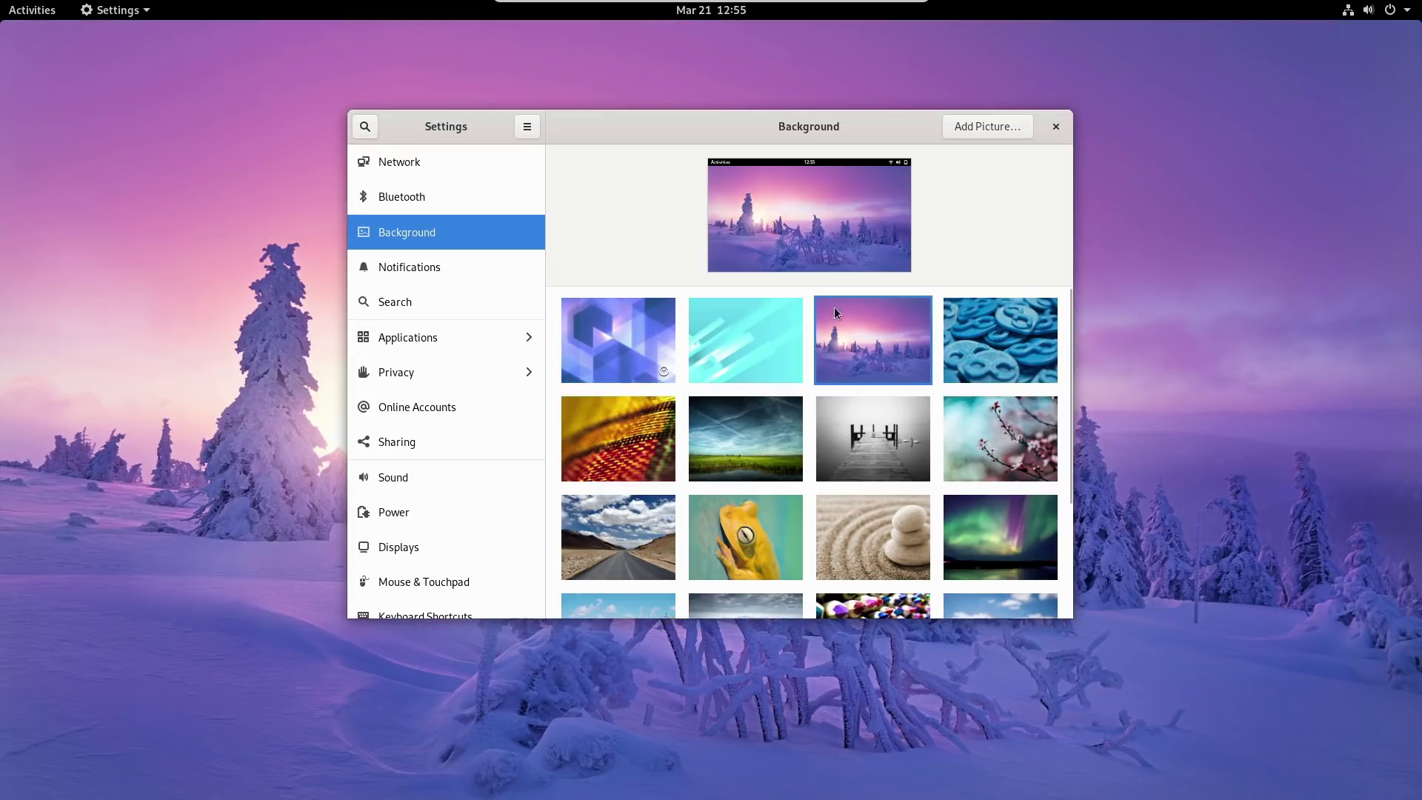
pyautogui.scroll(-5, 918, 467)
pyautogui.scroll(5, 904, 448)
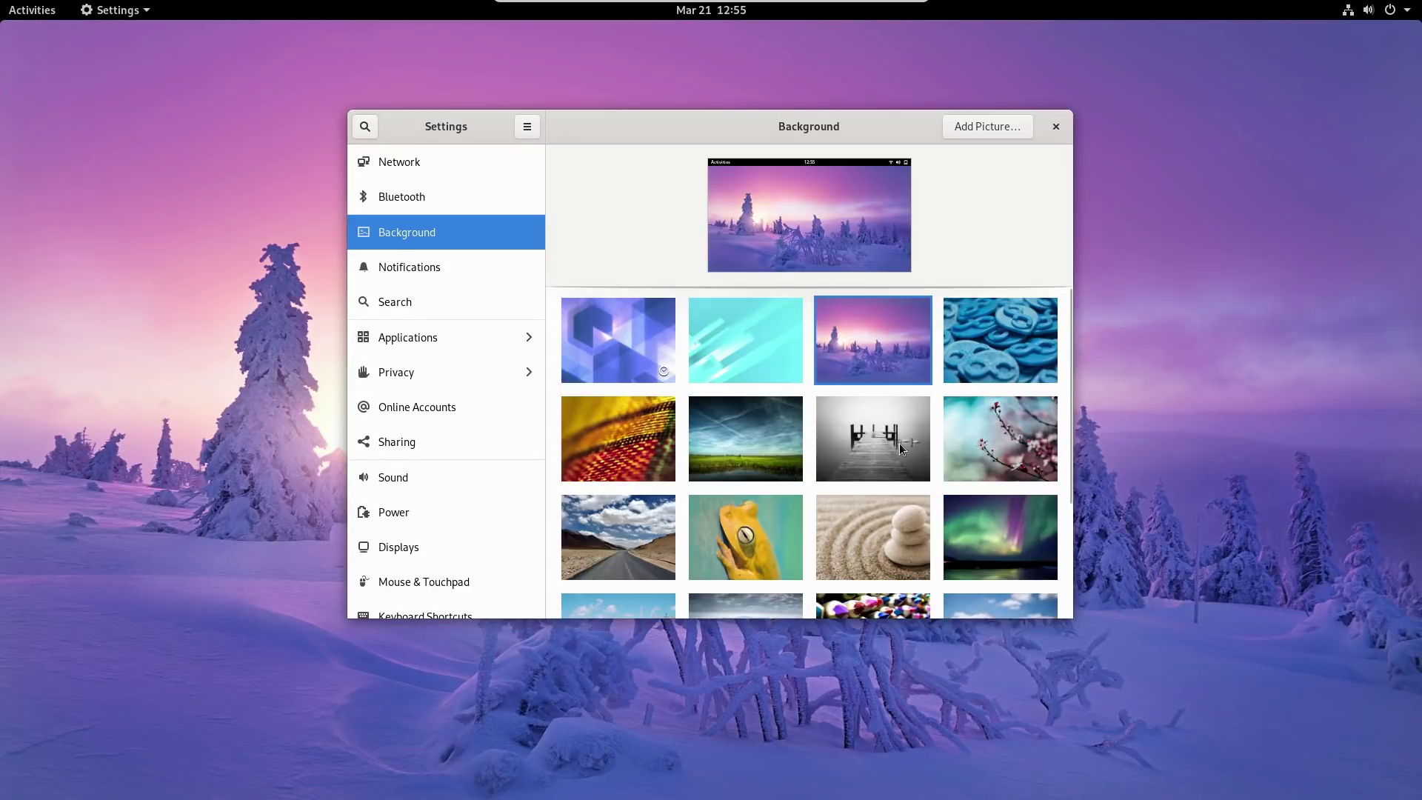
# Try Add Picture… twice, cancelling each time, then go to the Notifications page.
pyautogui.click(993, 124)
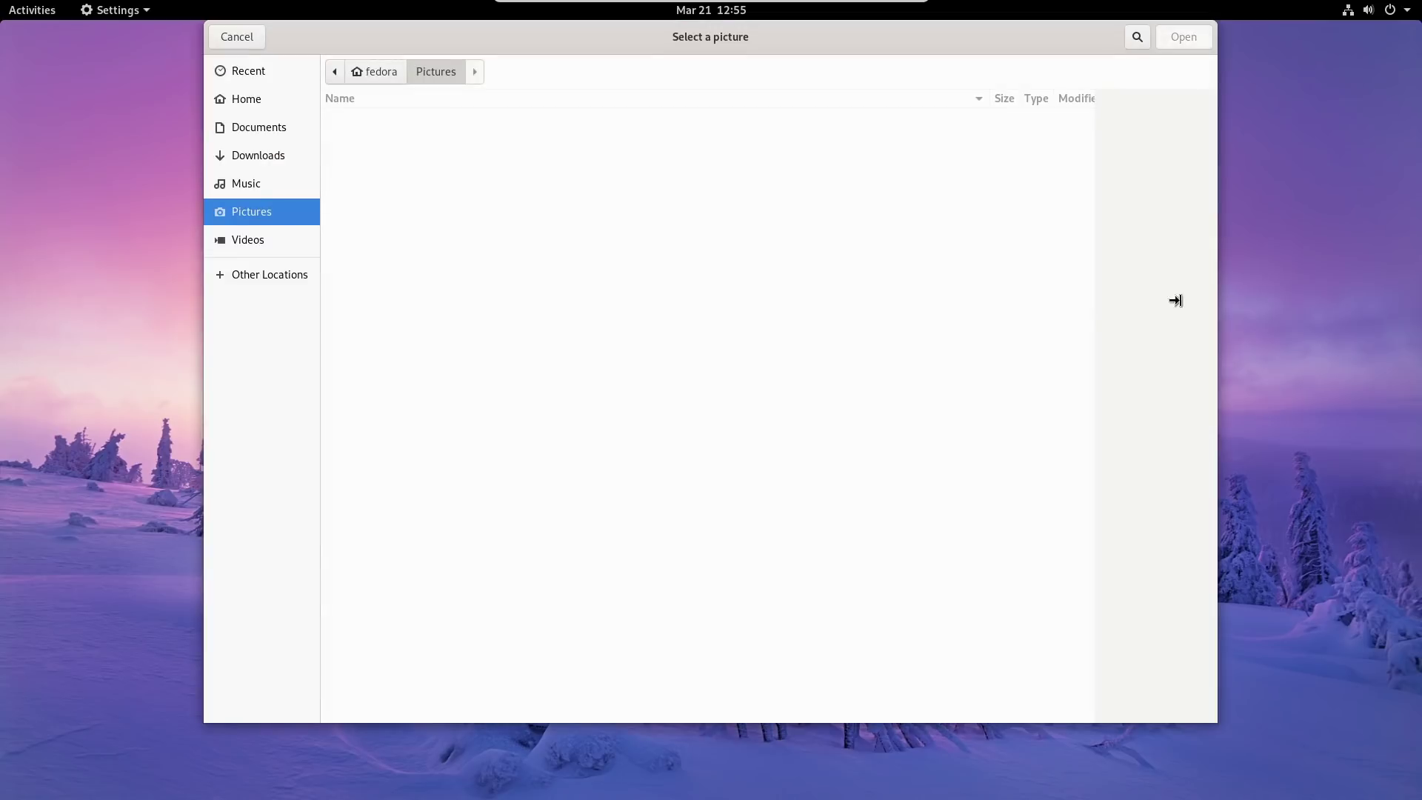
pyautogui.click(237, 37)
pyautogui.scroll(-5, 985, 385)
pyautogui.scroll(5, 1022, 451)
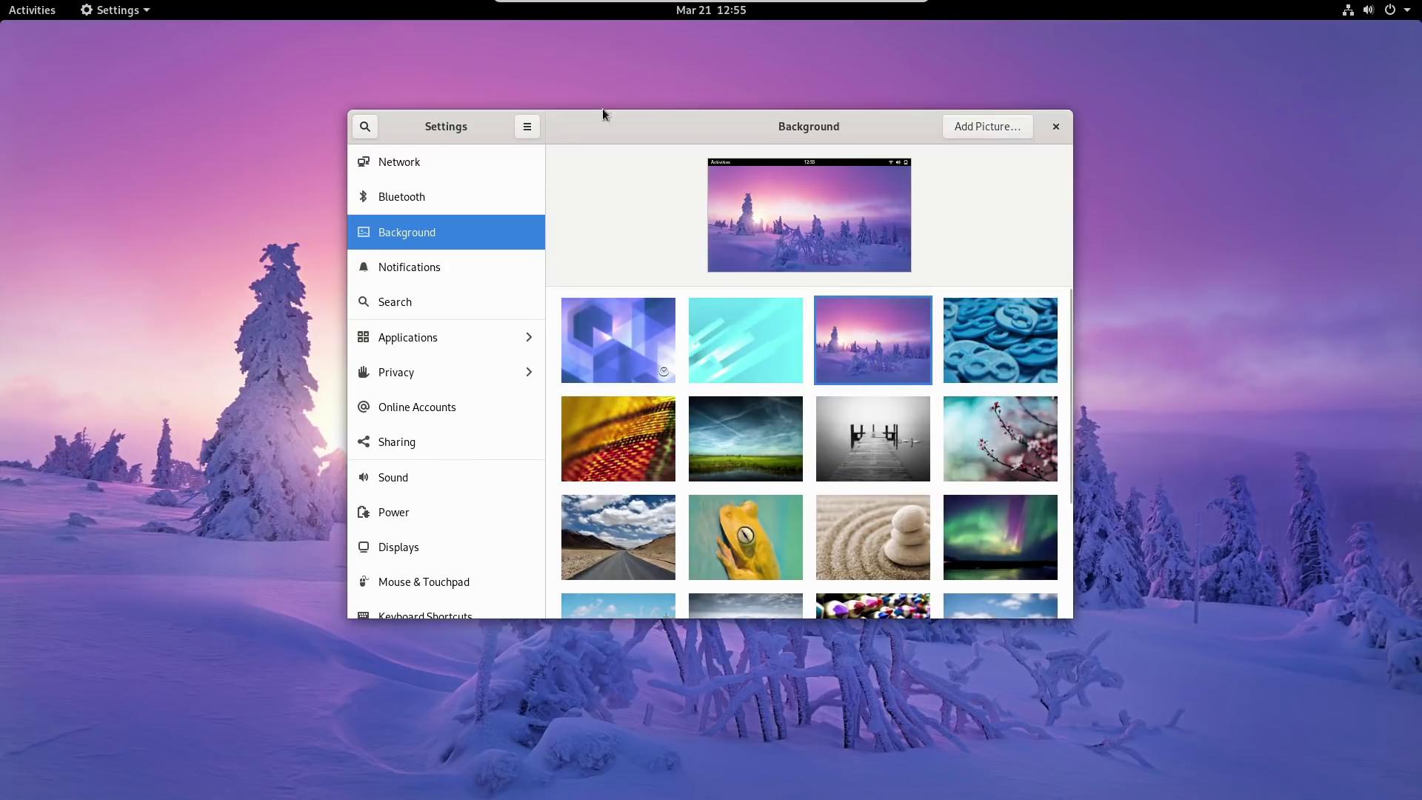
pyautogui.moveTo(604, 113); pyautogui.dragTo(690, 153)
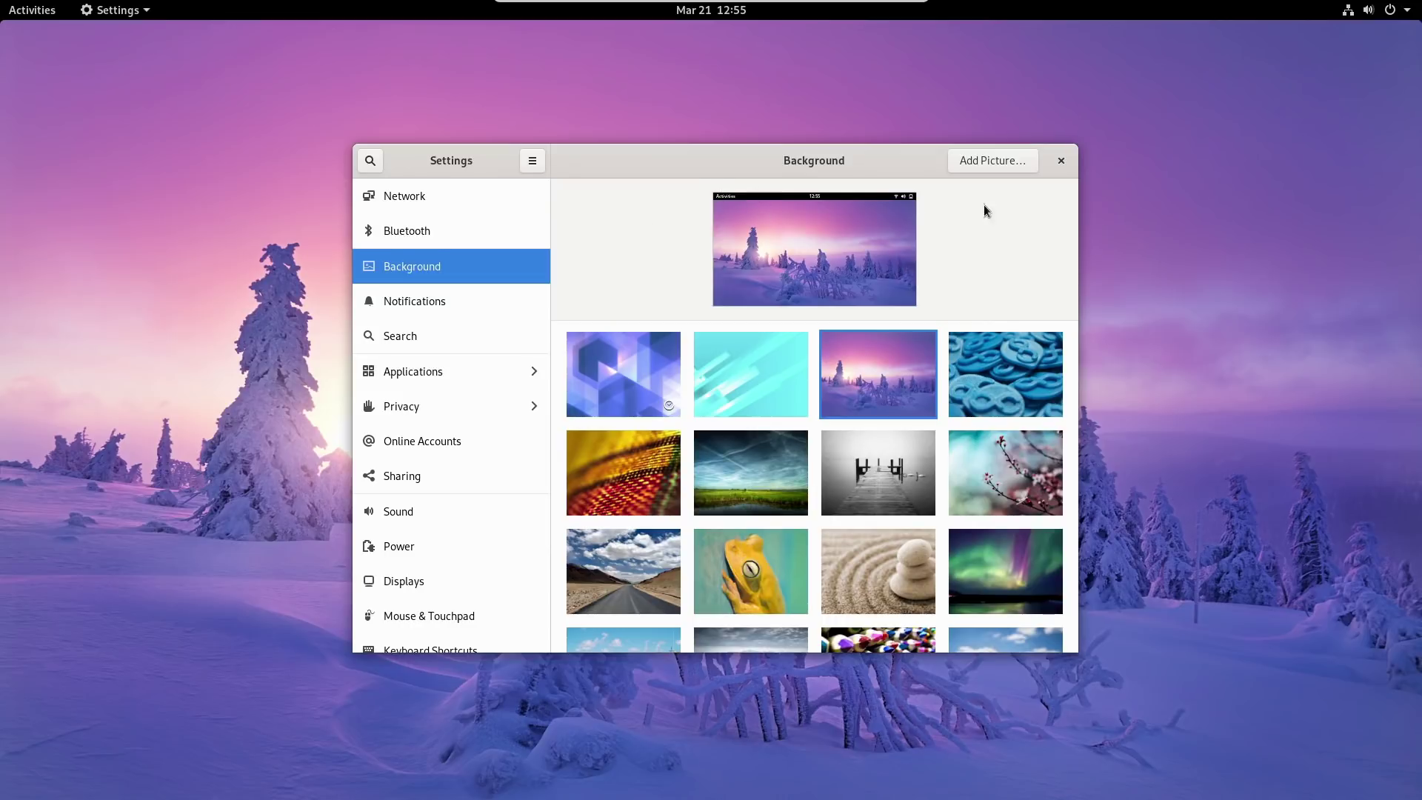
pyautogui.click(992, 161)
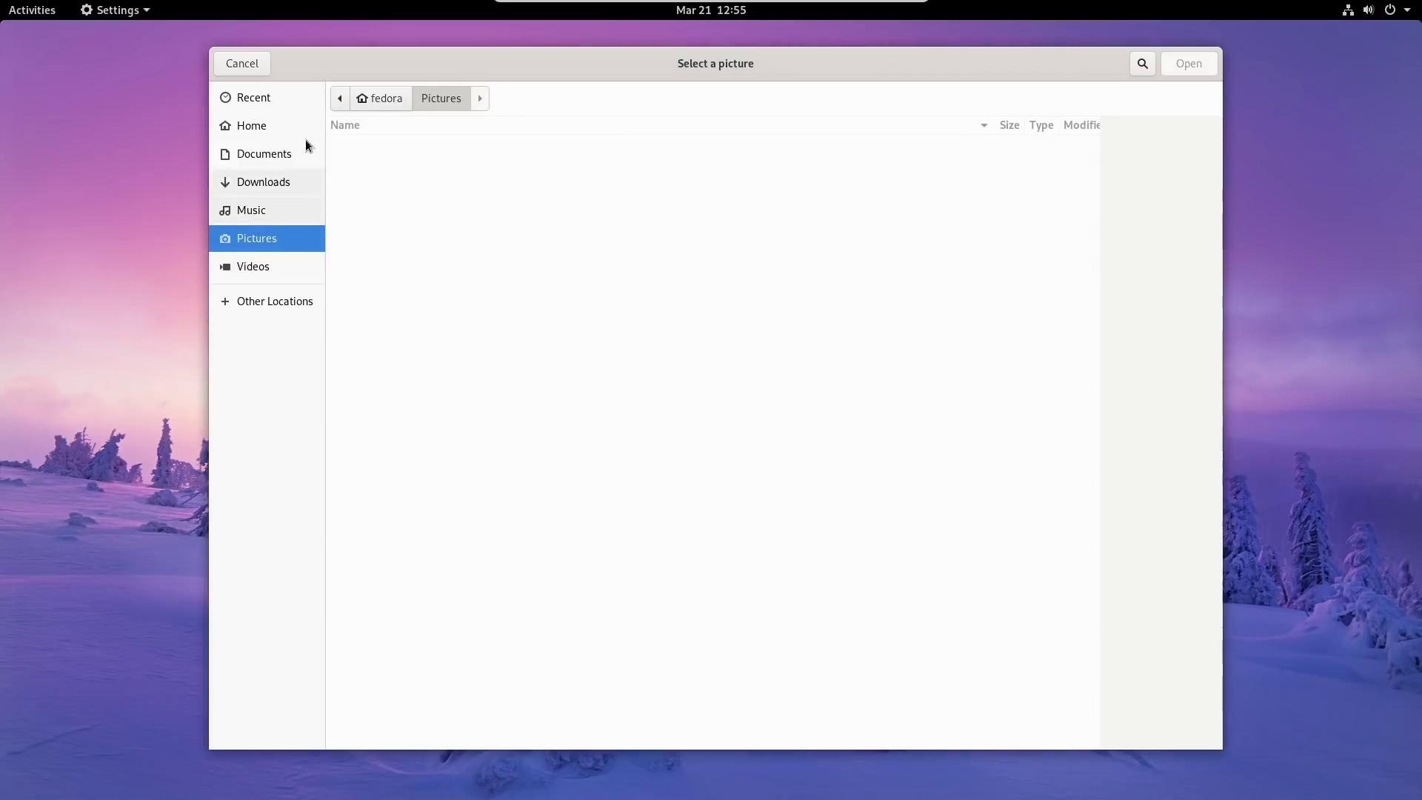
pyautogui.click(263, 60)
pyautogui.click(428, 301)
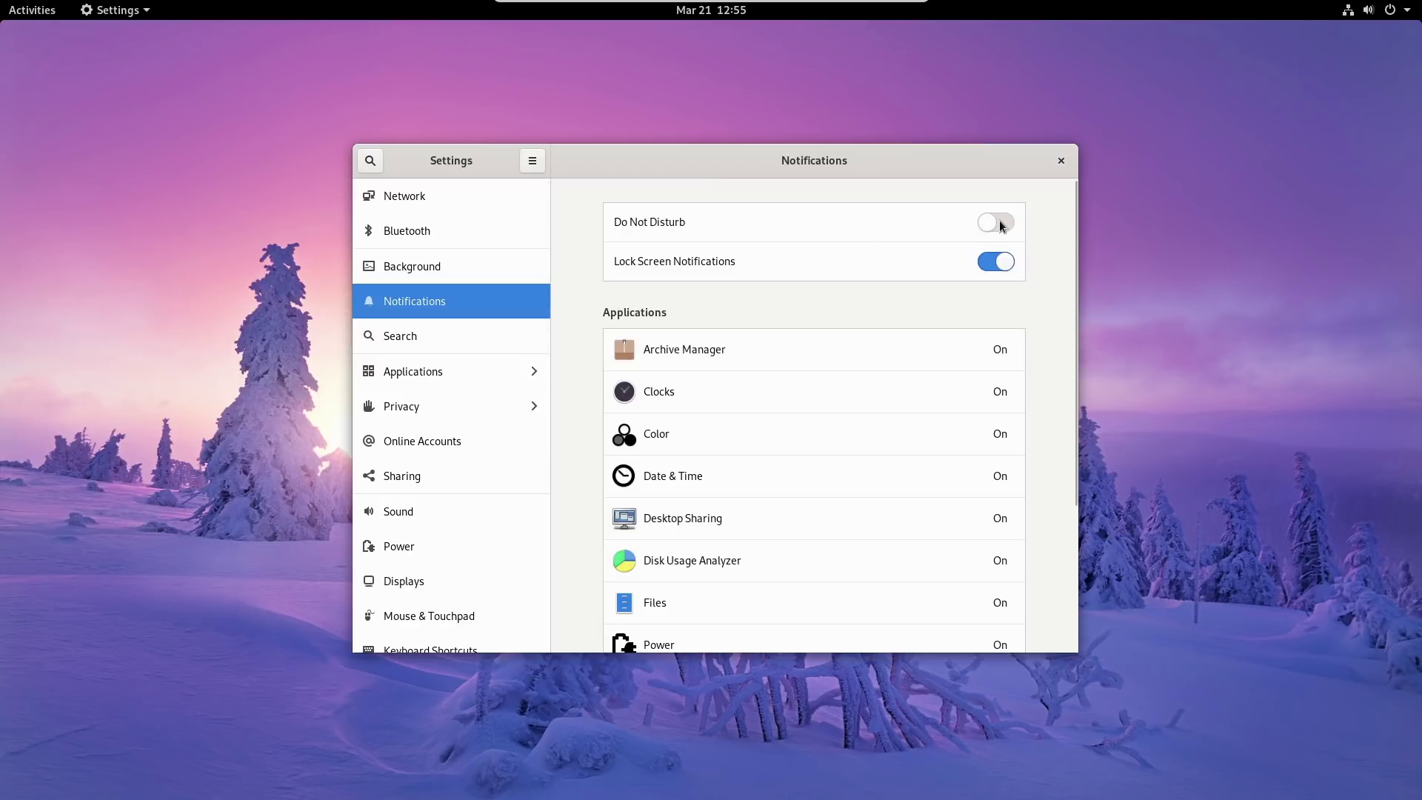
pyautogui.click(697, 12)
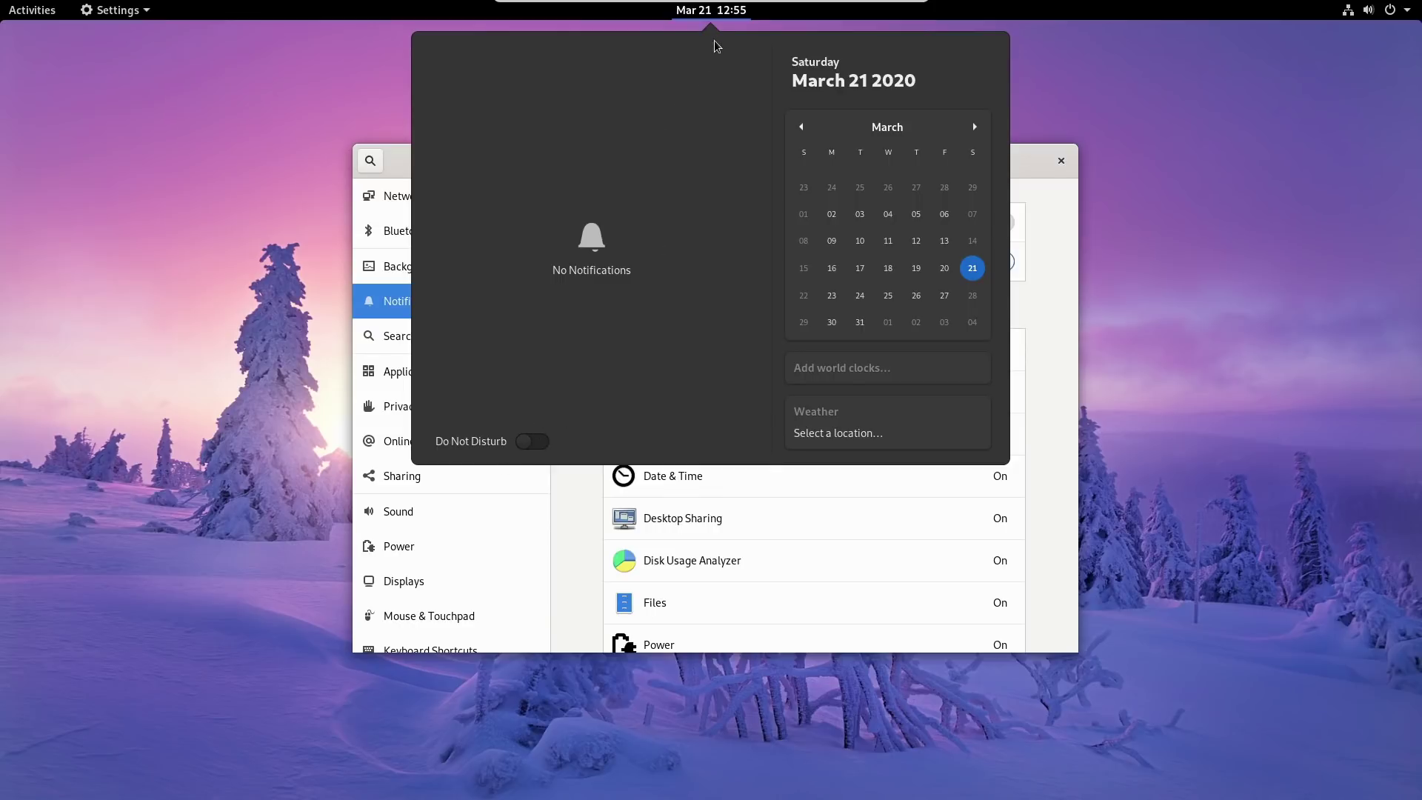
pyautogui.click(717, 16)
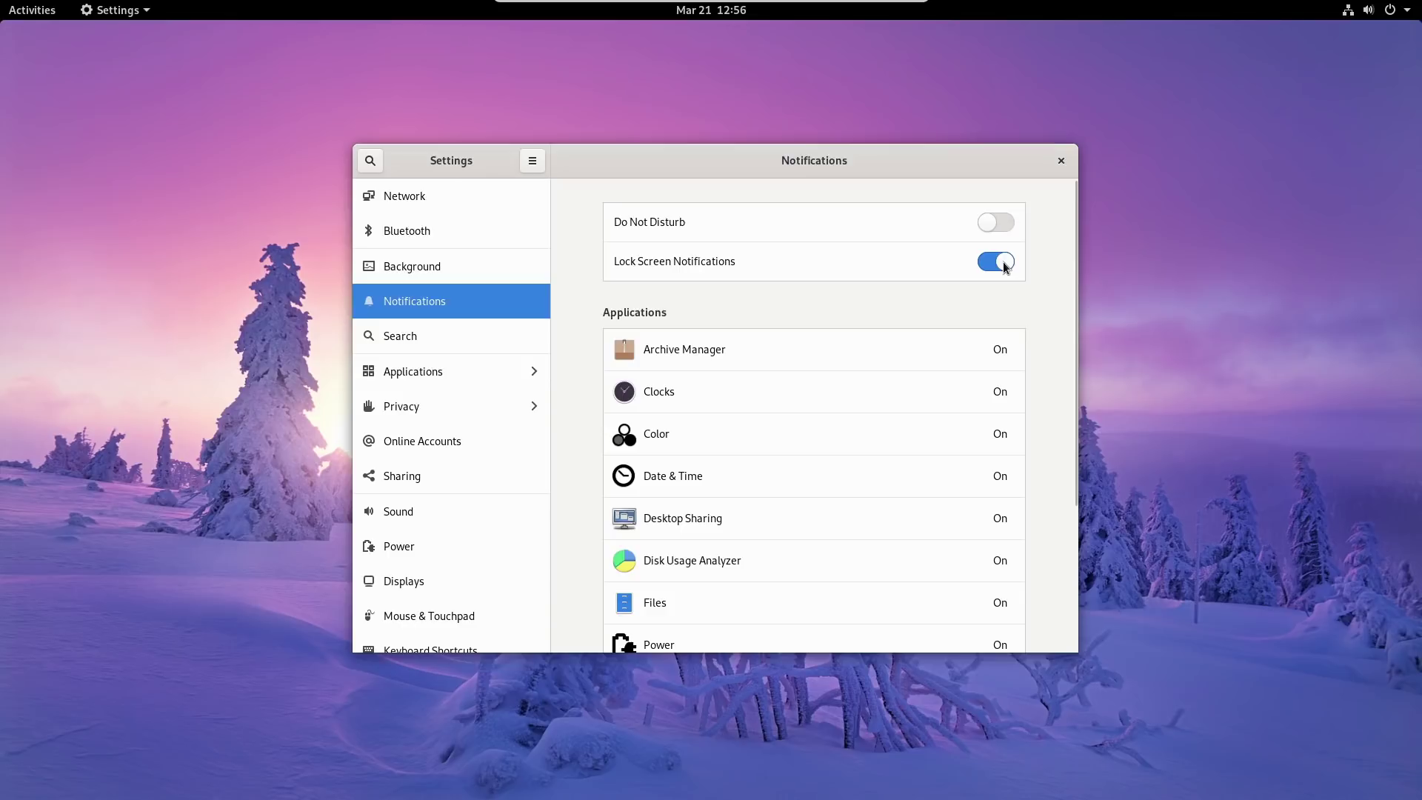
pyautogui.scroll(-5, 1011, 289)
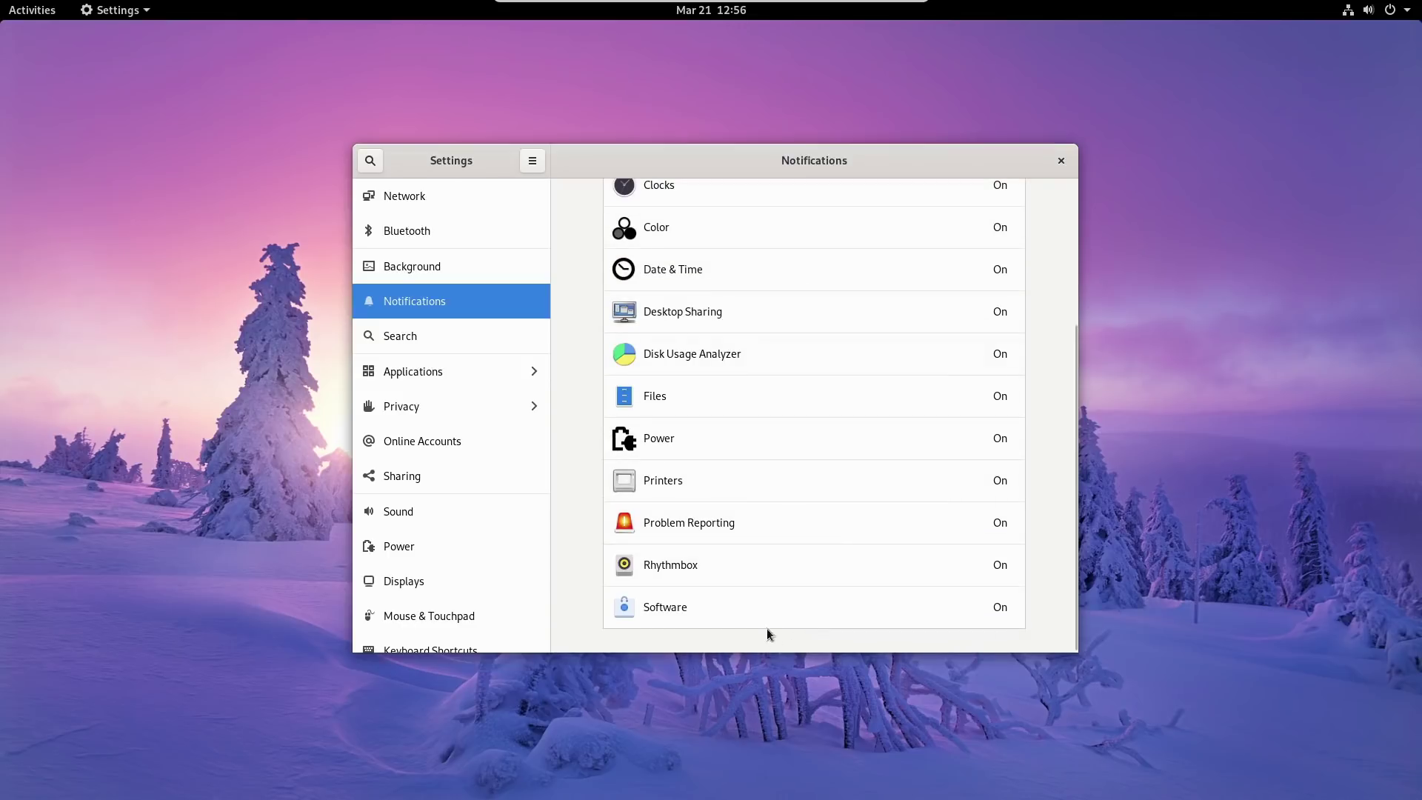
pyautogui.scroll(3, 779, 420)
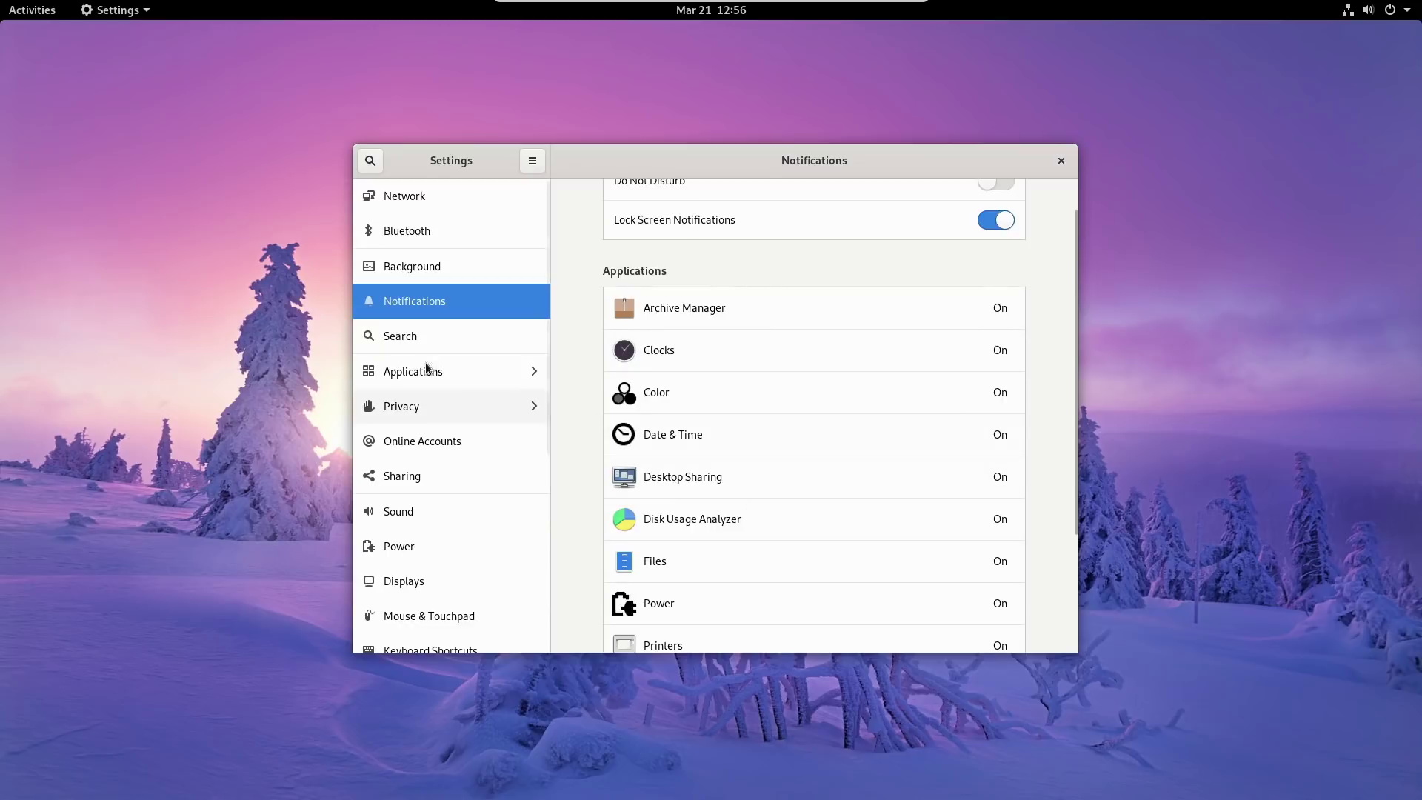
# Turn off search results for Contacts, Boxes, Calculator, Calendar and Clocks.
pyautogui.click(407, 344)
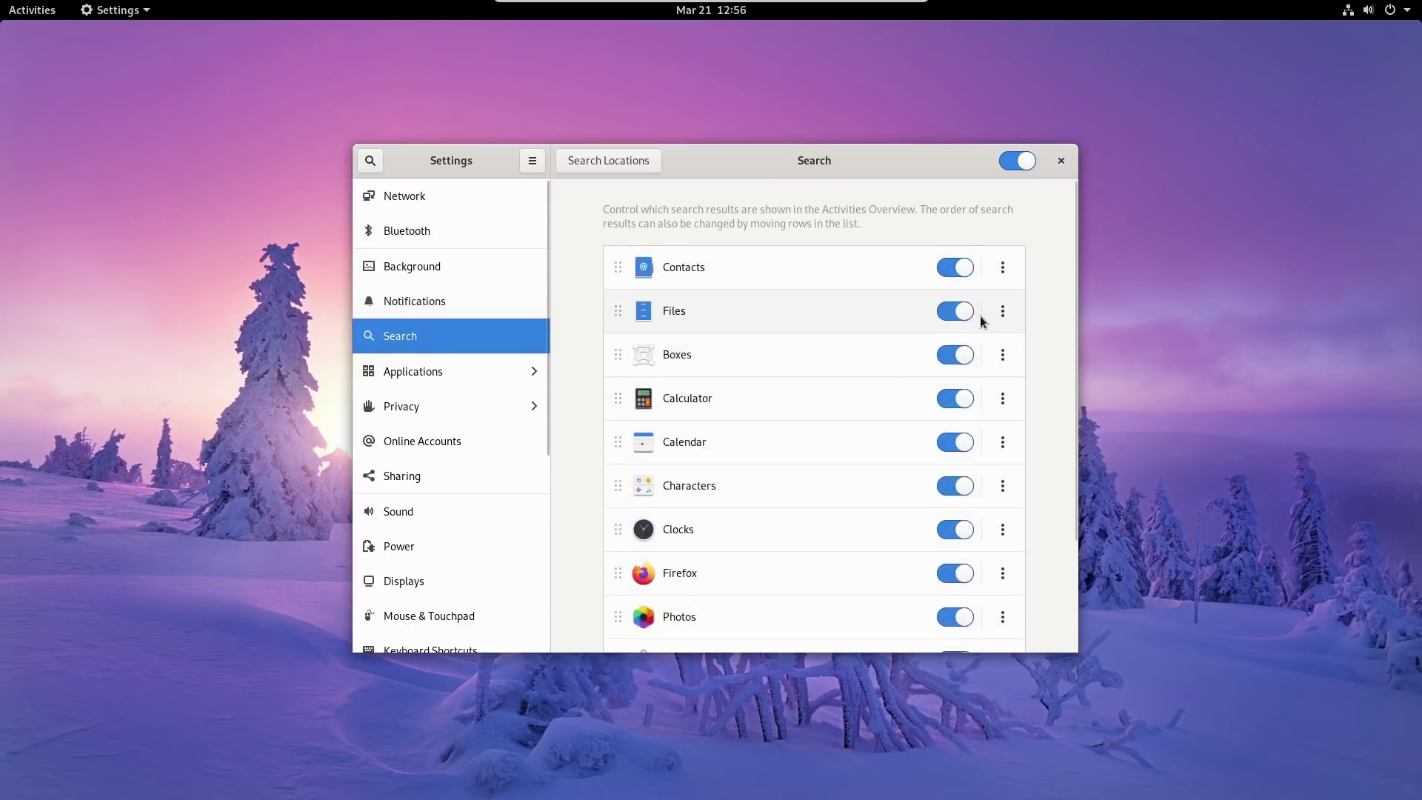
pyautogui.scroll(-4, 970, 348)
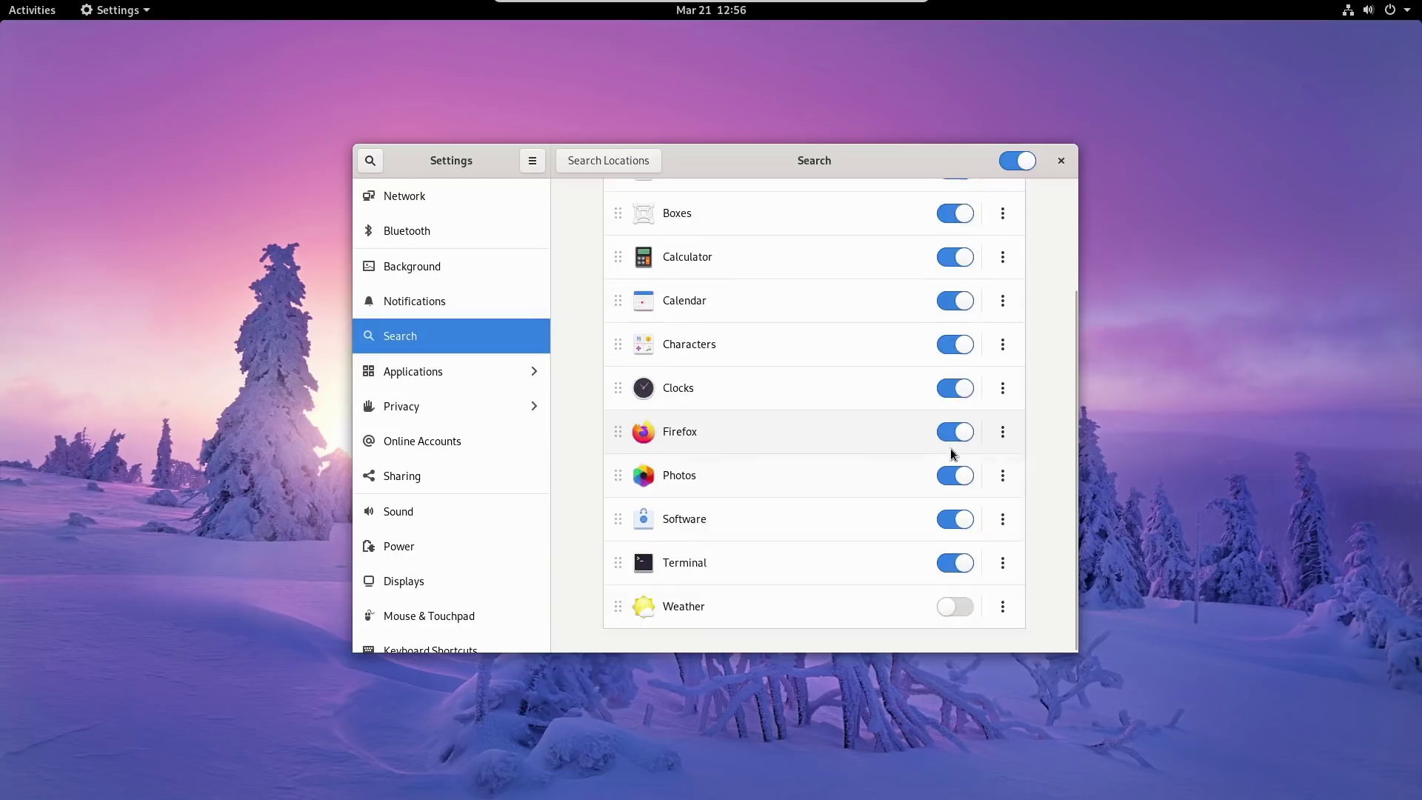
pyautogui.scroll(3, 955, 415)
pyautogui.click(964, 273)
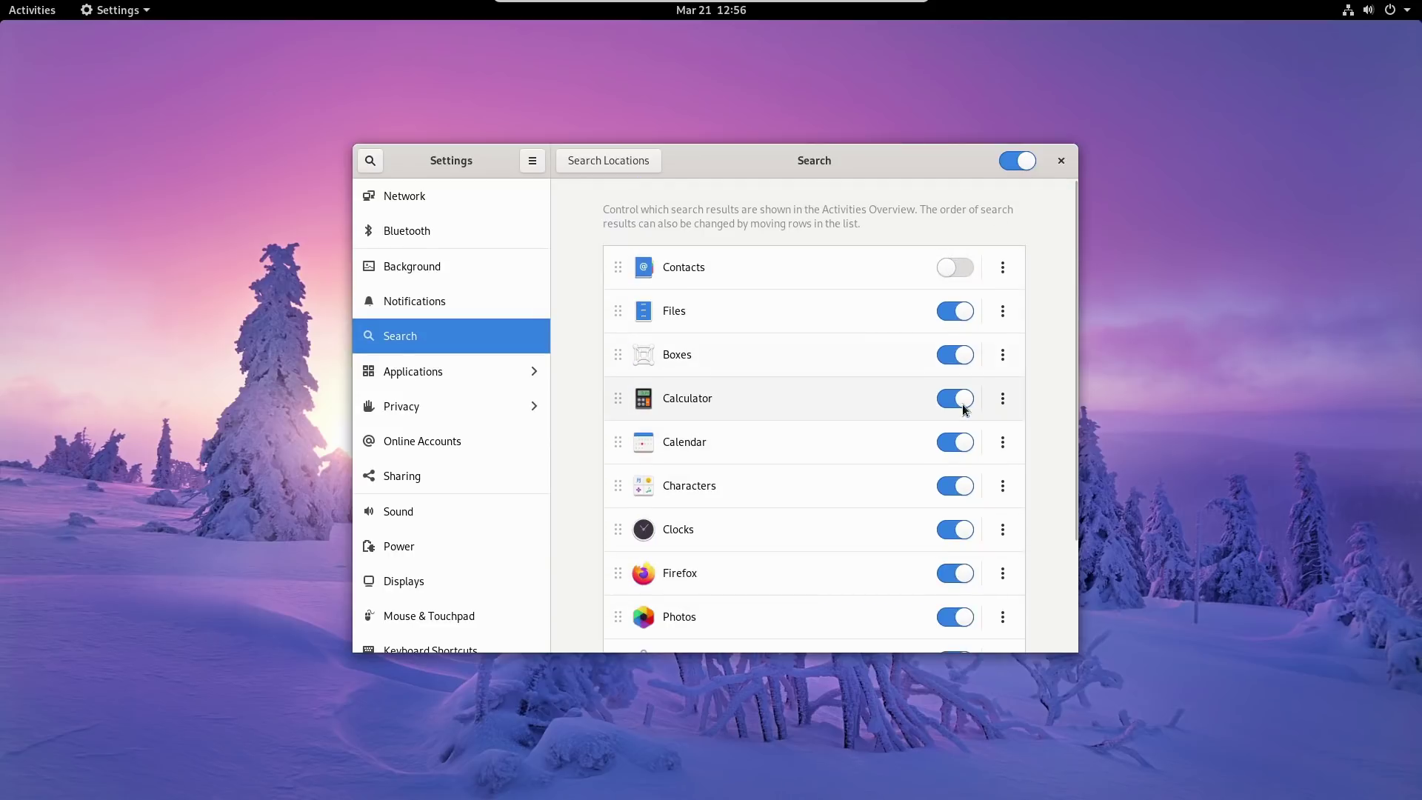
pyautogui.click(956, 355)
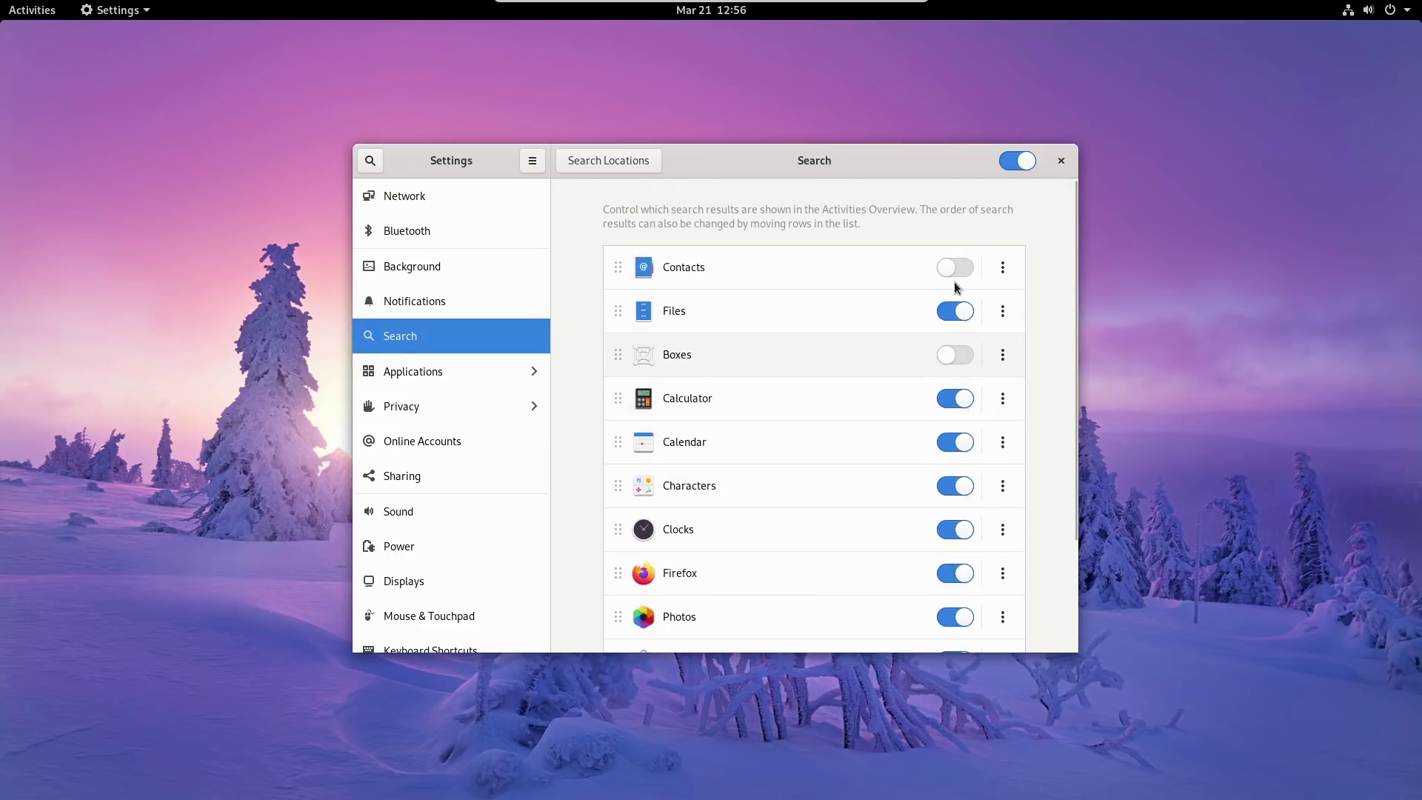
pyautogui.click(961, 399)
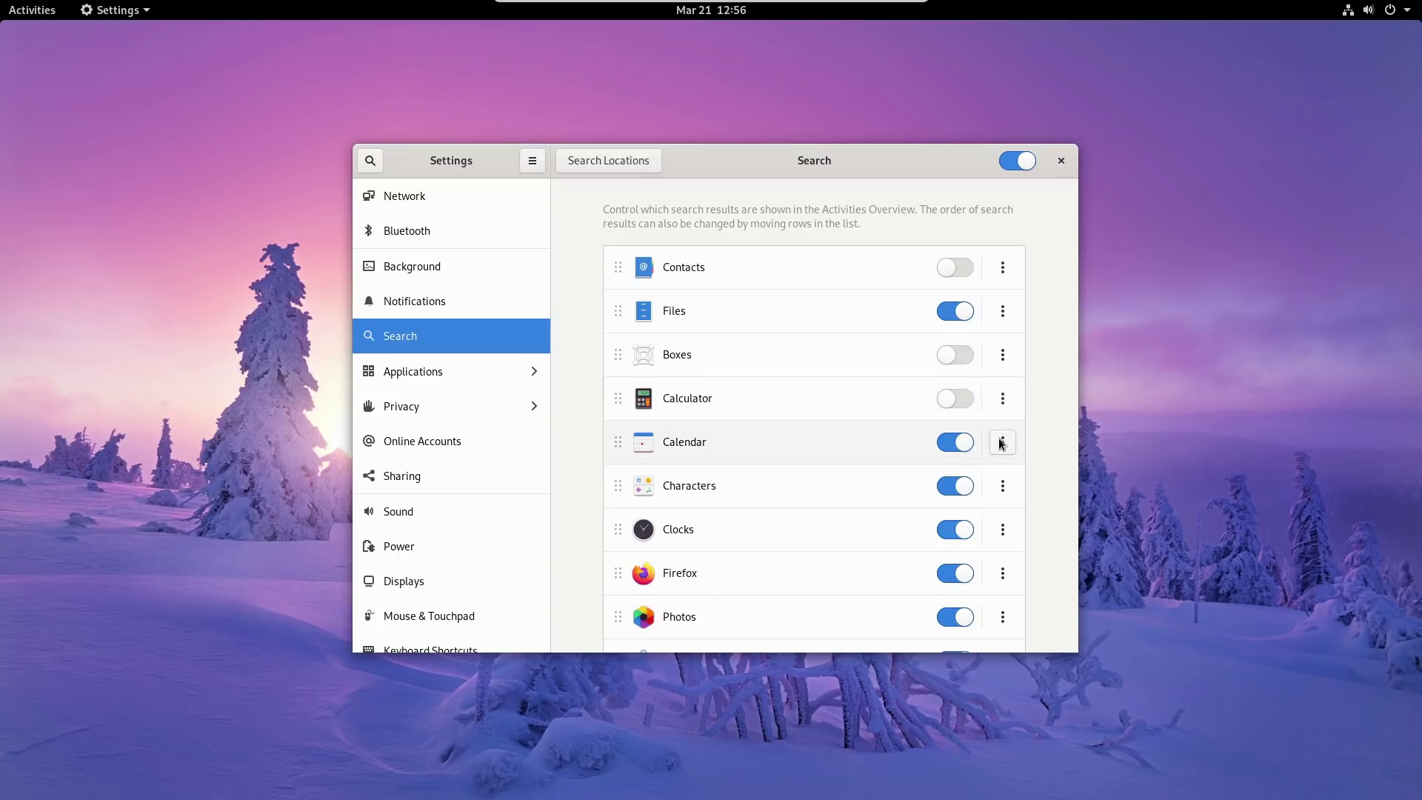
pyautogui.click(955, 442)
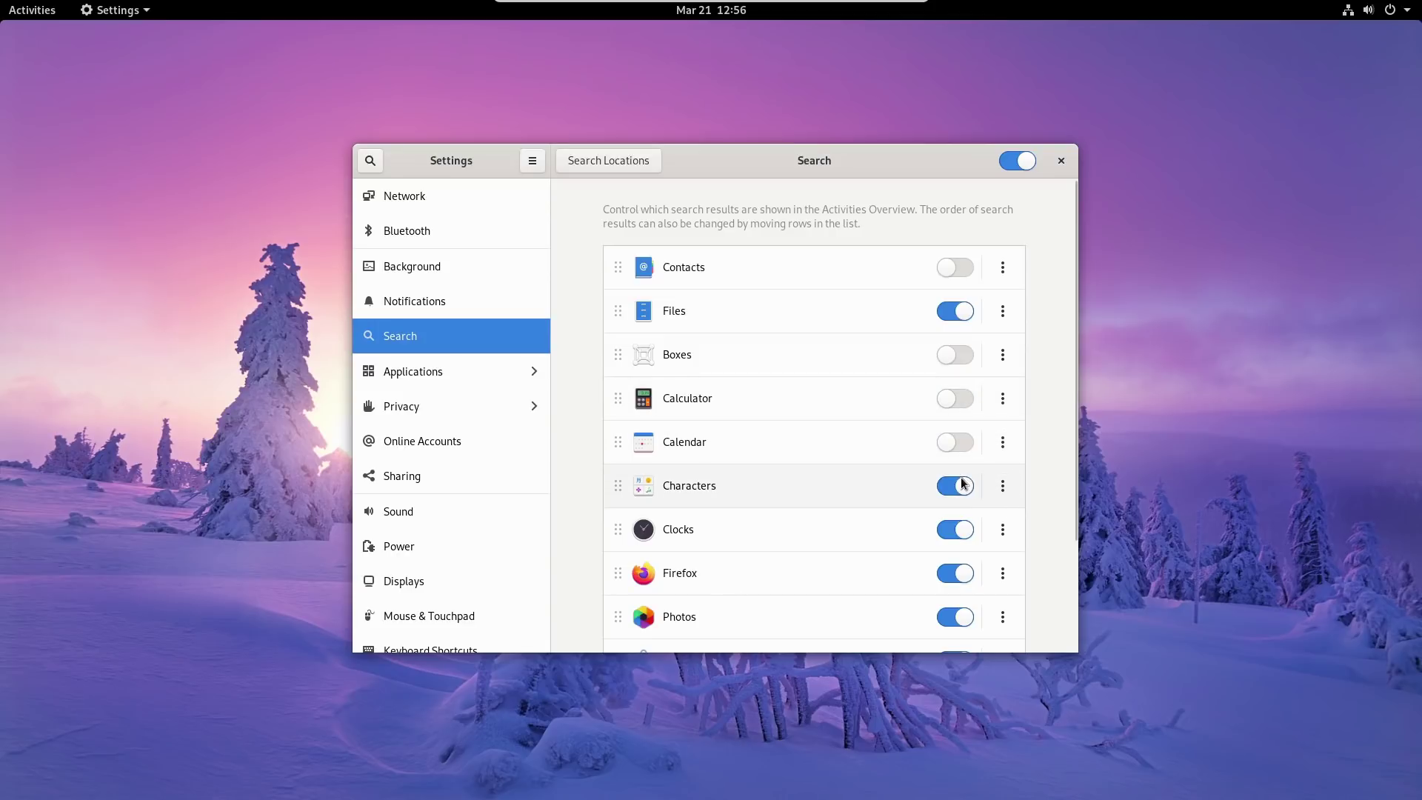
pyautogui.click(956, 530)
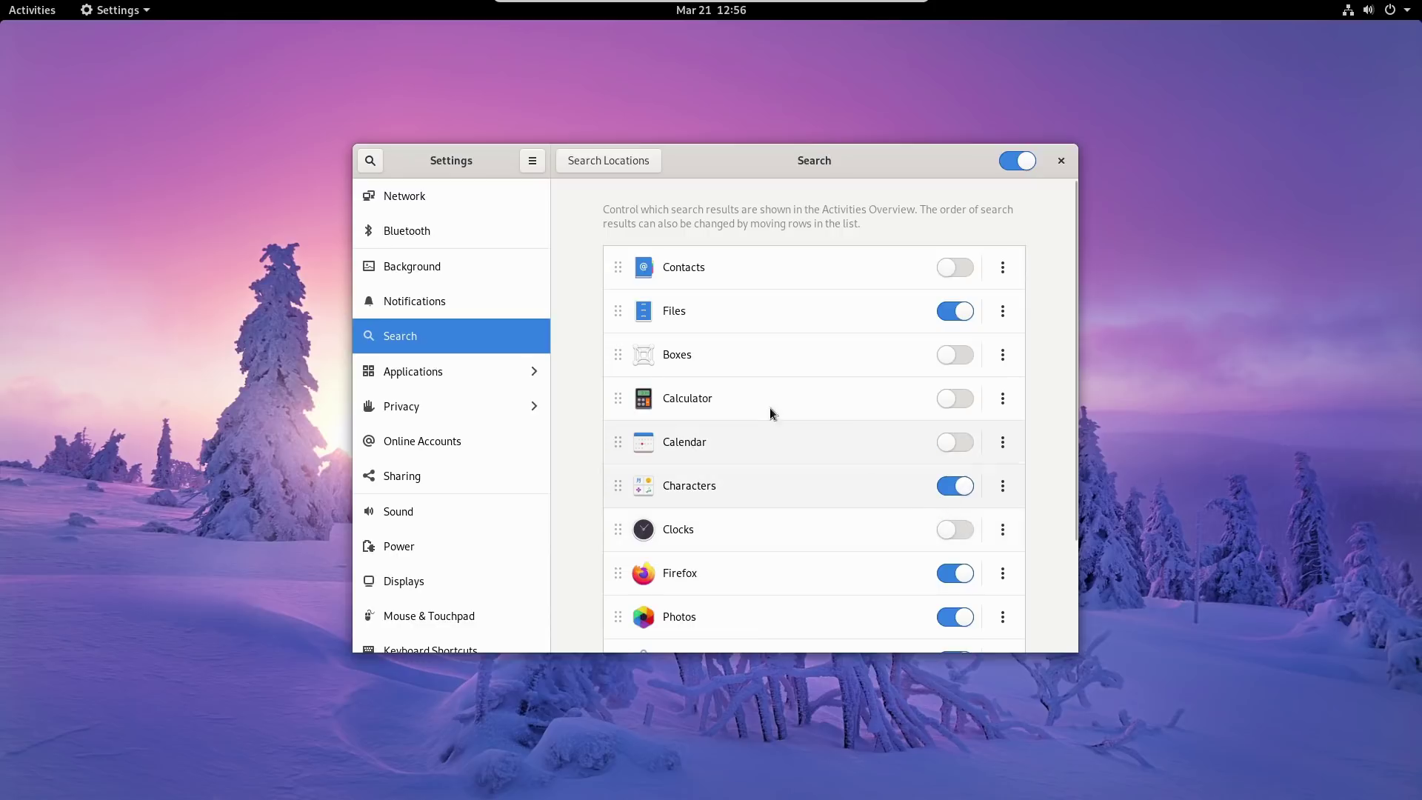
pyautogui.scroll(-3, 792, 429)
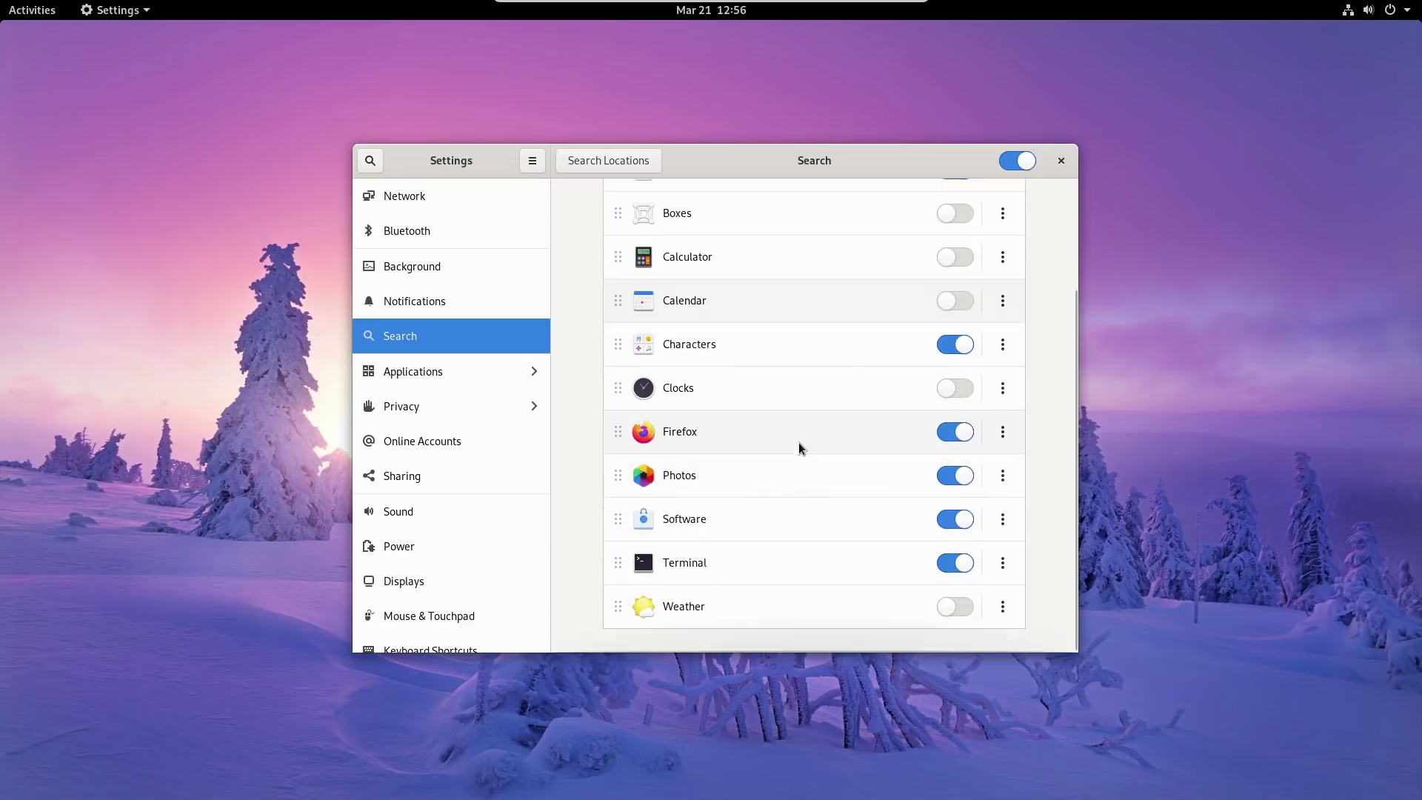
pyautogui.click(461, 371)
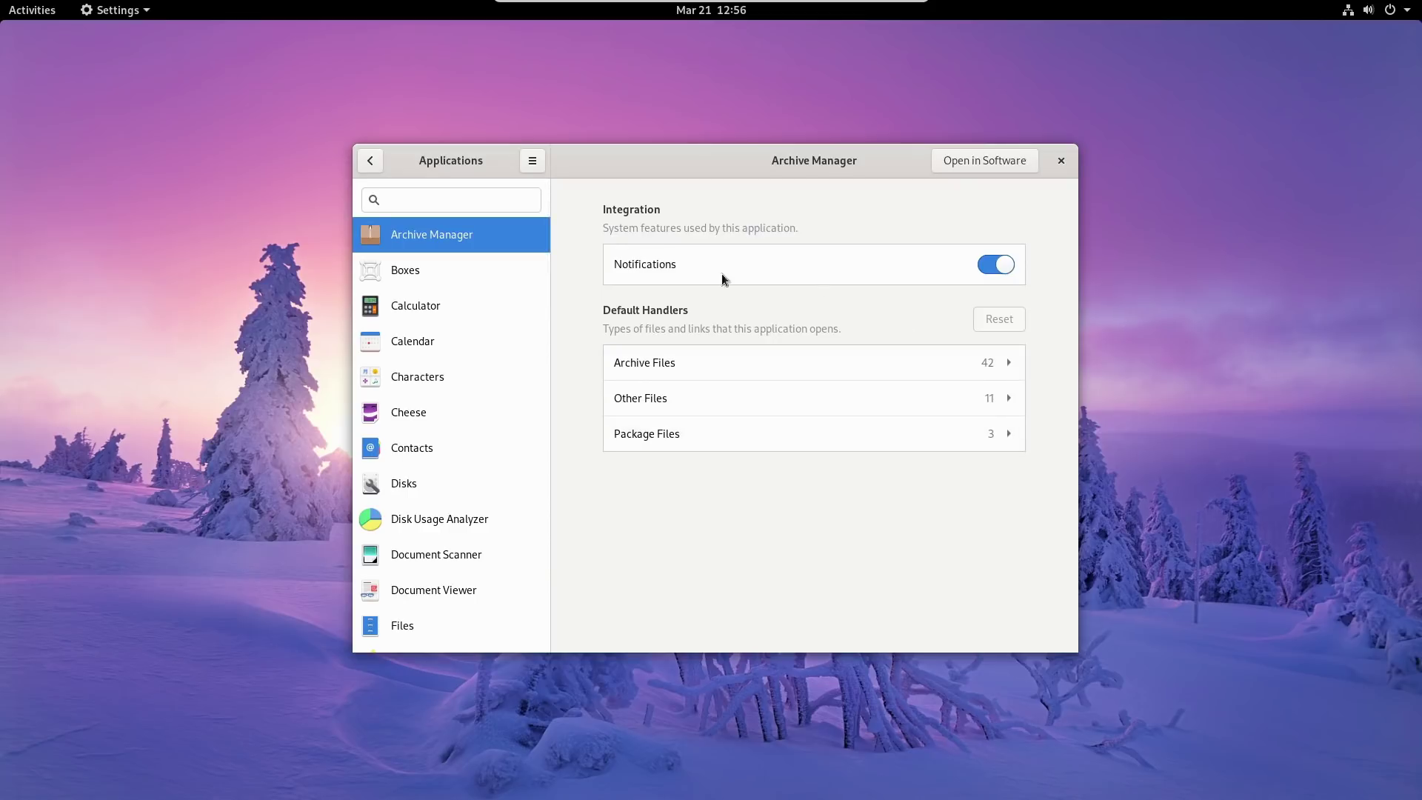
# Check the Boxes, Calculator, Calendar and Archive Manager application pages, then return to the main list.
pyautogui.click(461, 273)
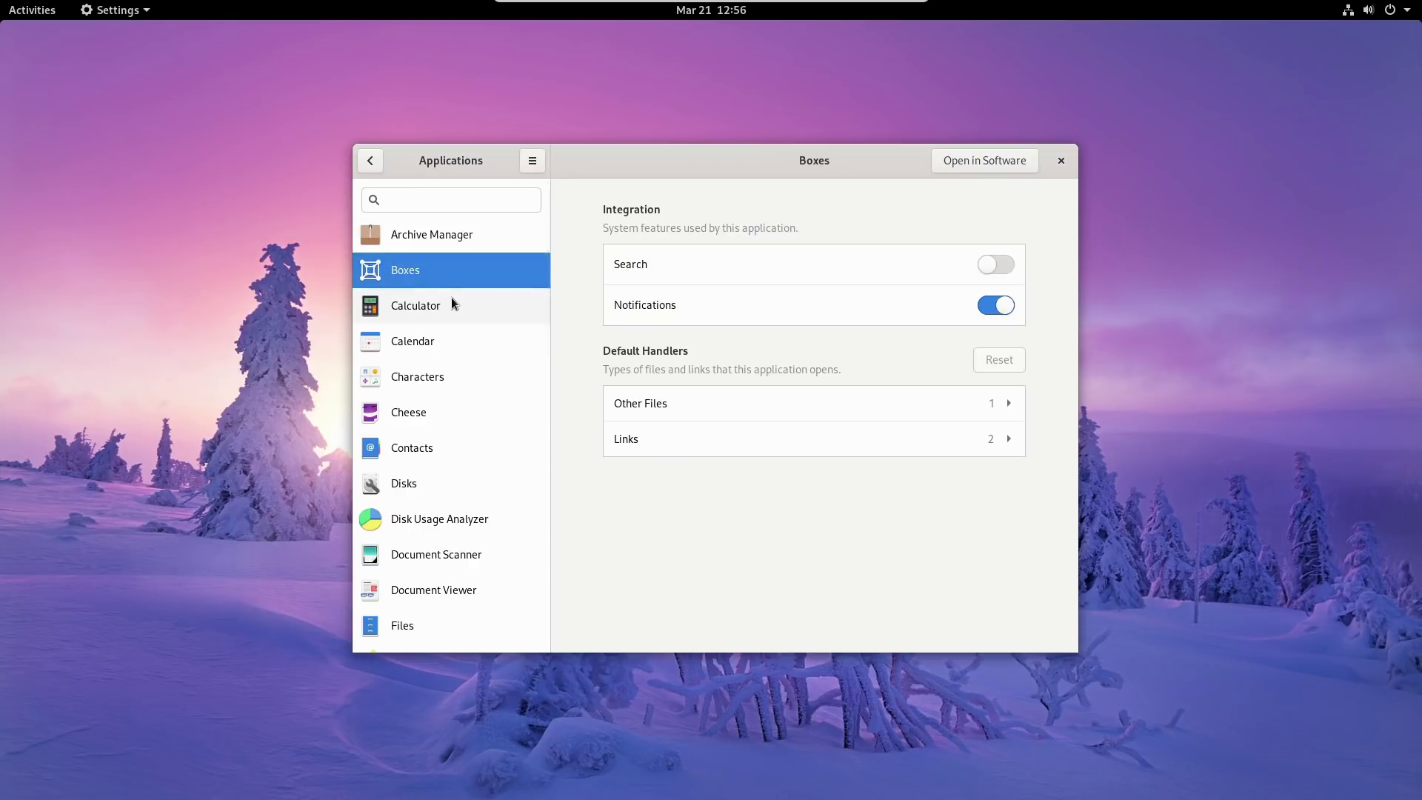
pyautogui.click(452, 303)
pyautogui.click(456, 335)
pyautogui.click(448, 236)
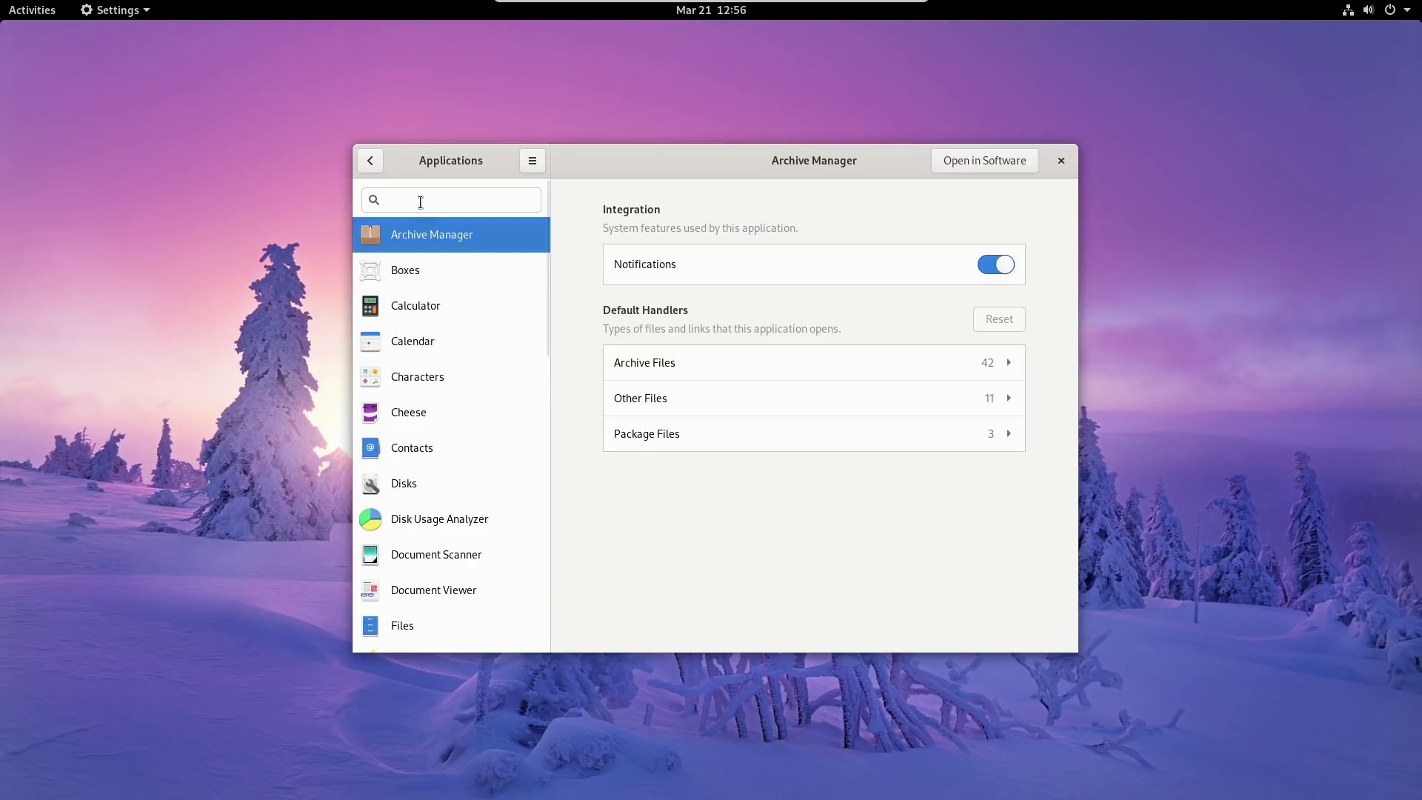
pyautogui.click(370, 161)
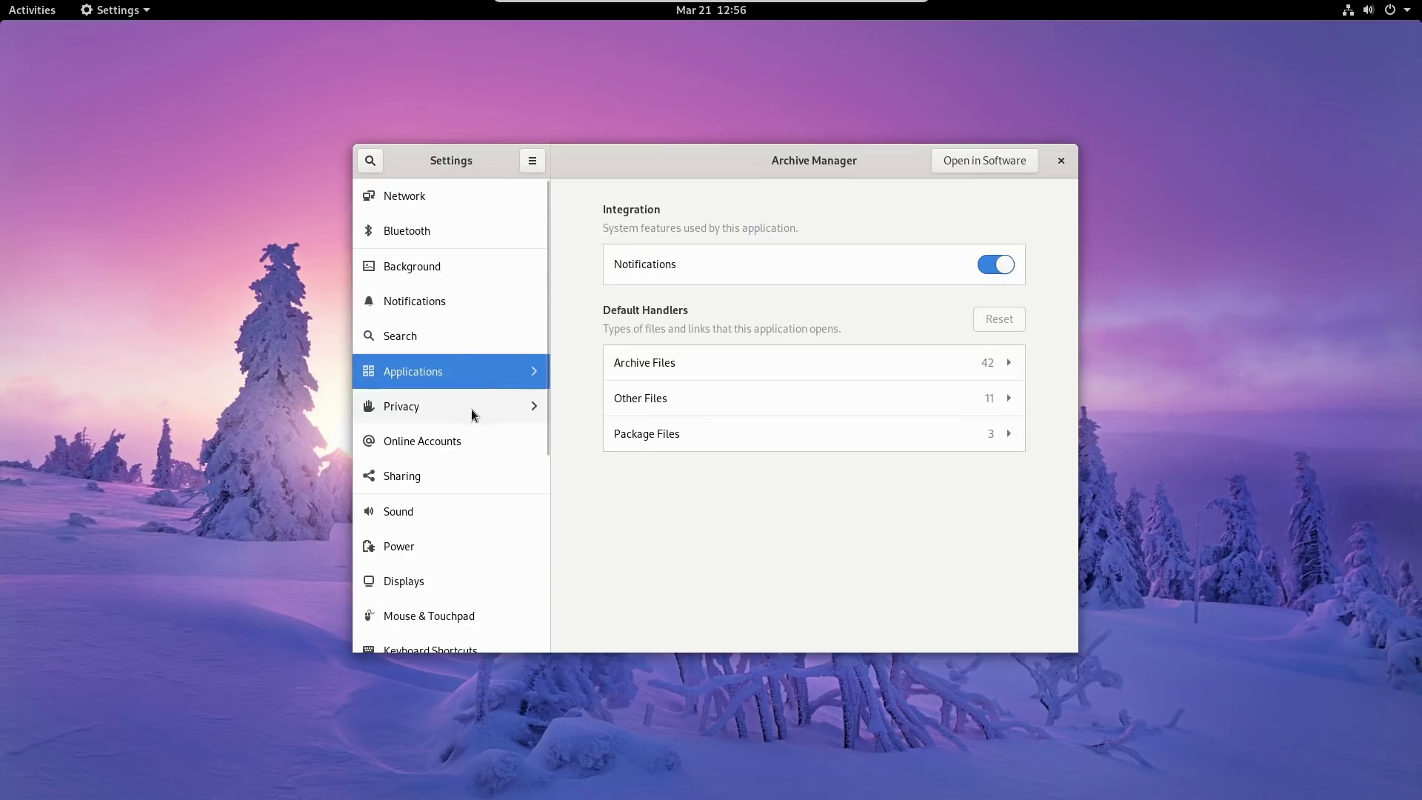
# Review the Privacy pages for Camera, Microphone, Thunderbolt and File History & Trash.
pyautogui.click(471, 406)
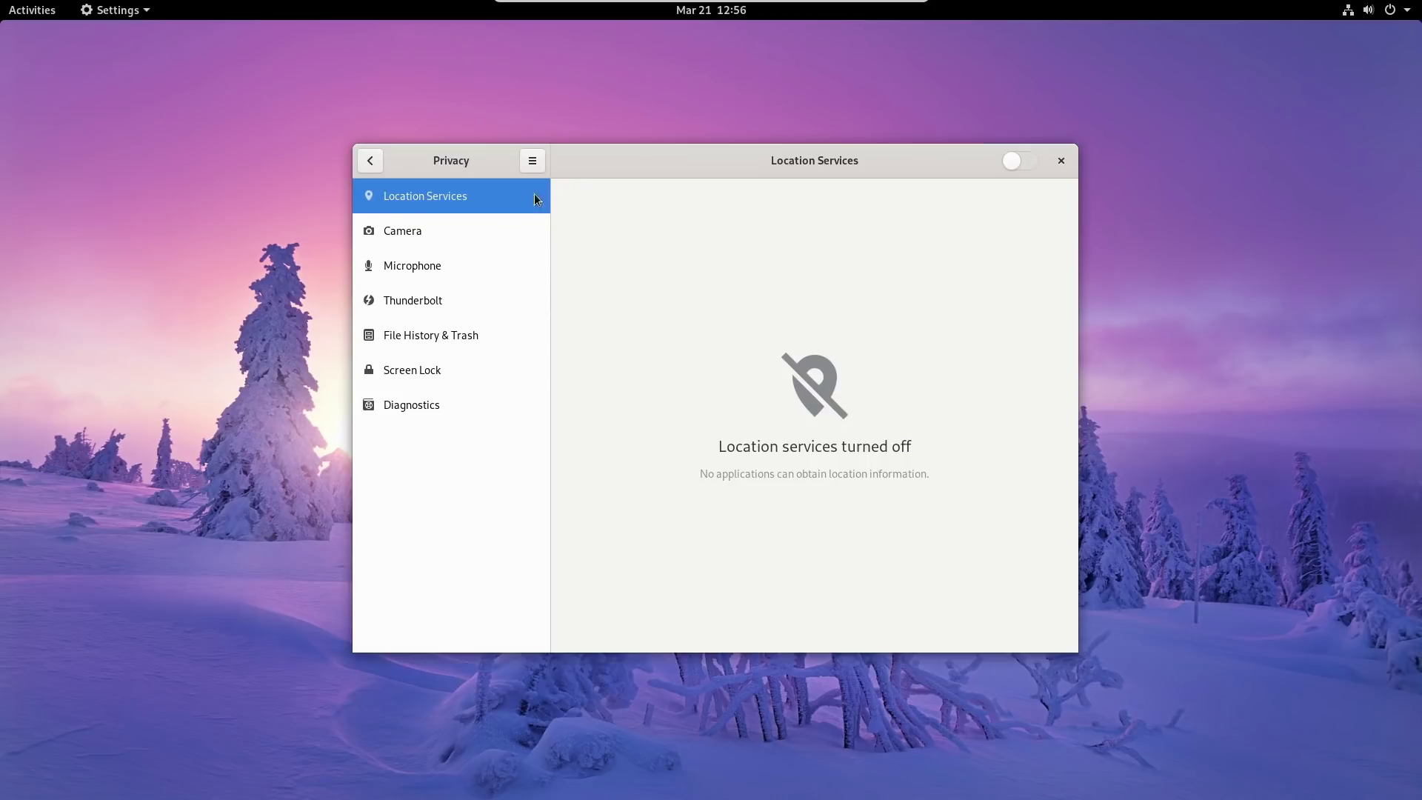
pyautogui.click(468, 225)
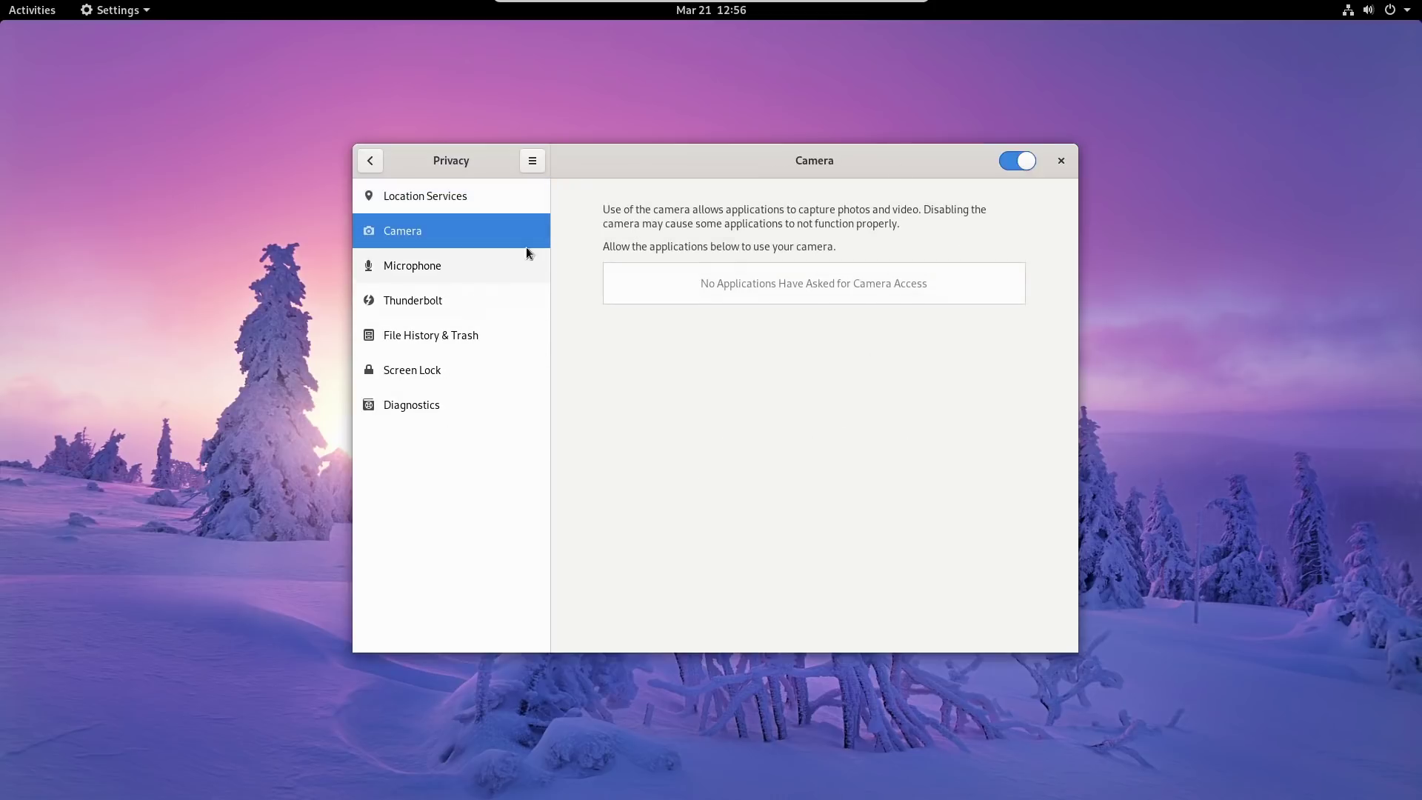
pyautogui.click(405, 268)
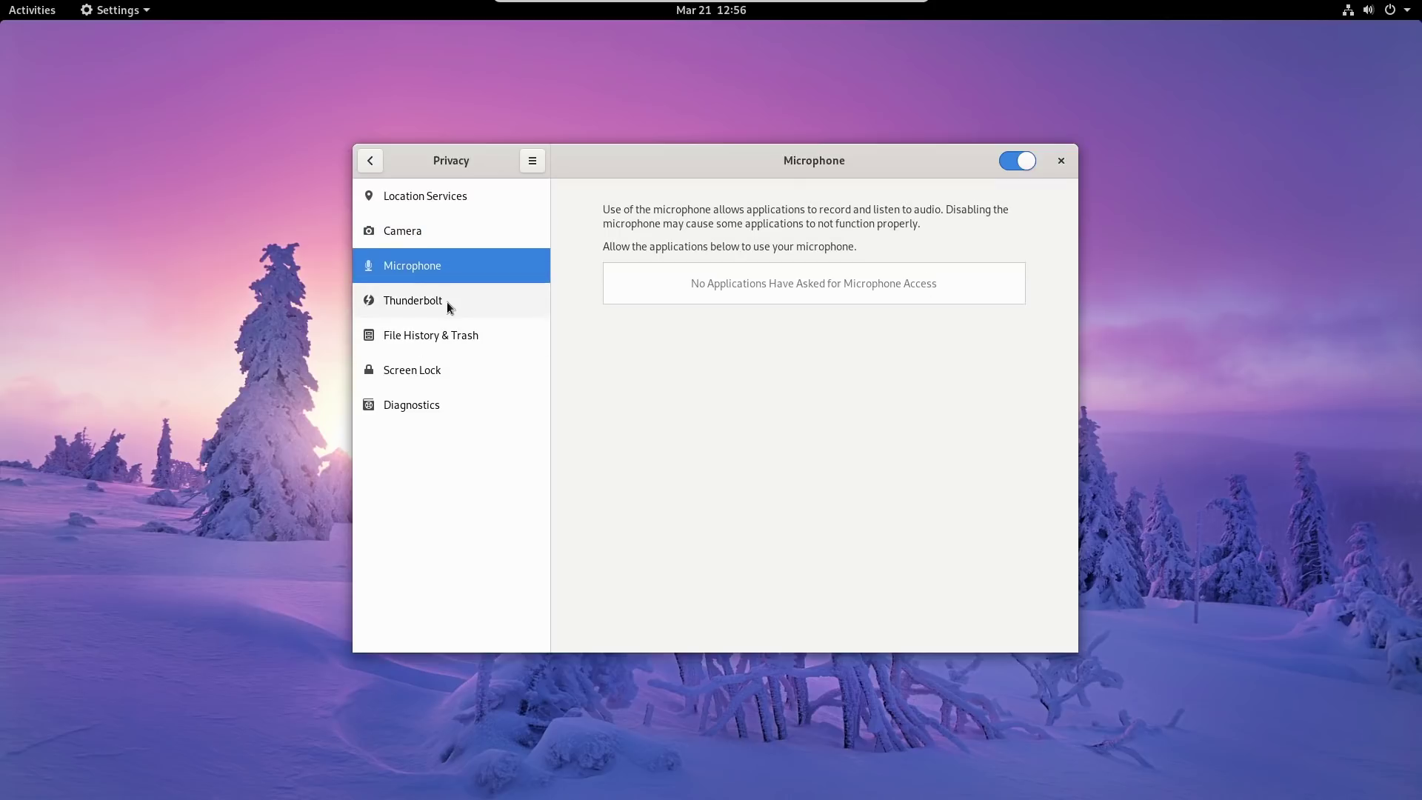
pyautogui.click(446, 304)
pyautogui.click(416, 271)
pyautogui.click(414, 241)
pyautogui.click(425, 332)
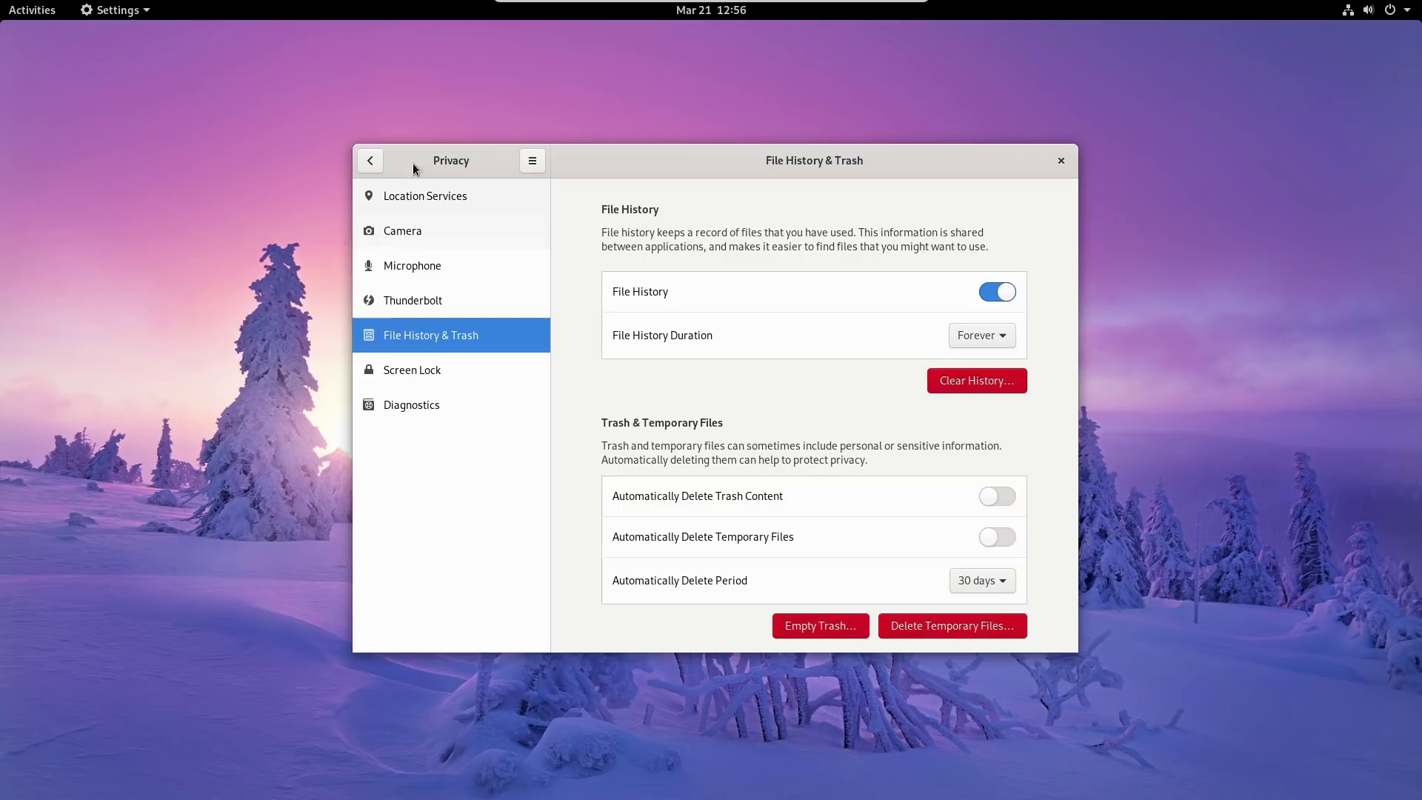
pyautogui.click(370, 162)
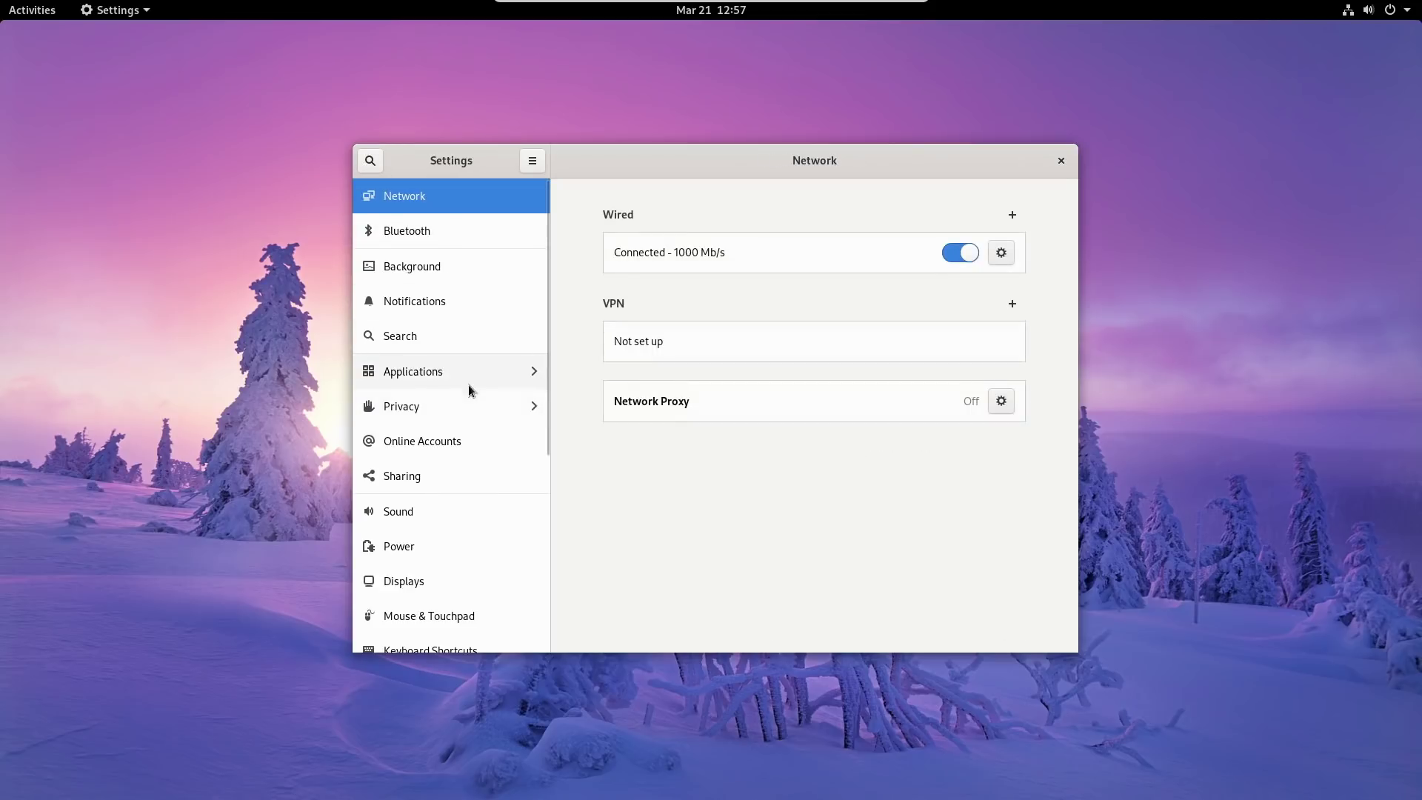
# Browse the provider list on the Online Accounts page.
pyautogui.click(469, 450)
pyautogui.scroll(-2, 802, 378)
pyautogui.scroll(2, 807, 356)
pyautogui.scroll(-1, 775, 474)
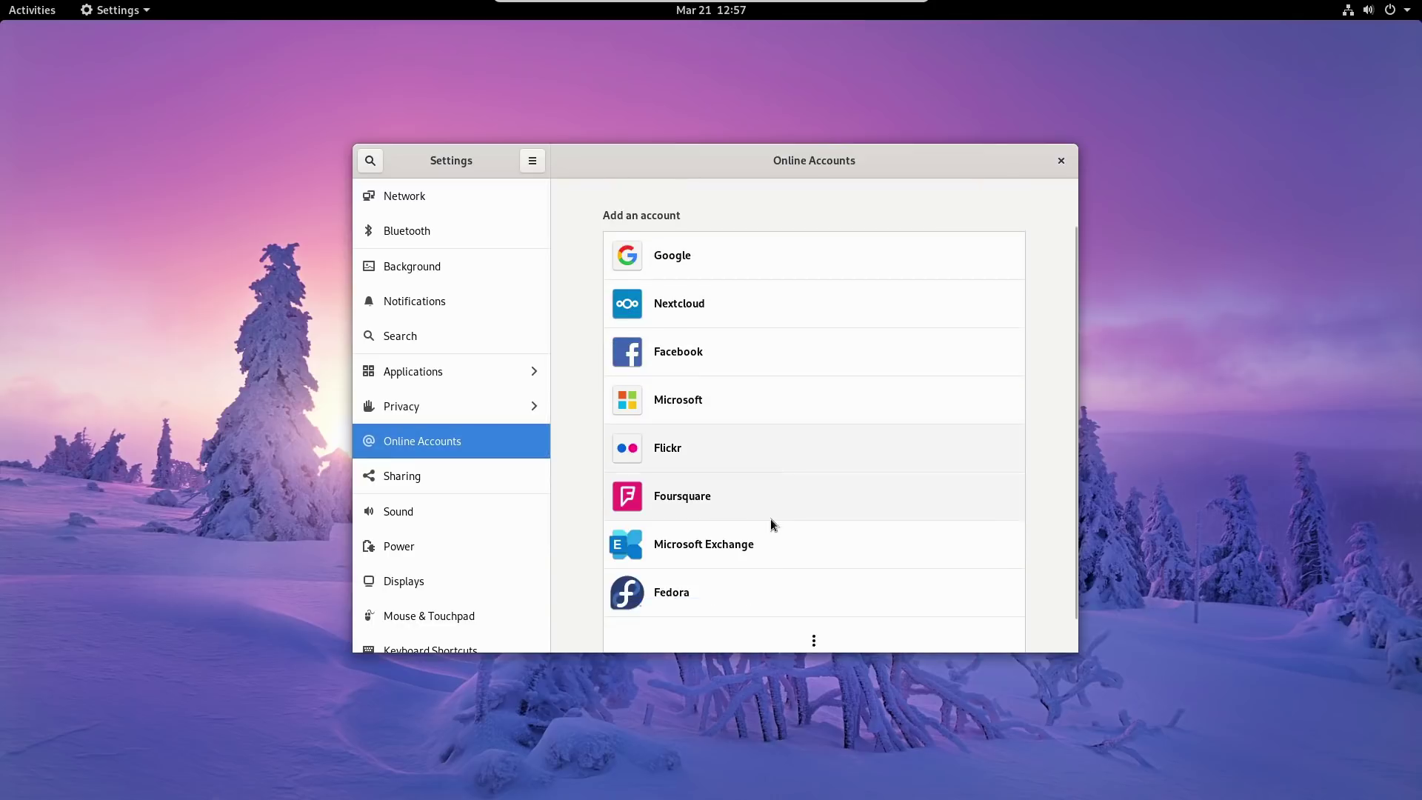
pyautogui.scroll(-1, 770, 524)
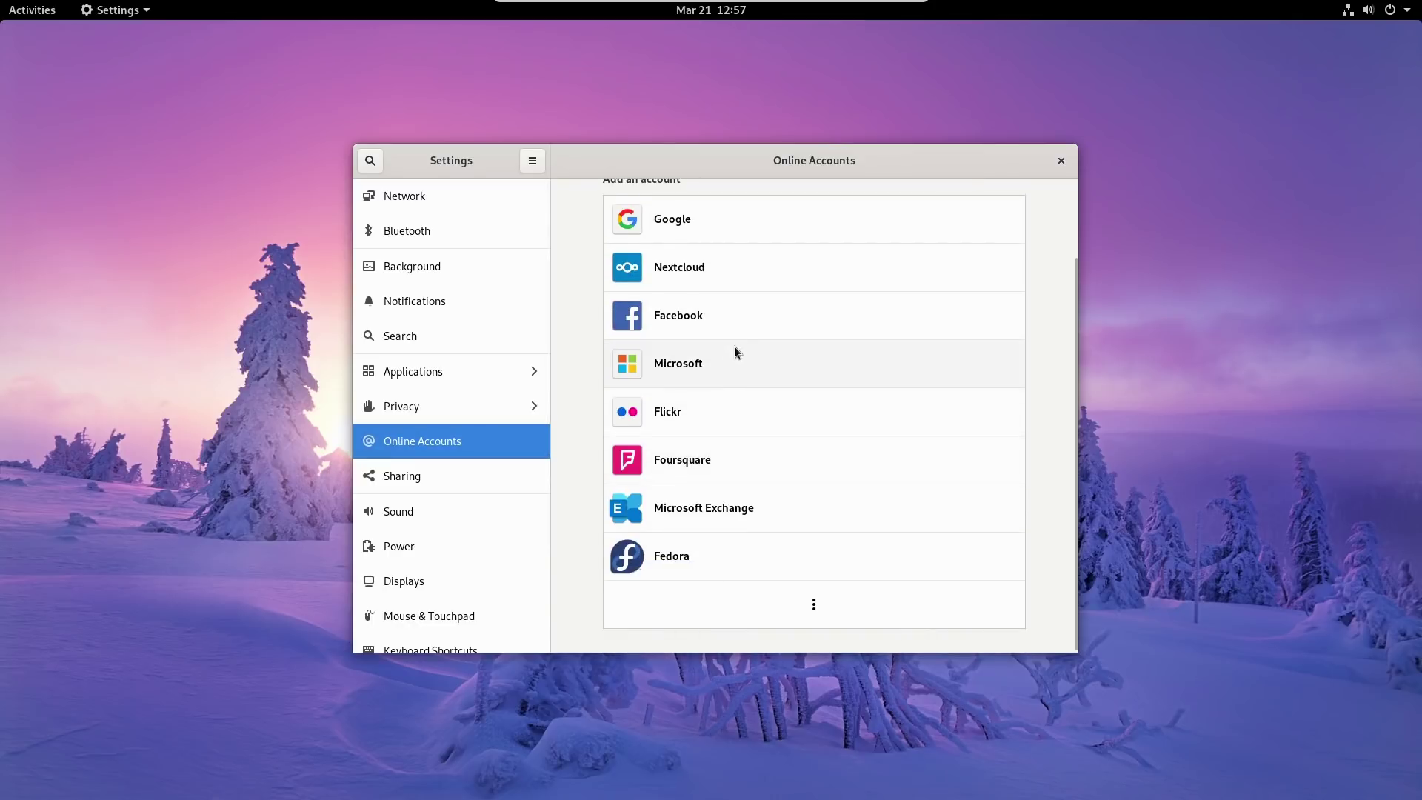
pyautogui.scroll(2, 735, 351)
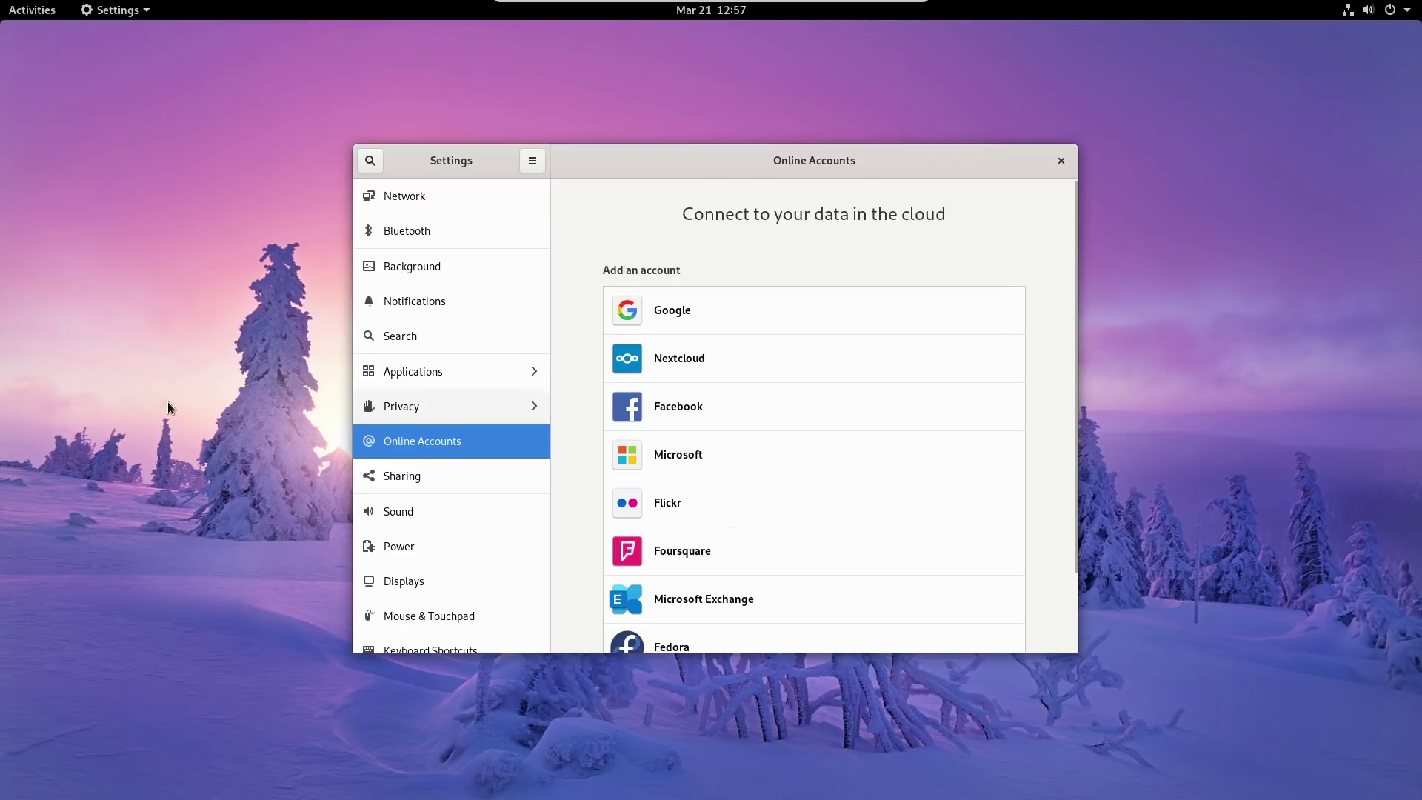
pyautogui.scroll(-2, 798, 358)
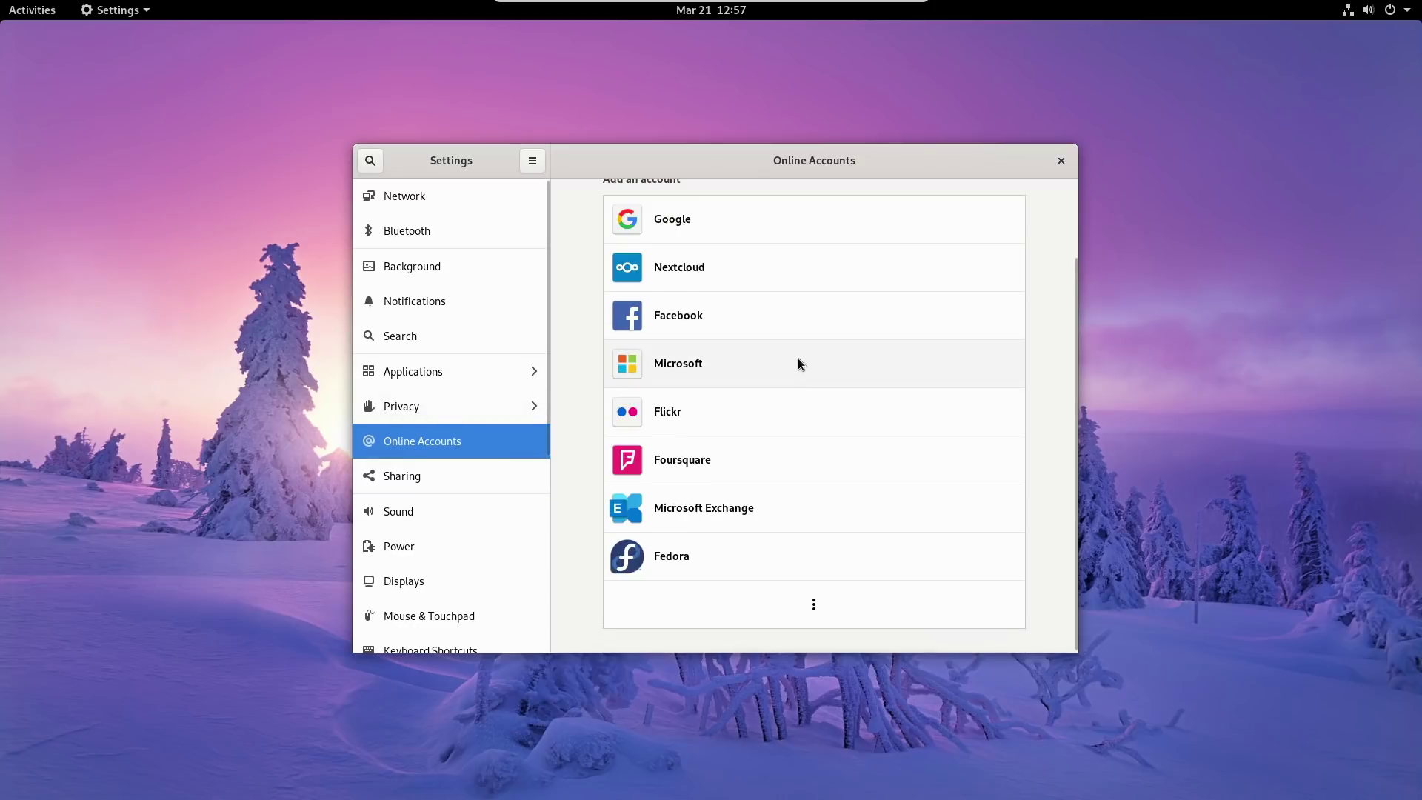
# Switch Sharing on and then back off.
pyautogui.click(419, 481)
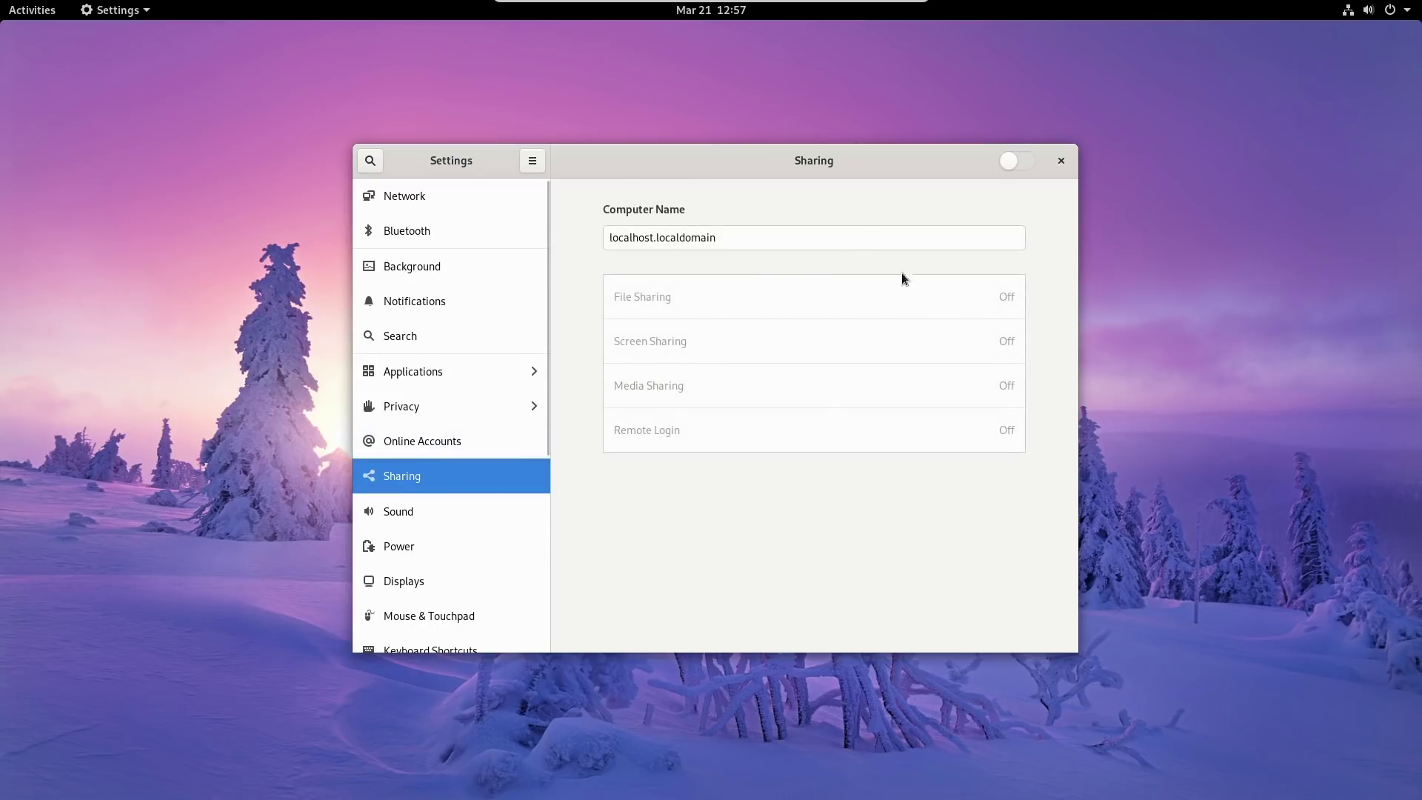
pyautogui.click(1017, 162)
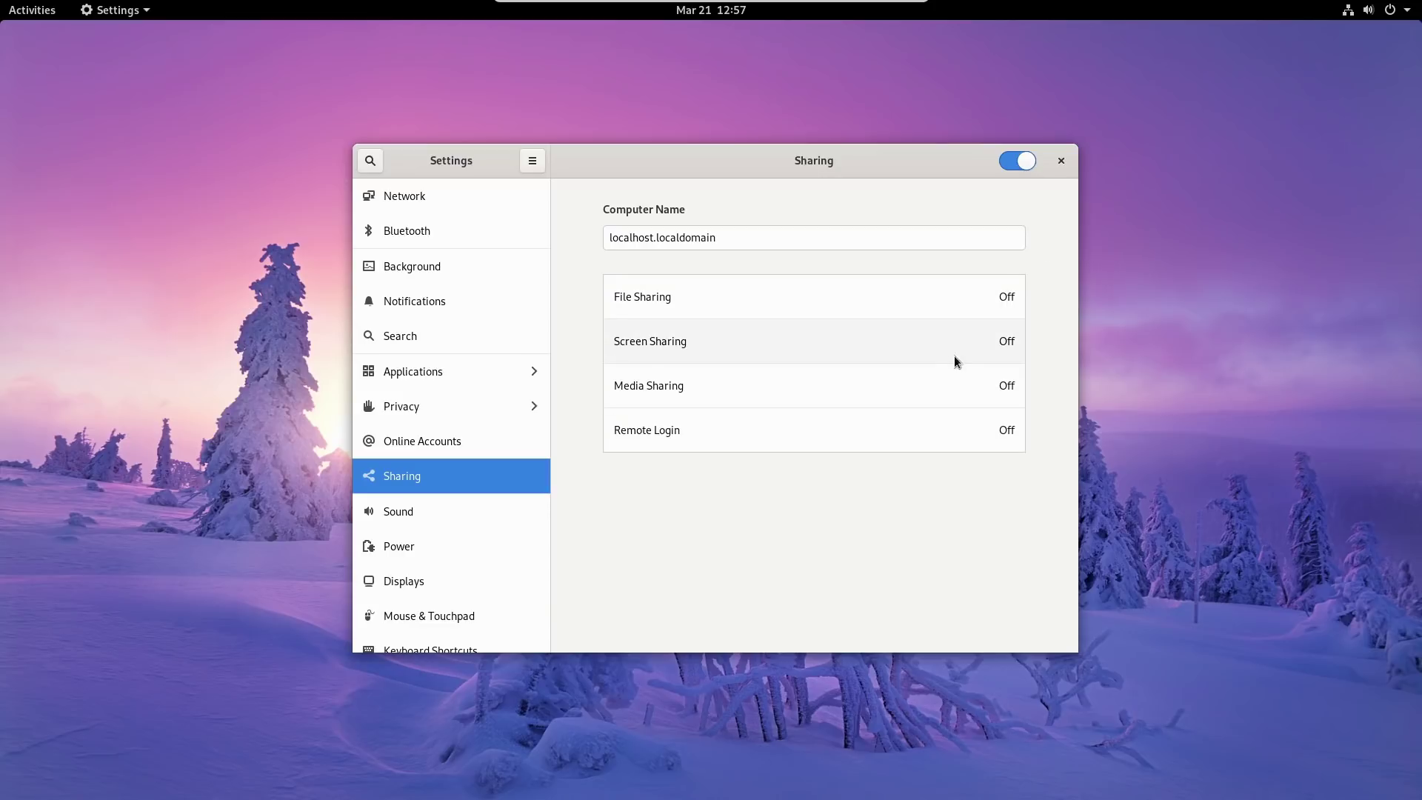
pyautogui.click(1026, 163)
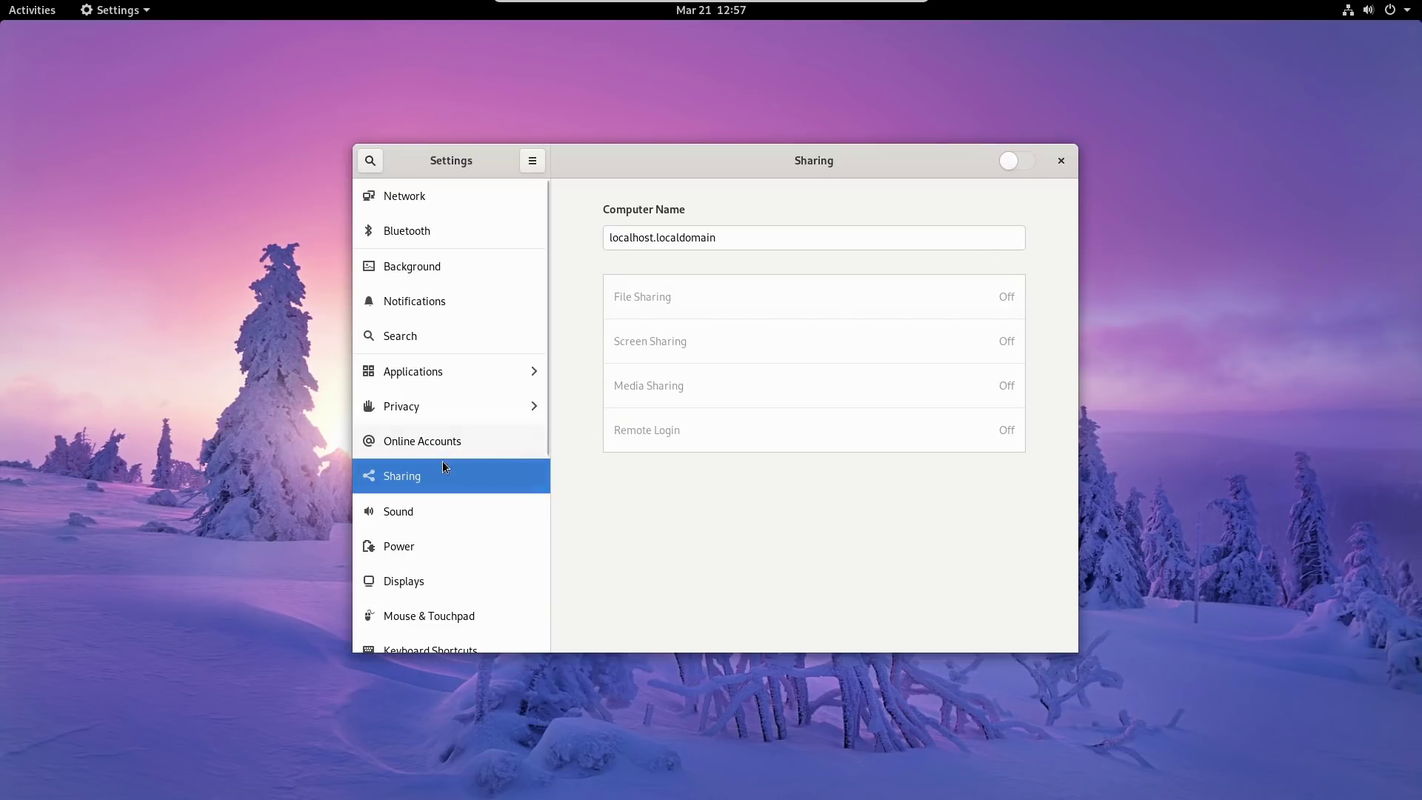
pyautogui.scroll(-3, 440, 474)
# Browse the Sound, Power and Displays settings pages.
pyautogui.click(416, 403)
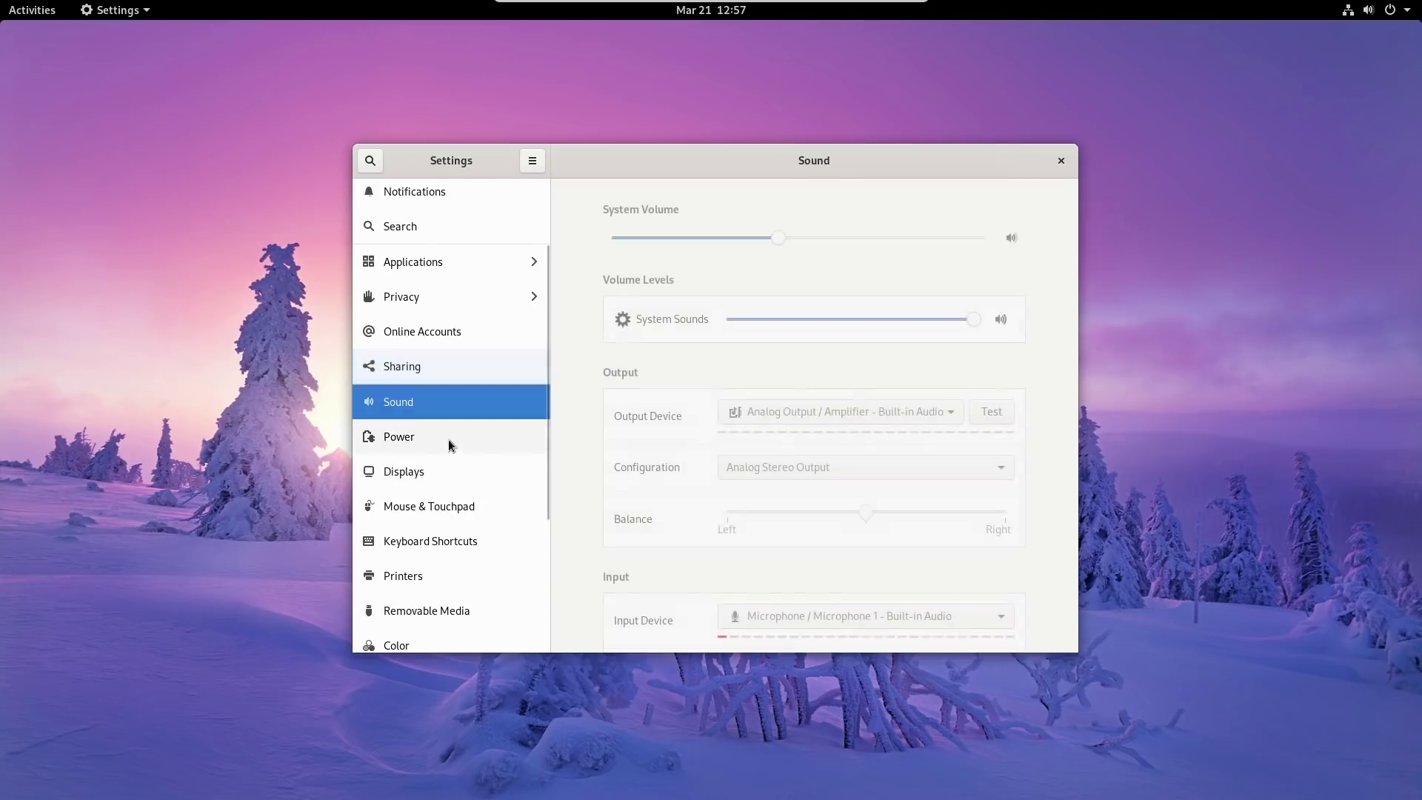
pyautogui.click(412, 436)
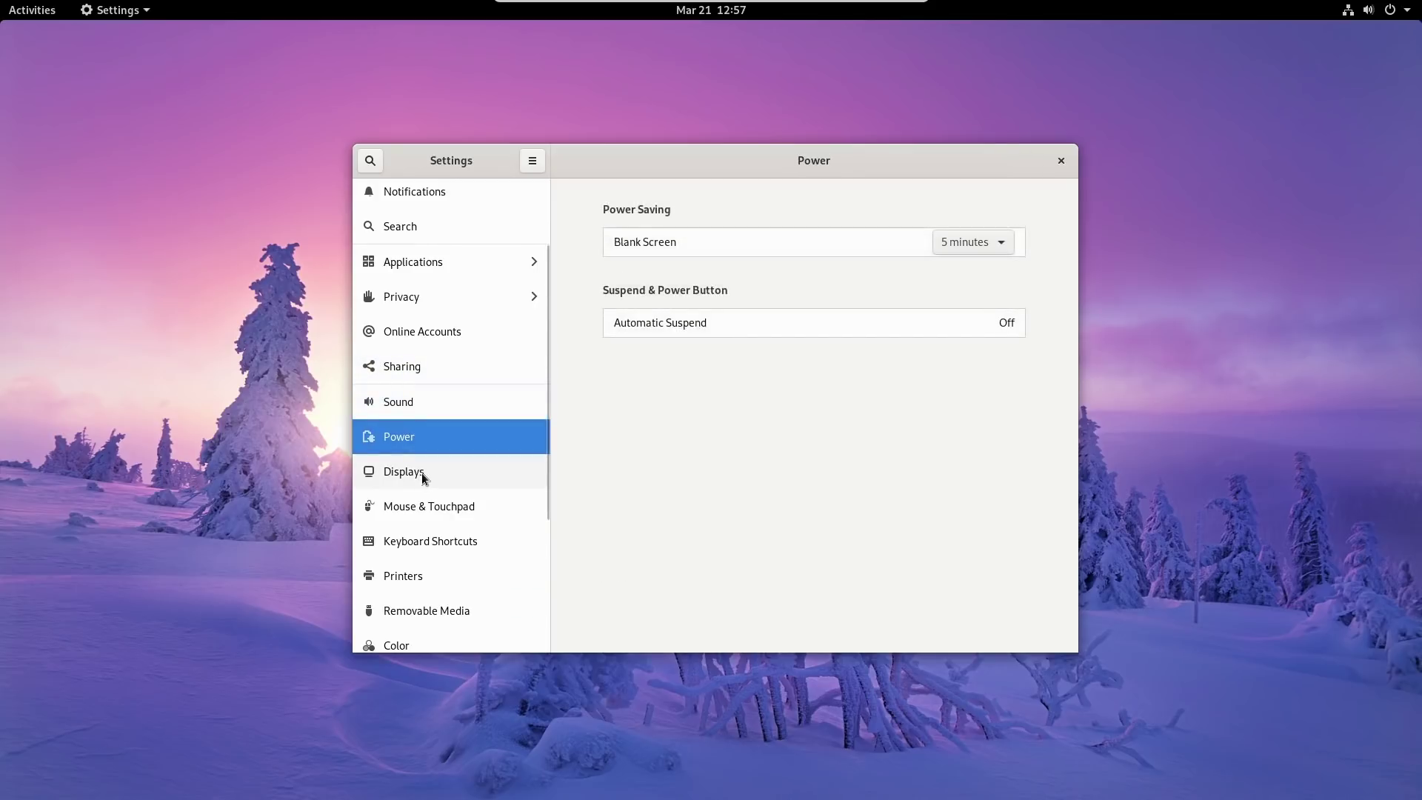
pyautogui.click(421, 473)
pyautogui.scroll(-1, 424, 468)
pyautogui.scroll(-1, 423, 464)
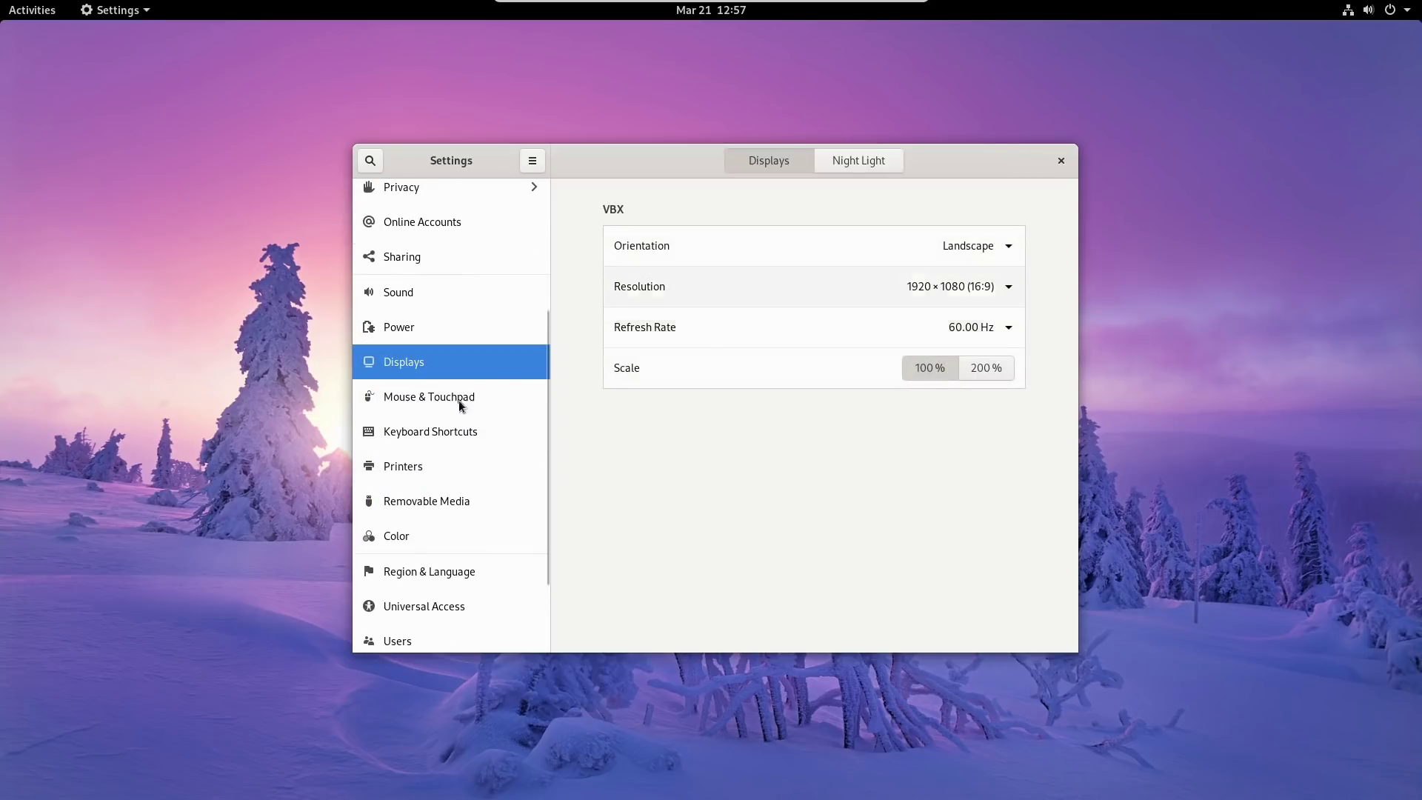
pyautogui.scroll(-2, 429, 400)
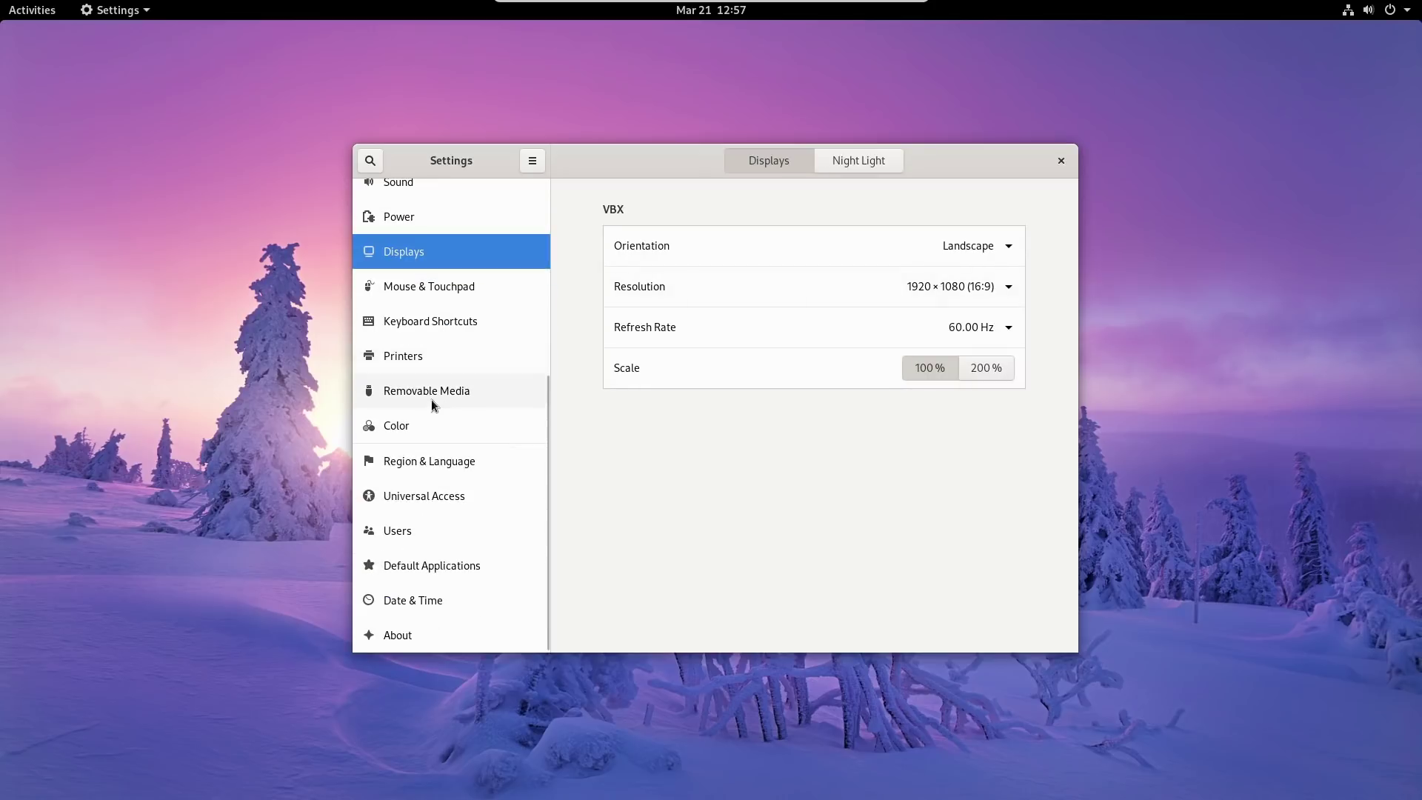
# Look through Mouse, Keyboard Shortcuts, Printers, Removable Media, Color and Region & Language, then close Settings.
pyautogui.click(423, 296)
pyautogui.click(424, 330)
pyautogui.click(425, 358)
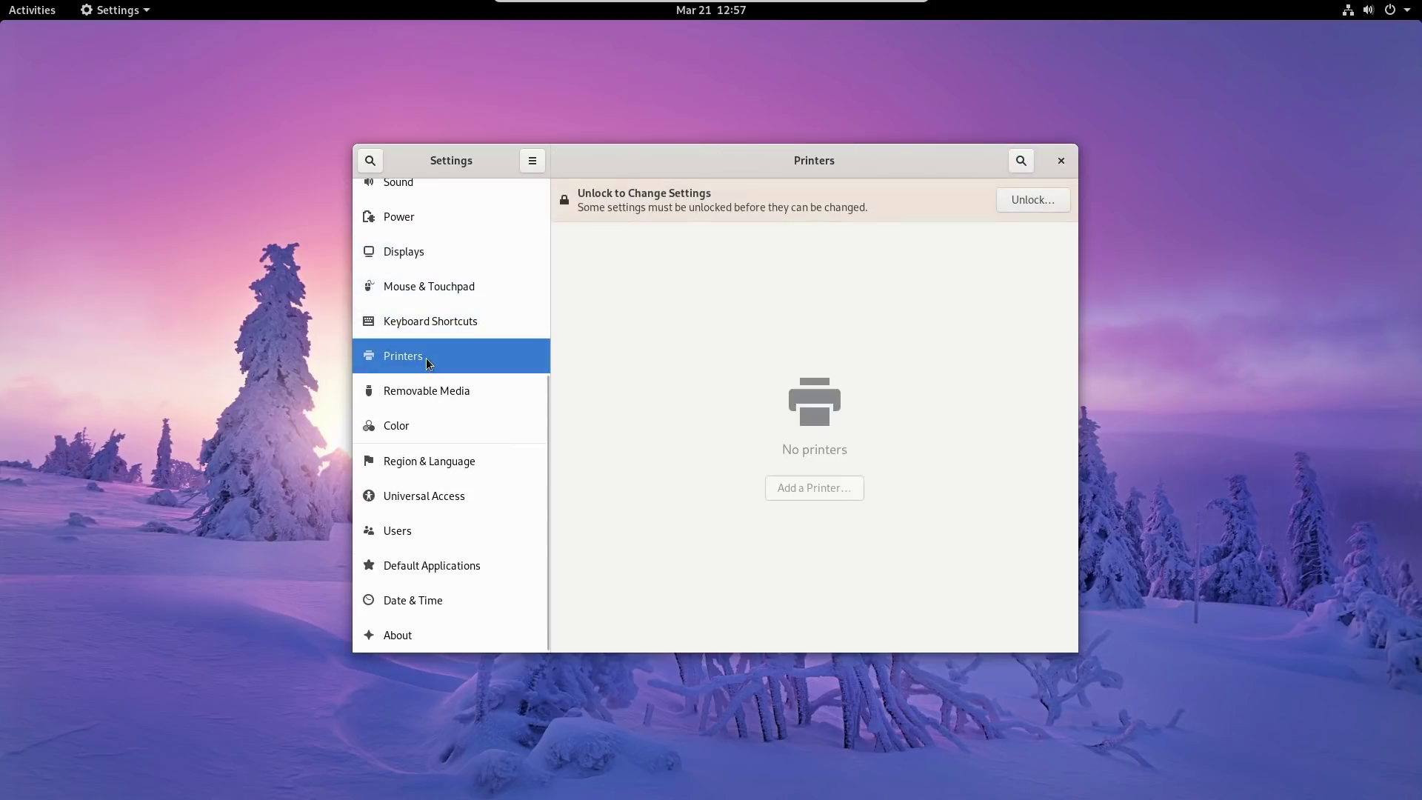
pyautogui.click(418, 383)
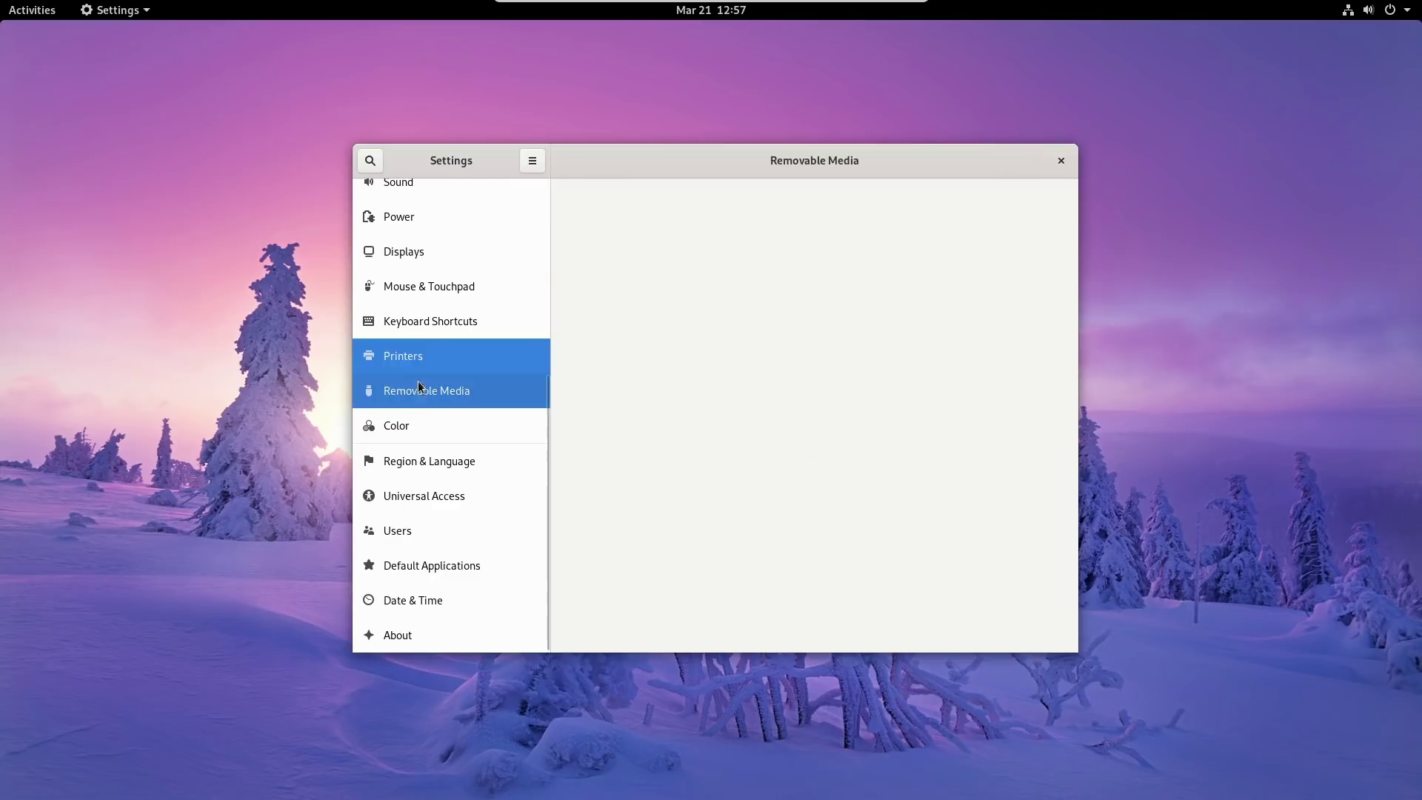
pyautogui.click(422, 433)
pyautogui.click(423, 459)
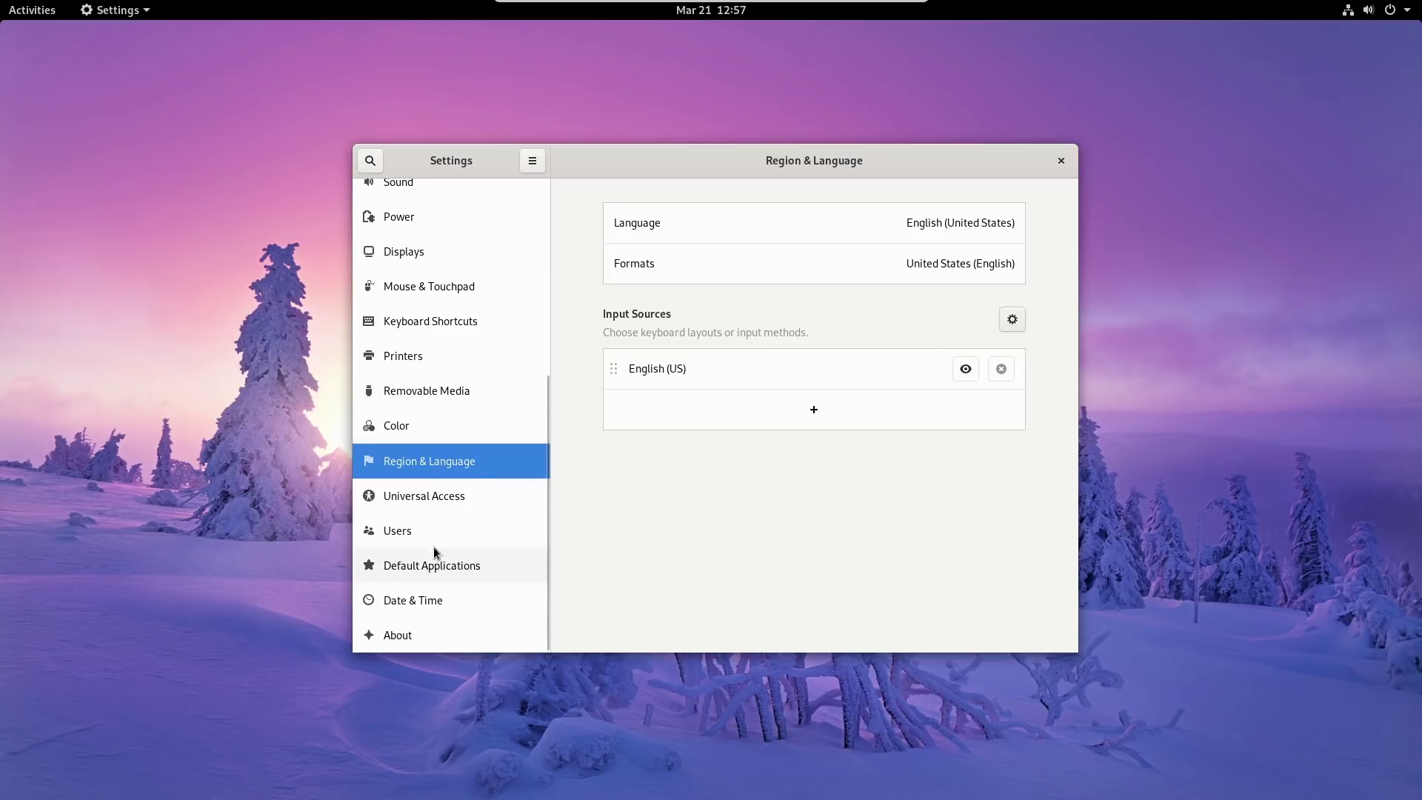
pyautogui.scroll(5, 489, 341)
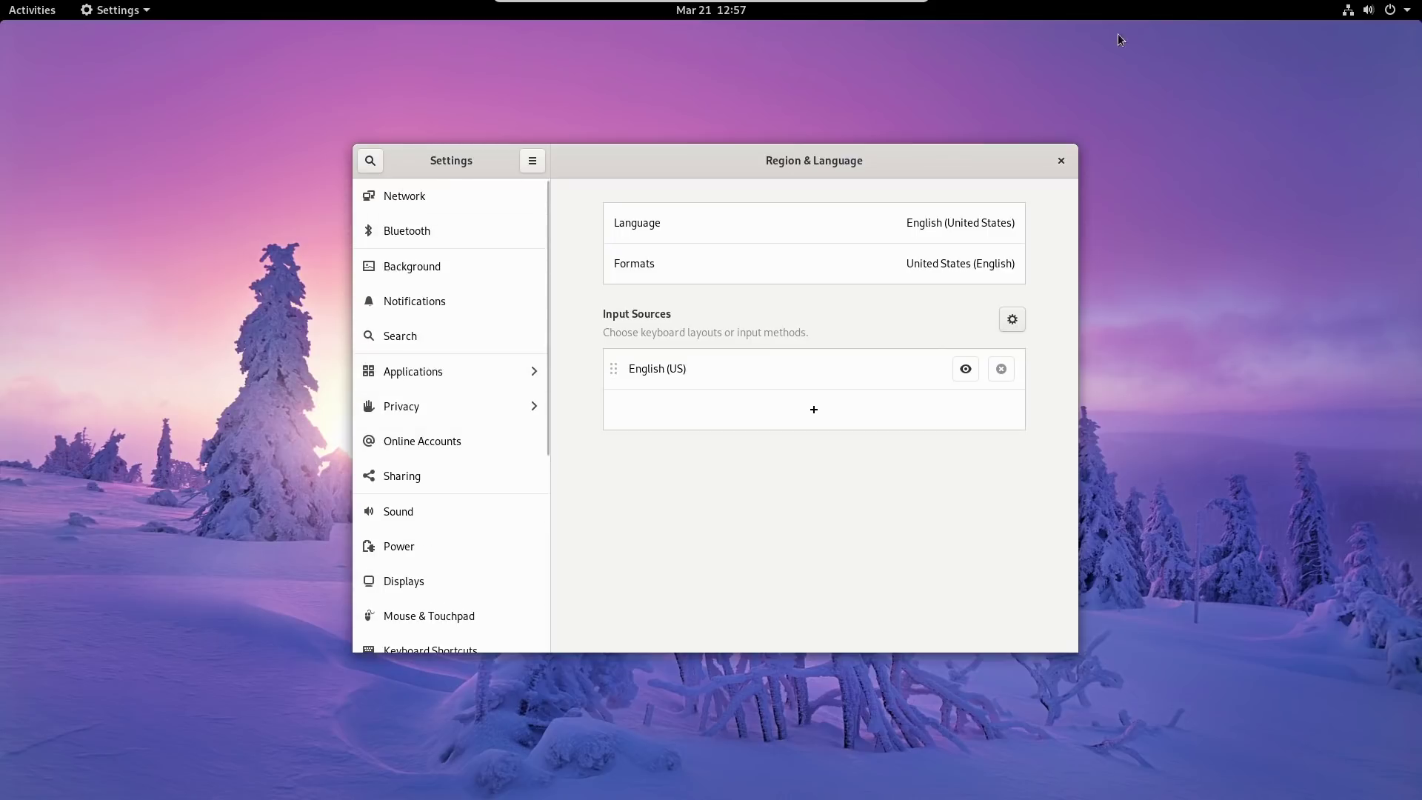
pyautogui.click(1062, 158)
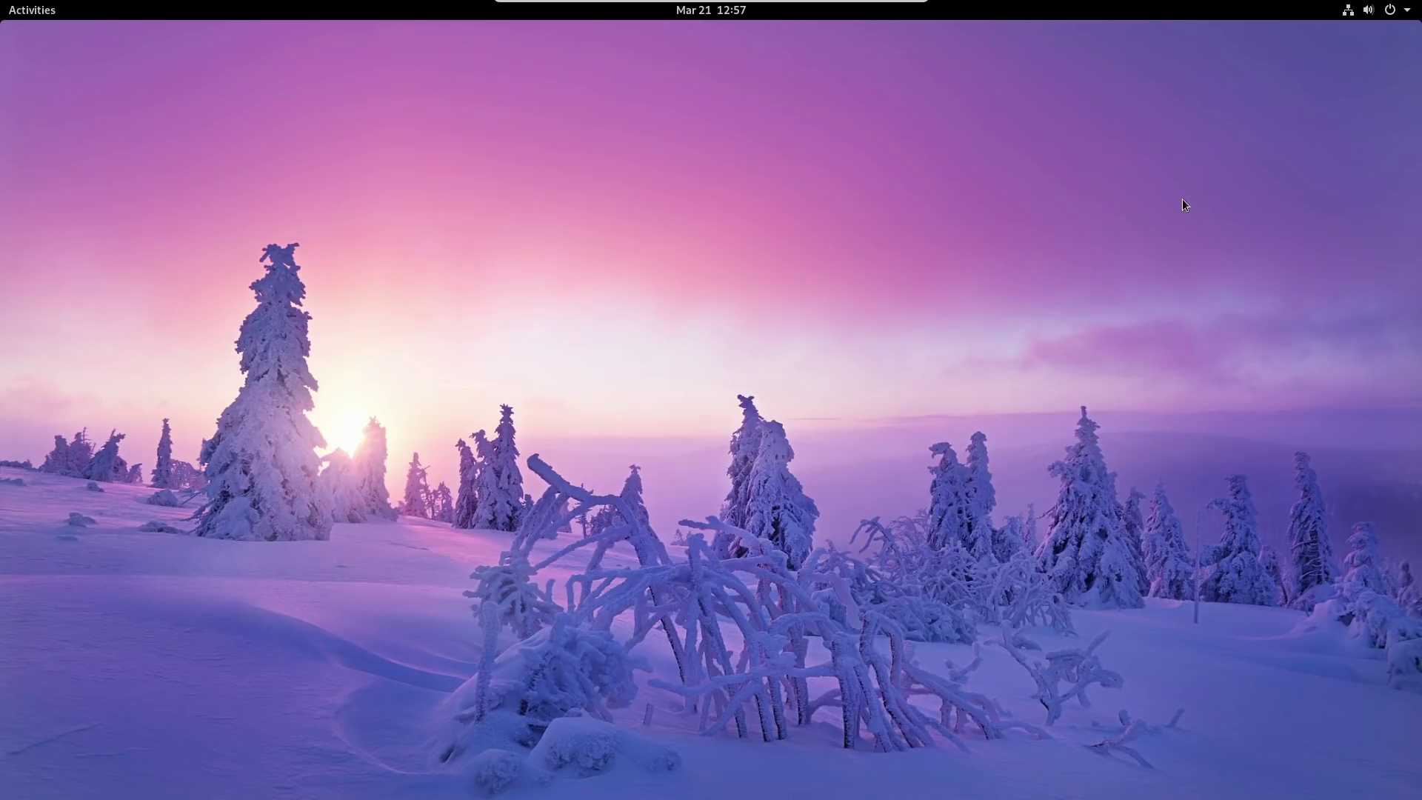
# Show the full application grid from Activities and peek inside the Utilities folder.
pyautogui.click(33, 10)
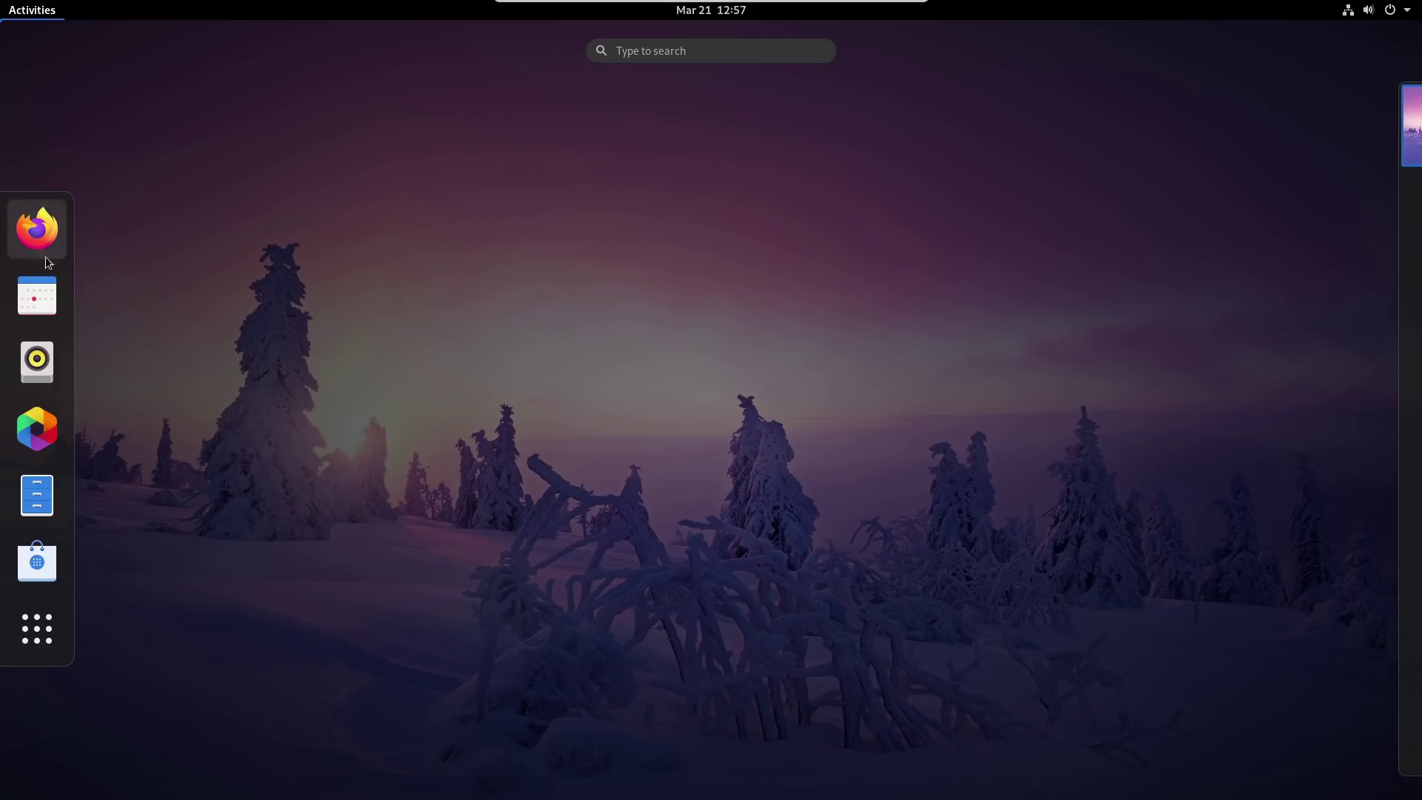
pyautogui.click(37, 628)
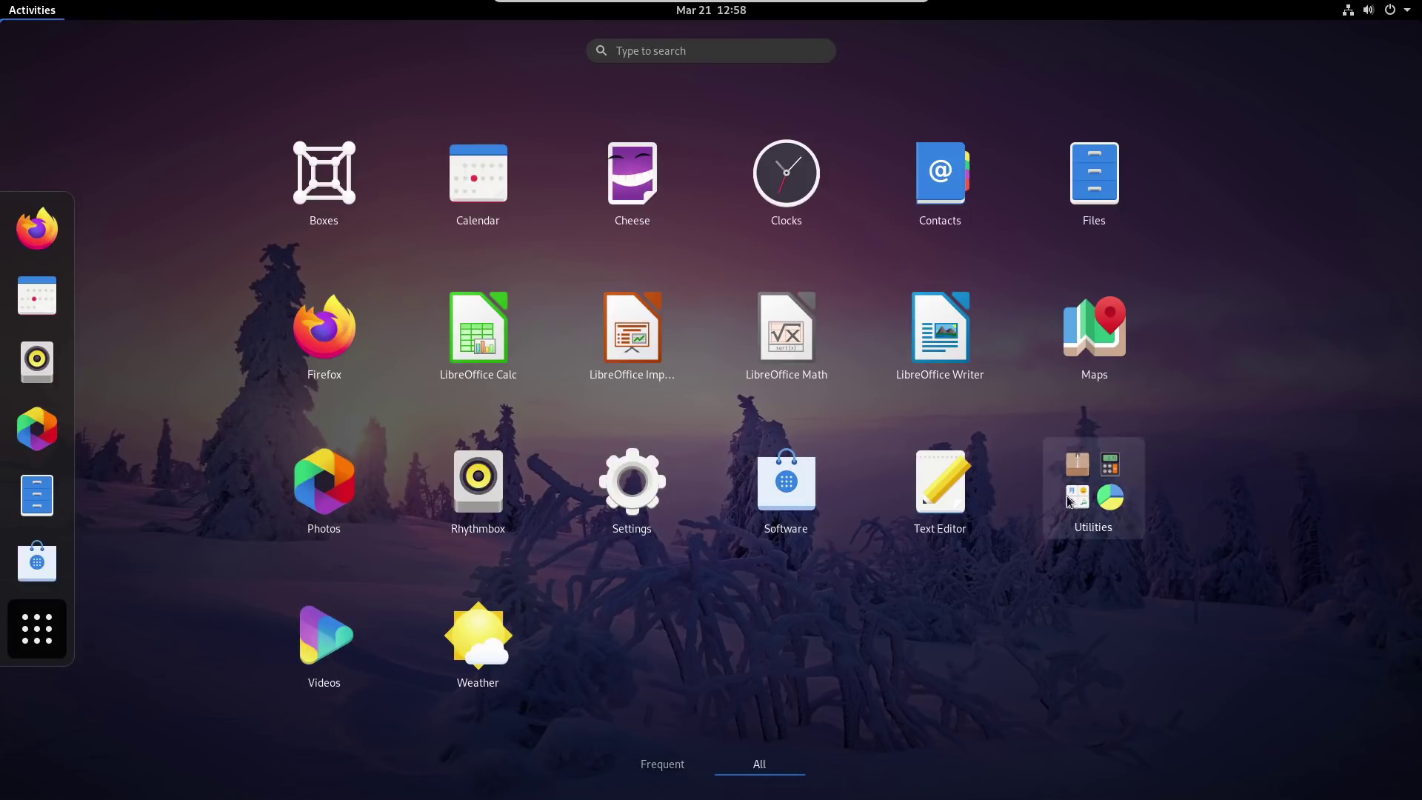
pyautogui.click(1066, 504)
pyautogui.scroll(-3, 885, 448)
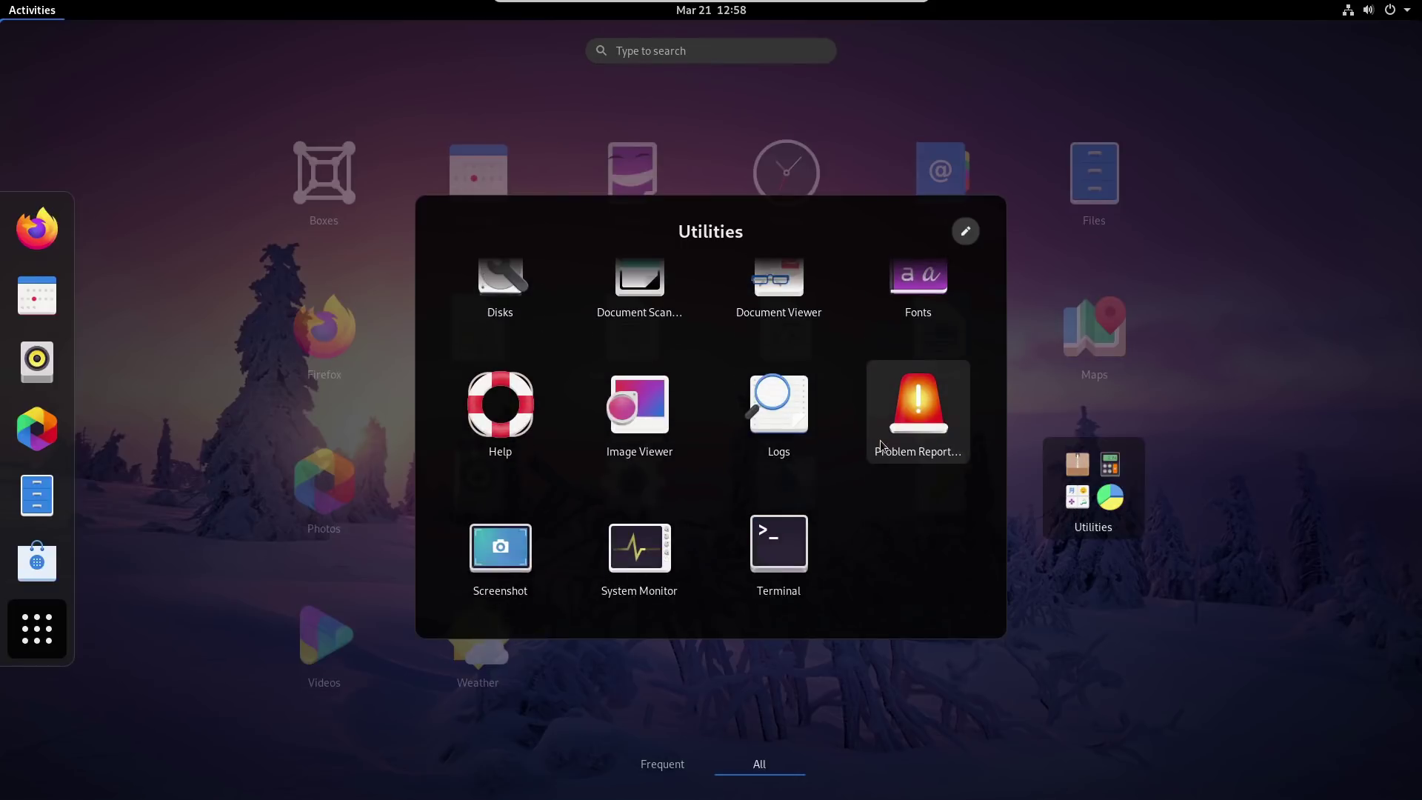
pyautogui.scroll(3, 880, 445)
pyautogui.click(1074, 424)
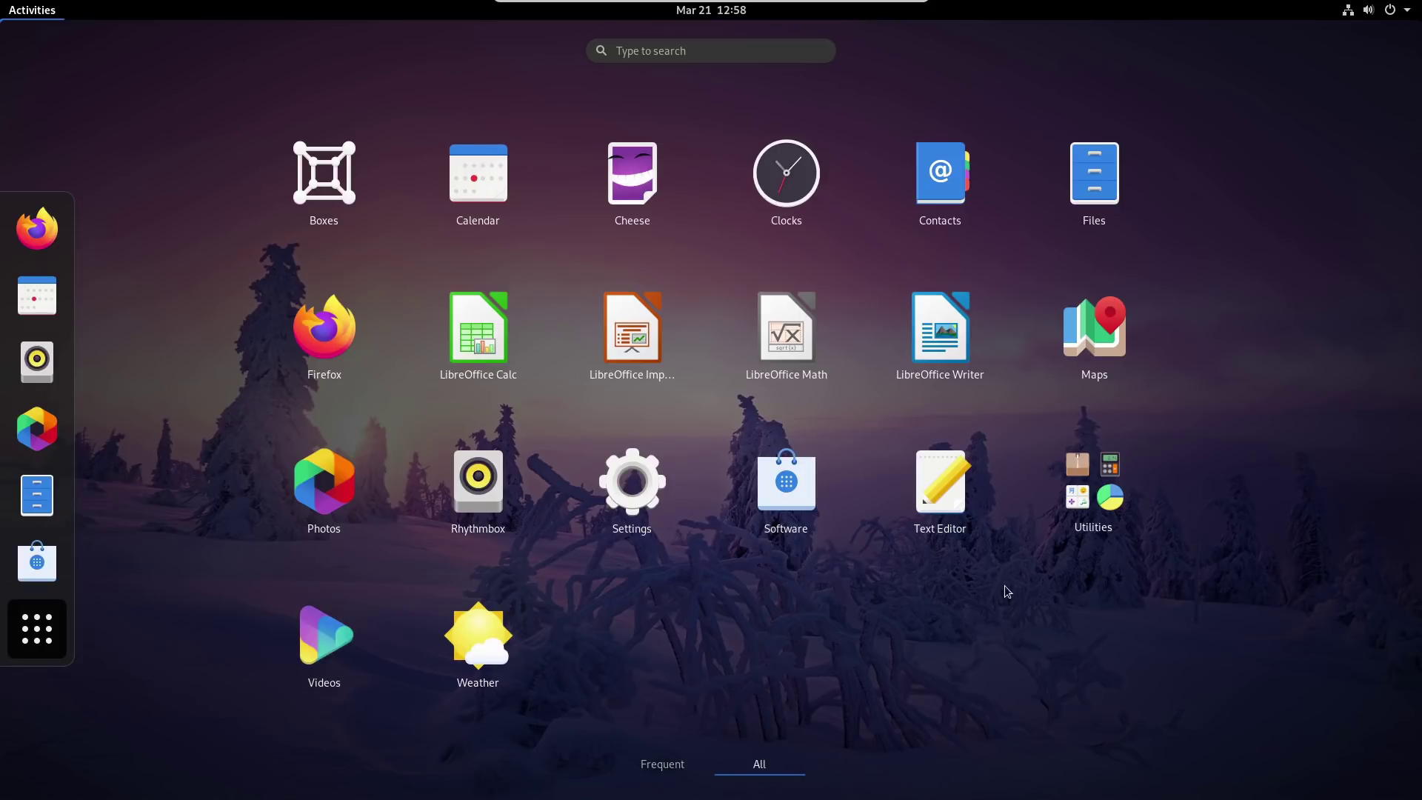
# Launch LibreOffice Writer with startup tips turned off and the first-run notice dismissed.
pyautogui.click(944, 331)
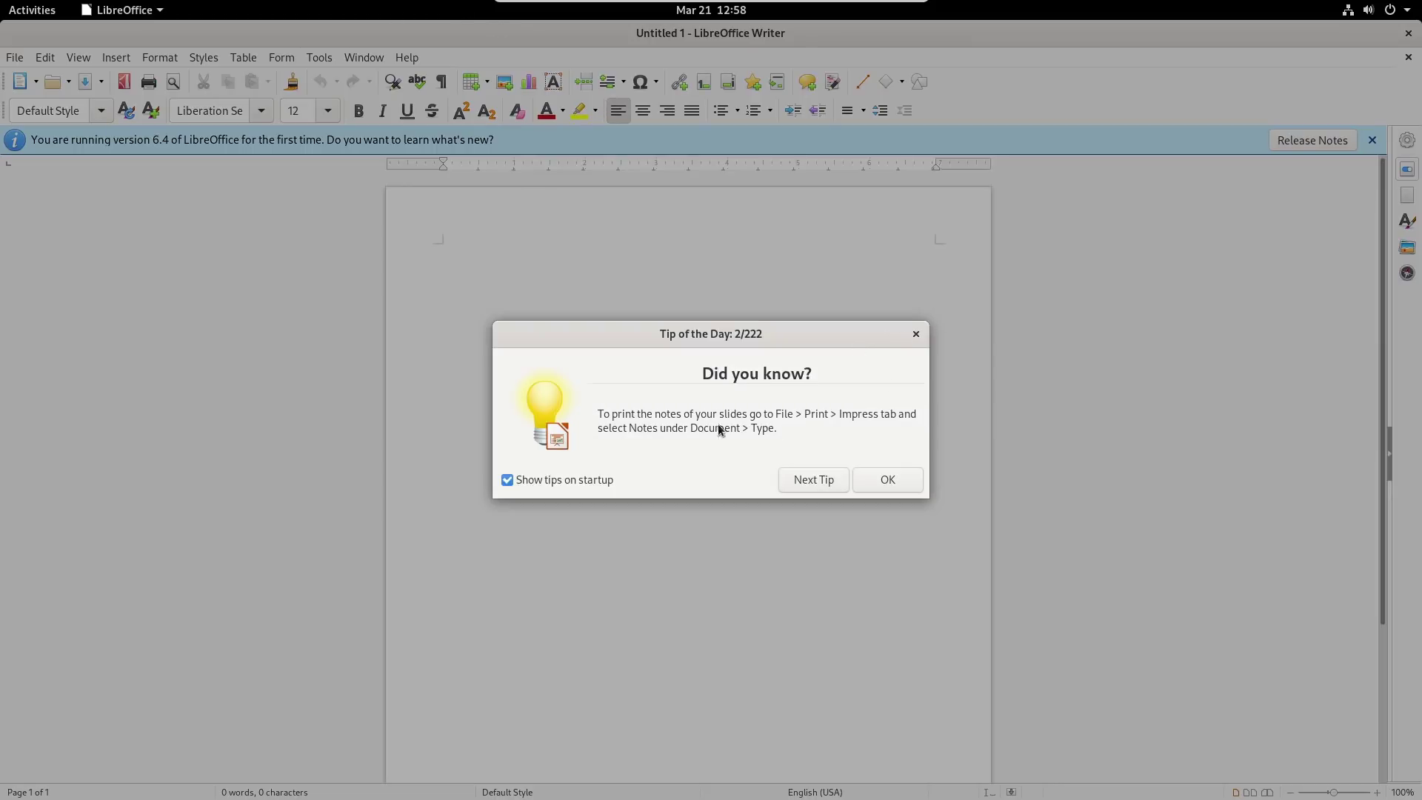
pyautogui.click(561, 486)
pyautogui.press('Return')
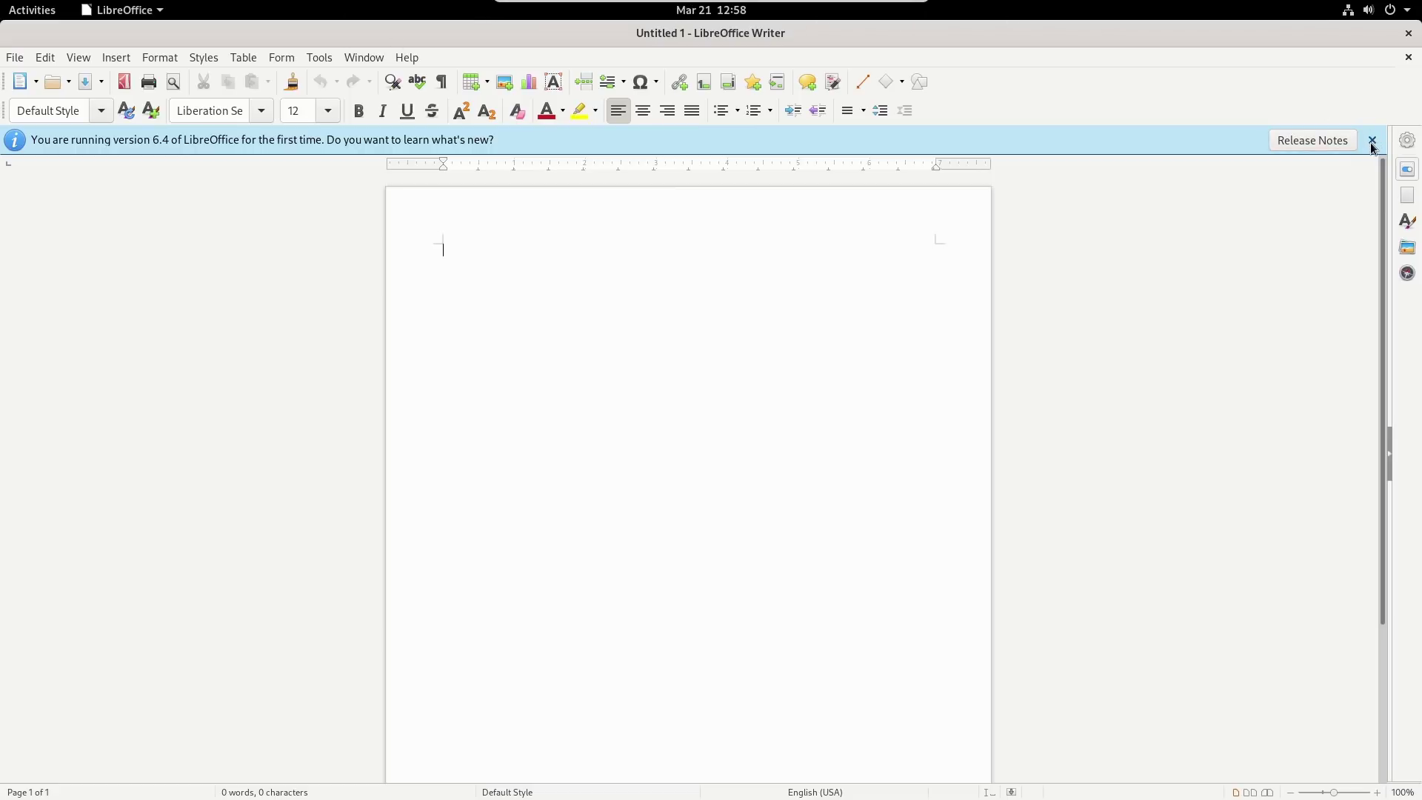
pyautogui.click(1372, 141)
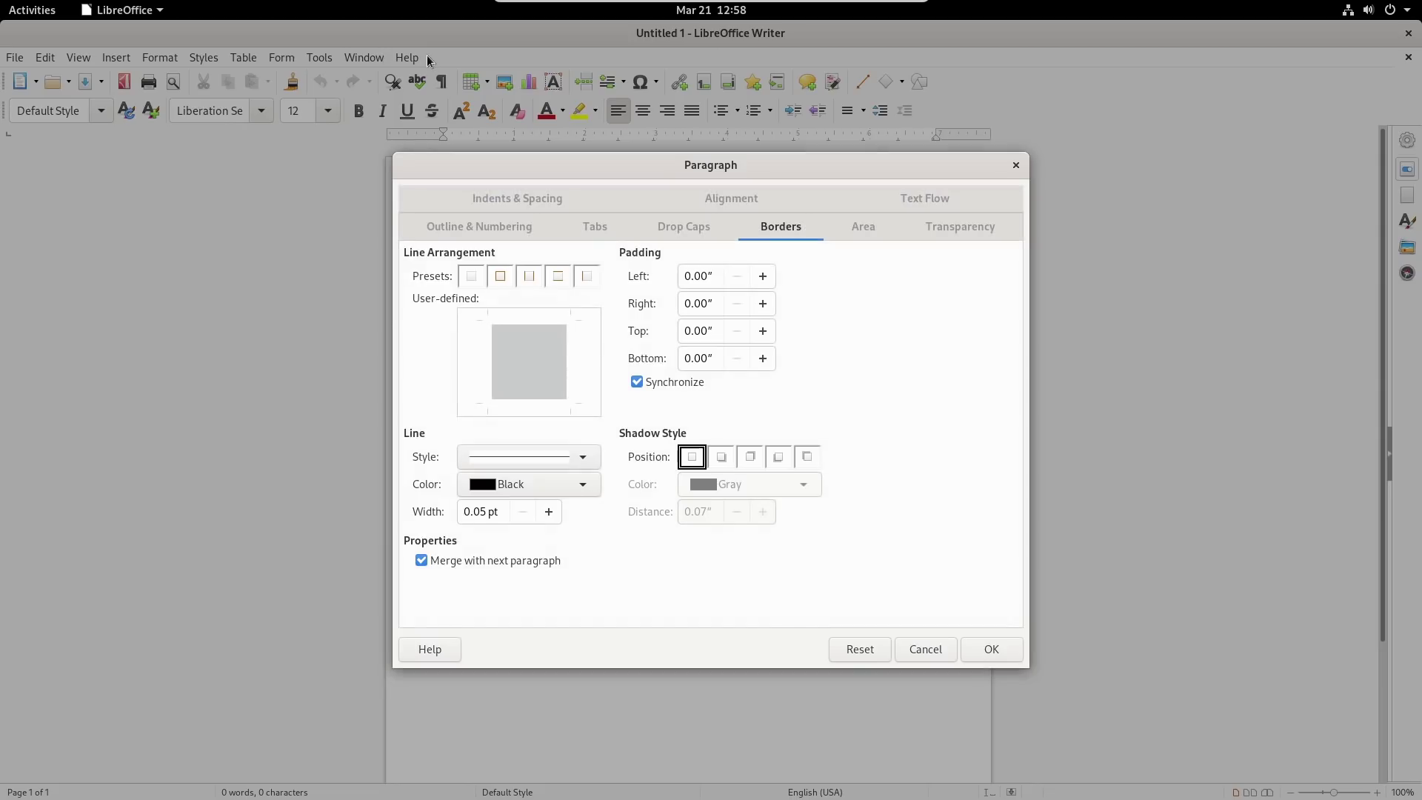
pyautogui.click(1016, 163)
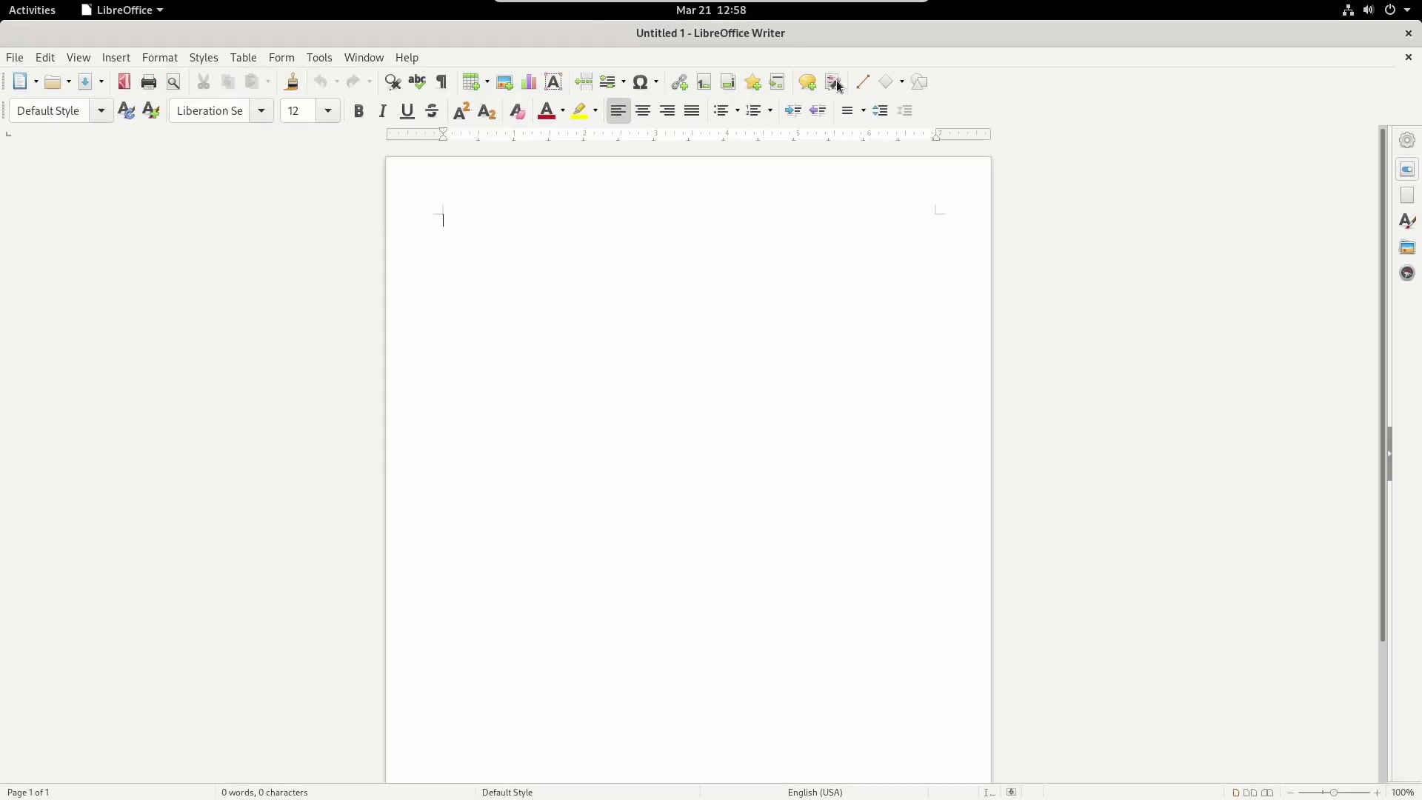
# View and close Help > About LibreOffice.
pyautogui.click(406, 57)
pyautogui.click(476, 280)
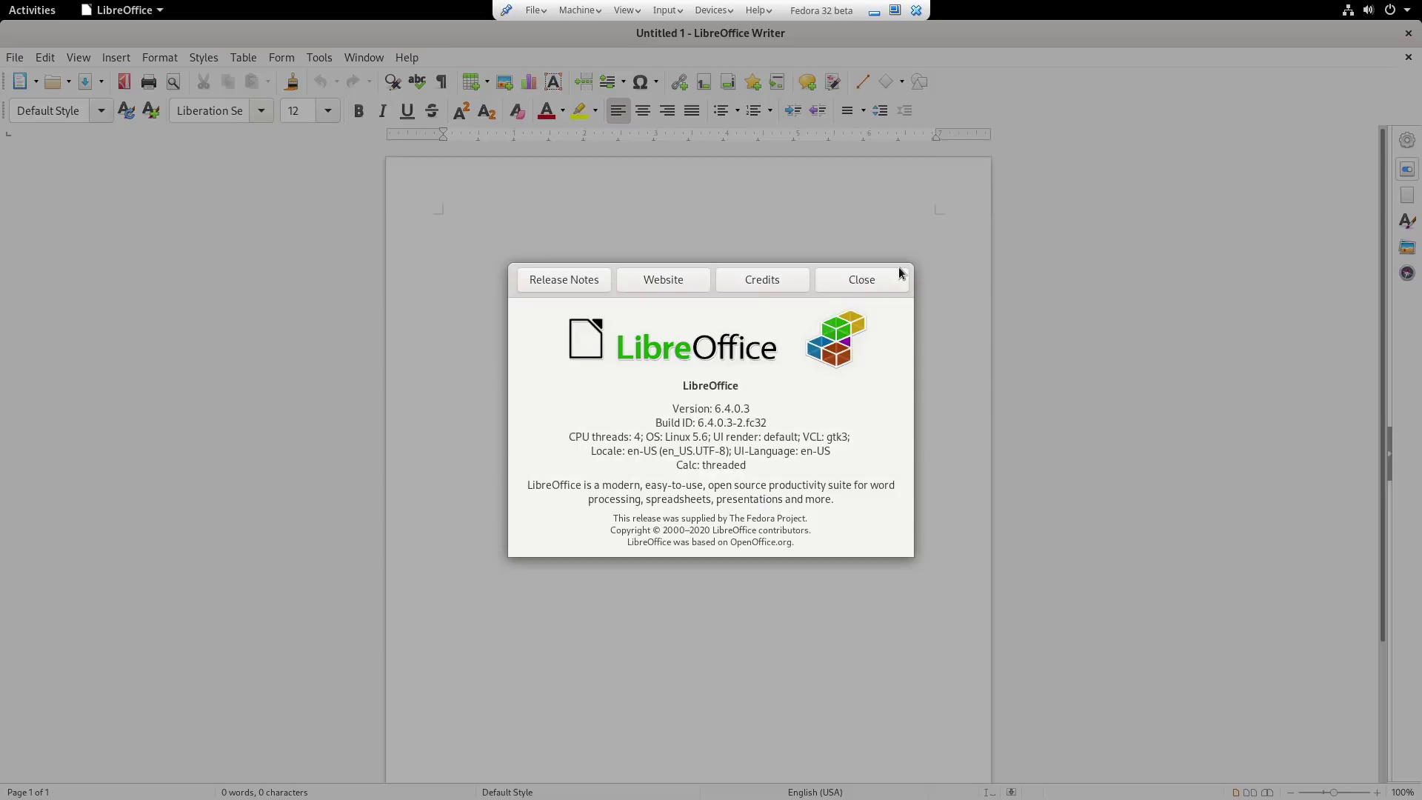
pyautogui.click(878, 284)
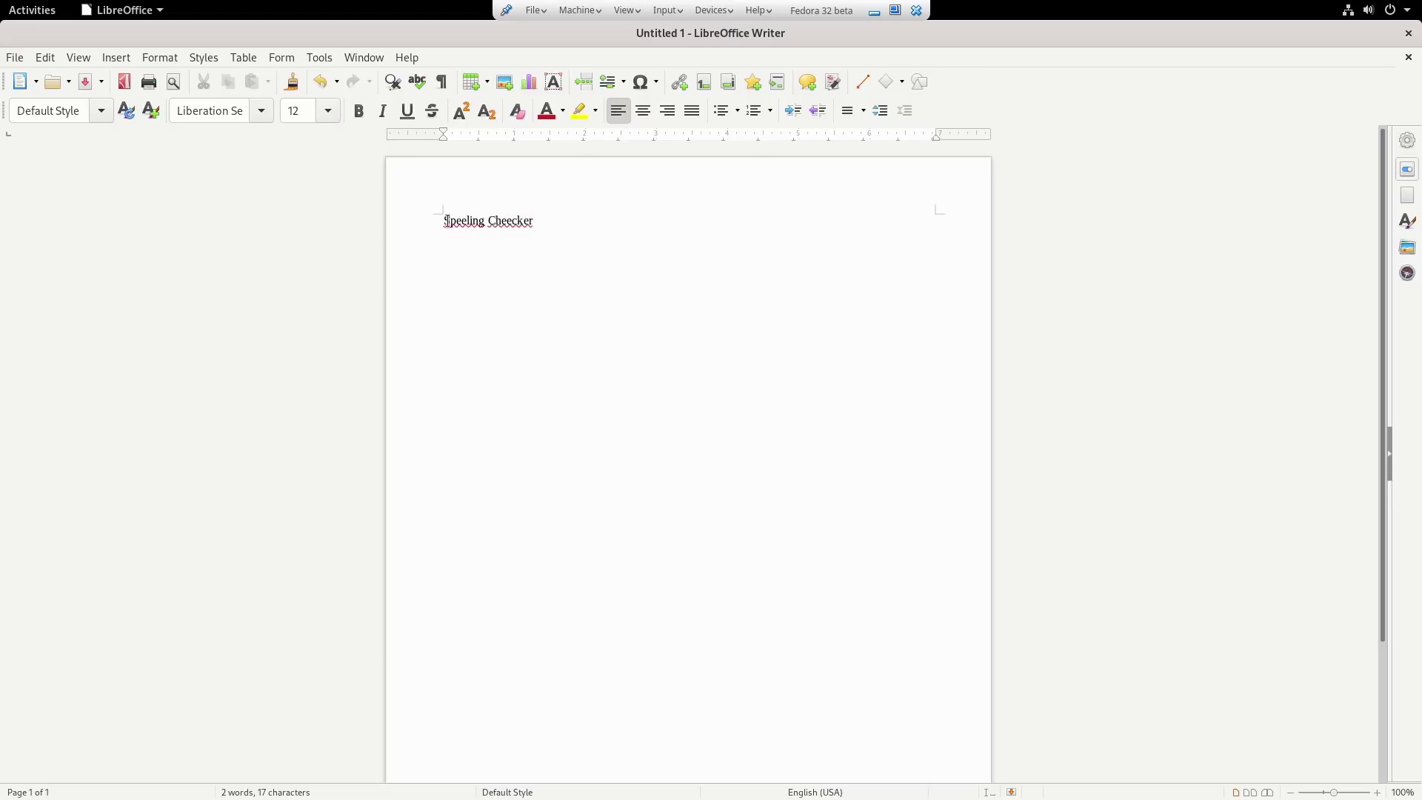
# Replace the misspelled 'Speeling' with the suggested 'Spelling'.
pyautogui.rightClick(470, 224)
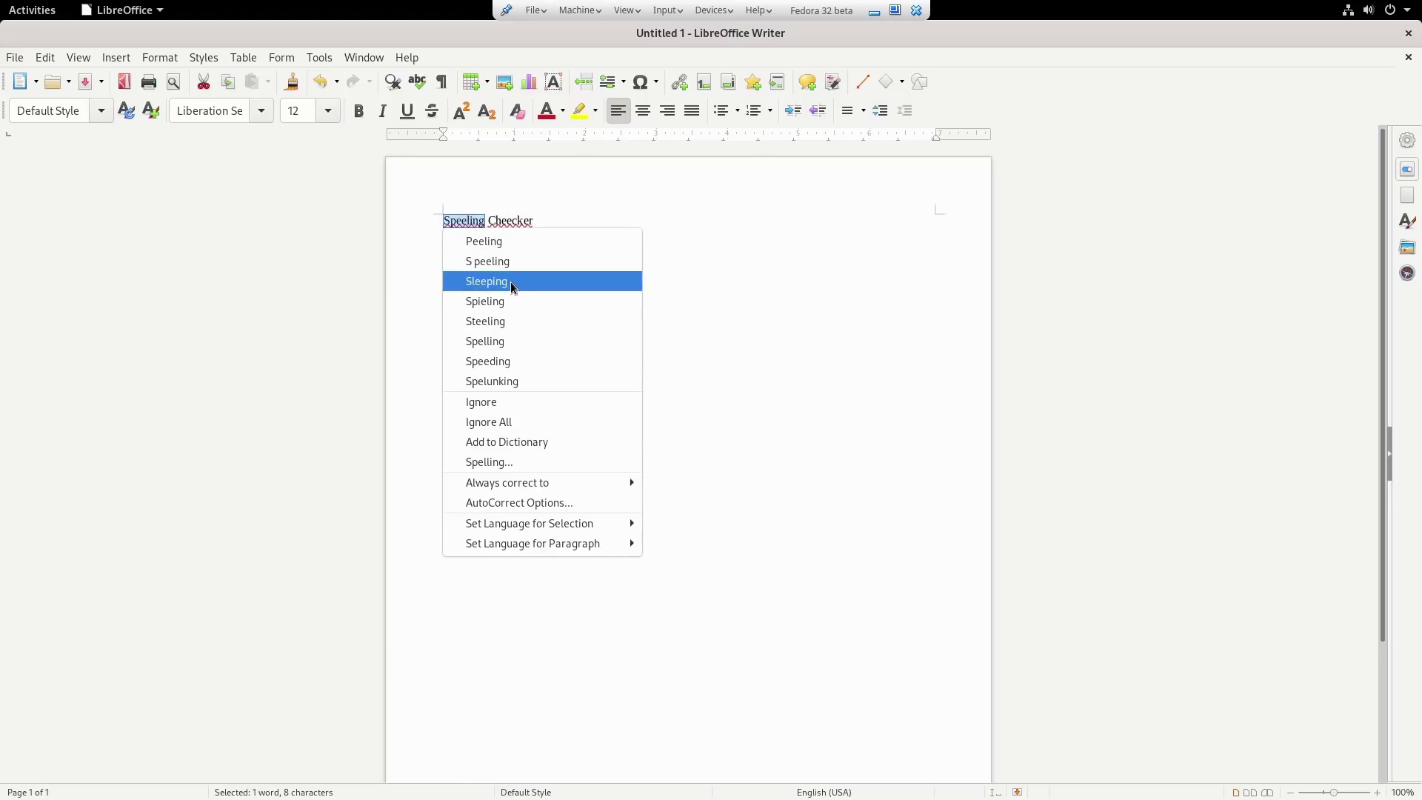
pyautogui.click(503, 342)
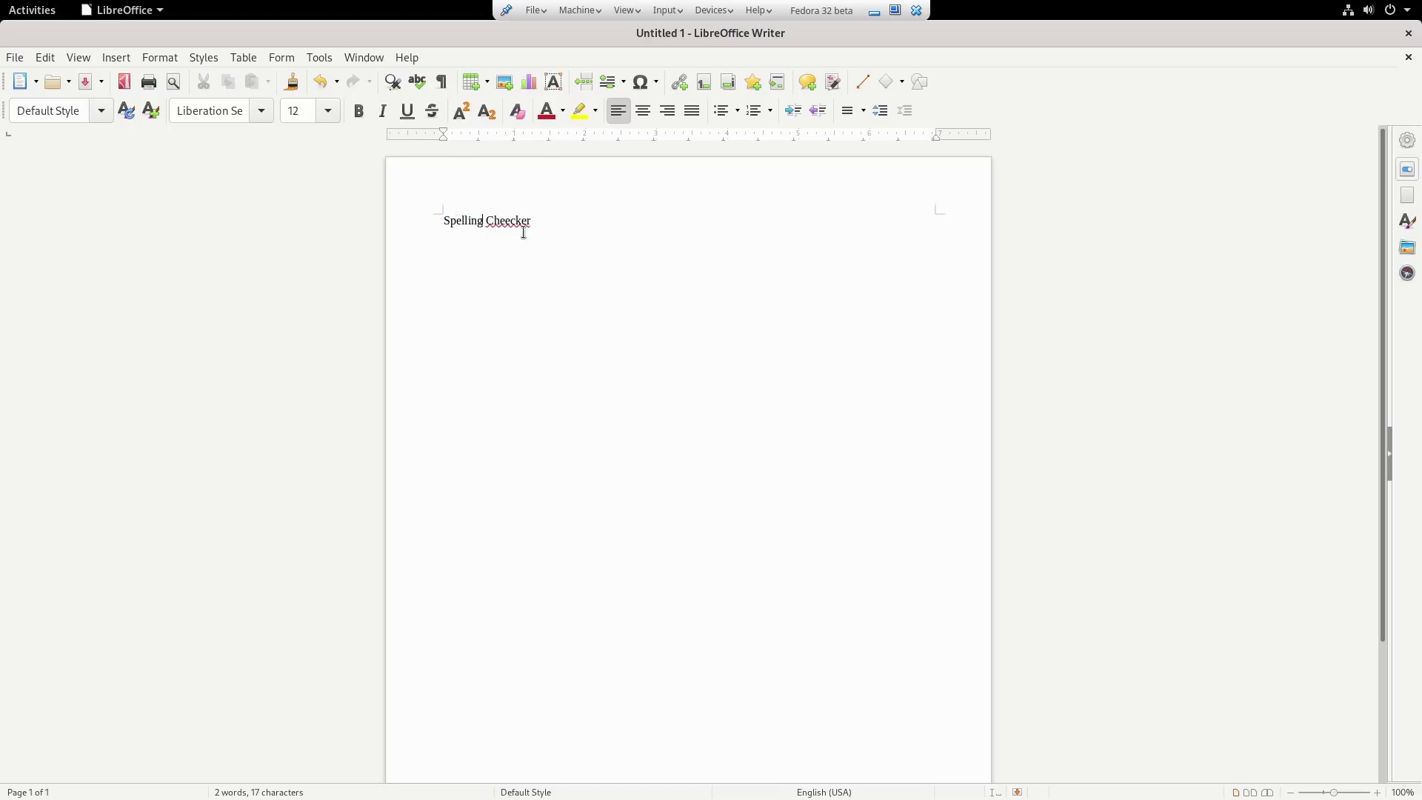
pyautogui.rightClick(516, 214)
pyautogui.click(520, 251)
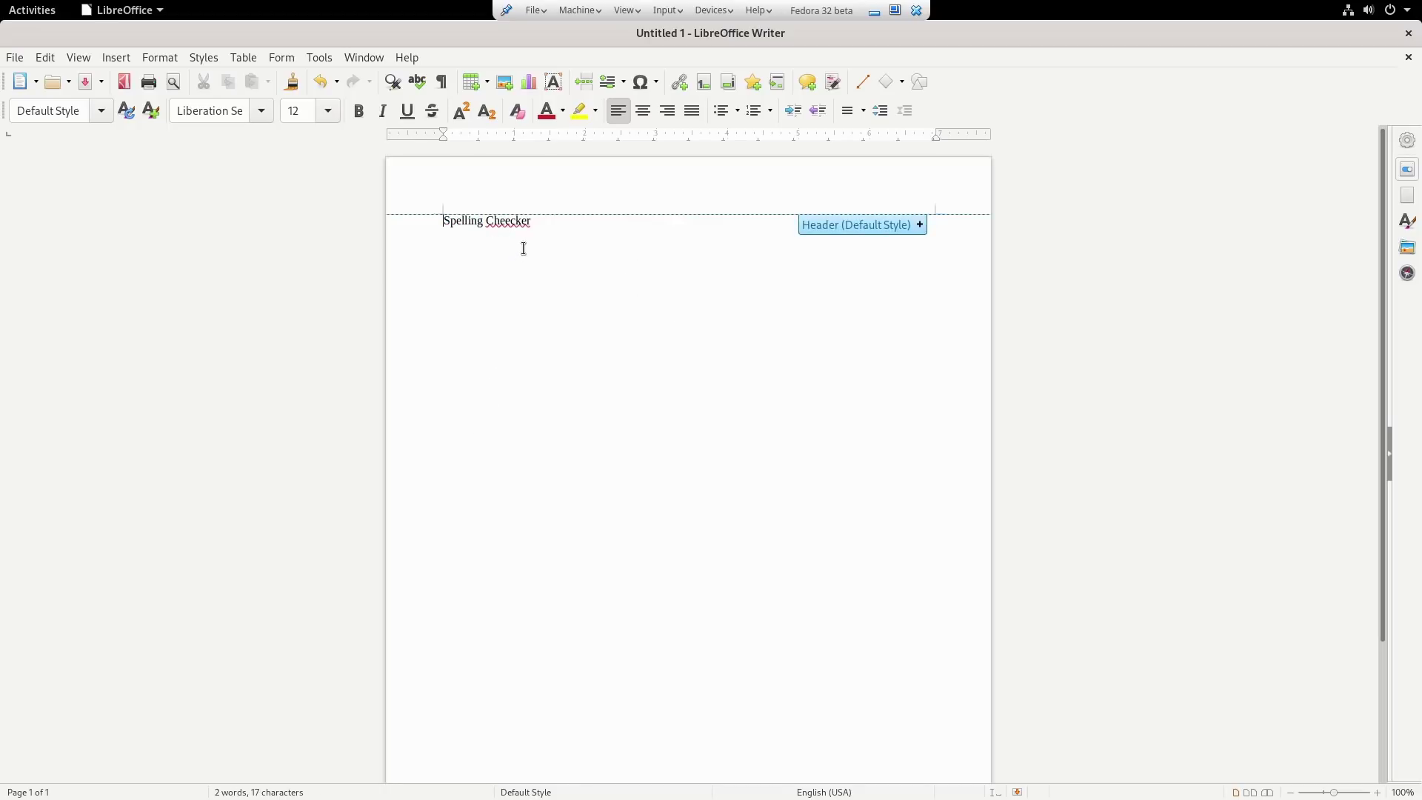
pyautogui.rightClick(514, 215)
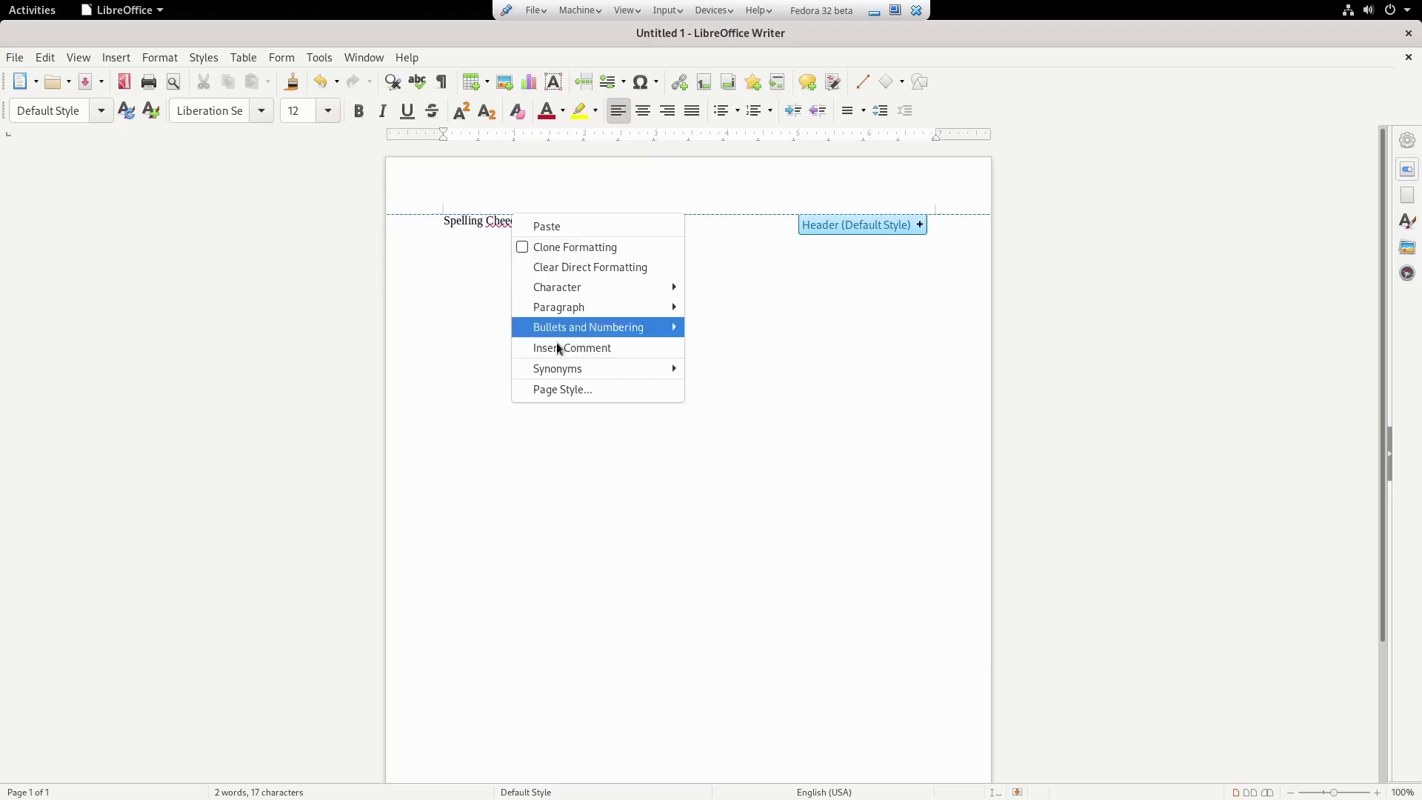
pyautogui.click(512, 260)
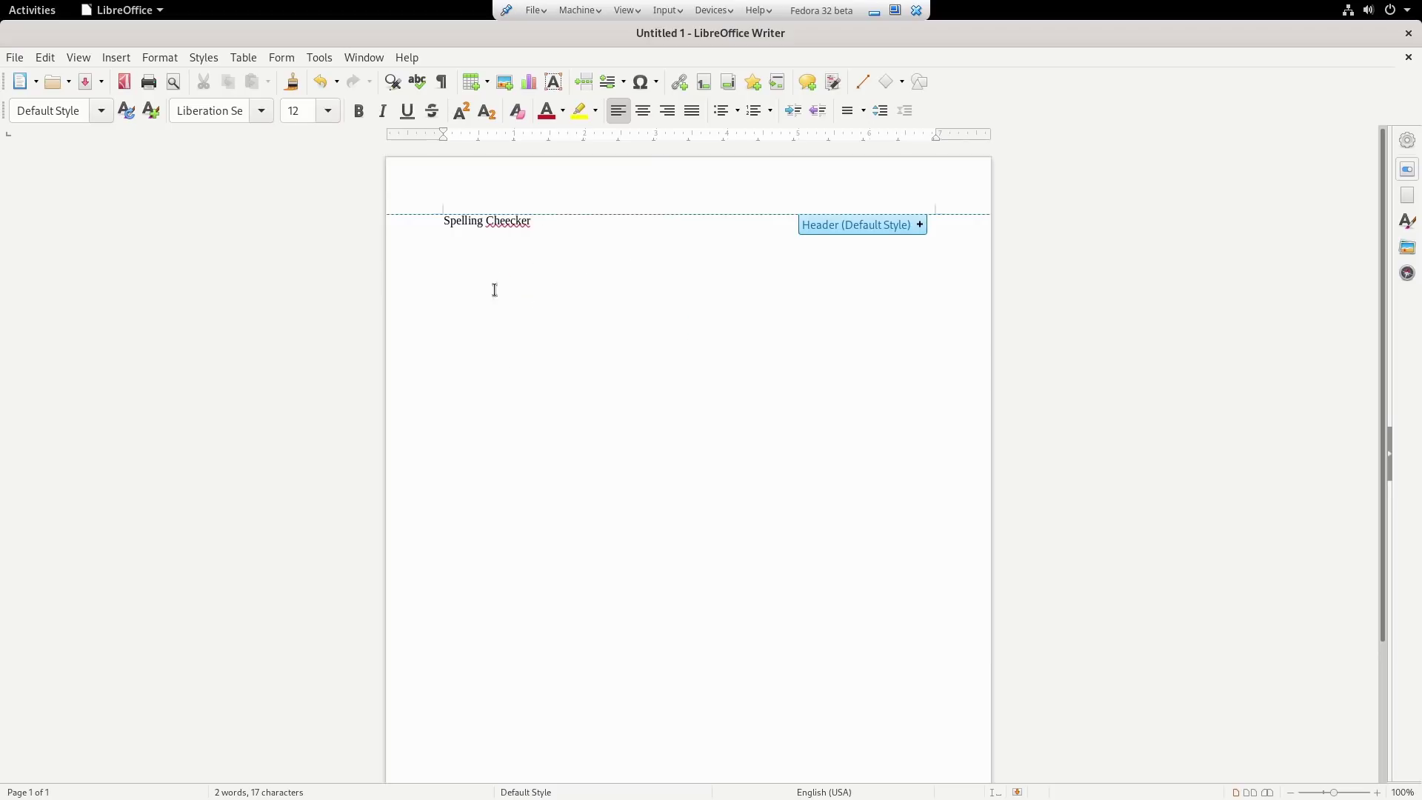
# Correct 'Cheecker' to the suggested 'Checker'.
pyautogui.rightClick(512, 223)
pyautogui.click(498, 242)
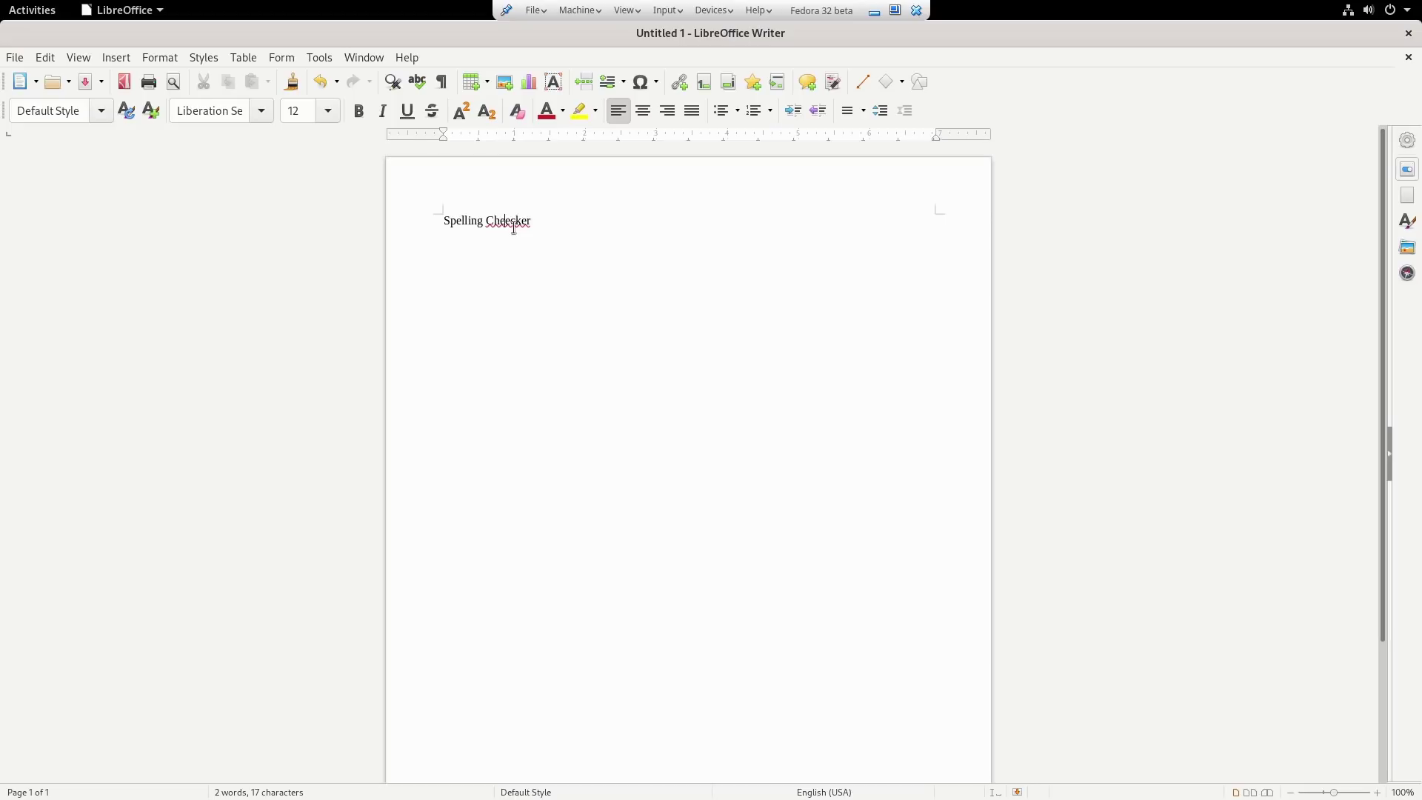
pyautogui.rightClick(514, 229)
pyautogui.click(527, 258)
# Look up synonyms for 'Spelling' without choosing one.
pyautogui.rightClick(472, 223)
pyautogui.click(459, 233)
pyautogui.rightClick(459, 223)
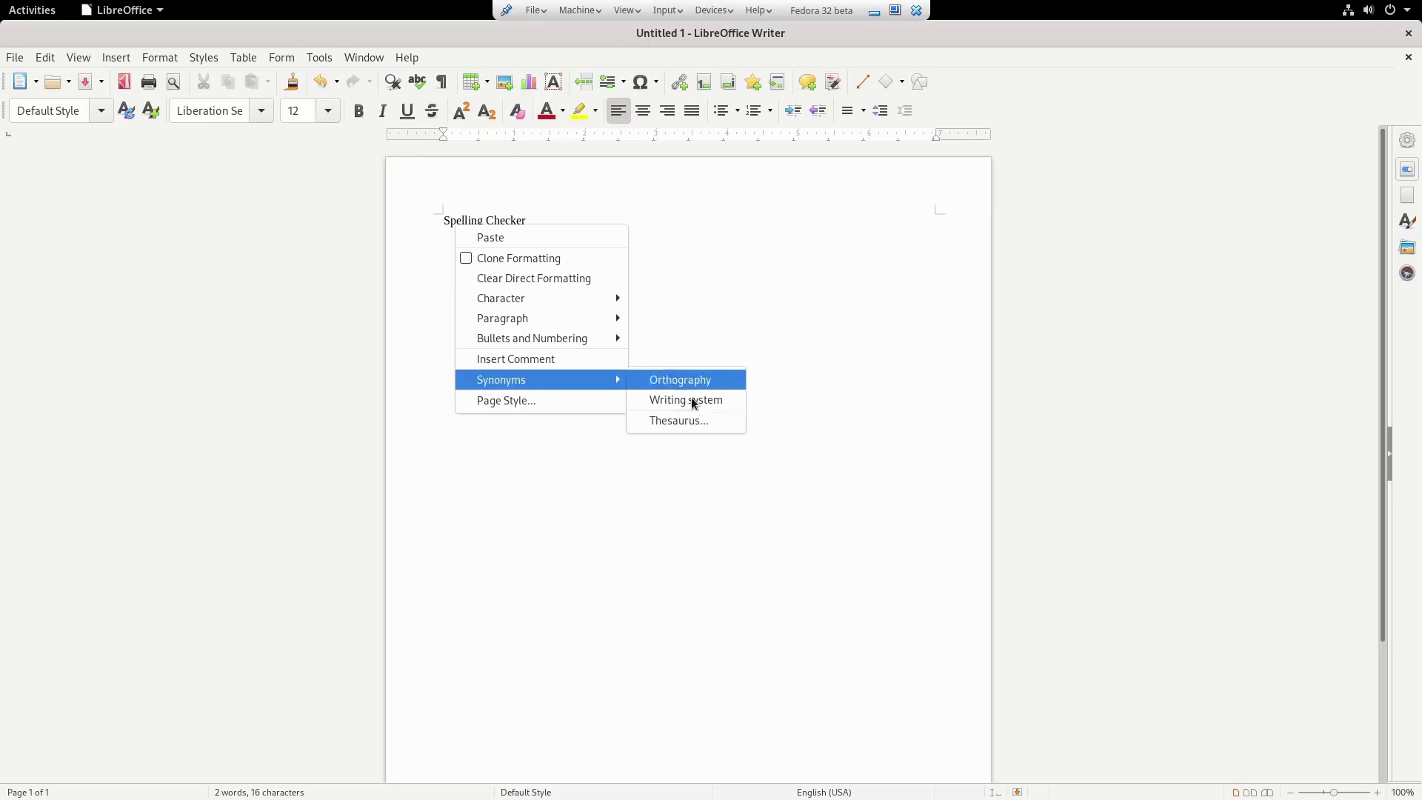
pyautogui.click(805, 264)
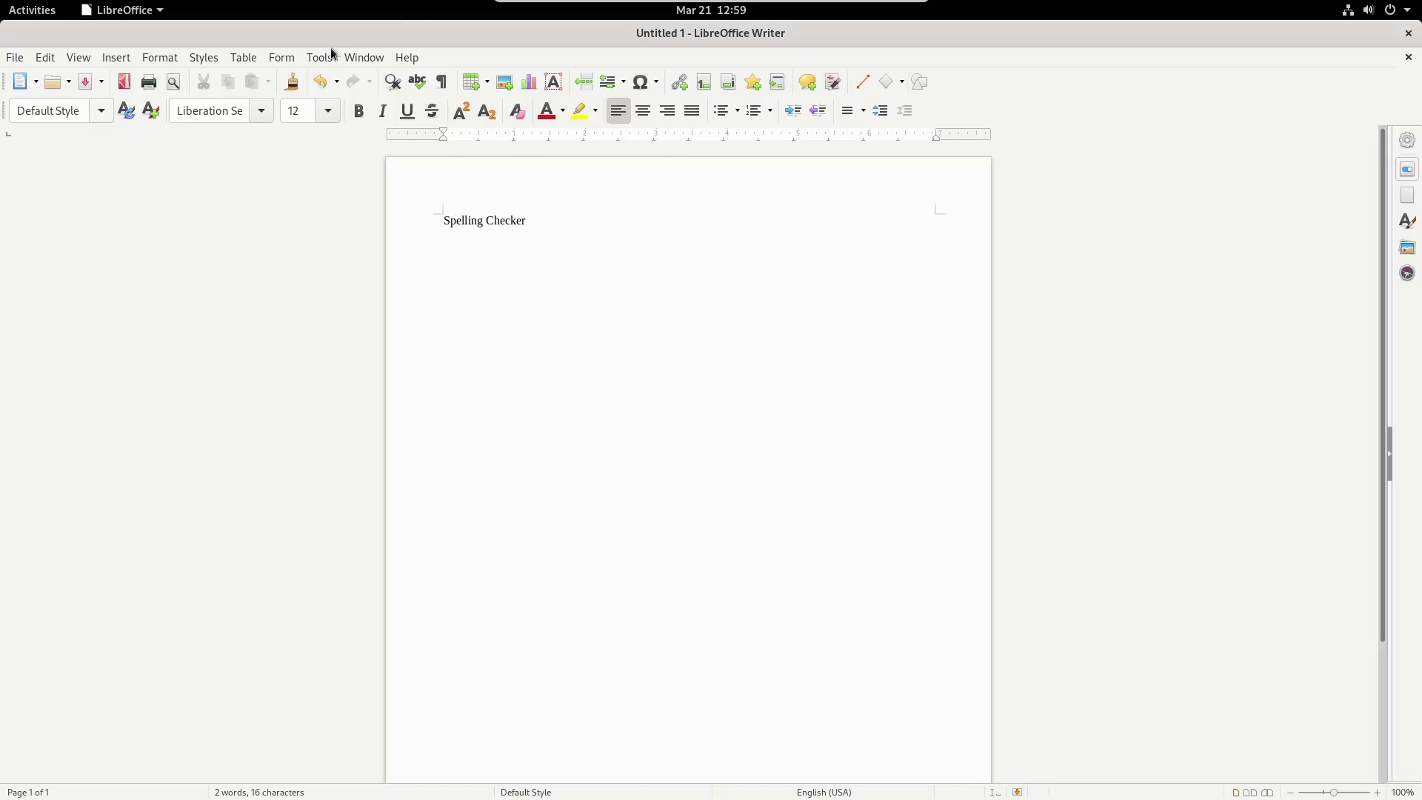
pyautogui.click(117, 59)
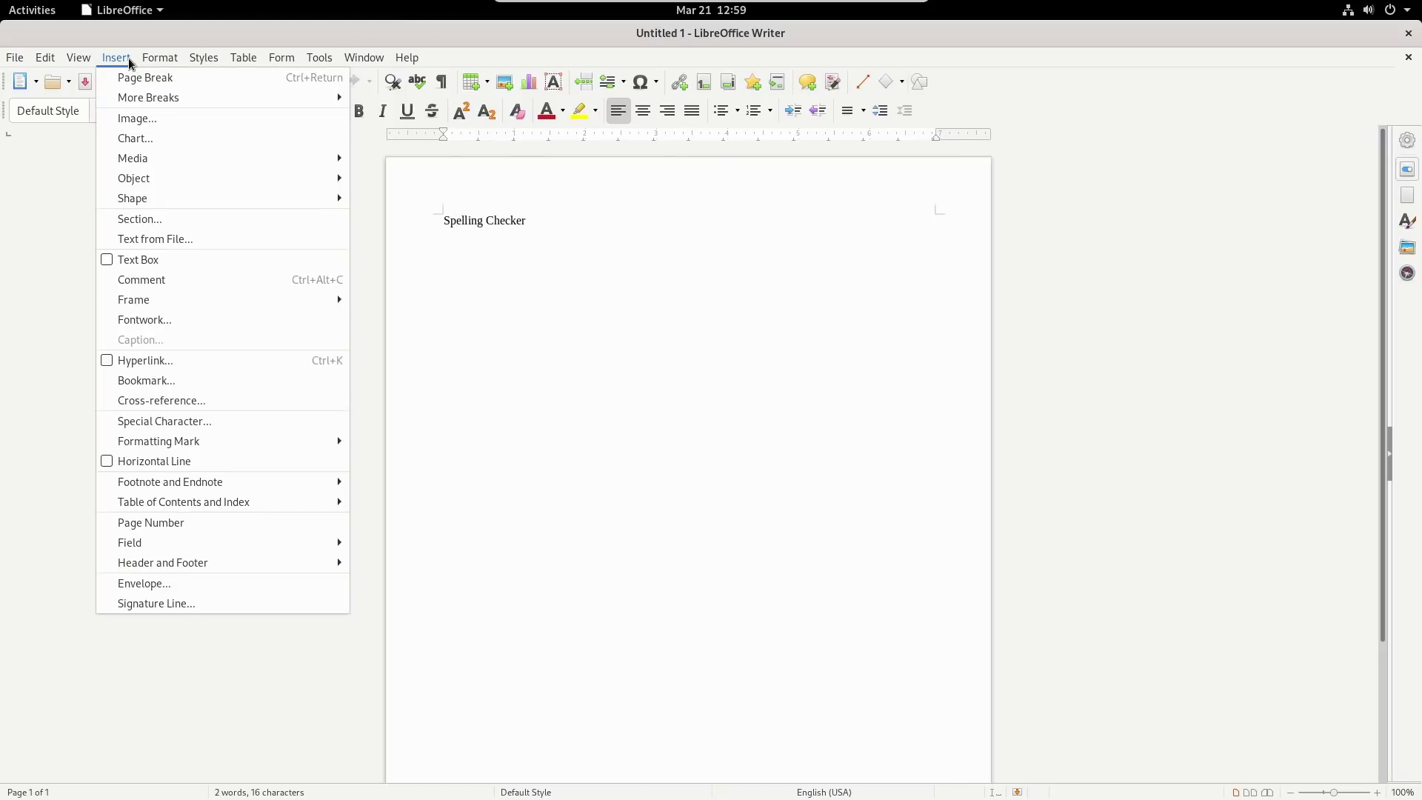
pyautogui.moveTo(181, 59)
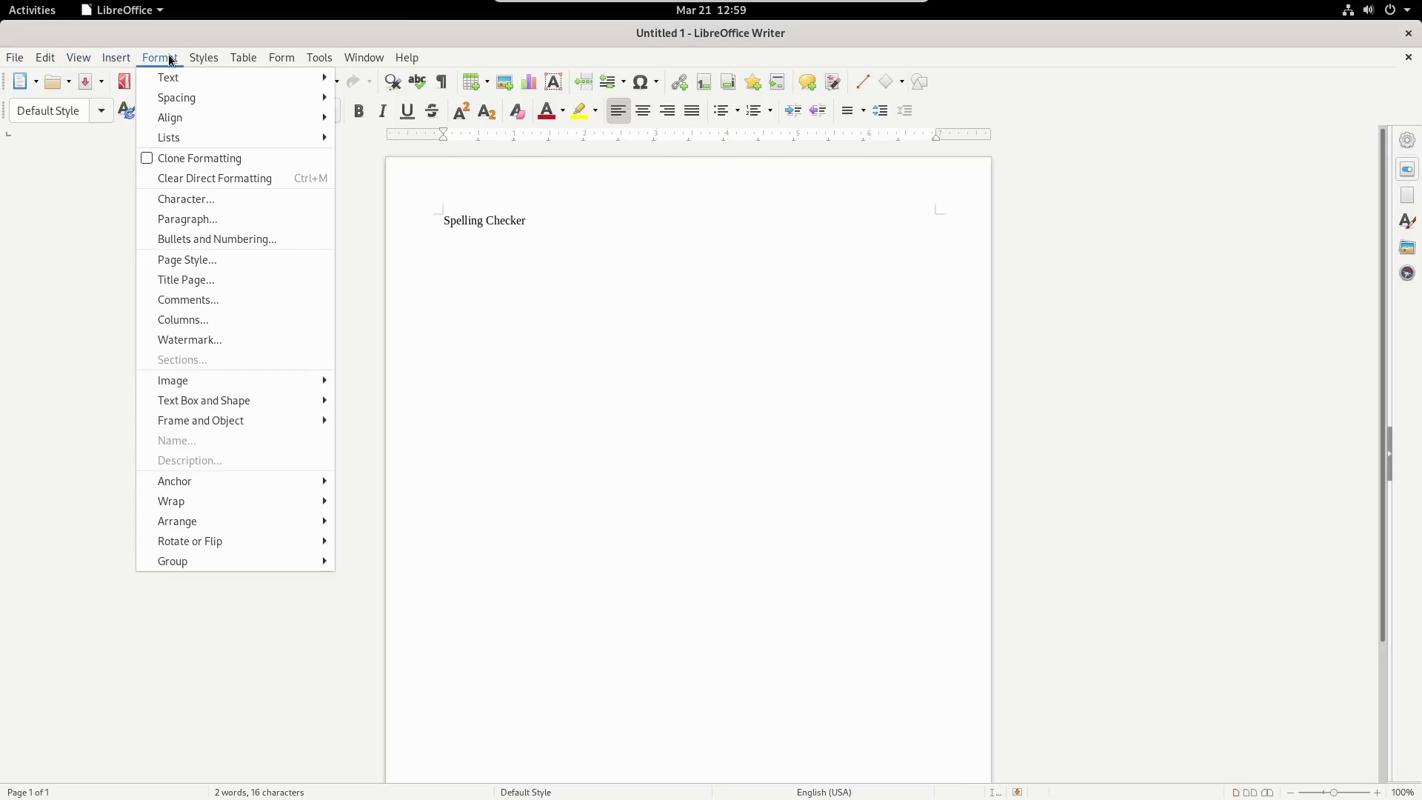
pyautogui.moveTo(123, 63)
pyautogui.moveTo(79, 58)
pyautogui.moveTo(146, 131)
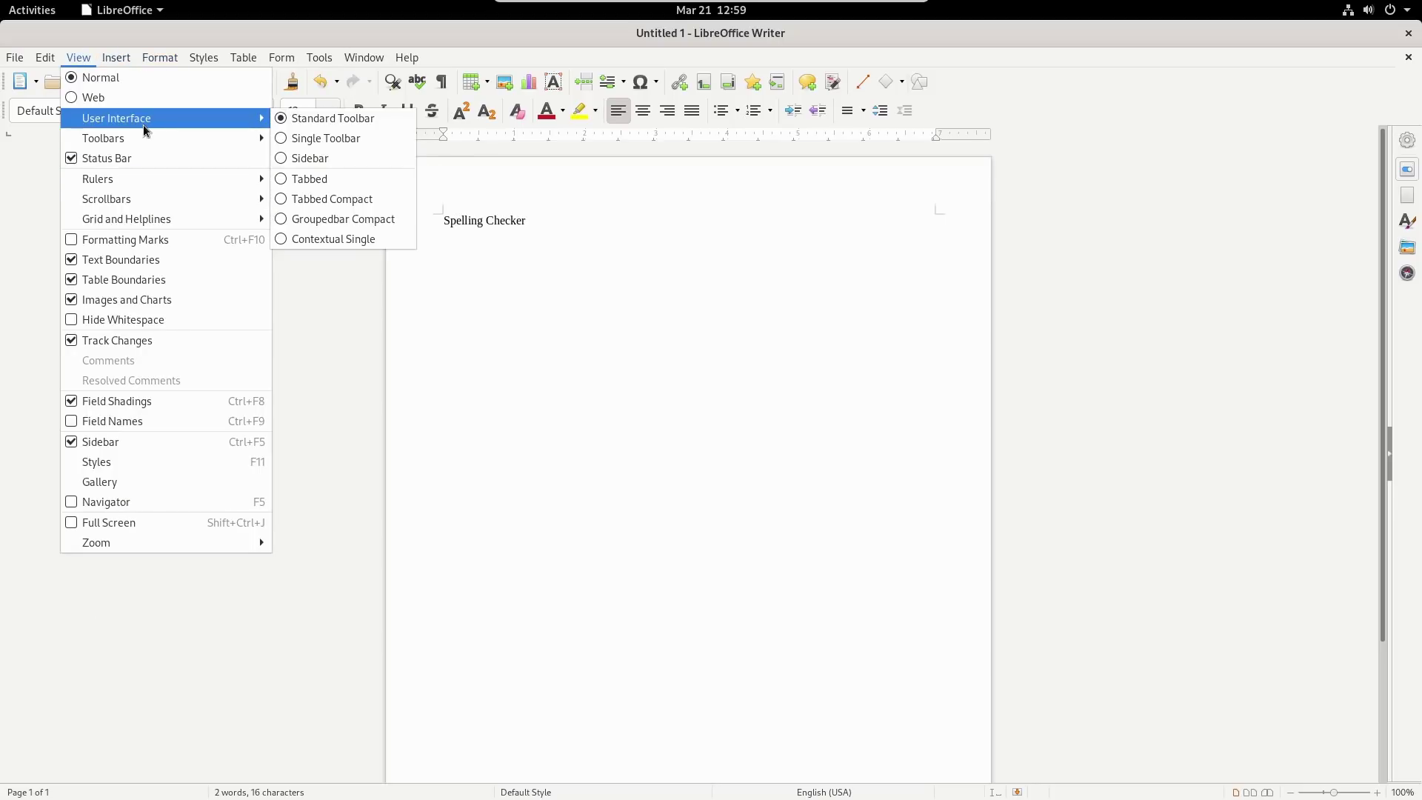
pyautogui.click(324, 181)
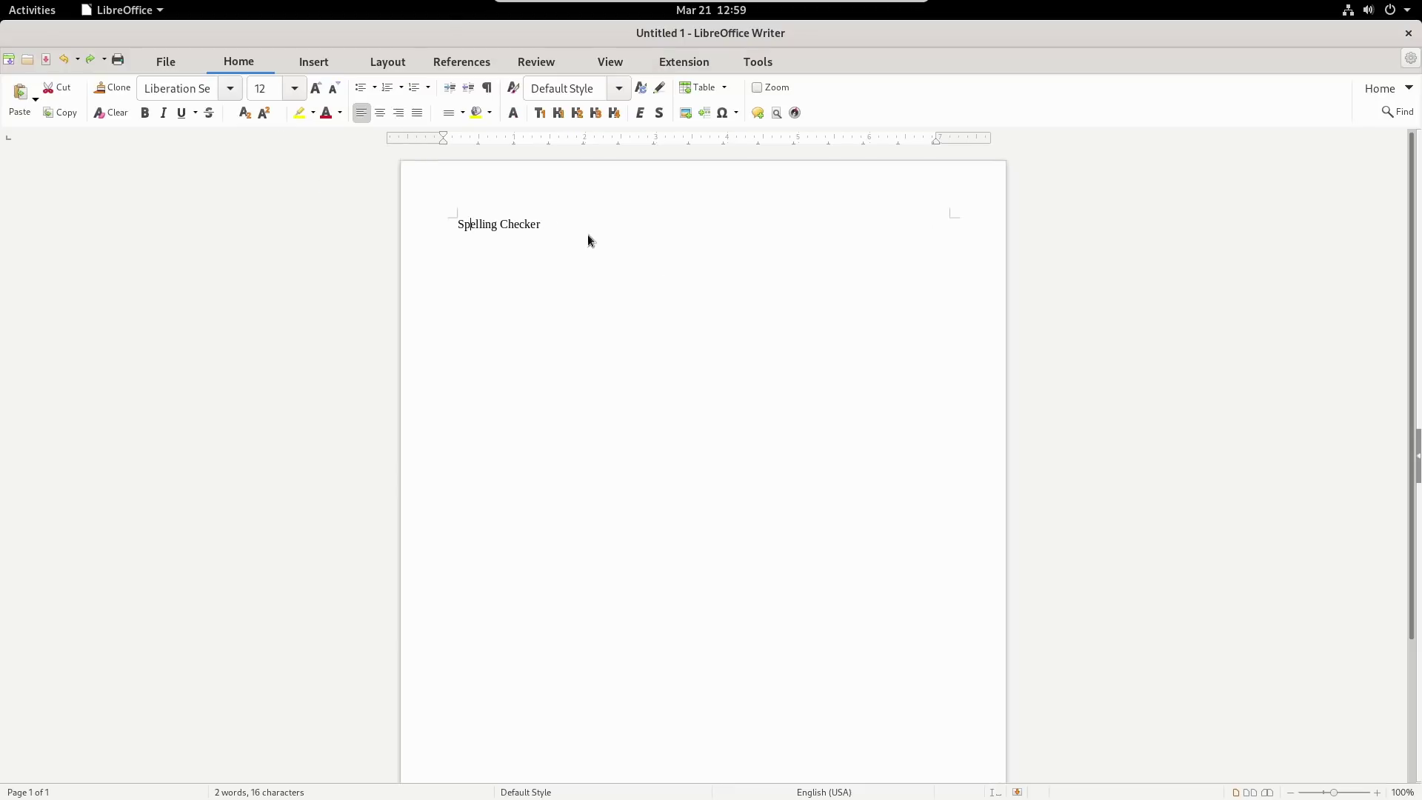
pyautogui.click(163, 70)
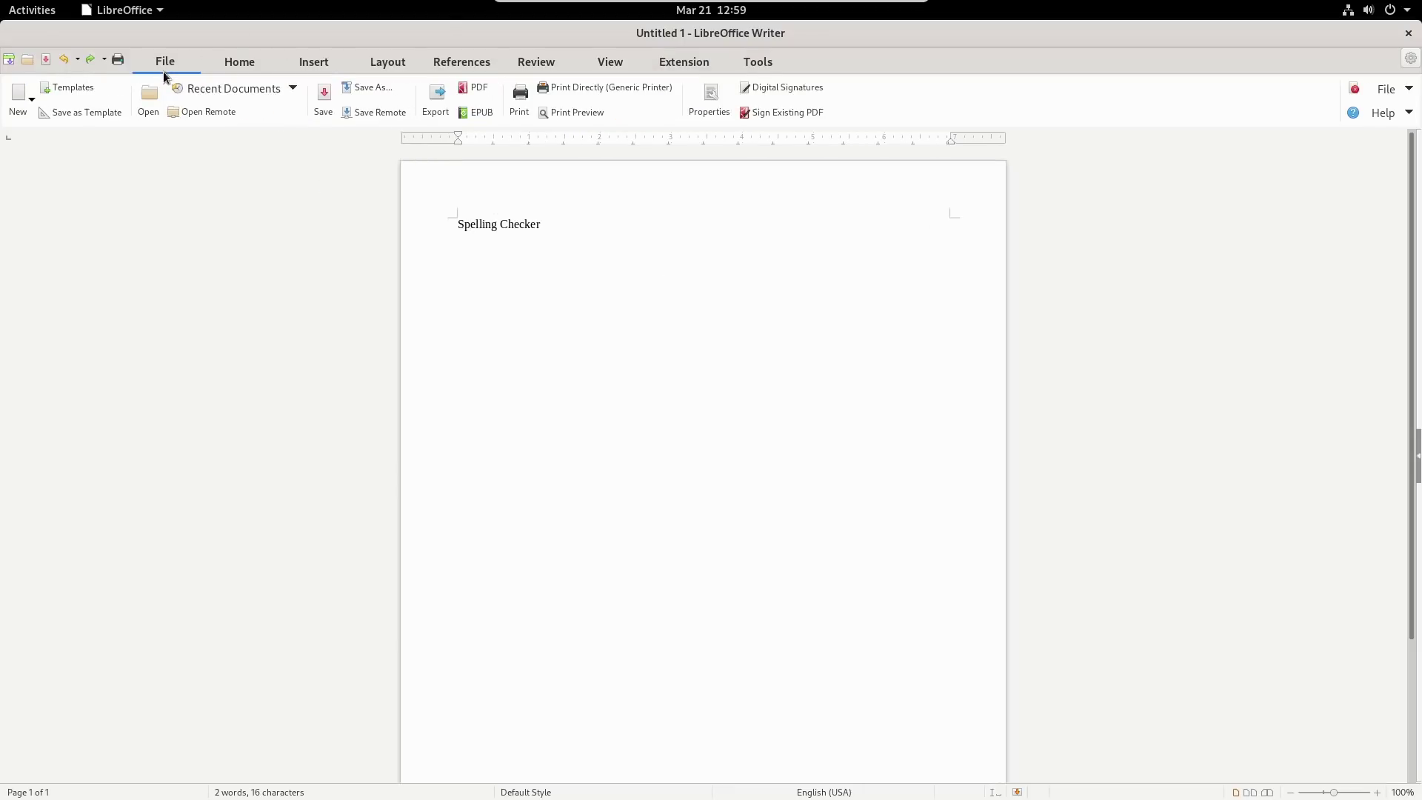
pyautogui.click(234, 62)
pyautogui.click(314, 65)
pyautogui.click(387, 63)
pyautogui.click(448, 63)
pyautogui.click(544, 63)
pyautogui.click(608, 64)
pyautogui.click(689, 62)
pyautogui.click(742, 64)
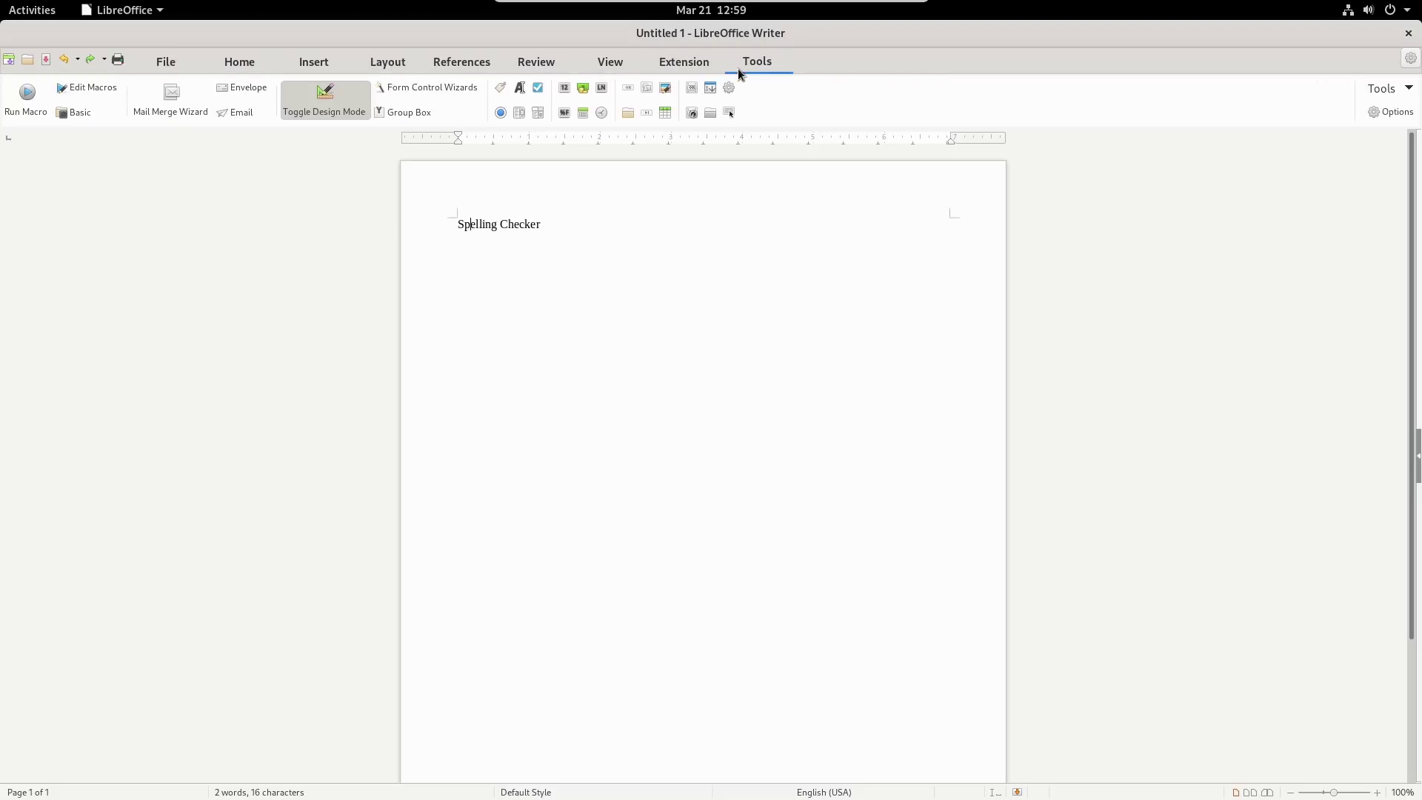
pyautogui.click(154, 64)
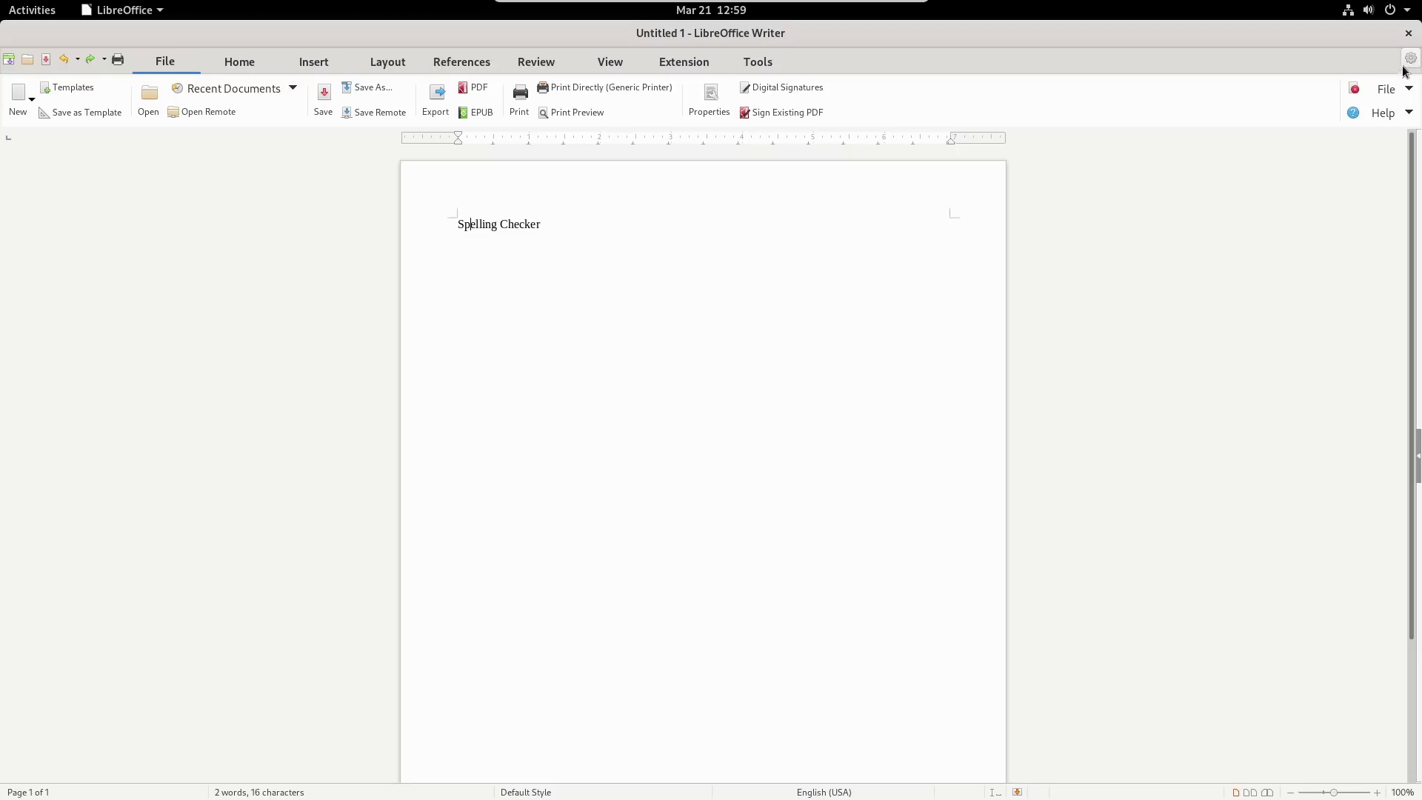
pyautogui.click(1409, 58)
pyautogui.moveTo(1349, 97)
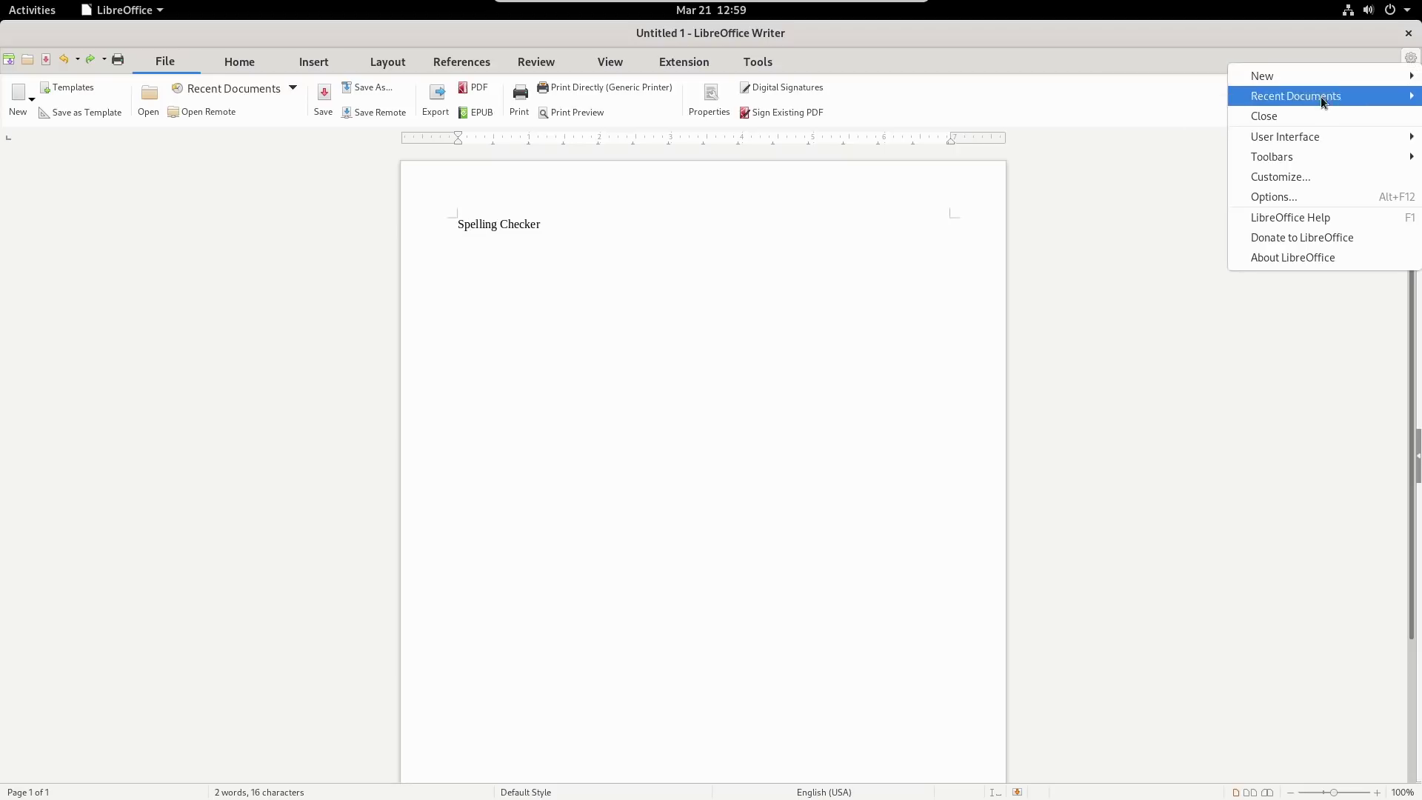
pyautogui.moveTo(1323, 144)
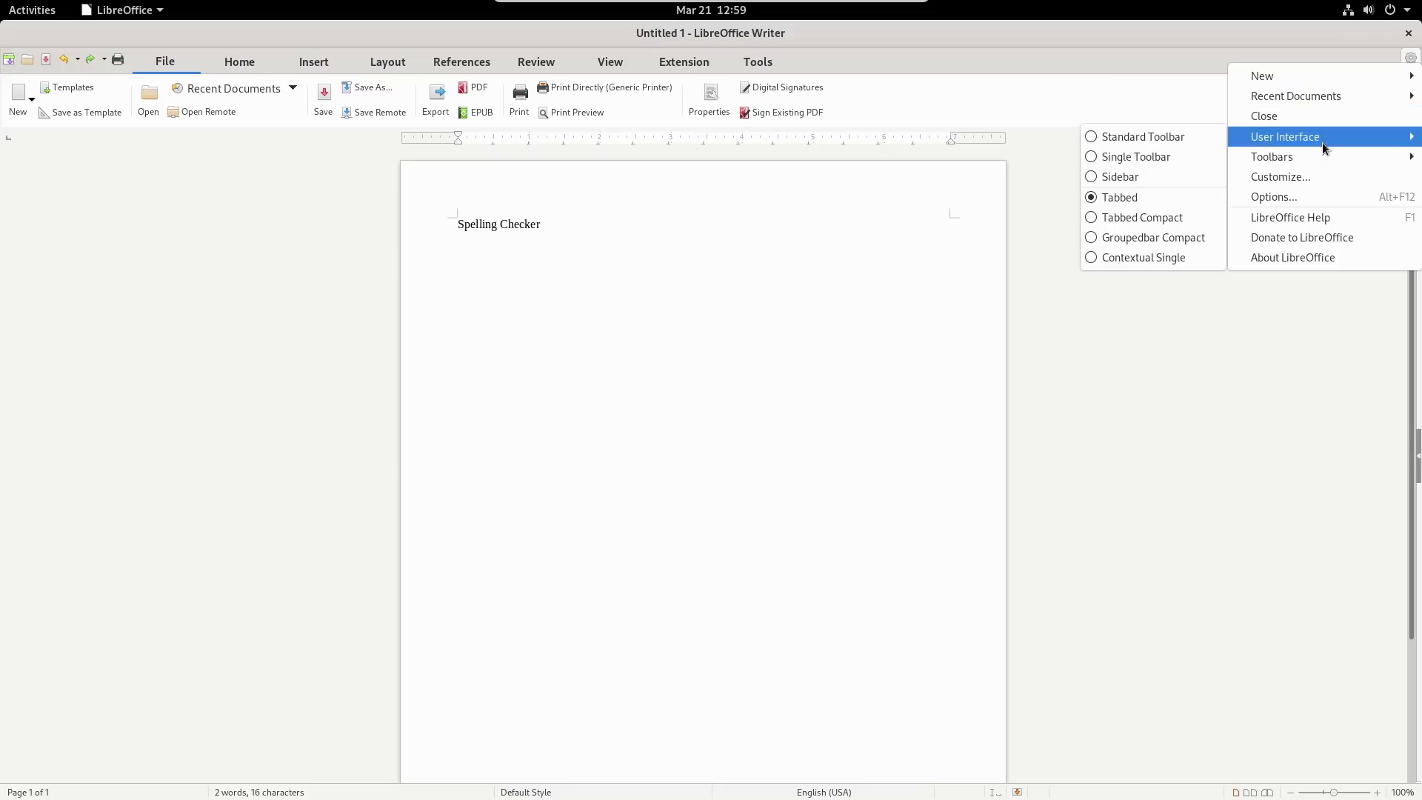
pyautogui.click(1144, 143)
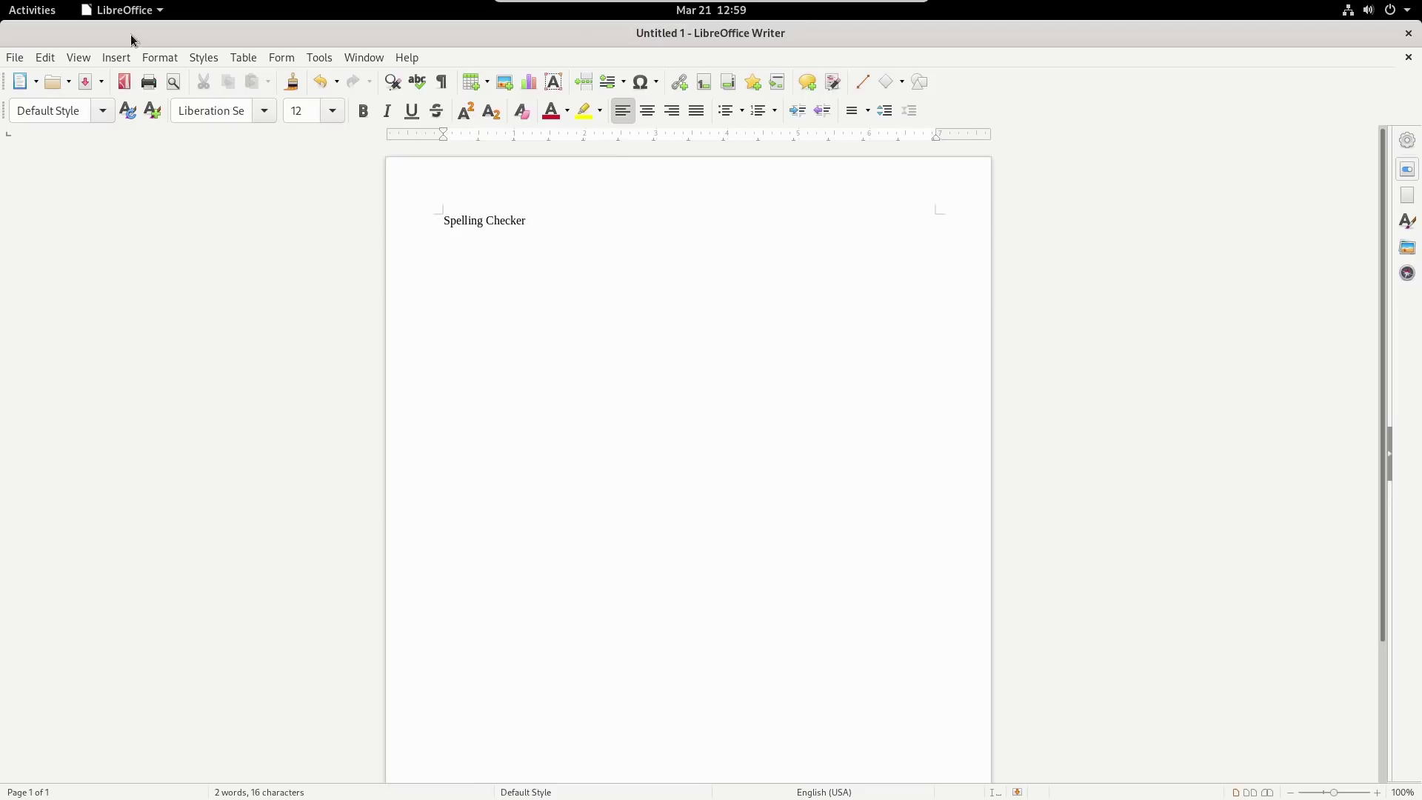
# Close the Writer document without saving and briefly search the app grid for 'twe'.
pyautogui.click(1409, 34)
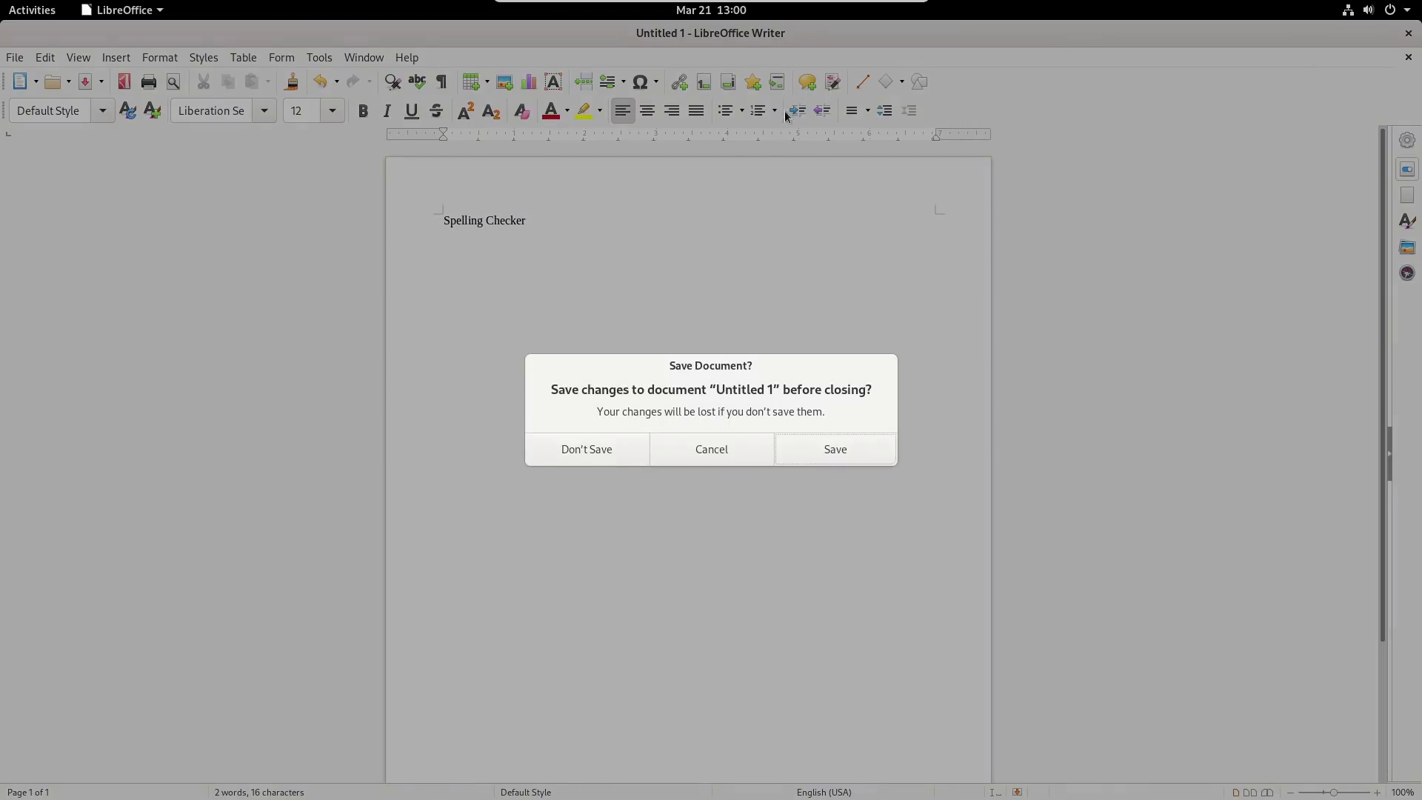
pyautogui.click(622, 450)
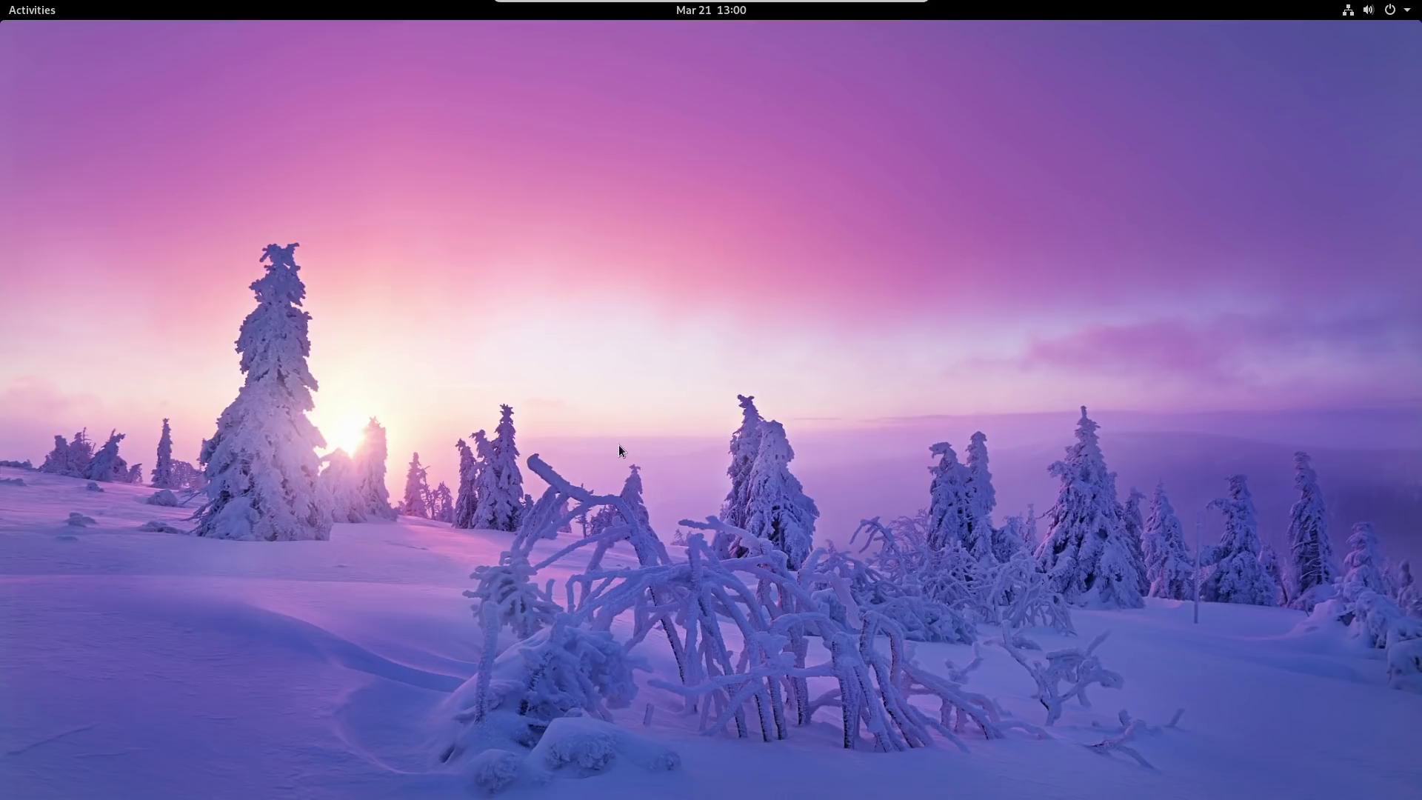
pyautogui.moveTo(3, 4)
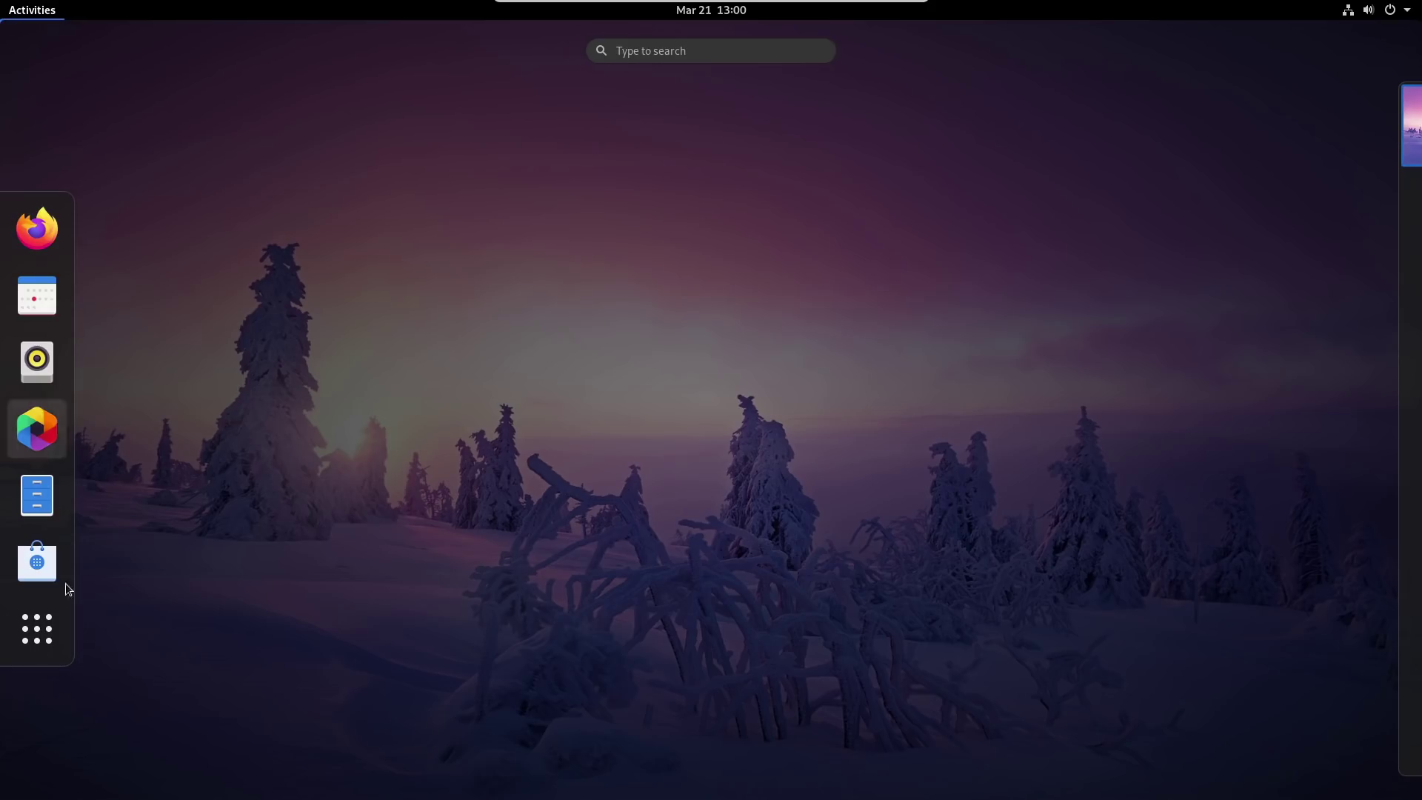
pyautogui.click(43, 644)
pyautogui.write('twe')
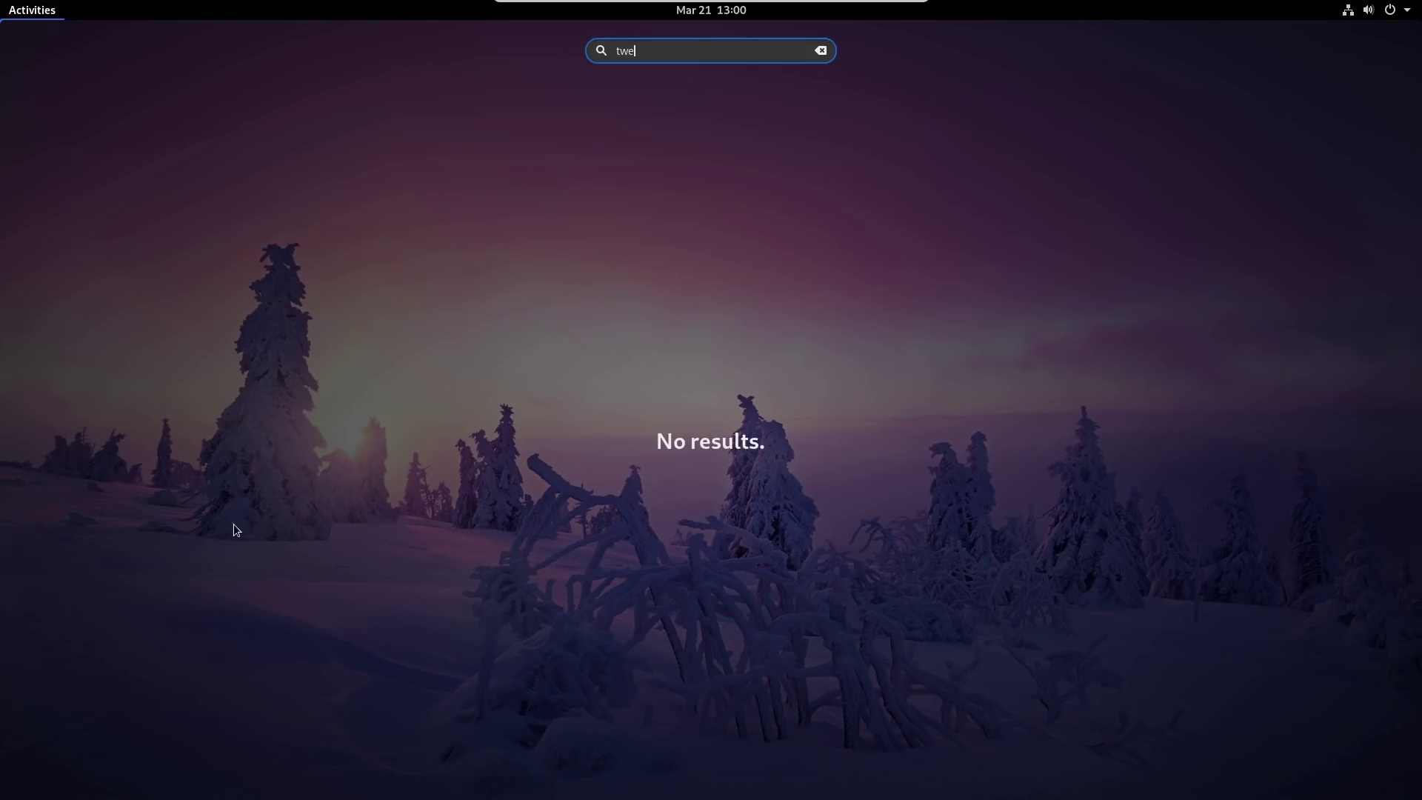
pyautogui.press('BackSpace')
pyautogui.press('BackSpace')
pyautogui.press('BackSpace')
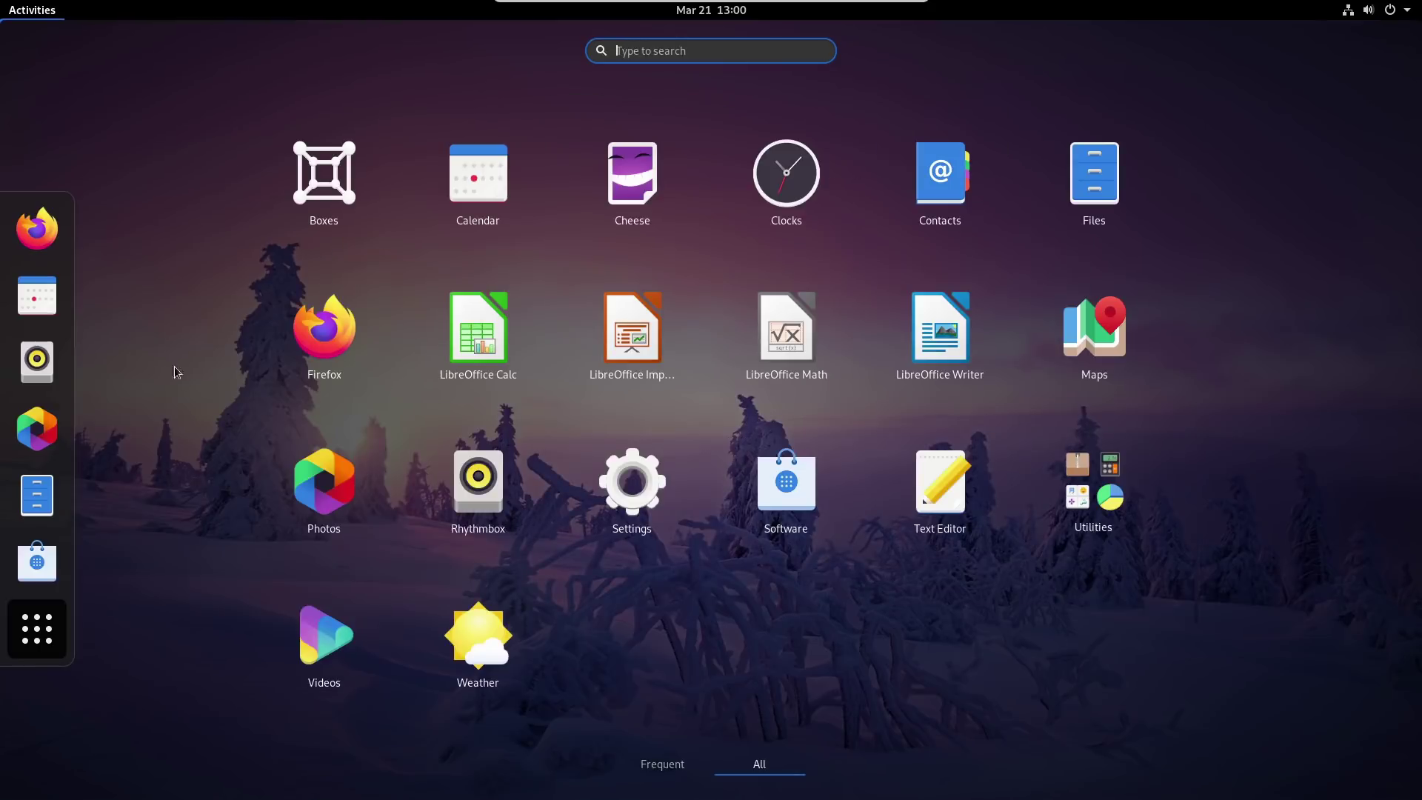
pyautogui.click(22, 641)
pyautogui.click(312, 465)
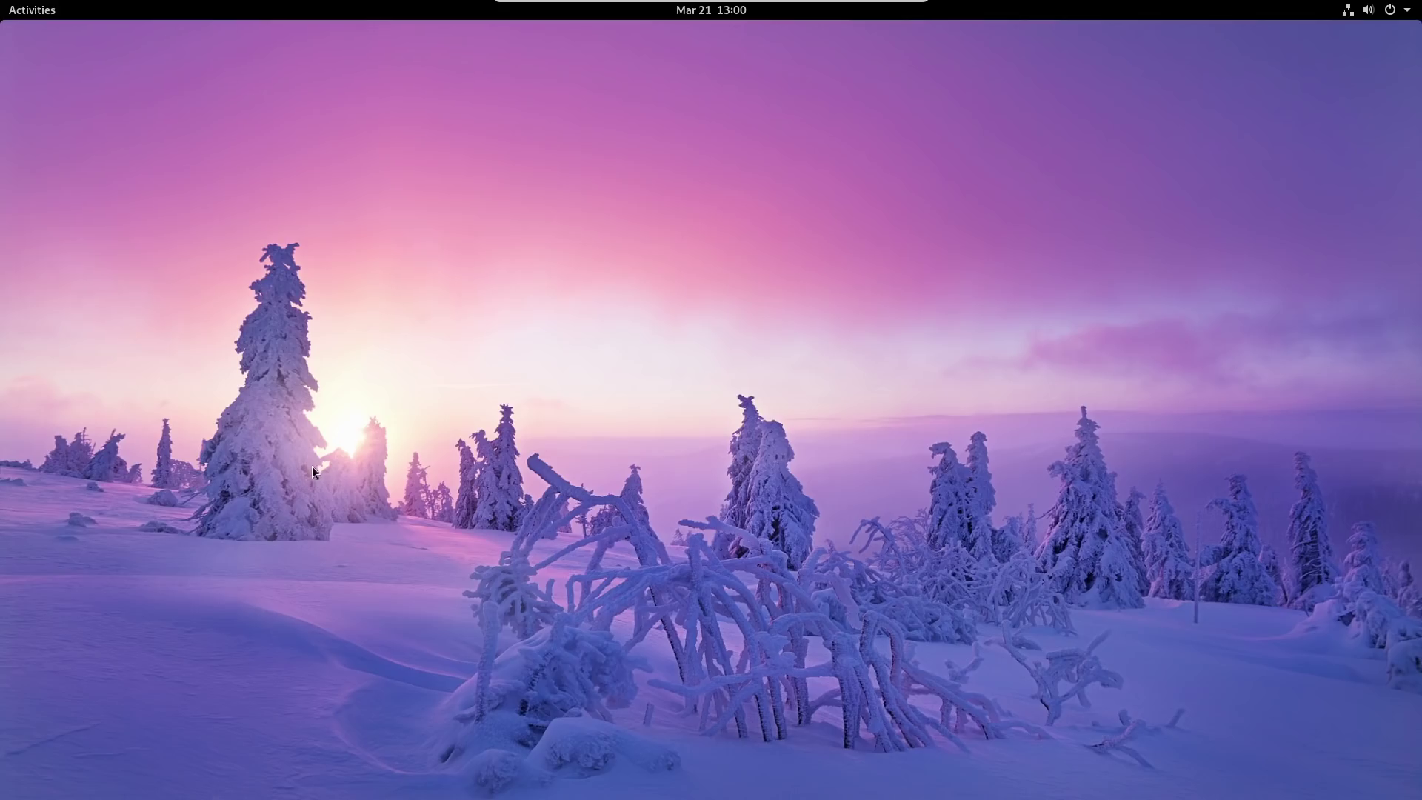
# Launch Software, search 'tweaks' and install GNOME Tweaks.
pyautogui.click(30, 10)
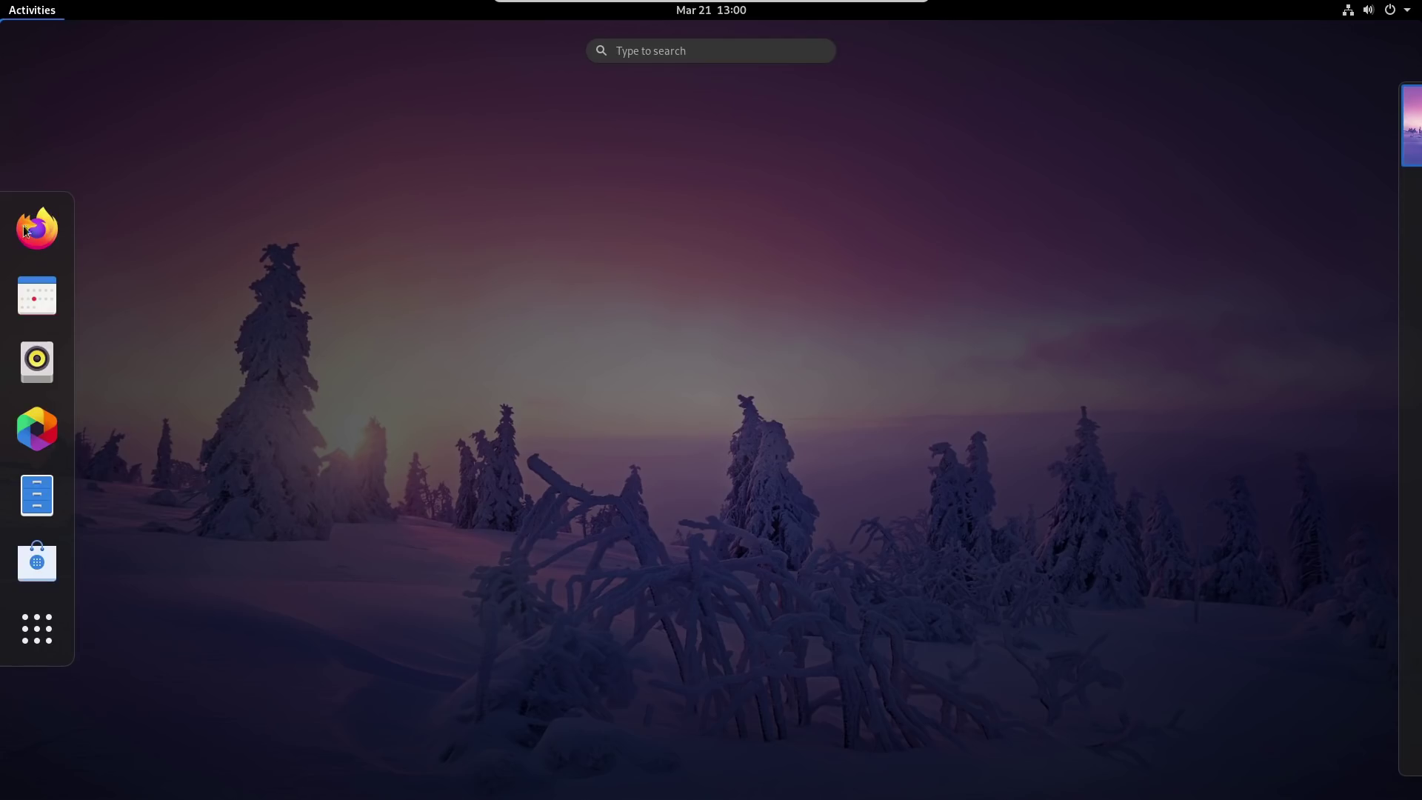
pyautogui.click(50, 534)
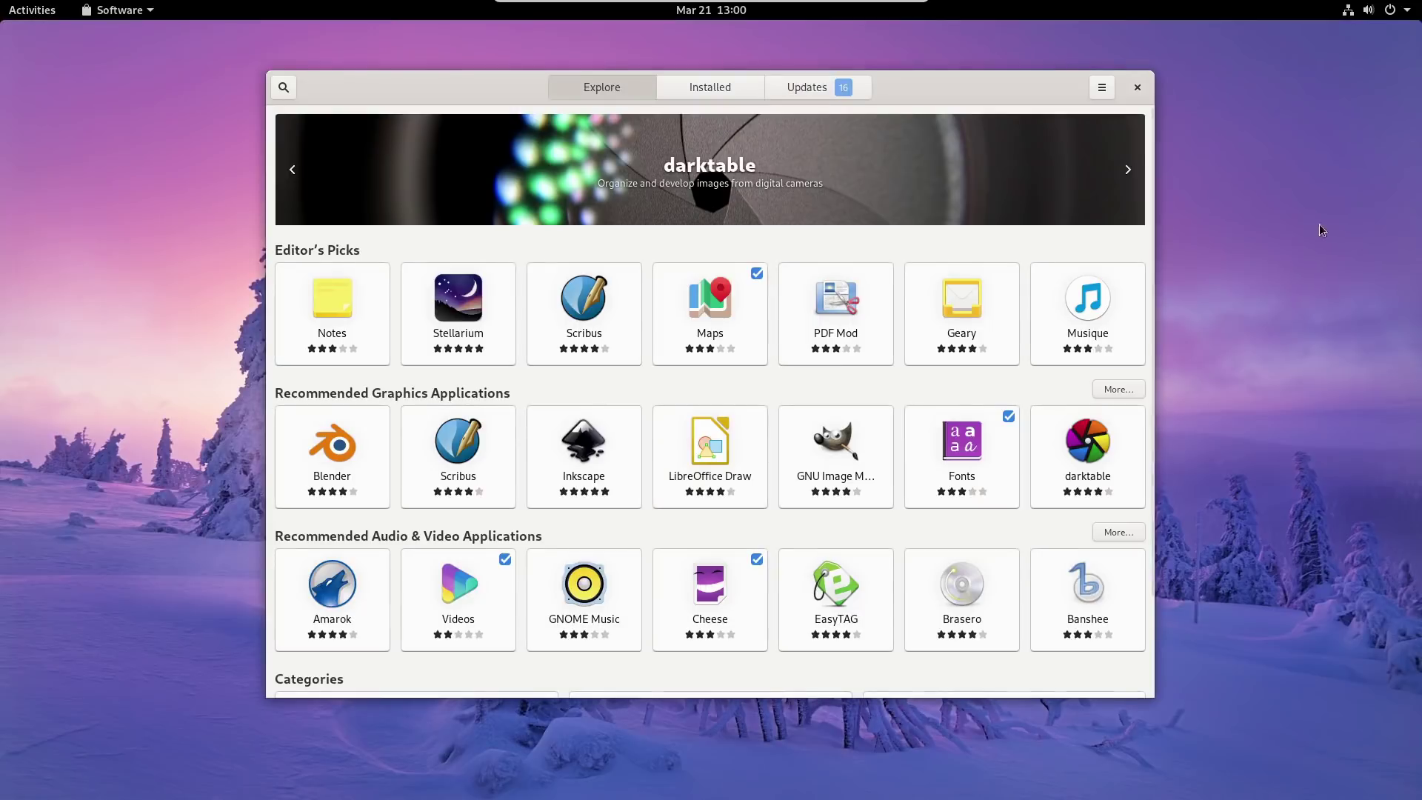
pyautogui.click(284, 88)
pyautogui.write('tweaks')
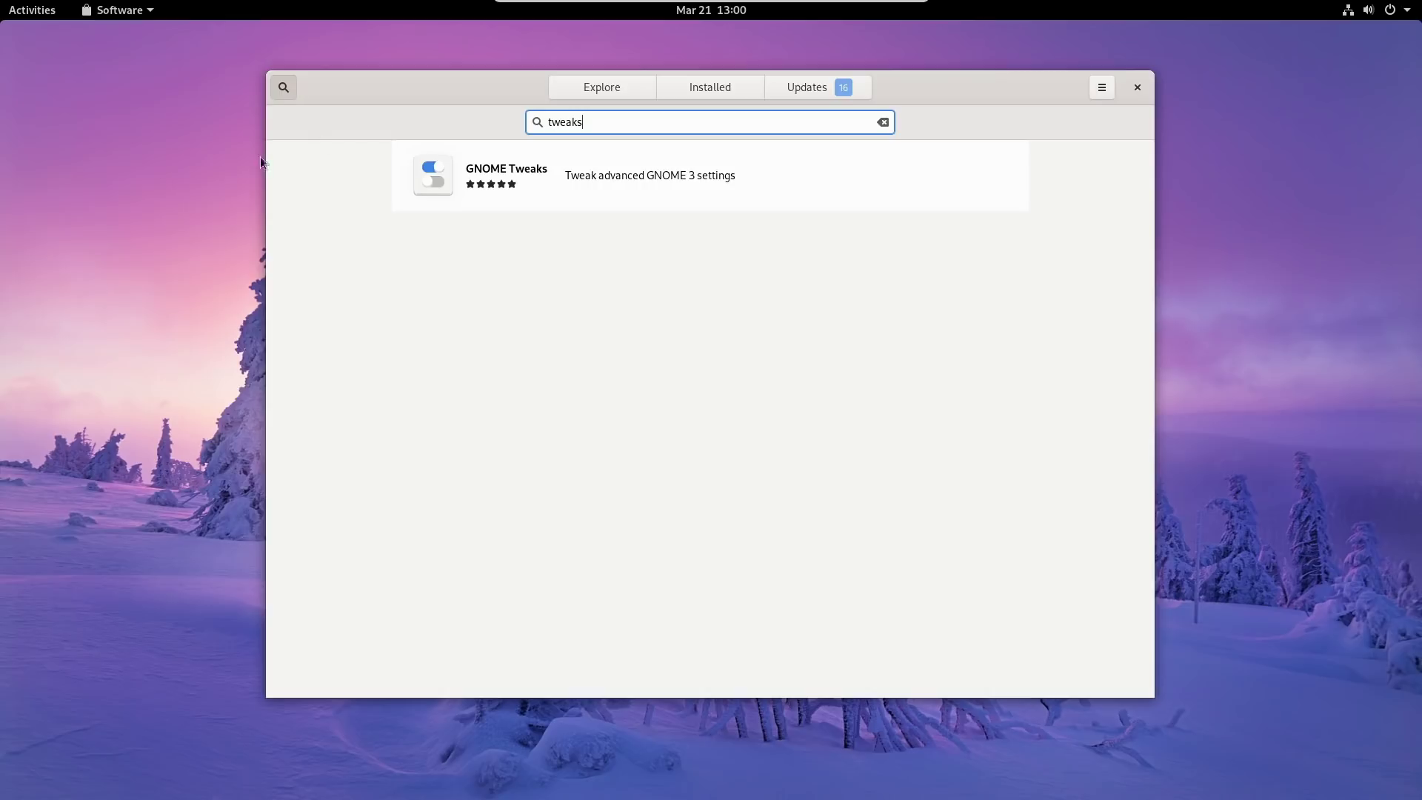
pyautogui.click(504, 171)
pyautogui.click(442, 201)
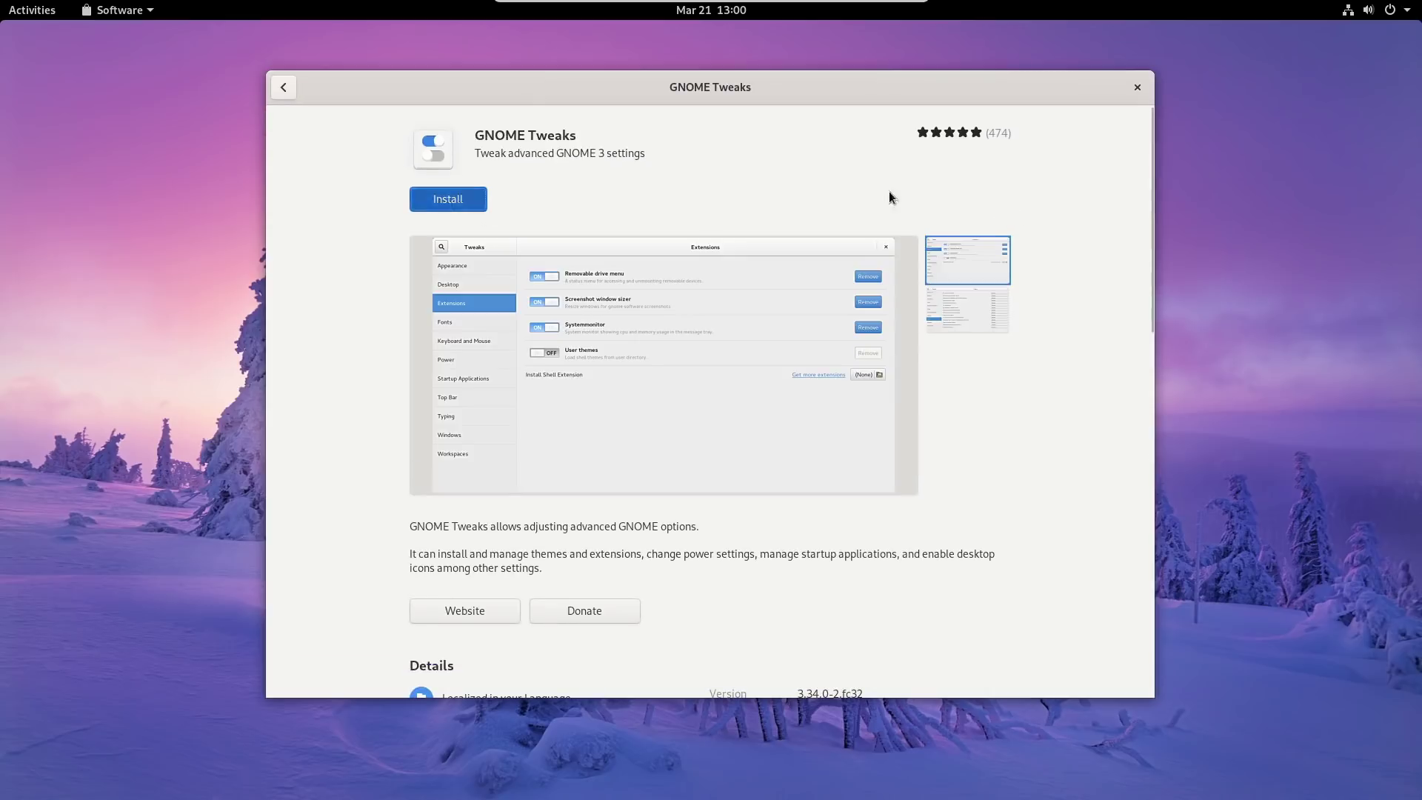
# Search the software catalogue for kdenlive and then filezilla.
pyautogui.click(287, 90)
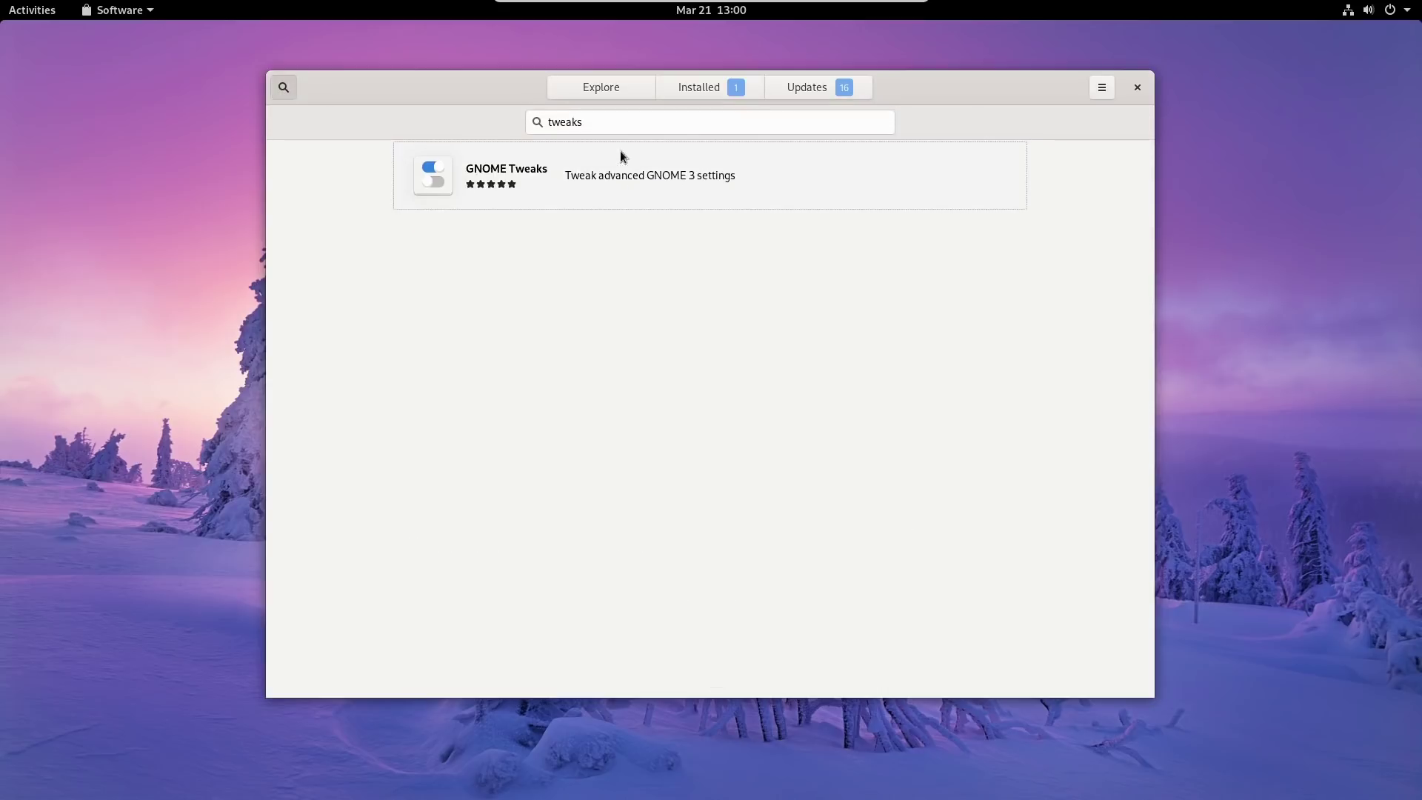
pyautogui.write('kd')
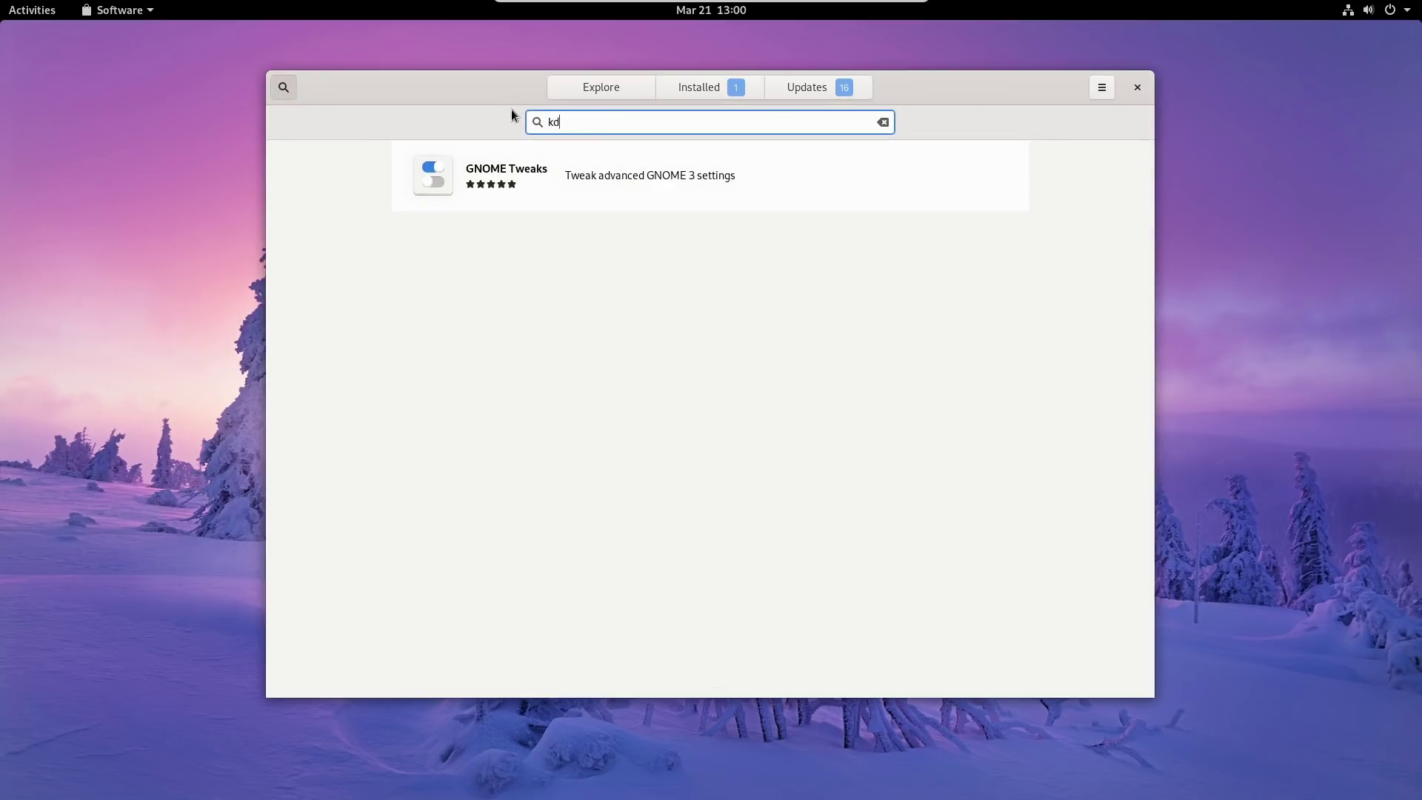
pyautogui.write('enlive')
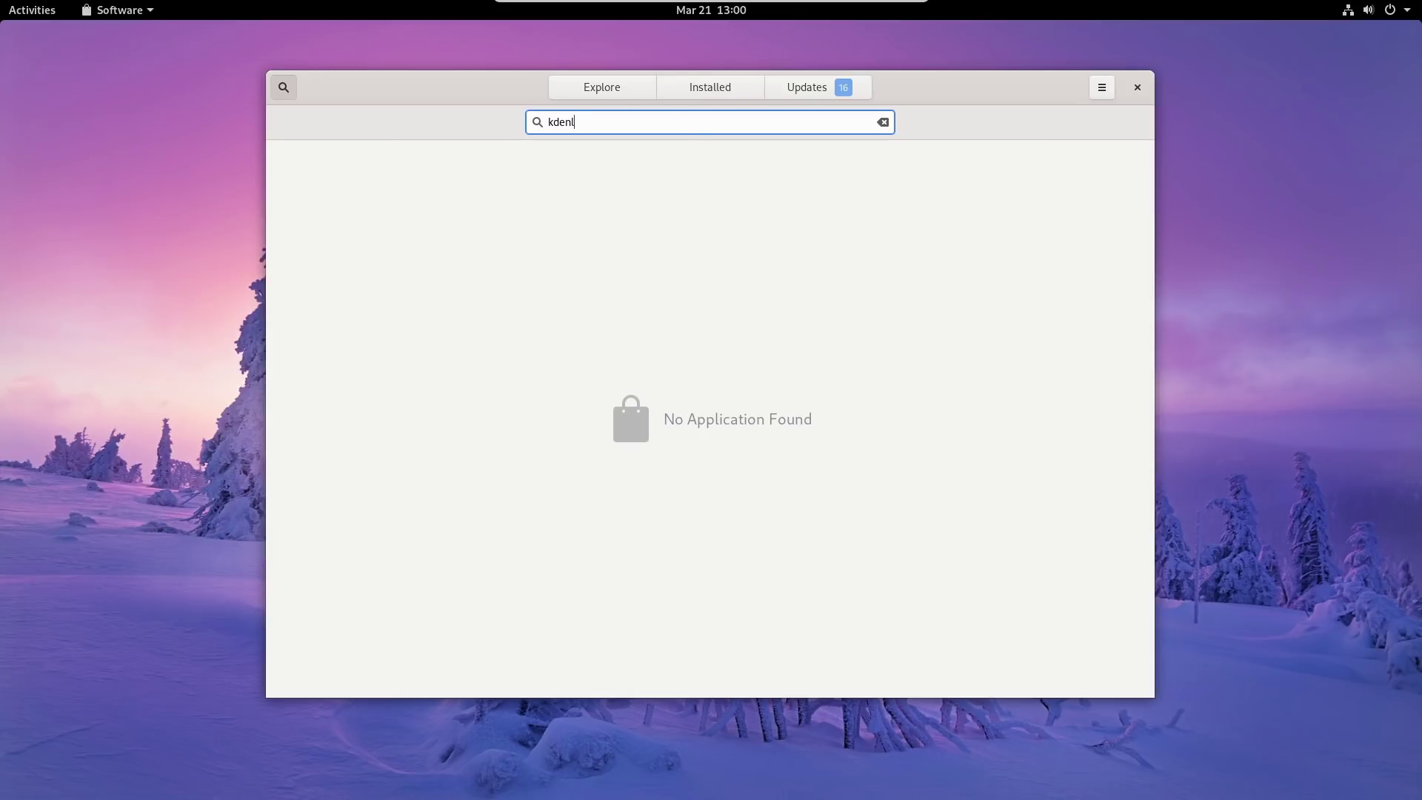
pyautogui.click(283, 87)
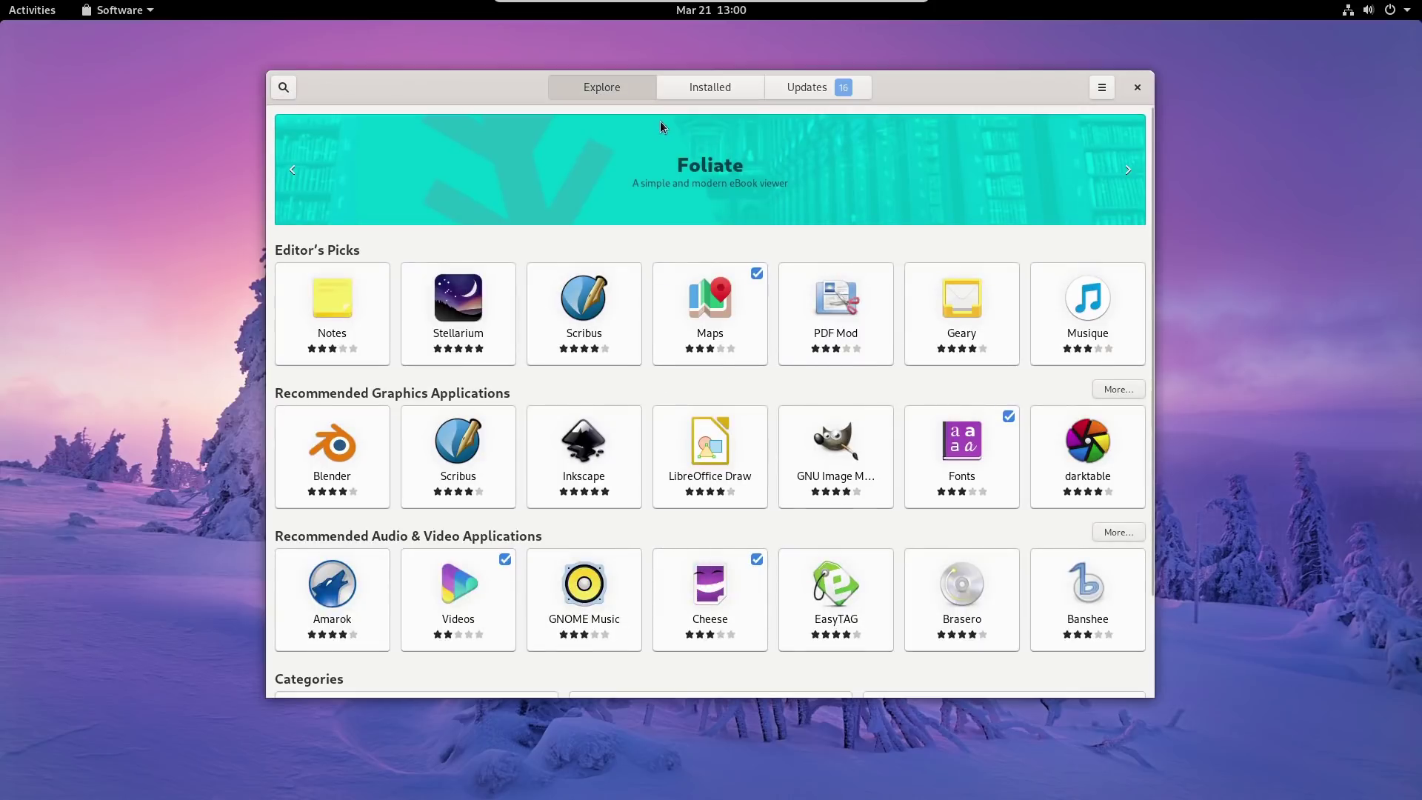
pyautogui.click(289, 88)
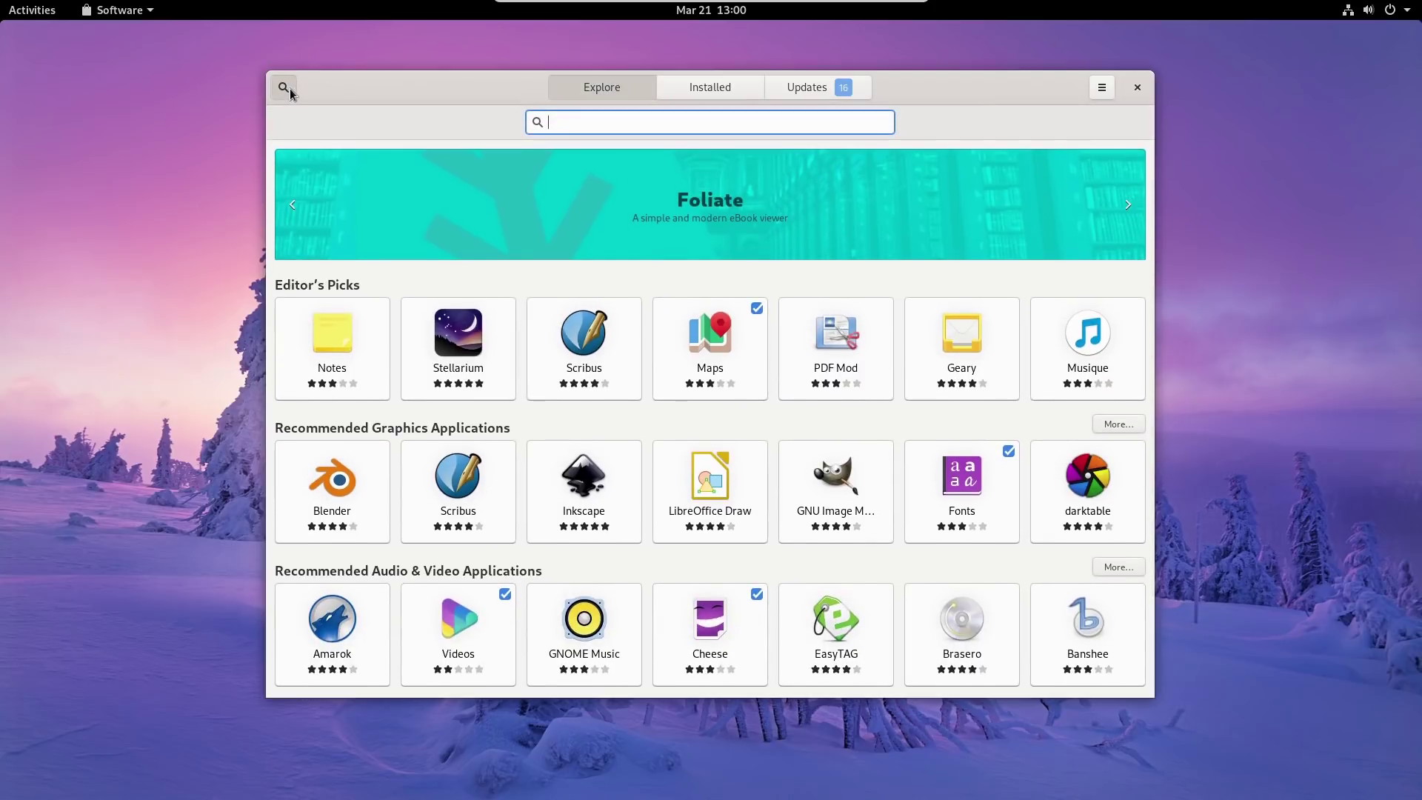
pyautogui.write('file')
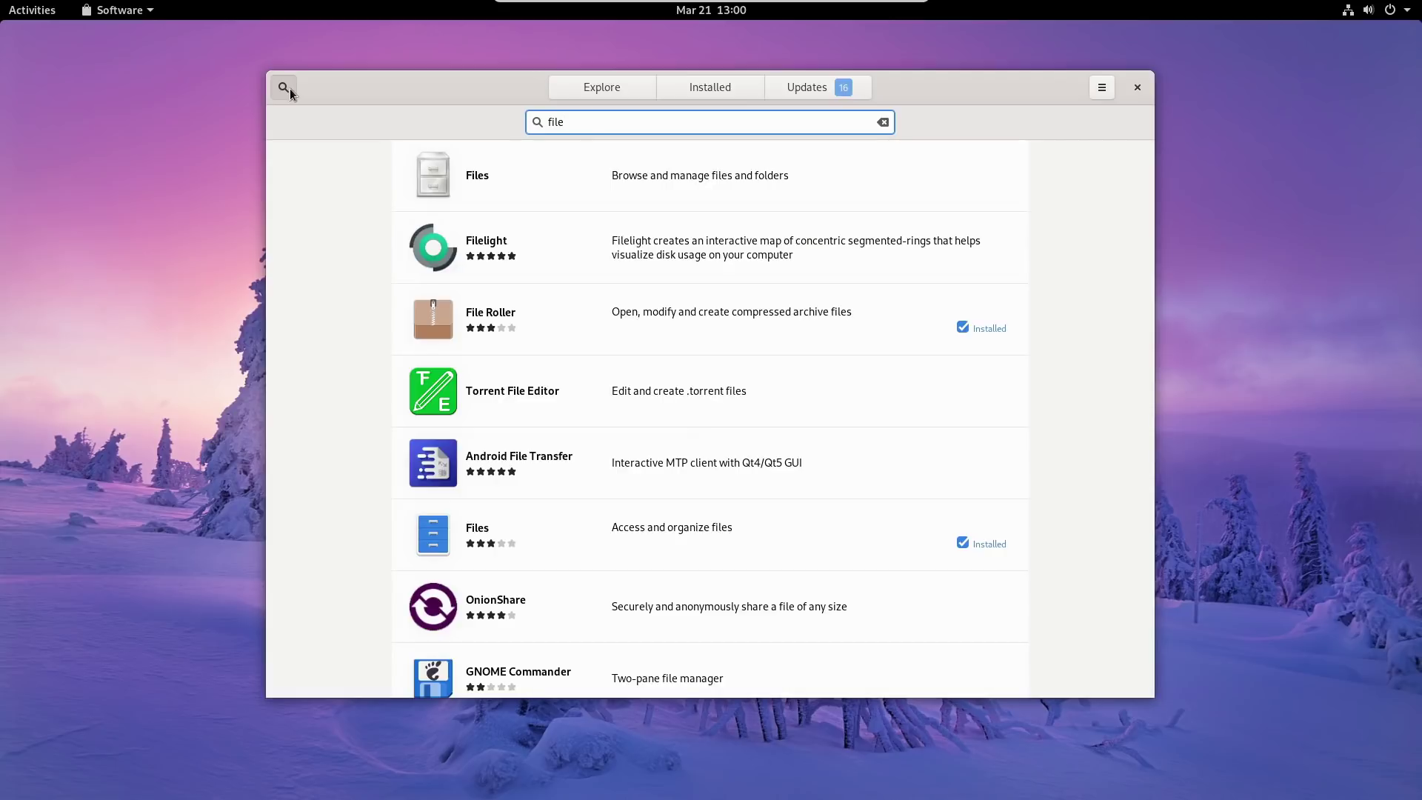
pyautogui.write('zilla')
pyautogui.press('BackSpace')
pyautogui.press('BackSpace')
pyautogui.press('BackSpace')
pyautogui.press('BackSpace')
pyautogui.press('BackSpace')
pyautogui.press('BackSpace')
pyautogui.press('BackSpace')
pyautogui.press('BackSpace')
pyautogui.press('BackSpace')
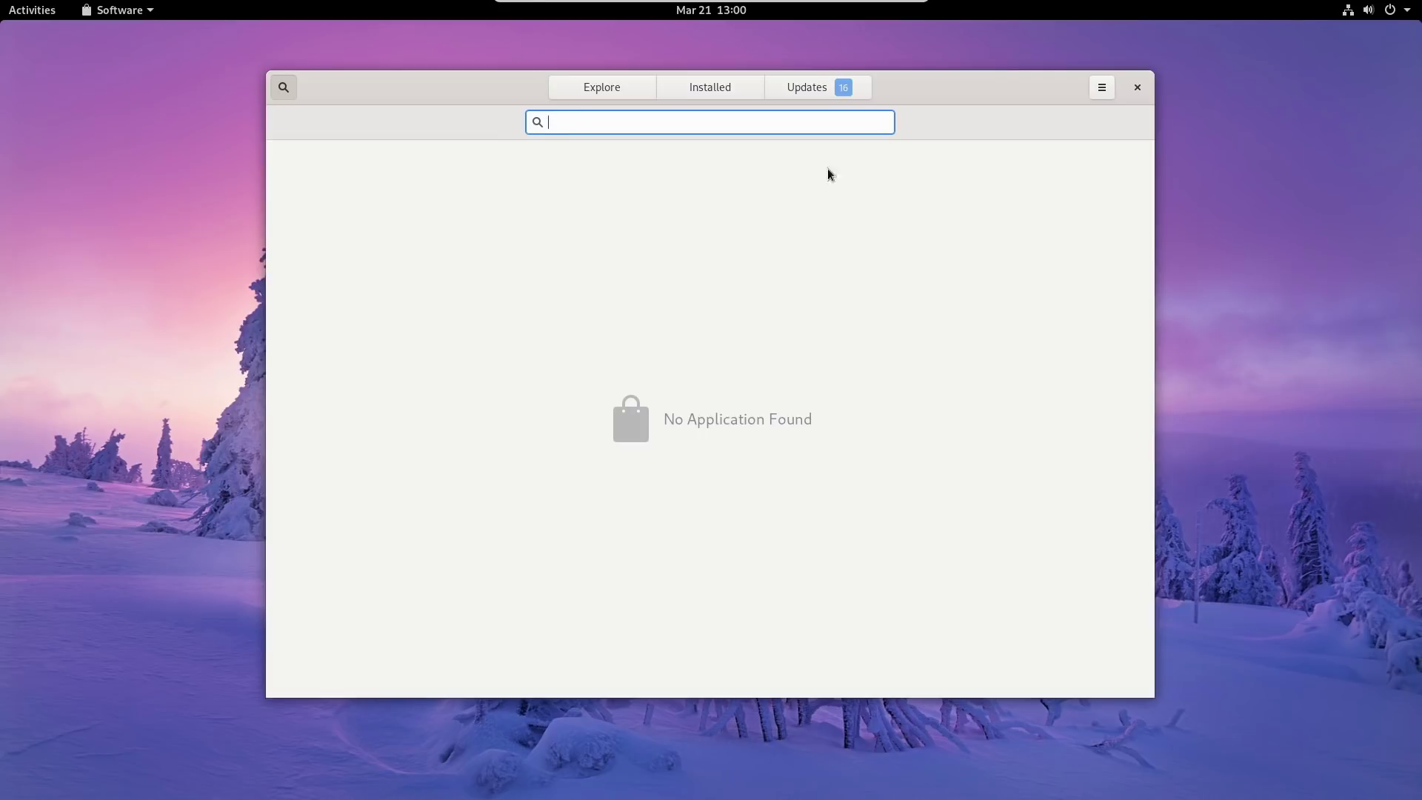
pyautogui.moveTo(876, 15)
pyautogui.click(283, 87)
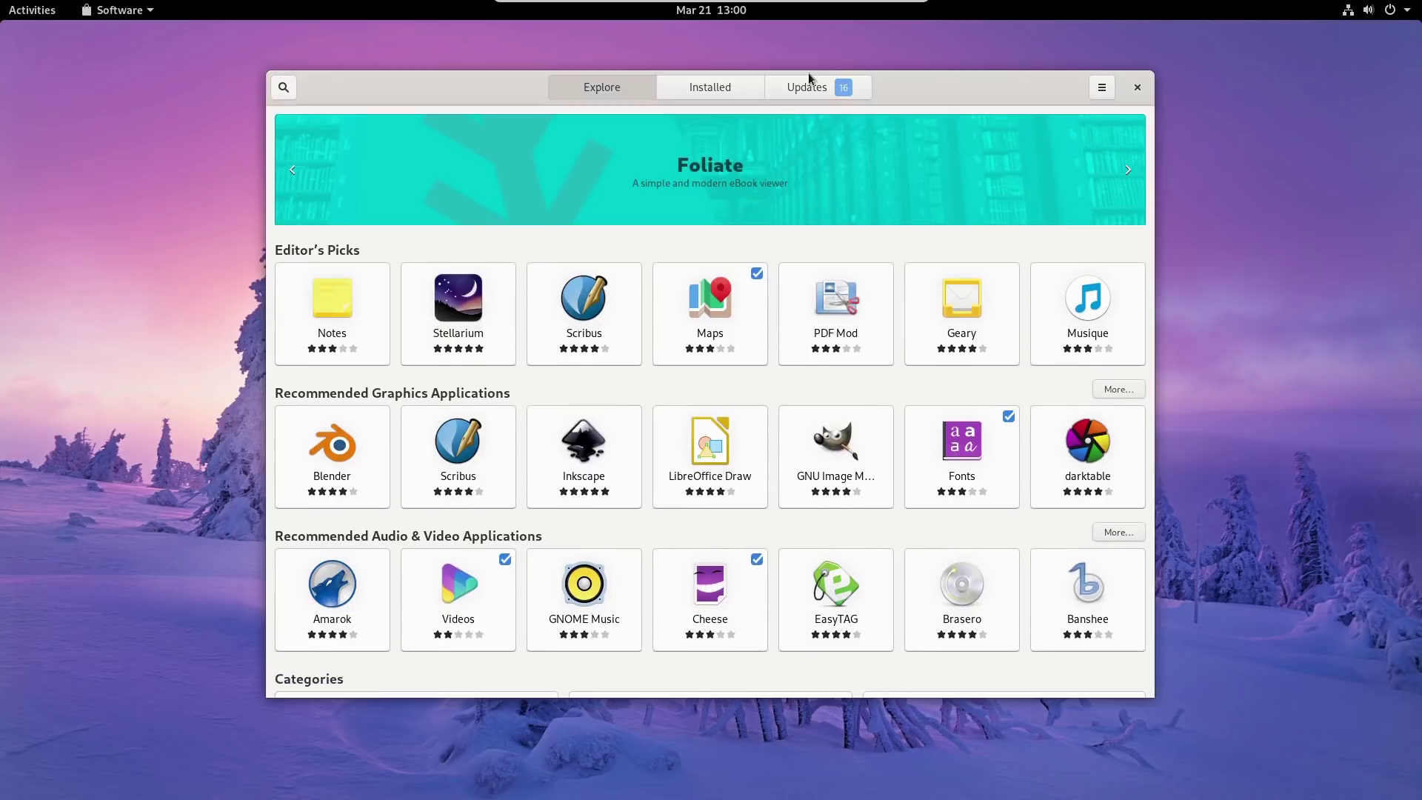
# Glance at the store's main options, then search 'vlc', which finds no application.
pyautogui.click(1097, 92)
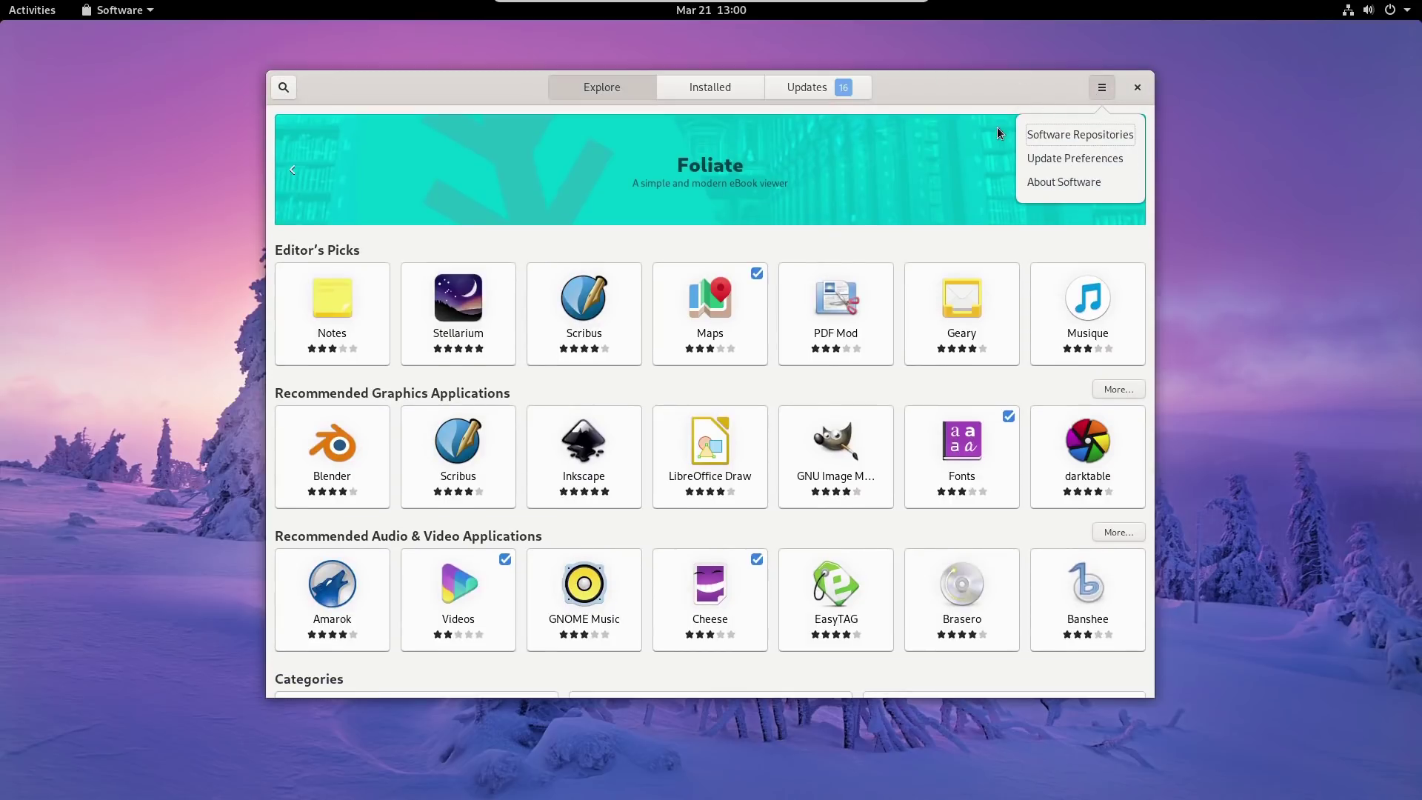
pyautogui.click(1010, 110)
pyautogui.click(282, 89)
pyautogui.write('vlc')
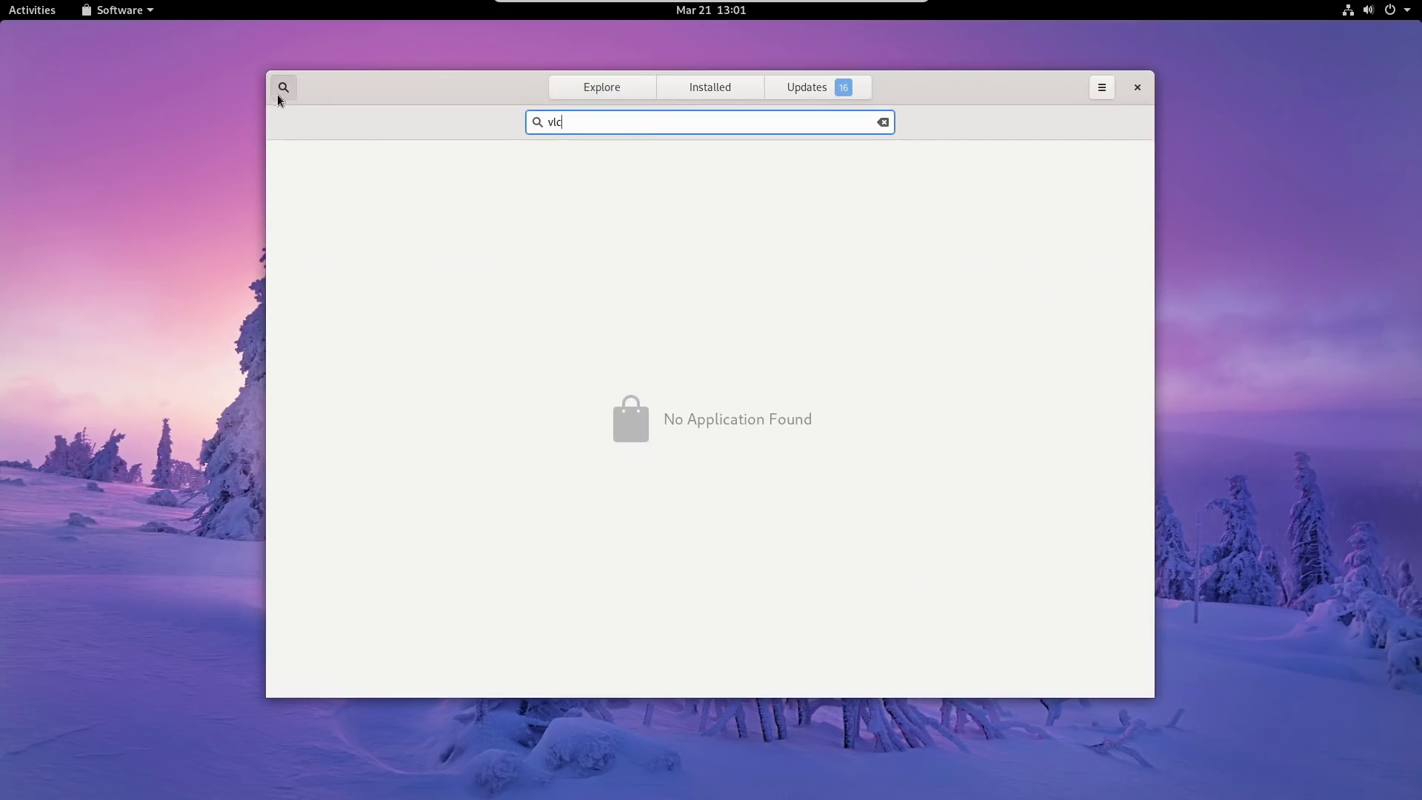
pyautogui.click(281, 96)
# Open the Software Repositories list, scroll through it, then close it.
pyautogui.click(1101, 88)
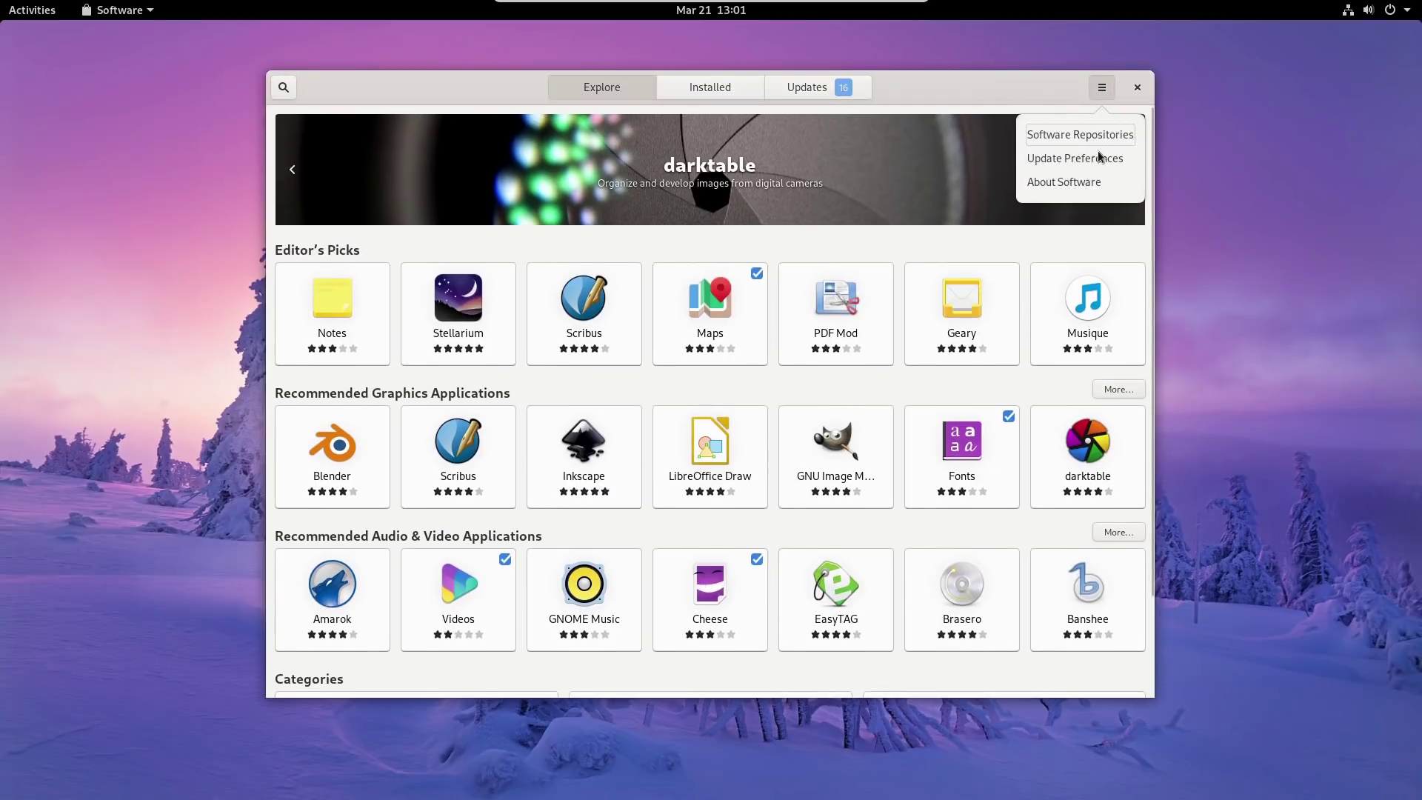
pyautogui.click(1075, 137)
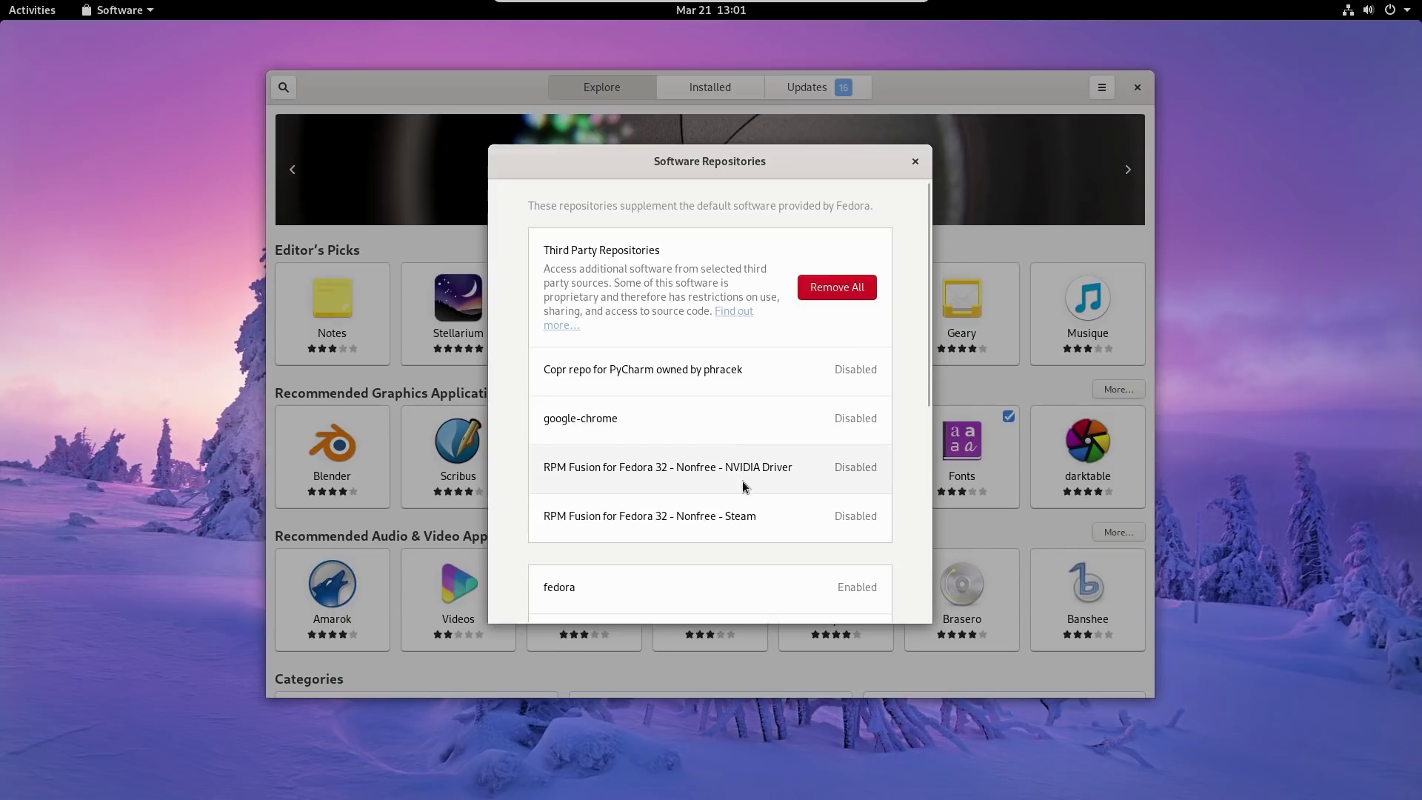
pyautogui.scroll(-2, 756, 414)
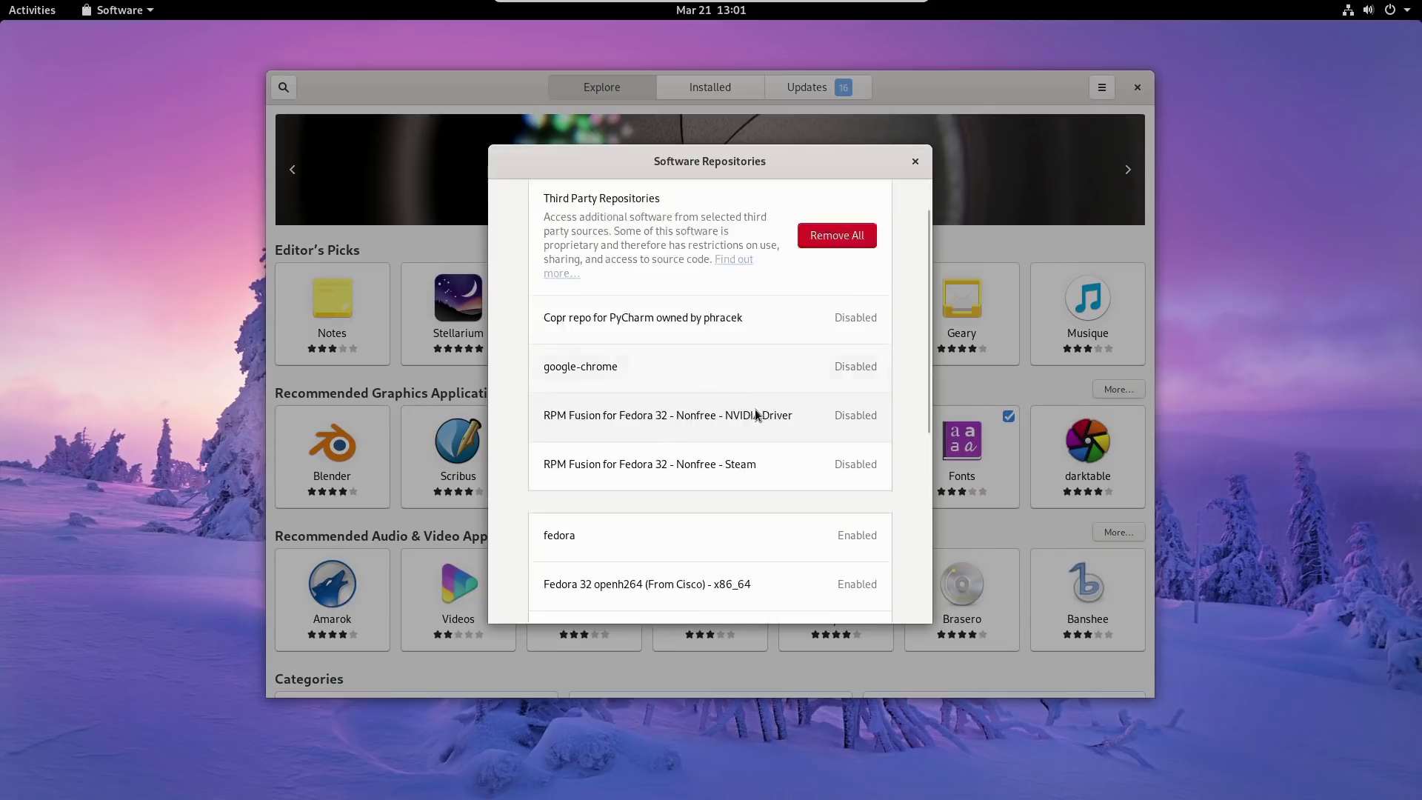
pyautogui.scroll(-5, 757, 413)
pyautogui.scroll(-2, 772, 459)
pyautogui.scroll(-4, 771, 466)
pyautogui.scroll(10, 773, 463)
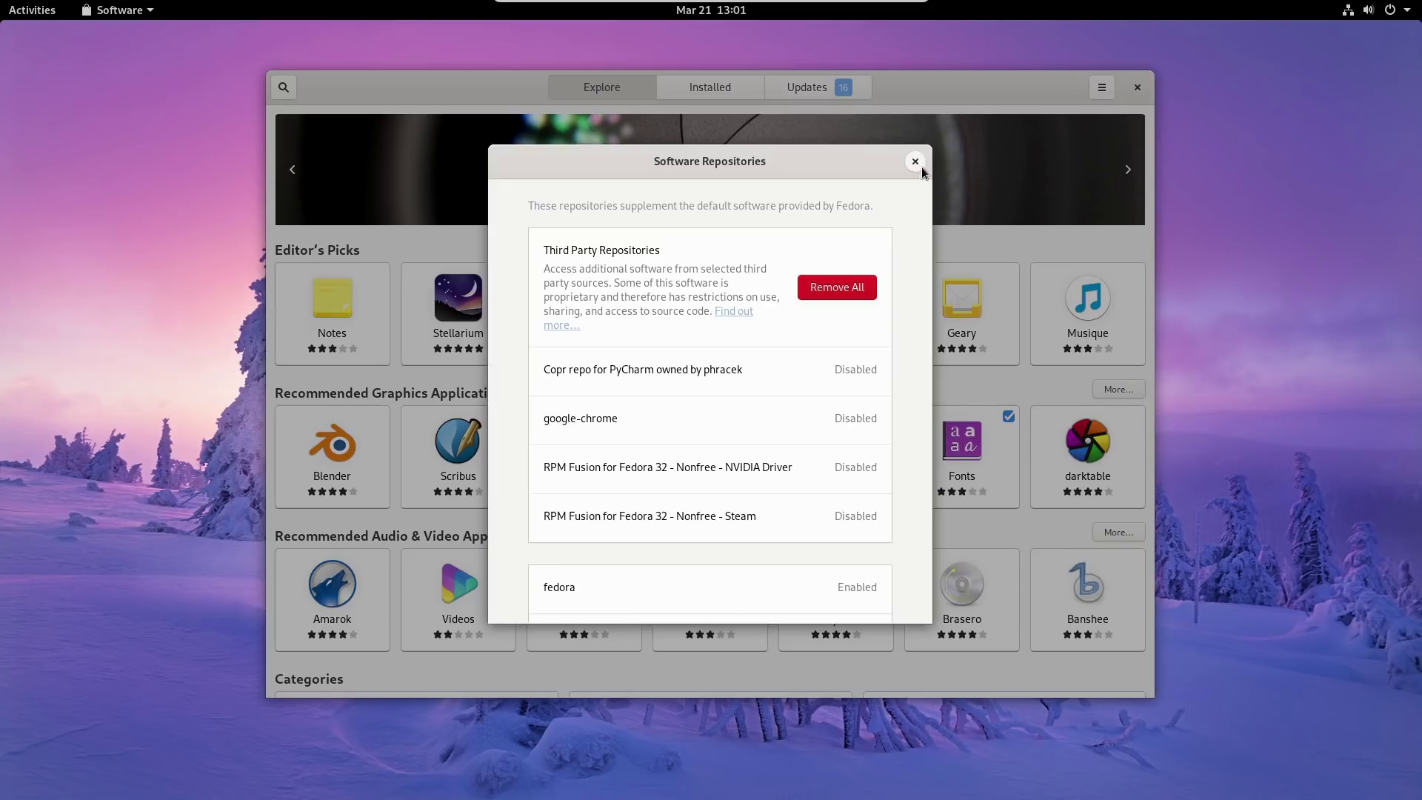
pyautogui.moveTo(906, 160); pyautogui.dragTo(866, 178)
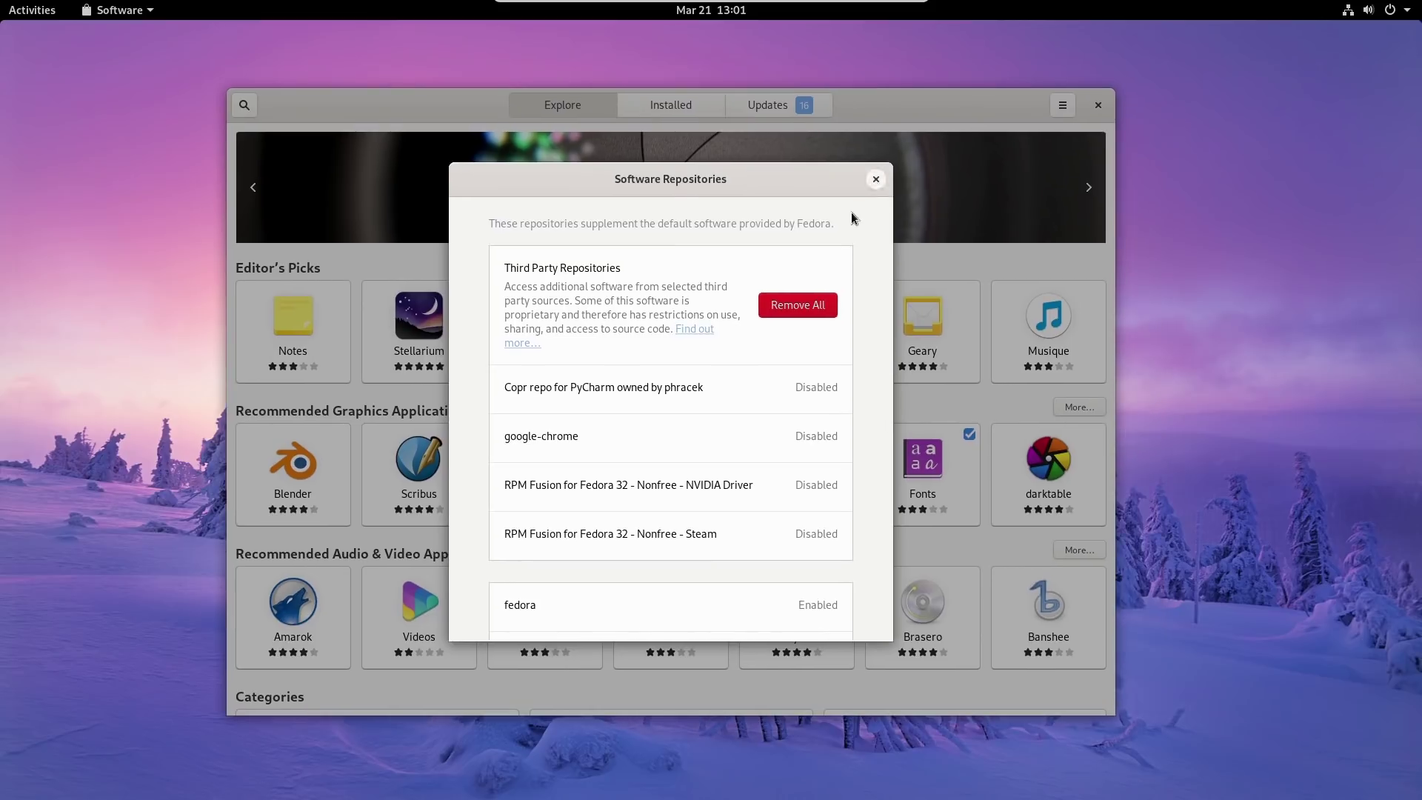
pyautogui.click(873, 180)
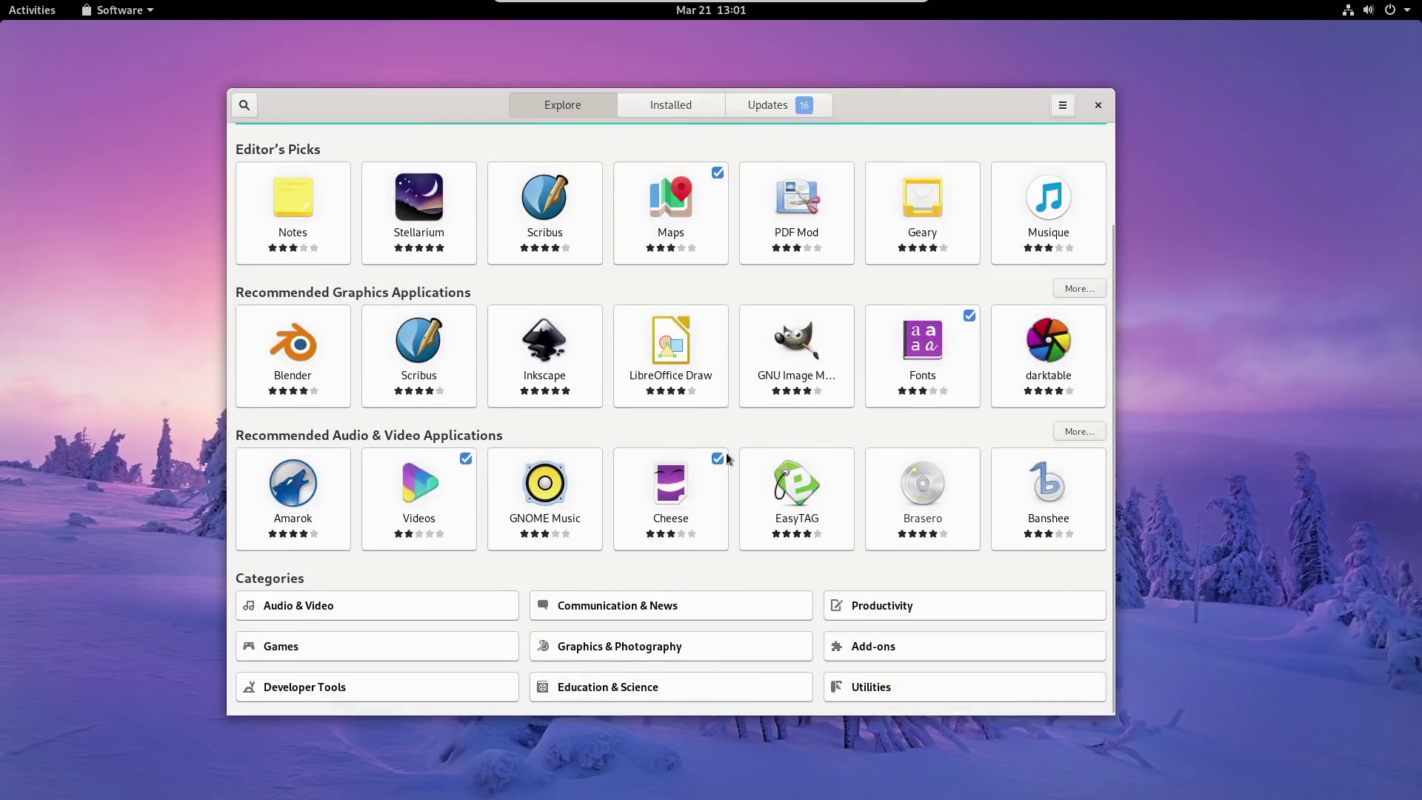
# Cancel a catalogue search and reopen the Software Repositories list for another look.
pyautogui.scroll(3, 614, 392)
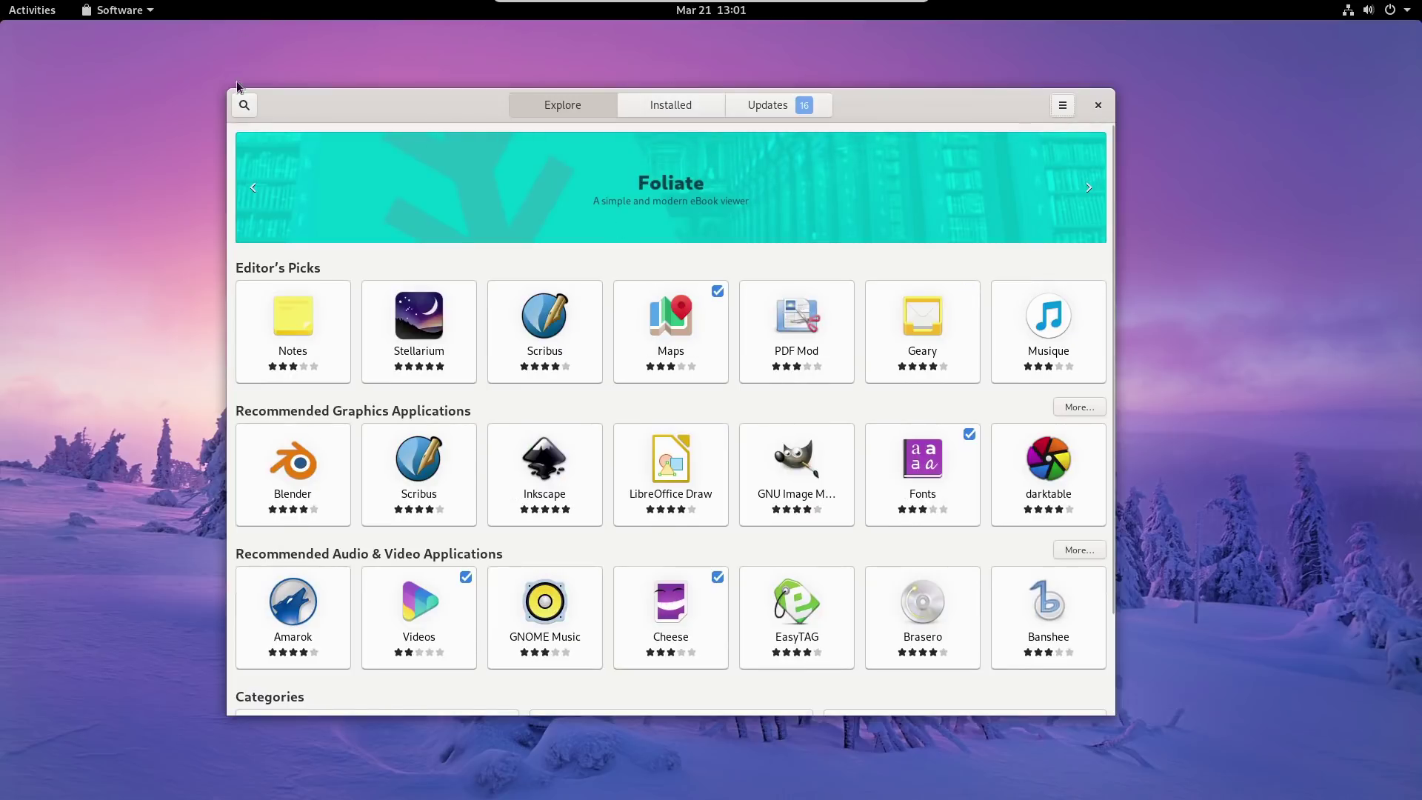
pyautogui.click(243, 109)
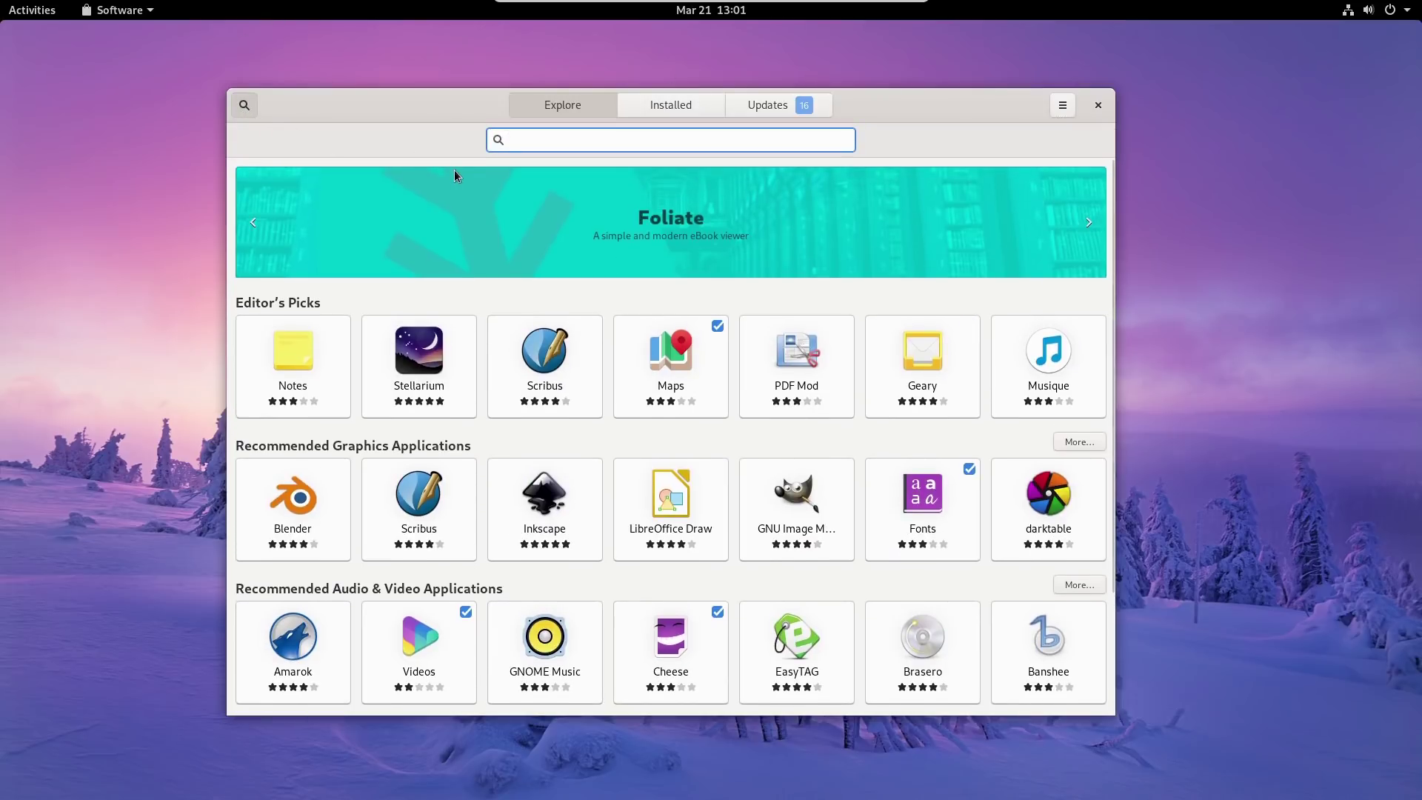
pyautogui.click(244, 107)
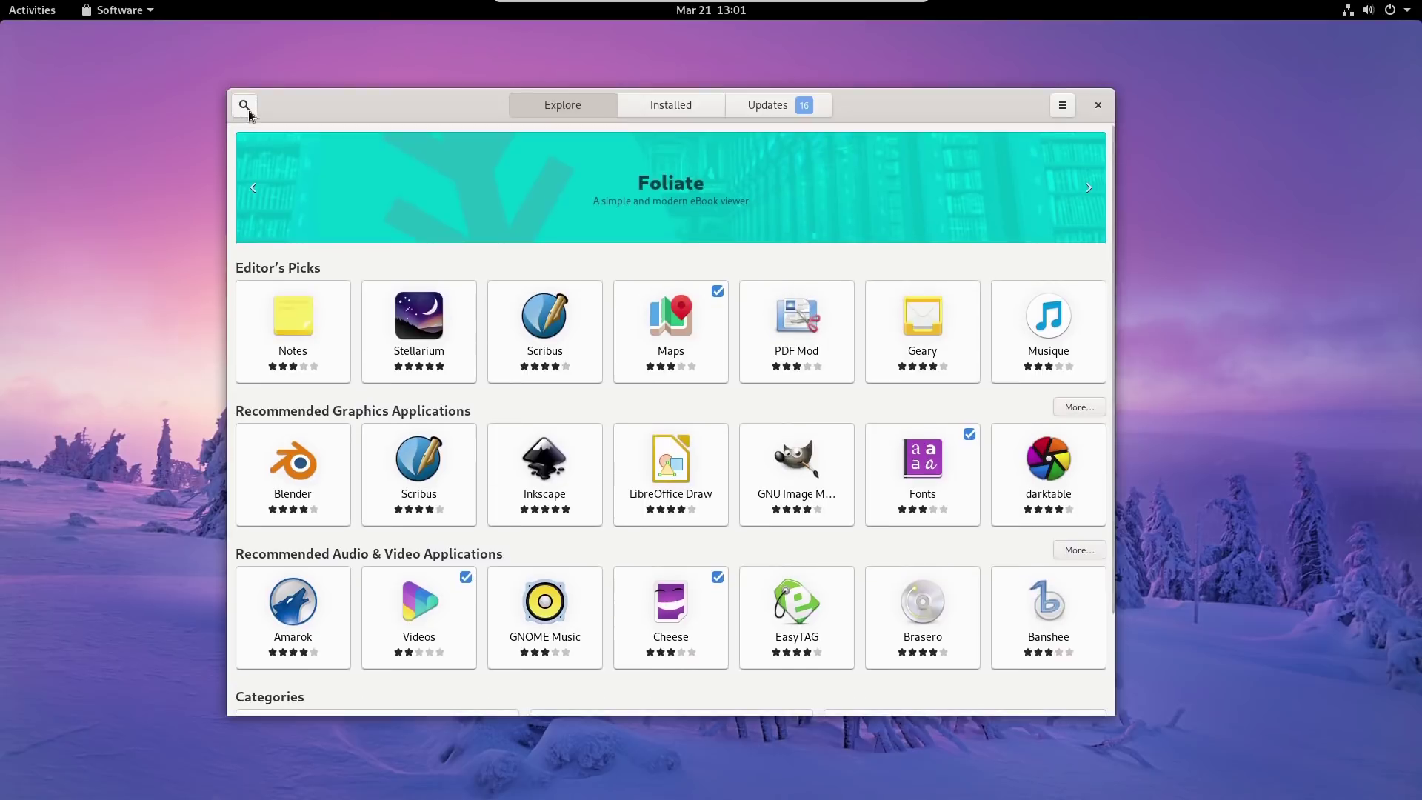
pyautogui.click(1061, 100)
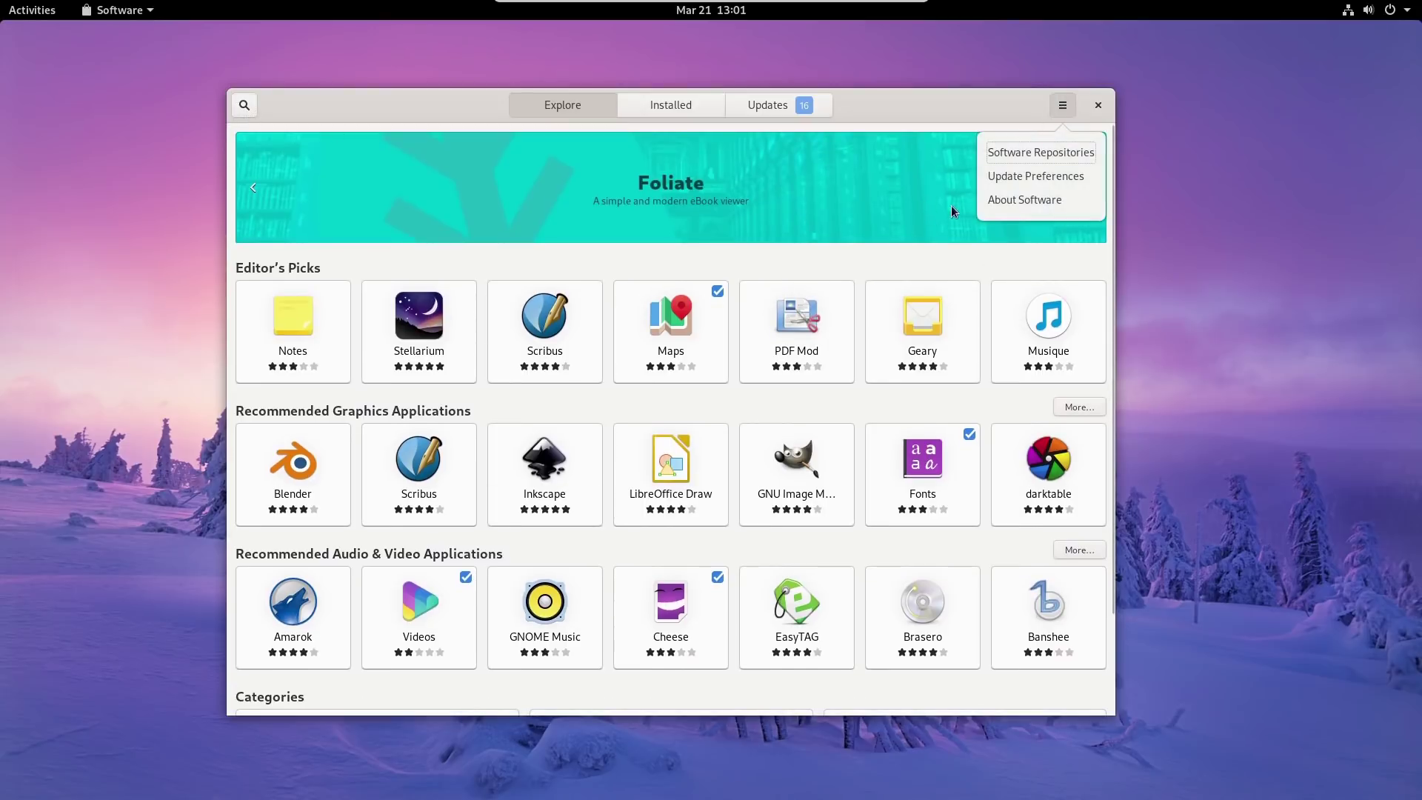
pyautogui.click(1052, 156)
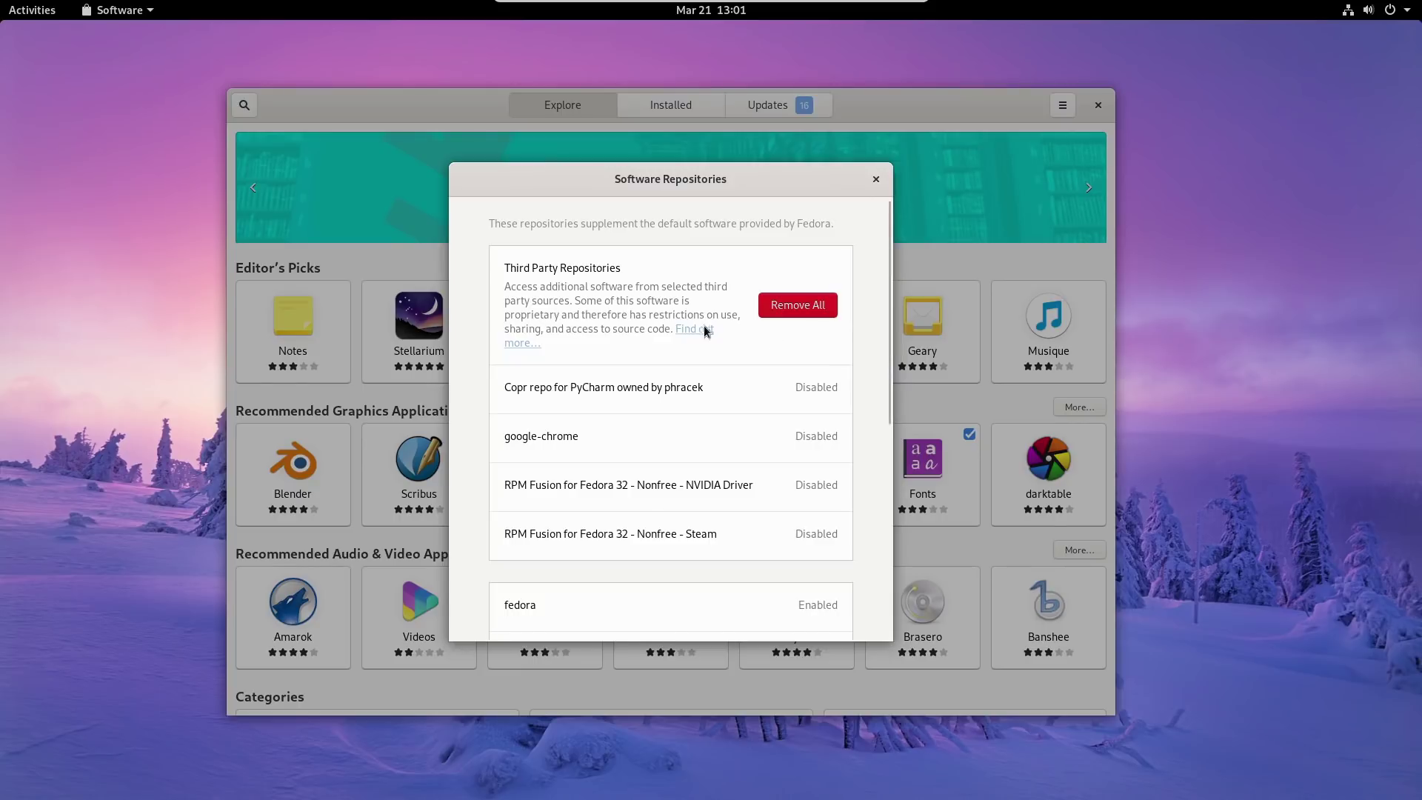
pyautogui.scroll(-3, 718, 381)
pyautogui.scroll(3, 717, 397)
# Close the repositories list and scroll the Explore page toward Categories.
pyautogui.click(875, 179)
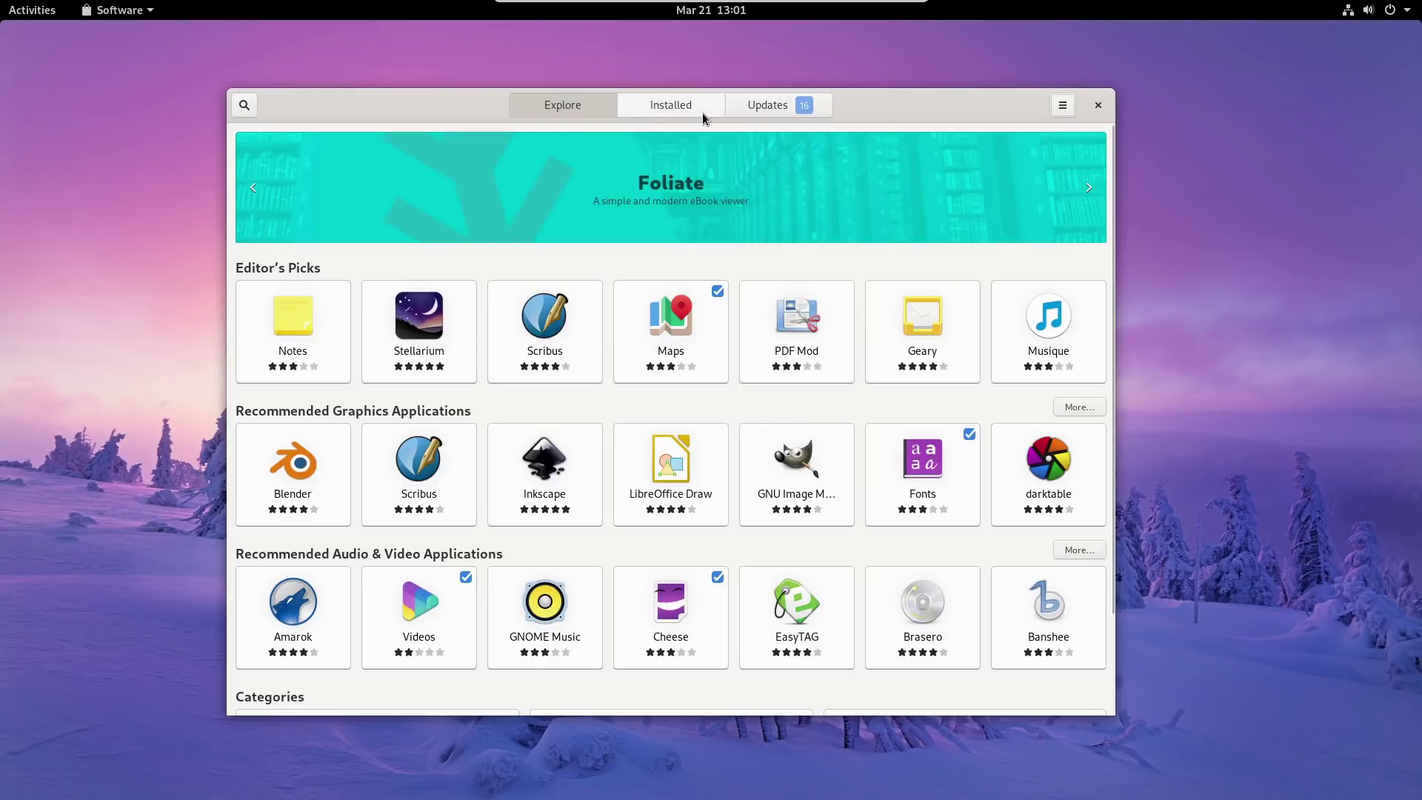
pyautogui.scroll(-2, 687, 291)
pyautogui.scroll(-4, 686, 289)
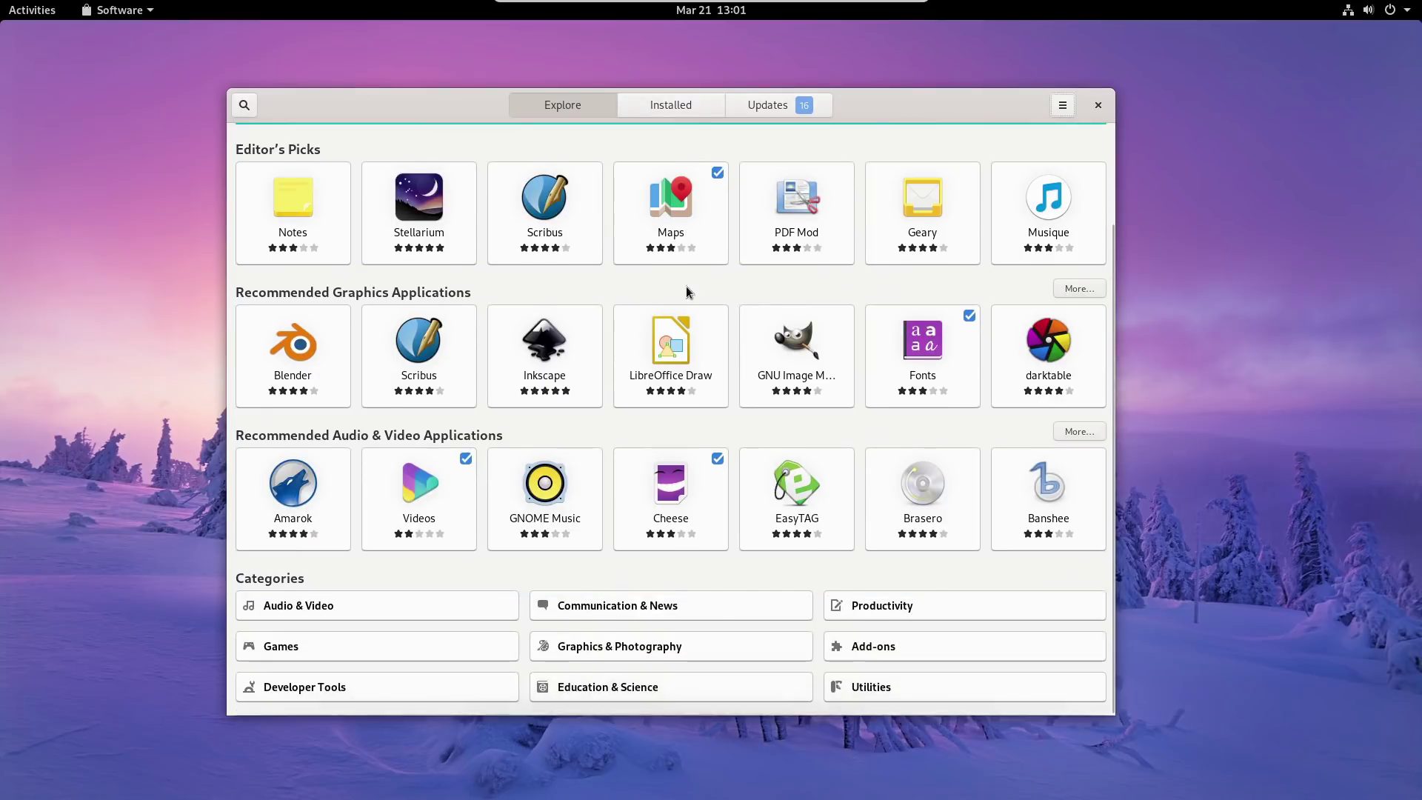
pyautogui.scroll(4, 686, 289)
# Close Software, open Terminal from a 'ter' app search, and run 'sudo dnf update'.
pyautogui.click(1098, 105)
pyautogui.moveTo(1, 6)
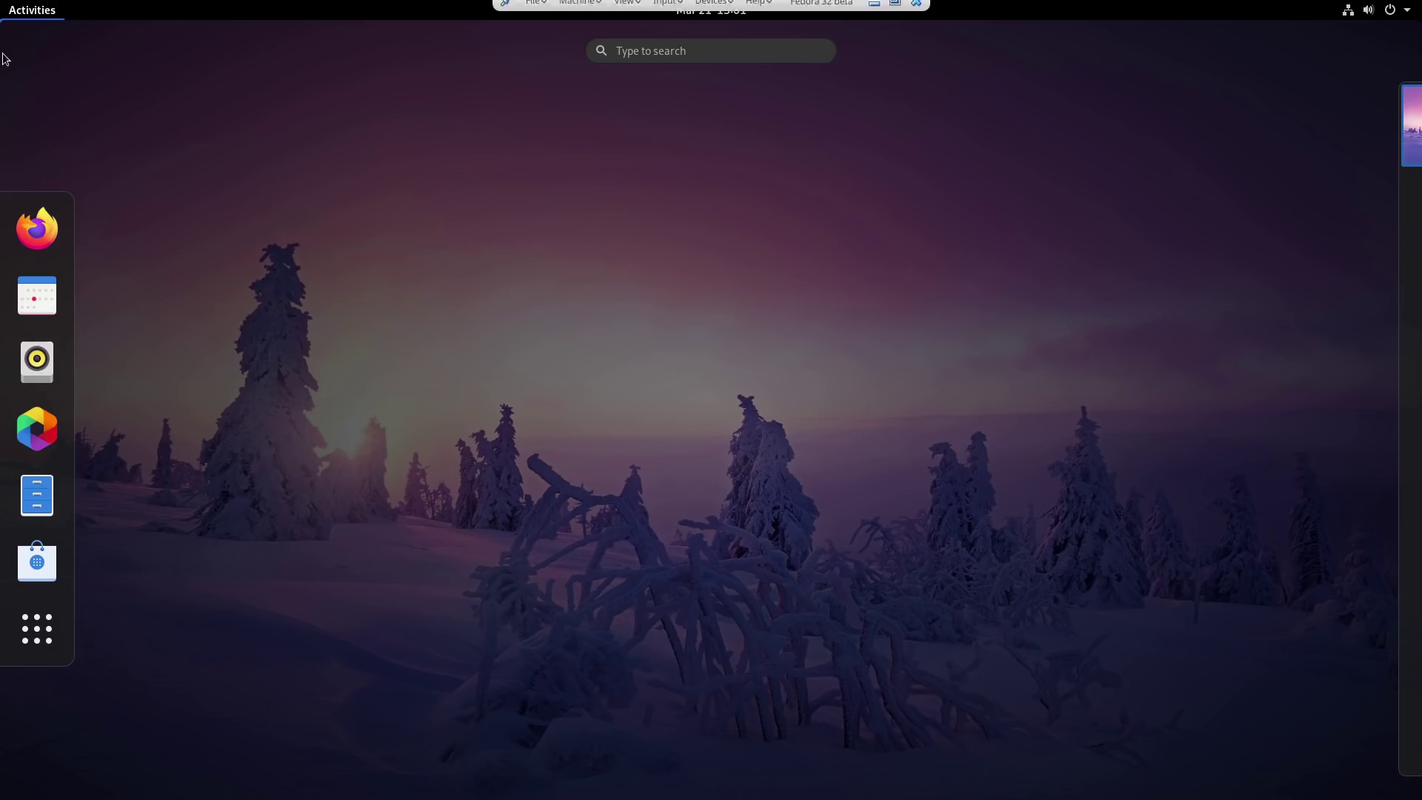
pyautogui.click(31, 644)
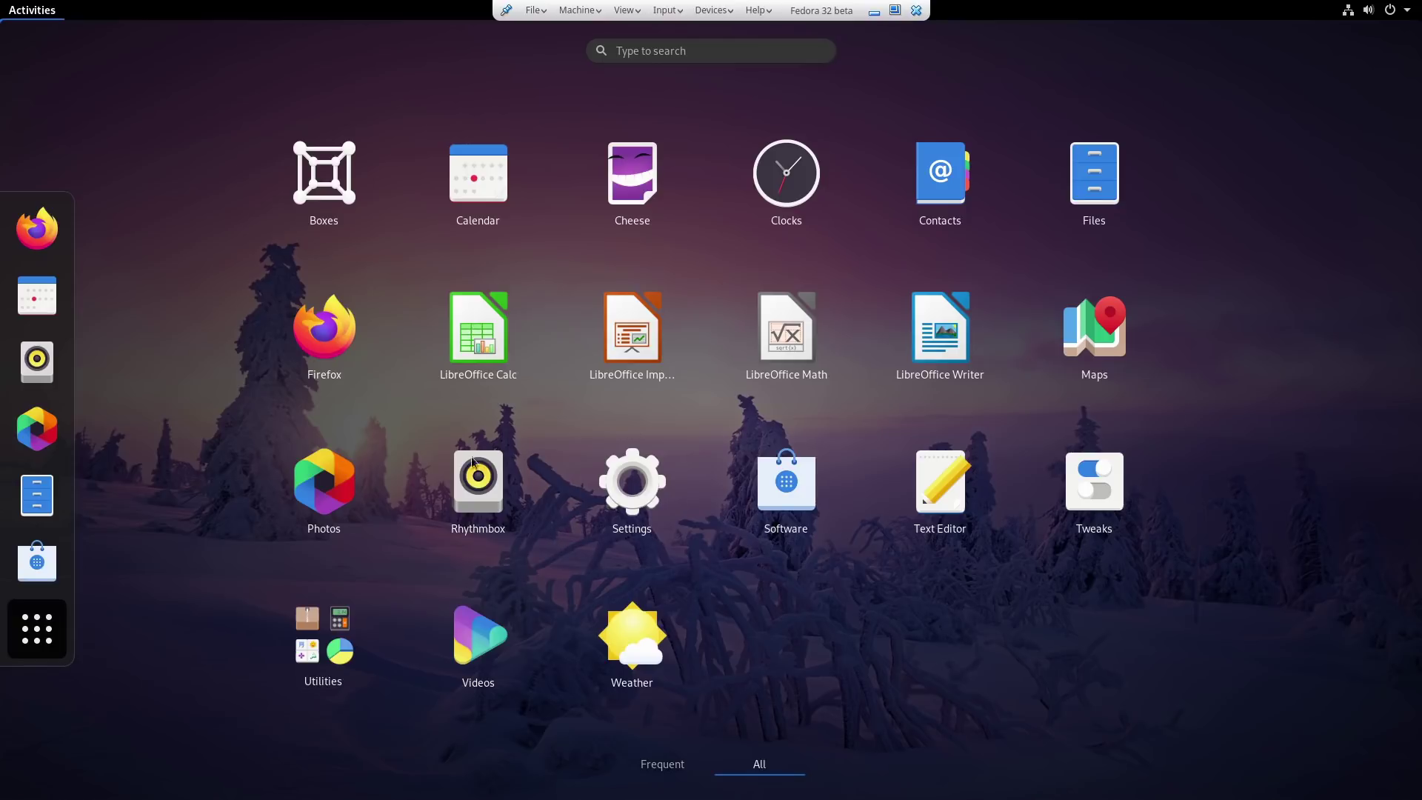
pyautogui.write('ter')
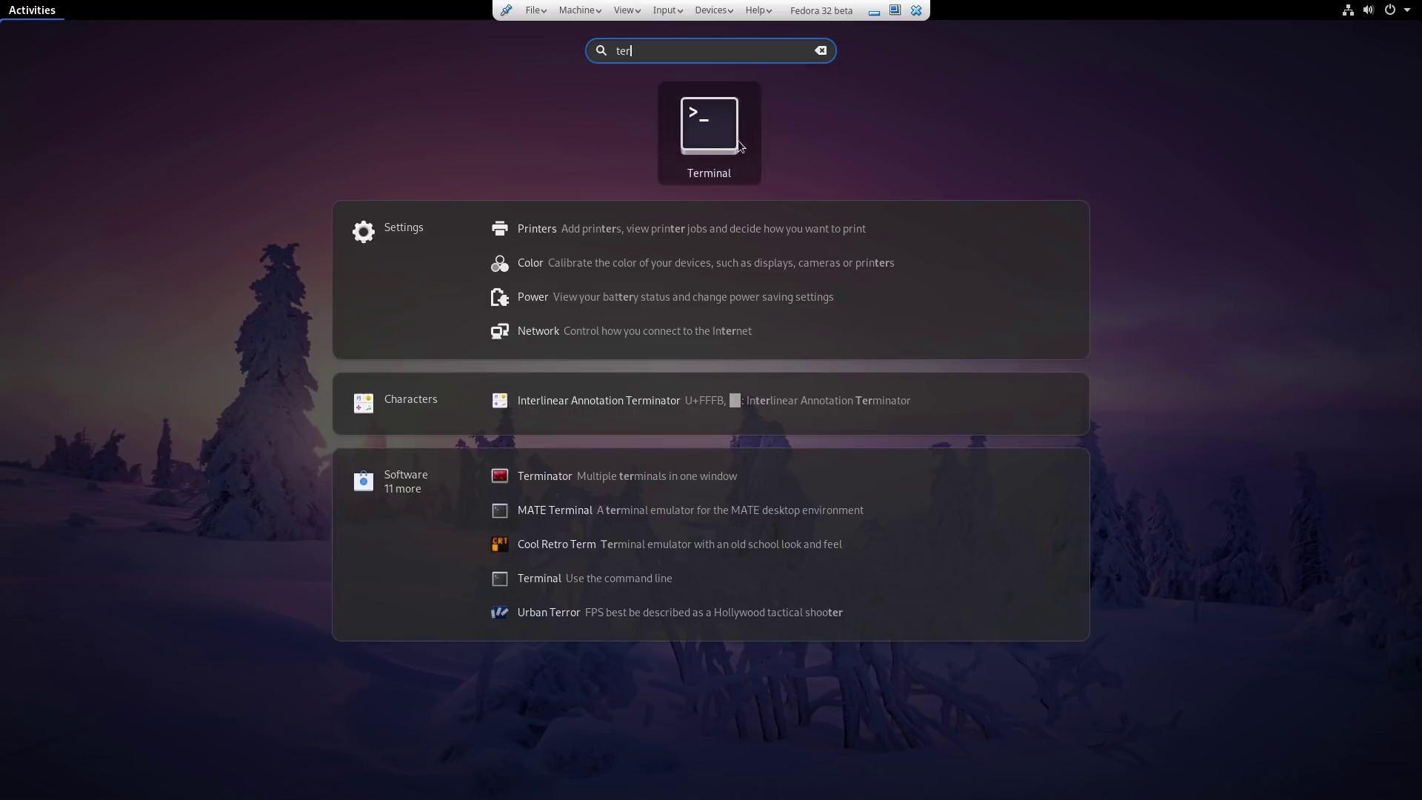
pyautogui.click(739, 145)
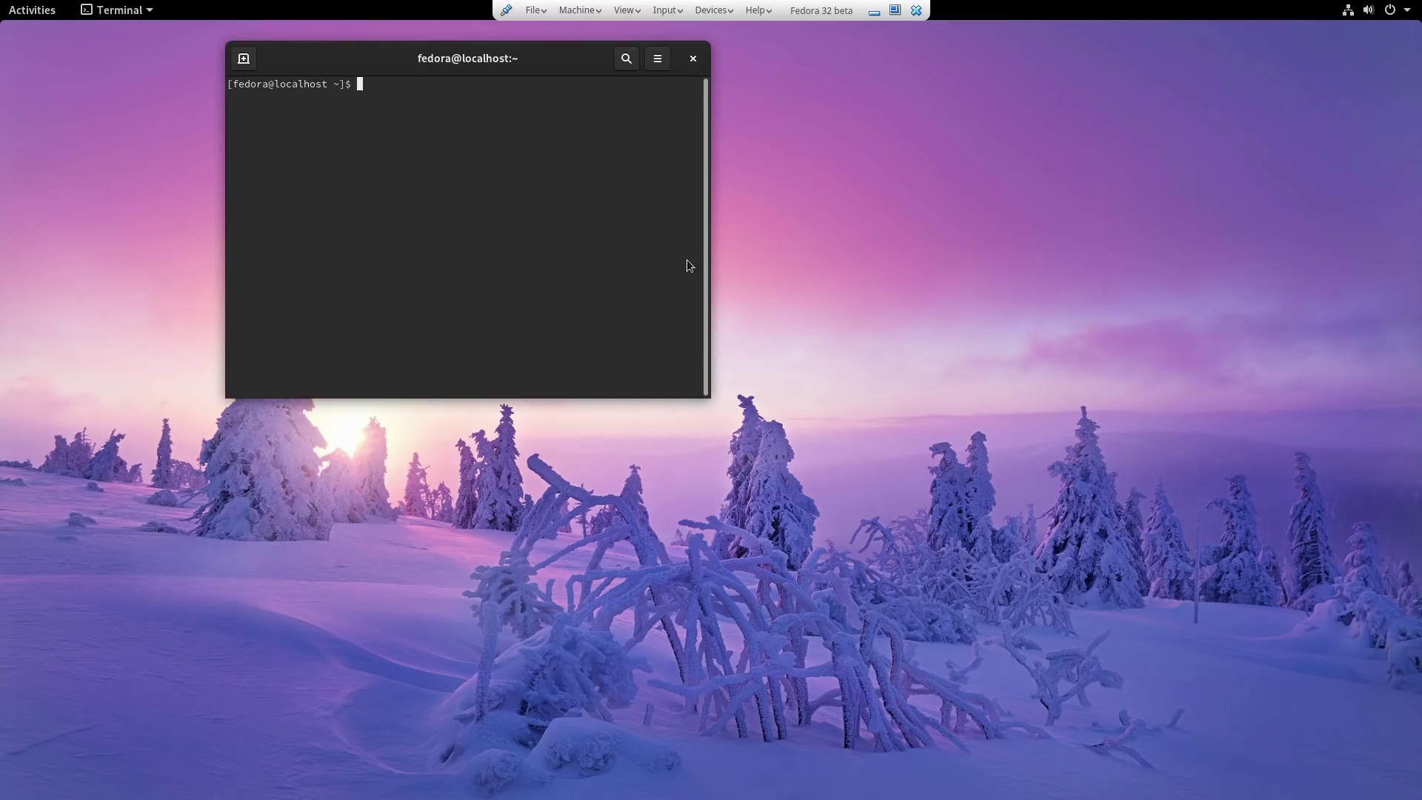
pyautogui.write('sudo dnf update')
pyautogui.press('Return')
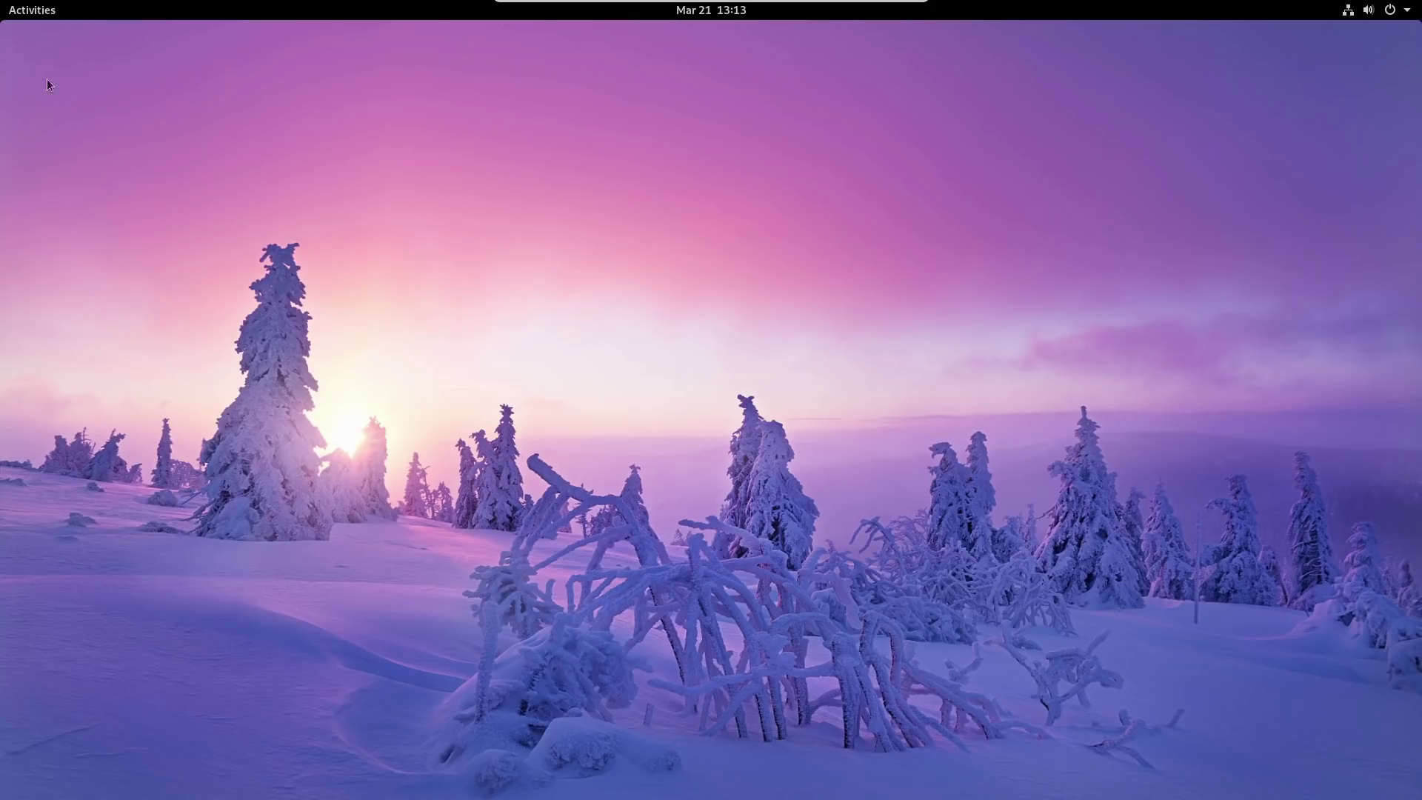
# Try '1+1' in the overview search, then clear it.
pyautogui.click(30, 15)
pyautogui.click(656, 52)
pyautogui.write('1+1')
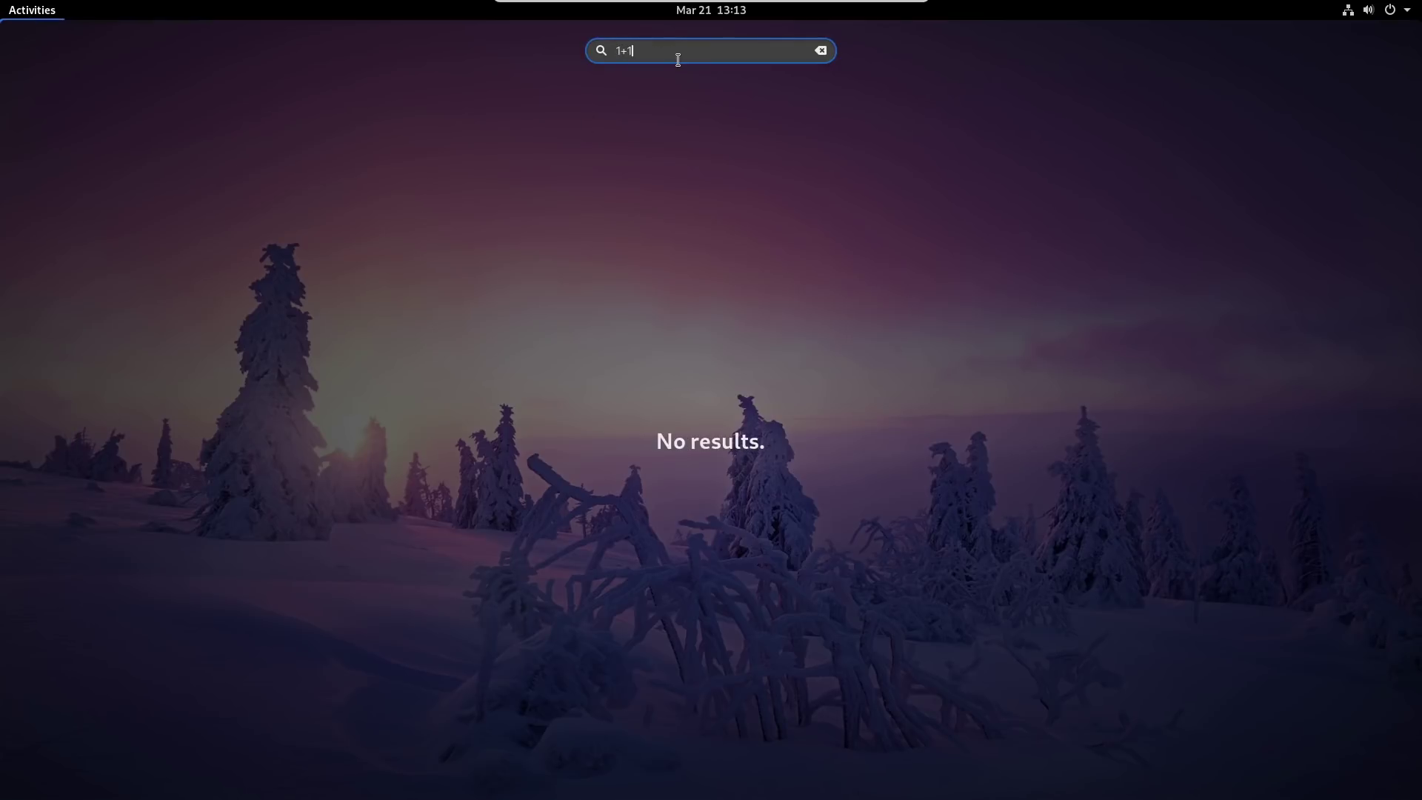
pyautogui.press('BackSpace')
pyautogui.press('BackSpace')
pyautogui.press('BackSpace')
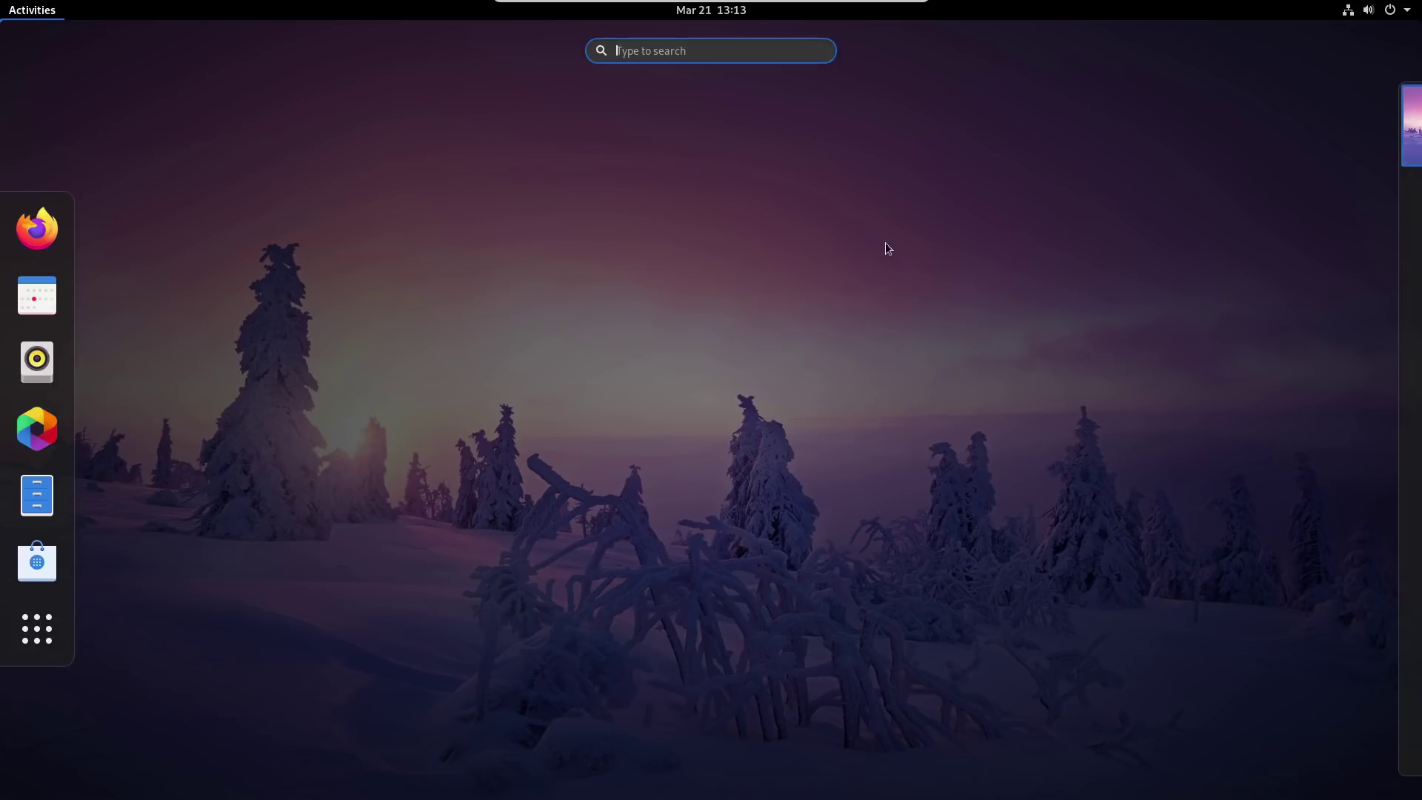
# Enable Calculator in the Settings Search results list.
pyautogui.click(1366, 10)
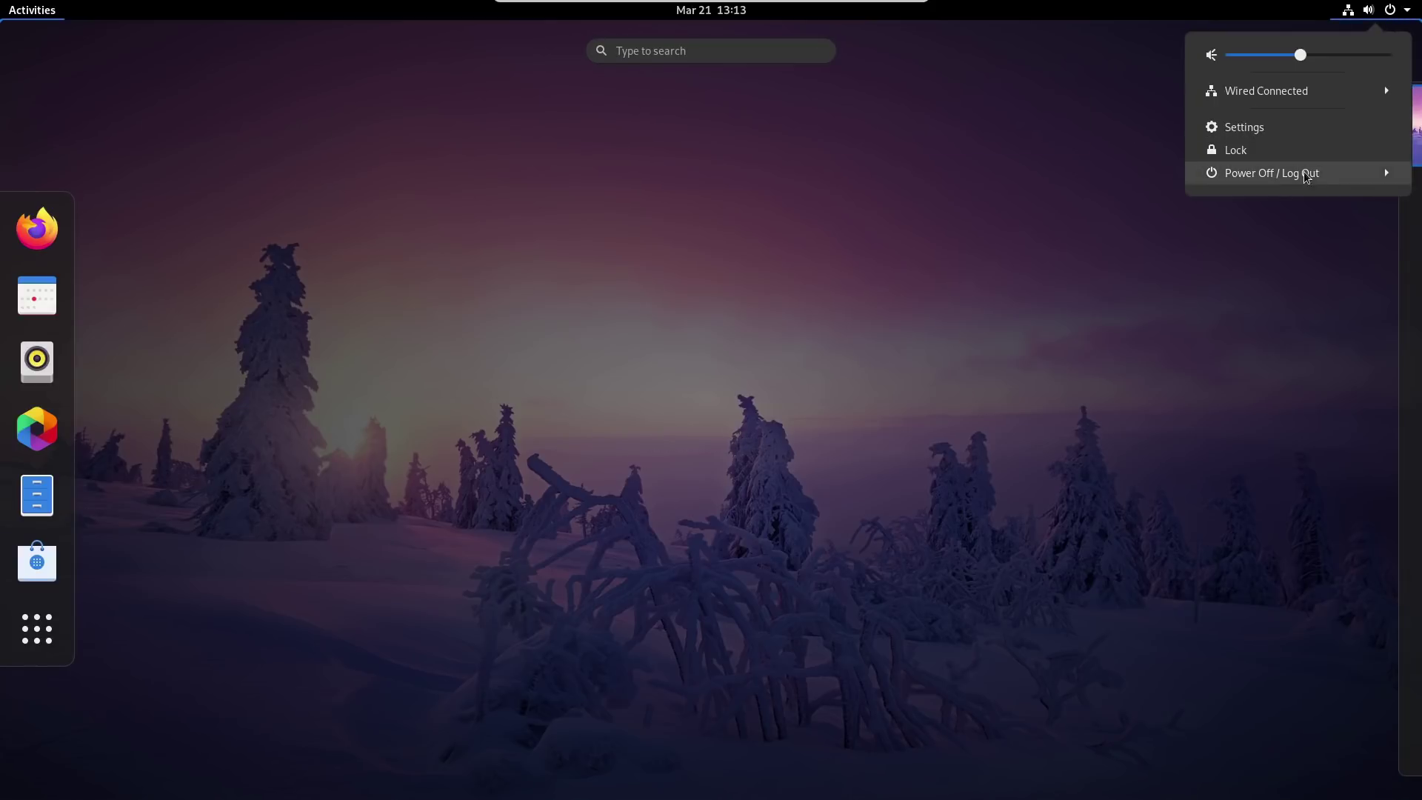
pyautogui.click(1281, 137)
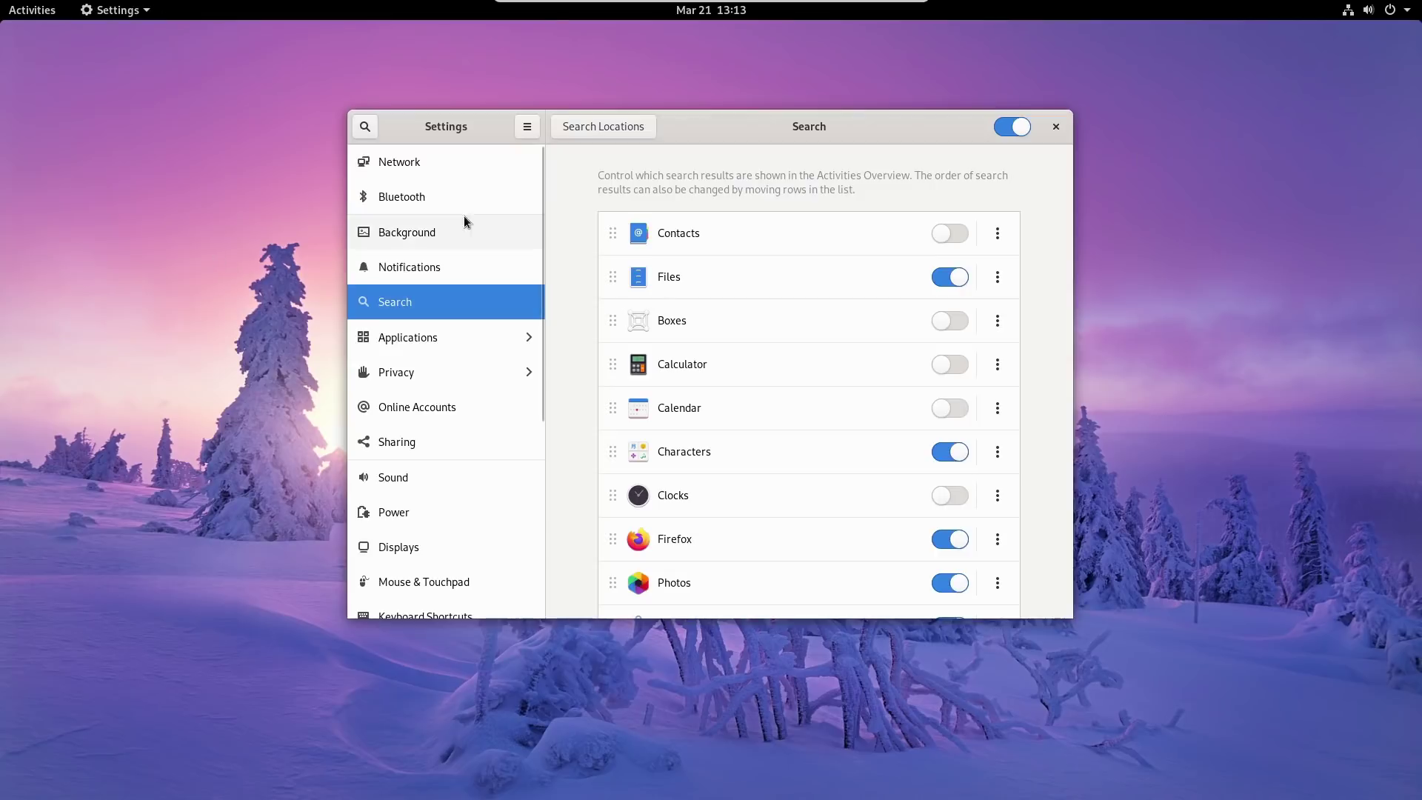
pyautogui.click(945, 364)
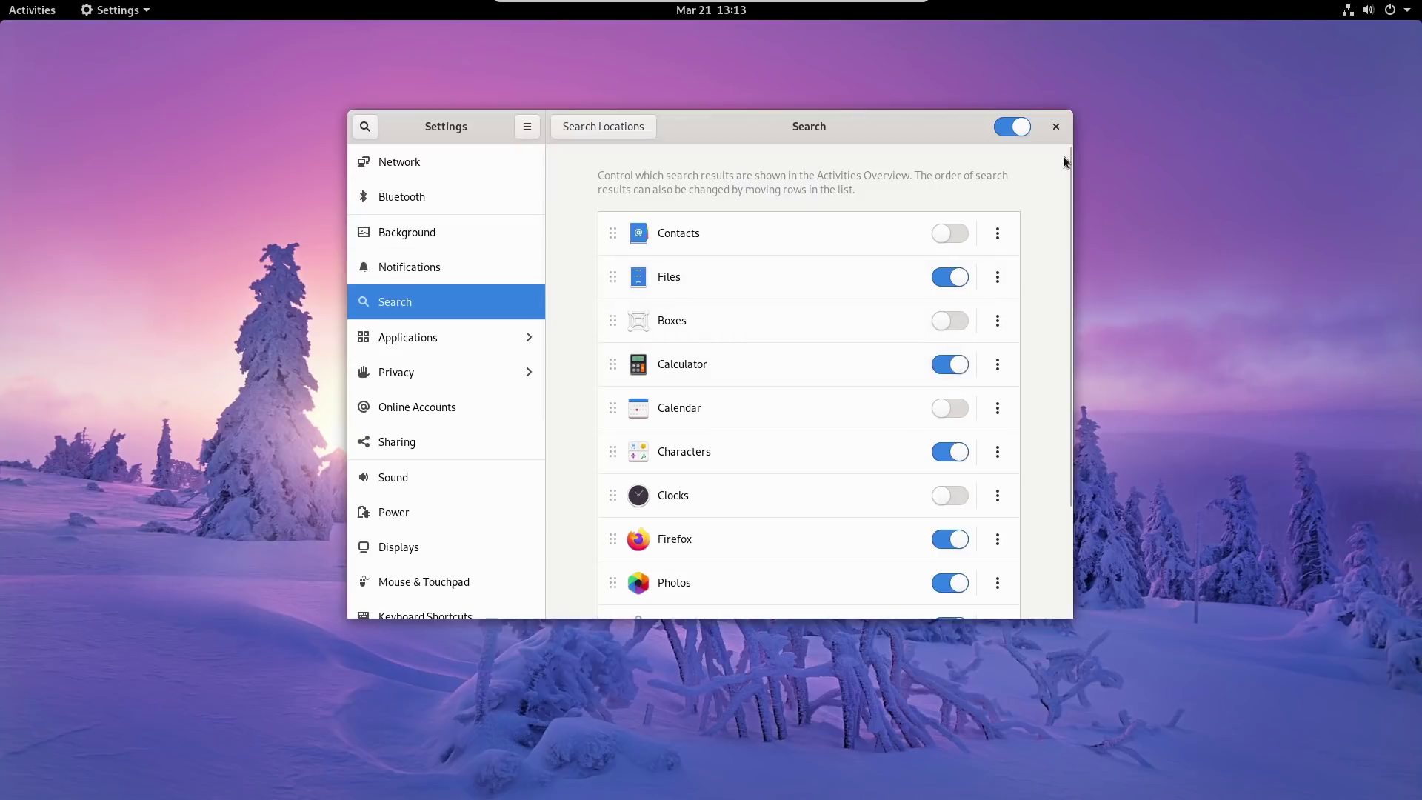
pyautogui.click(1054, 127)
# Search '1+1' again to confirm it returns 2, then return to the desktop.
pyautogui.press('super')
pyautogui.write('1+1')
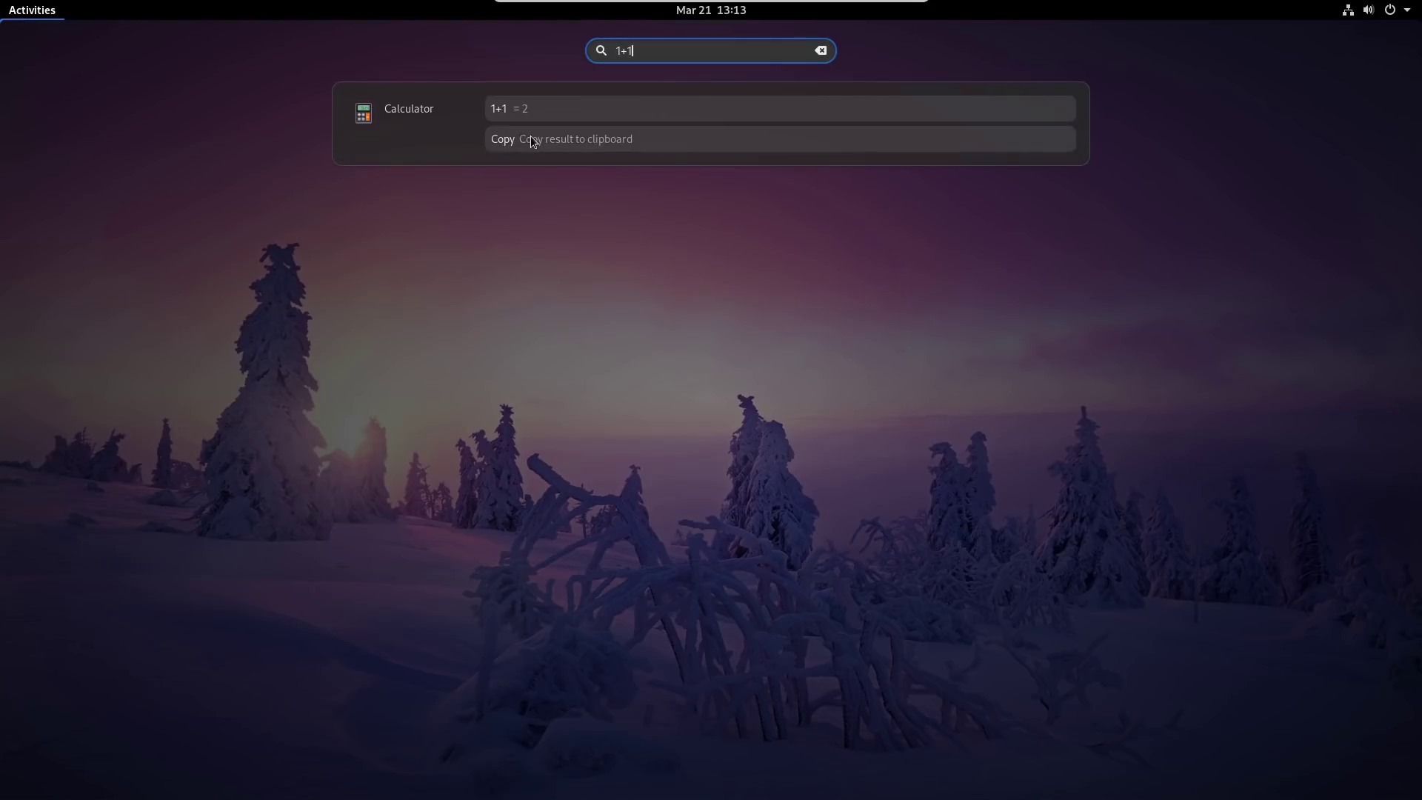
pyautogui.click(820, 50)
pyautogui.press('Escape')
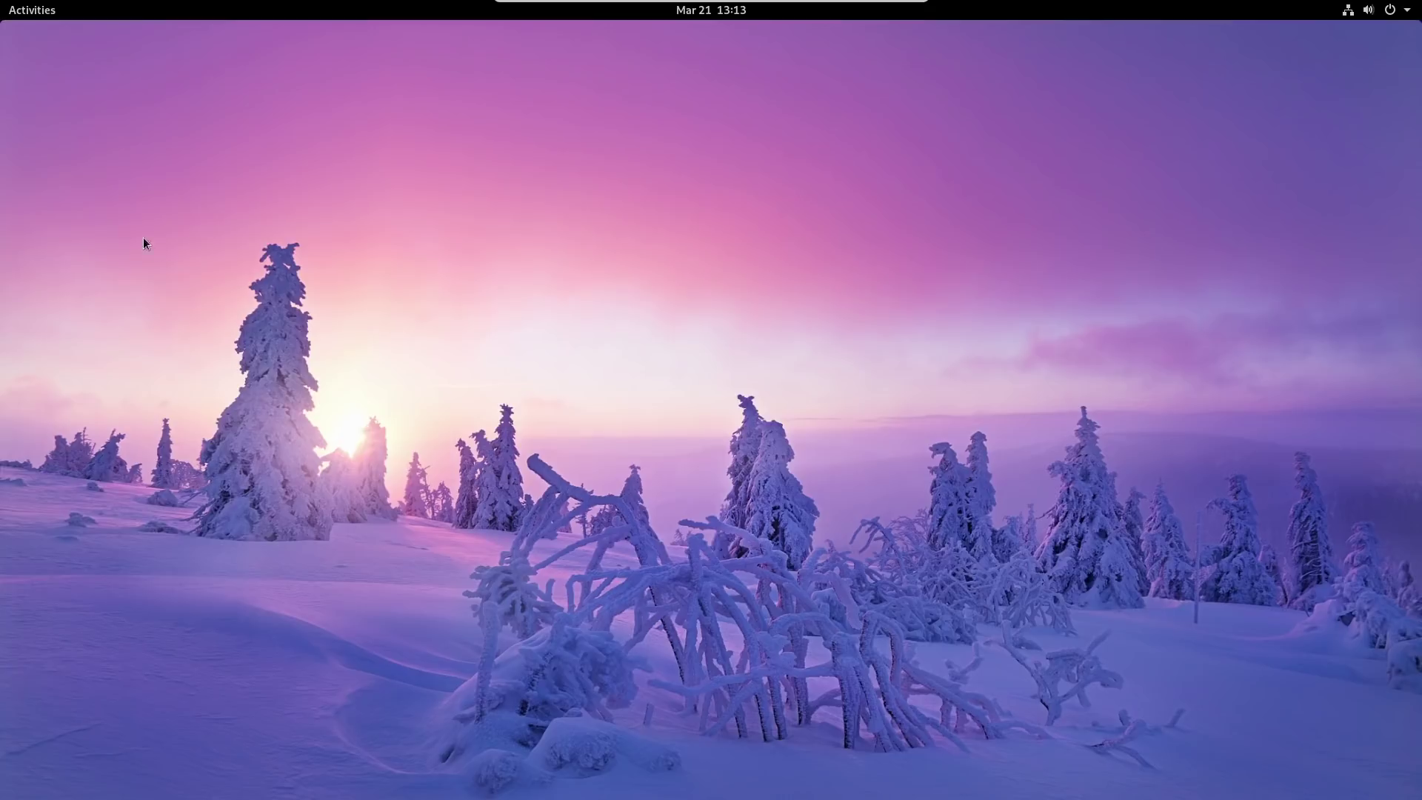
pyautogui.click(19, 15)
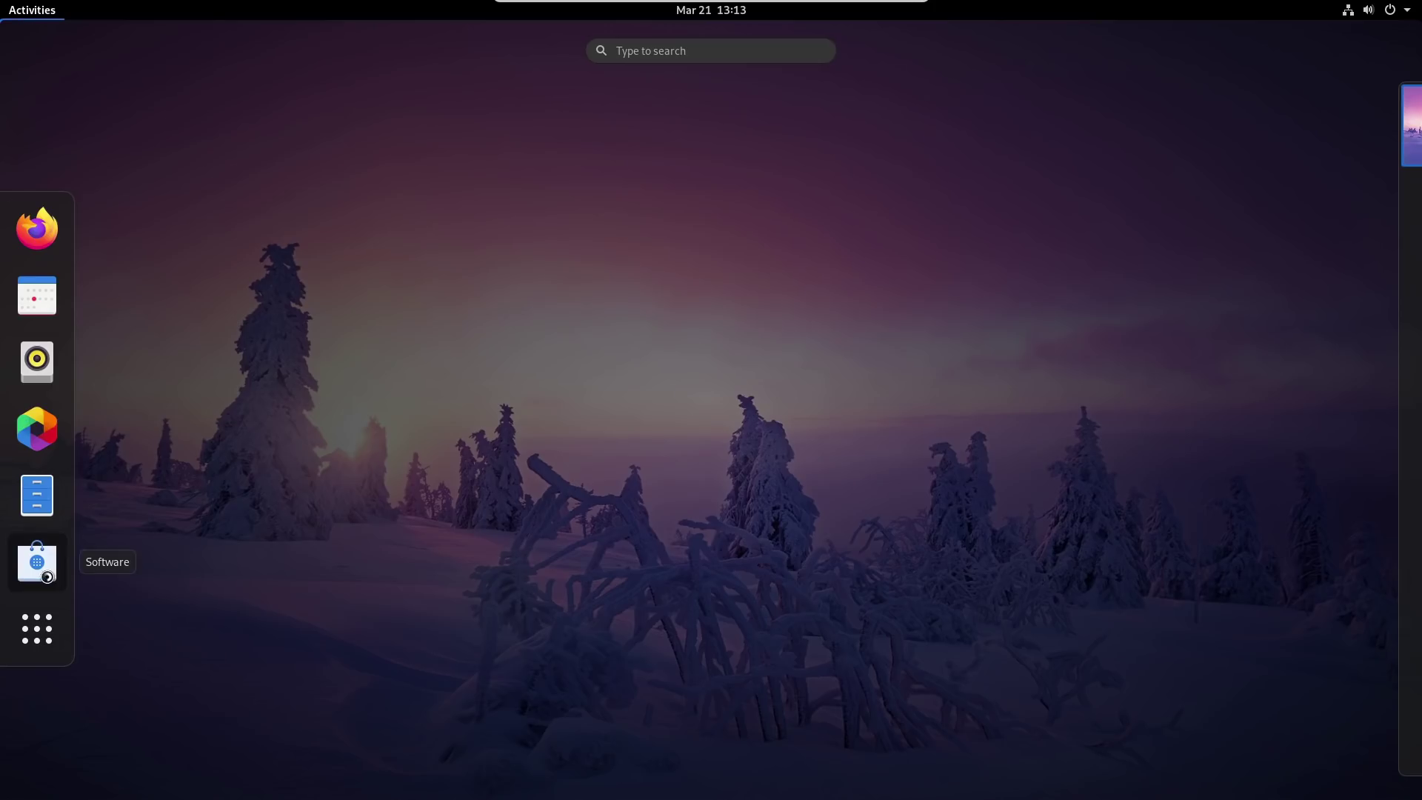
pyautogui.click(37, 562)
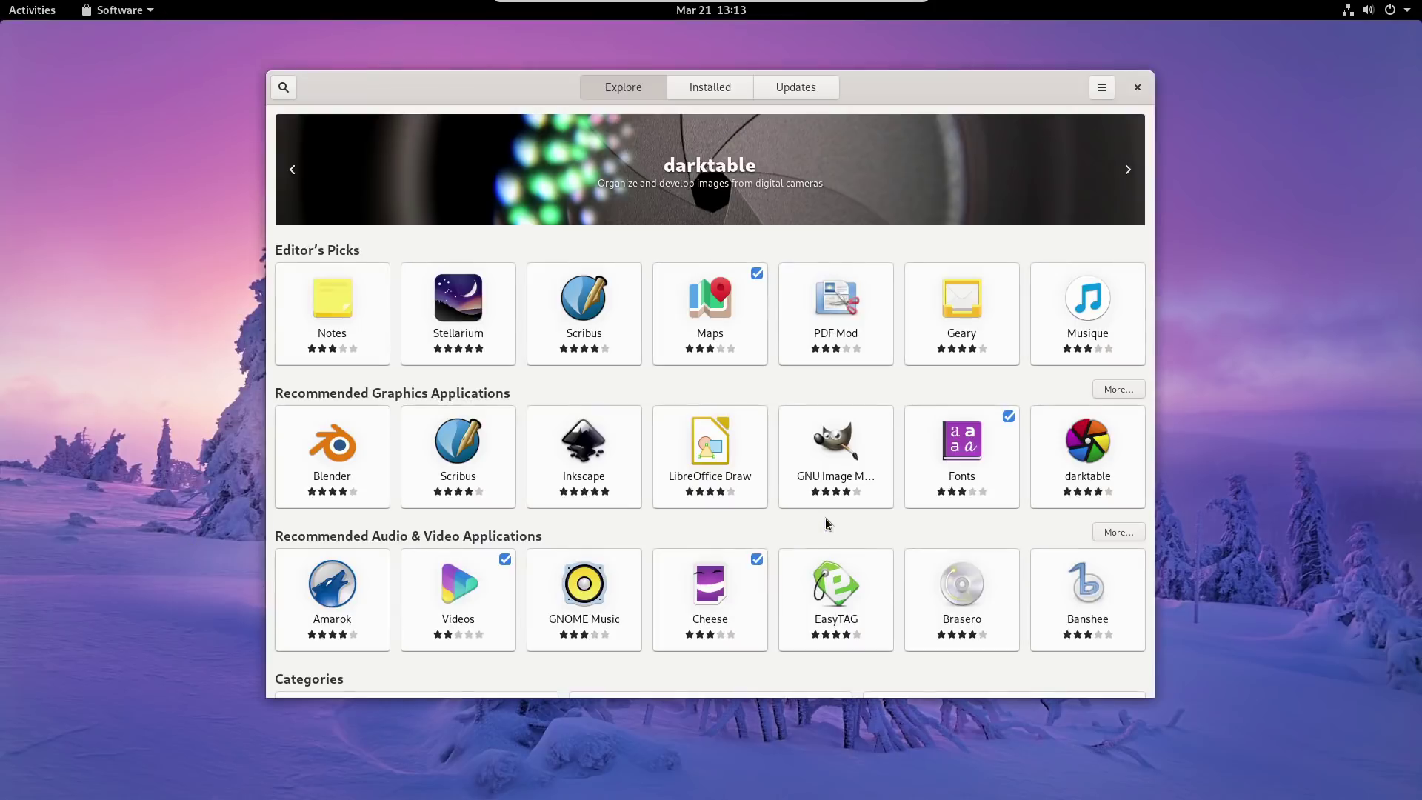
pyautogui.click(284, 89)
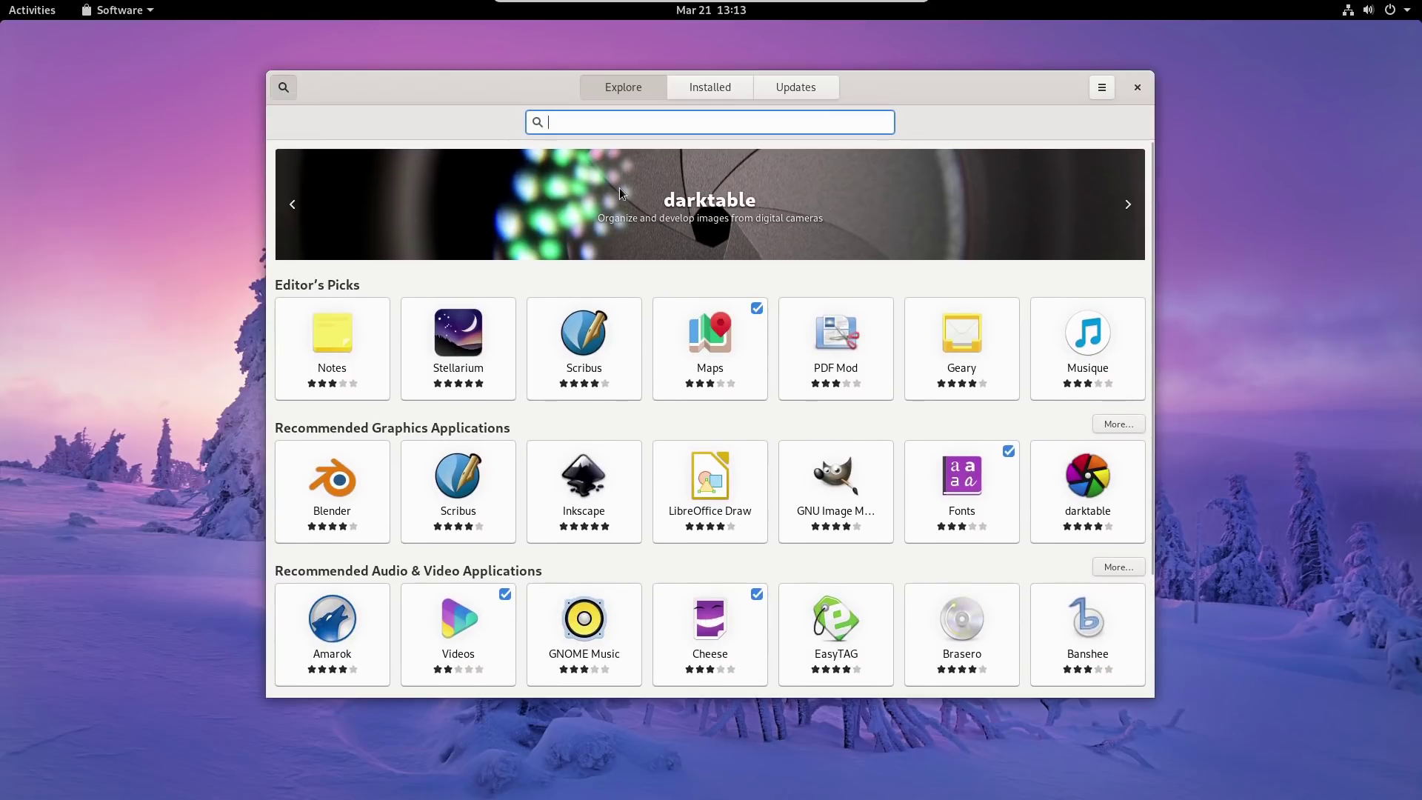
pyautogui.write('filezill')
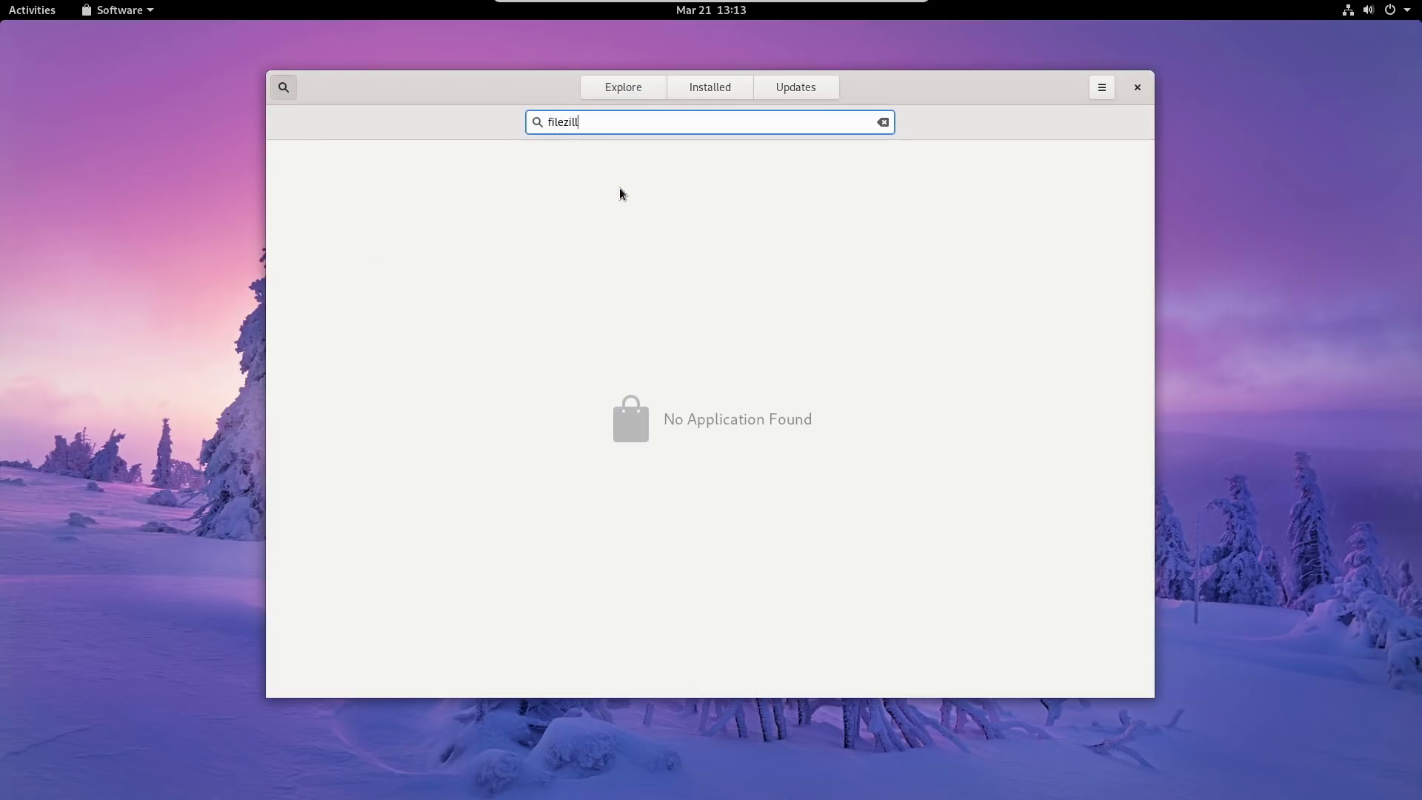
pyautogui.press('BackSpace')
pyautogui.press('BackSpace')
pyautogui.press('BackSpace')
pyautogui.press('BackSpace')
pyautogui.press('BackSpace')
pyautogui.press('BackSpace')
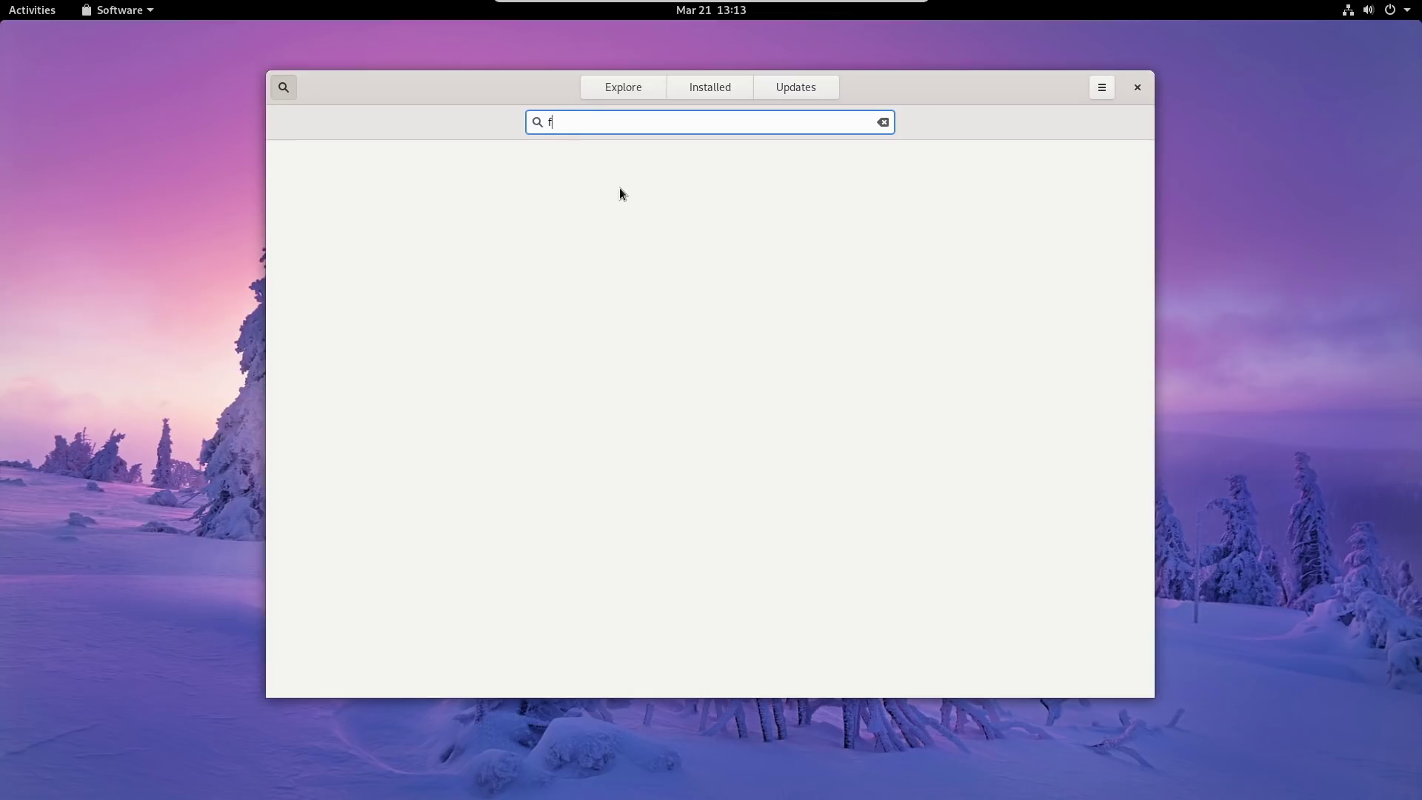
pyautogui.click(1136, 88)
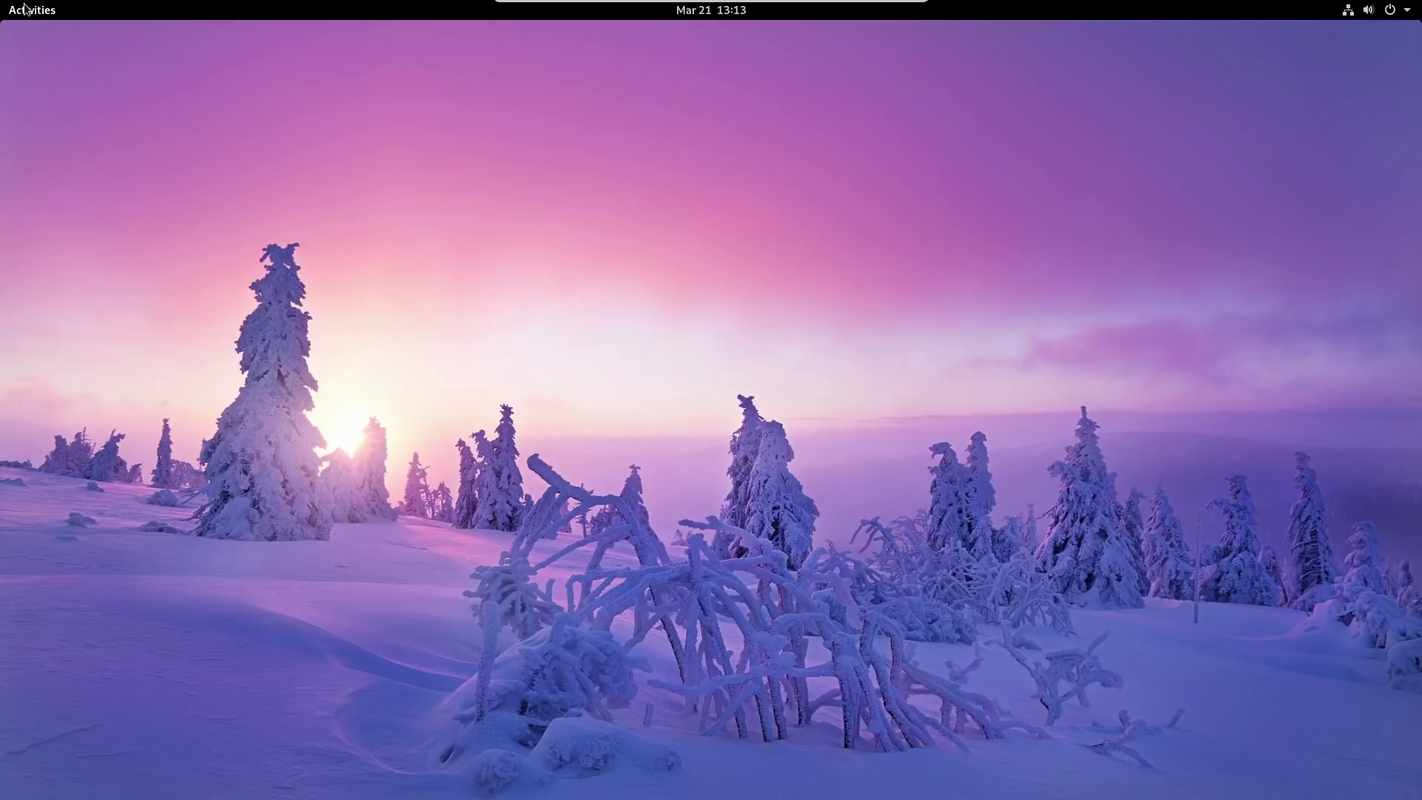
pyautogui.click(24, 9)
# Open Terminal and install FileZilla with 'sudo dnf install filezilla', confirming with y.
pyautogui.write('term')
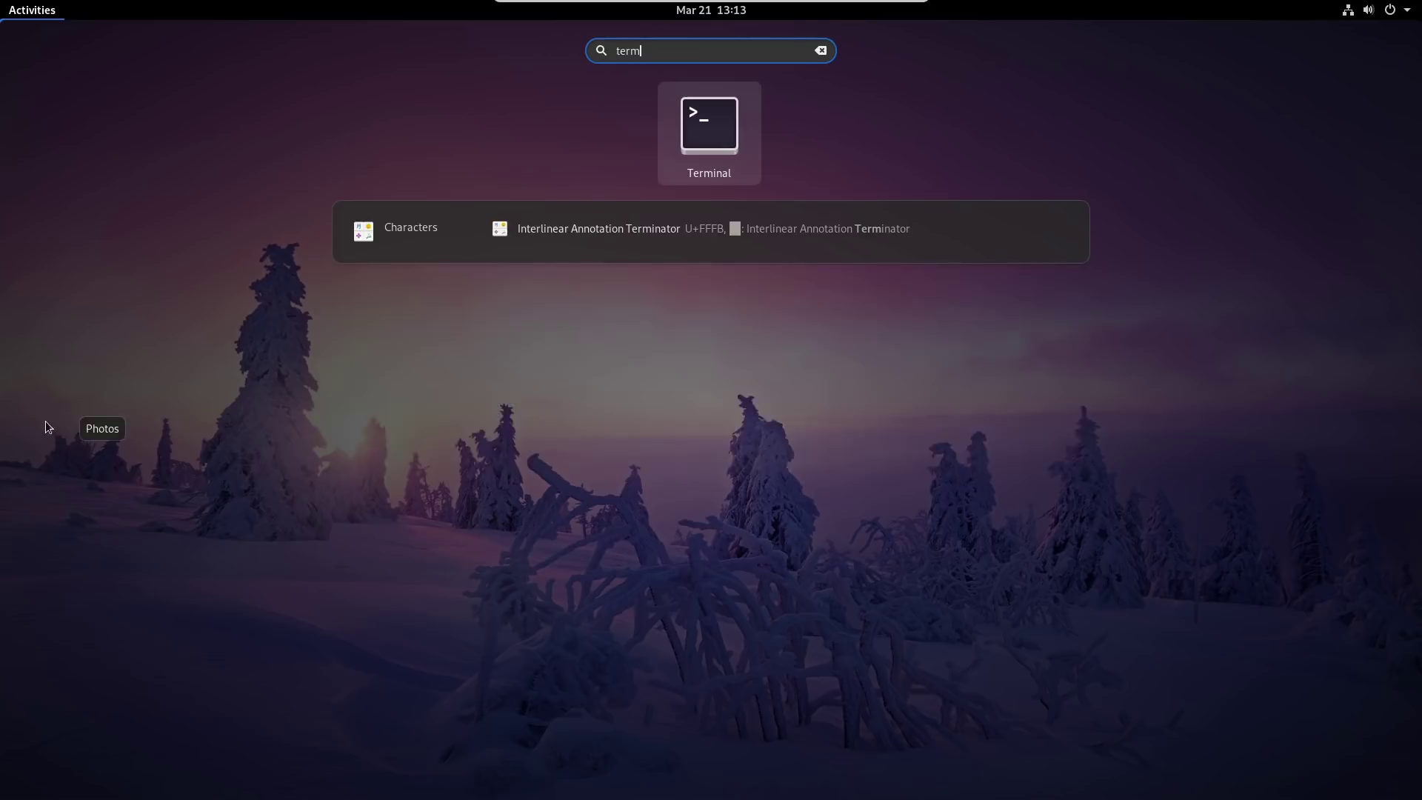
pyautogui.press('Return')
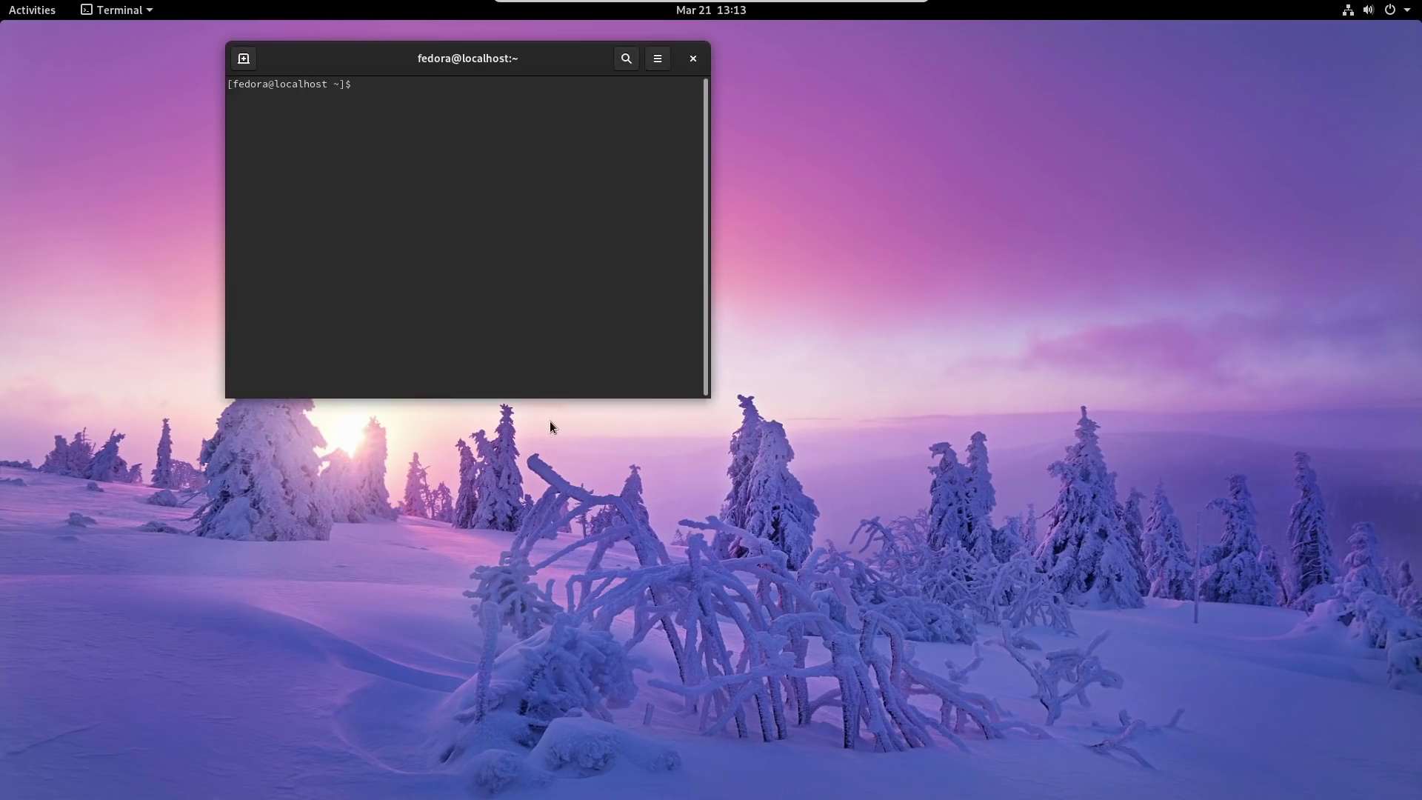
pyautogui.write('sudo dnf install filezilla')
pyautogui.press('Return')
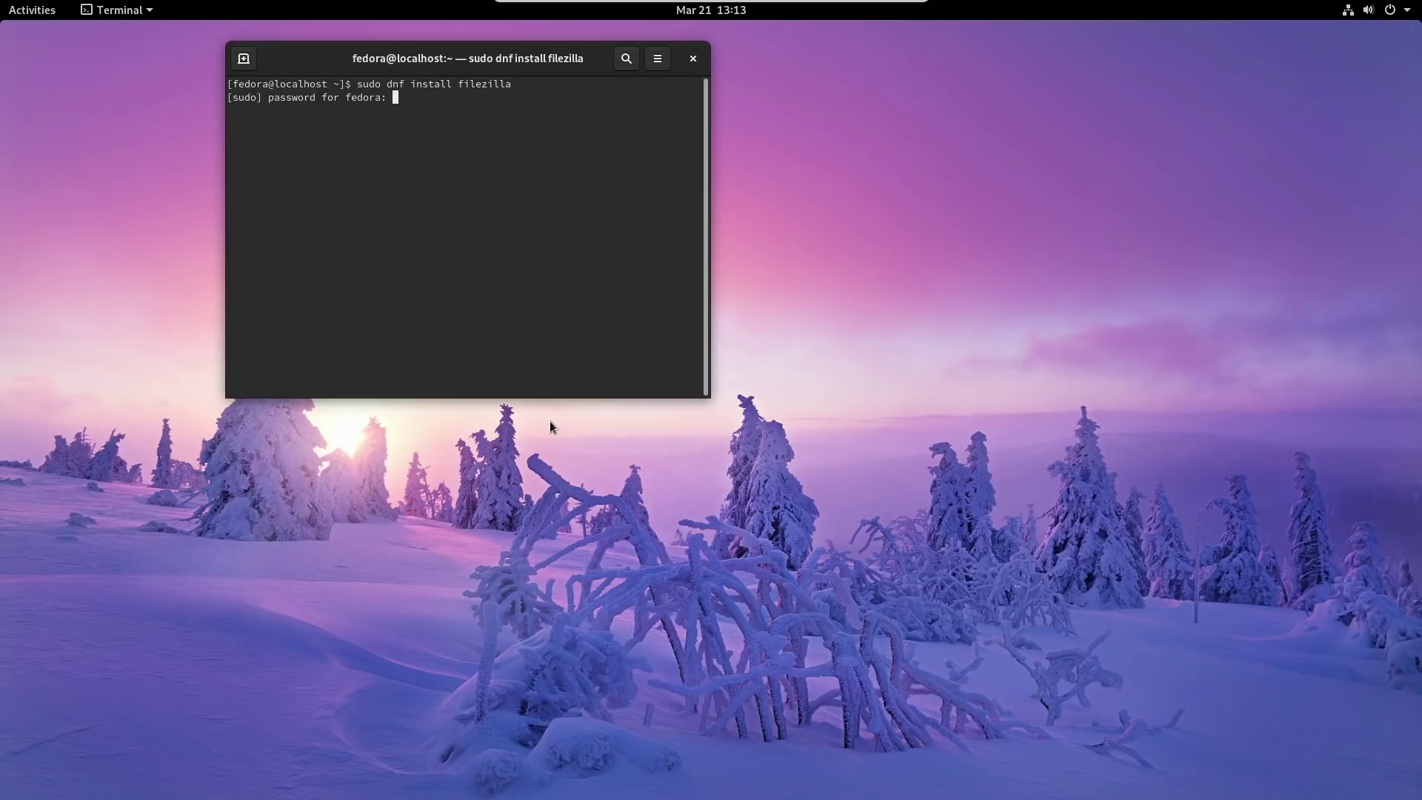
pyautogui.press('Return')
pyautogui.write('y')
pyautogui.press('Return')
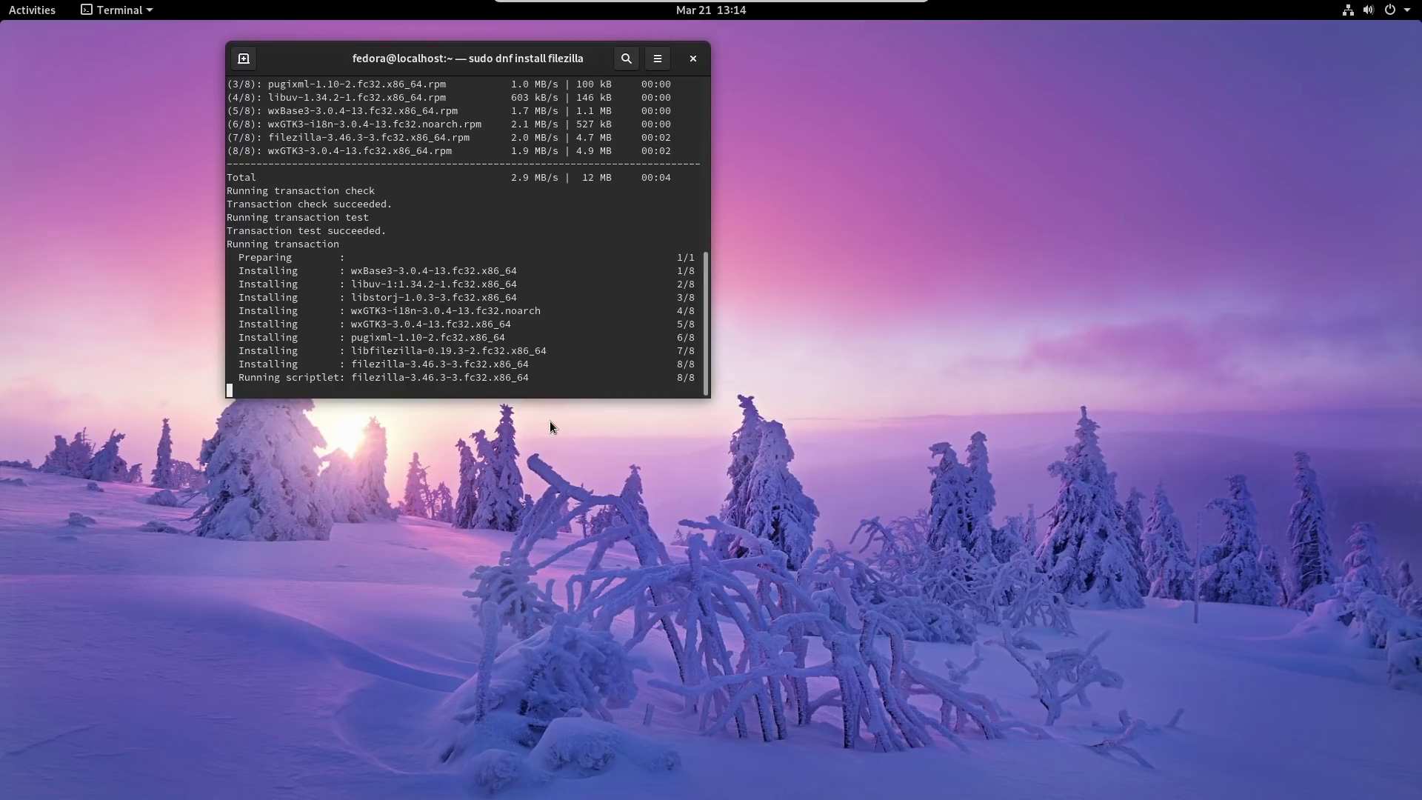
# Try 'sudo dnf install kdenlive', which finds no match, then exit the terminal.
pyautogui.write('sudo dnf install filezilla')
pyautogui.press('BackSpace')
pyautogui.press('BackSpace')
pyautogui.press('BackSpace')
pyautogui.press('BackSpace')
pyautogui.press('BackSpace')
pyautogui.press('BackSpace')
pyautogui.press('BackSpace')
pyautogui.press('BackSpace')
pyautogui.press('BackSpace')
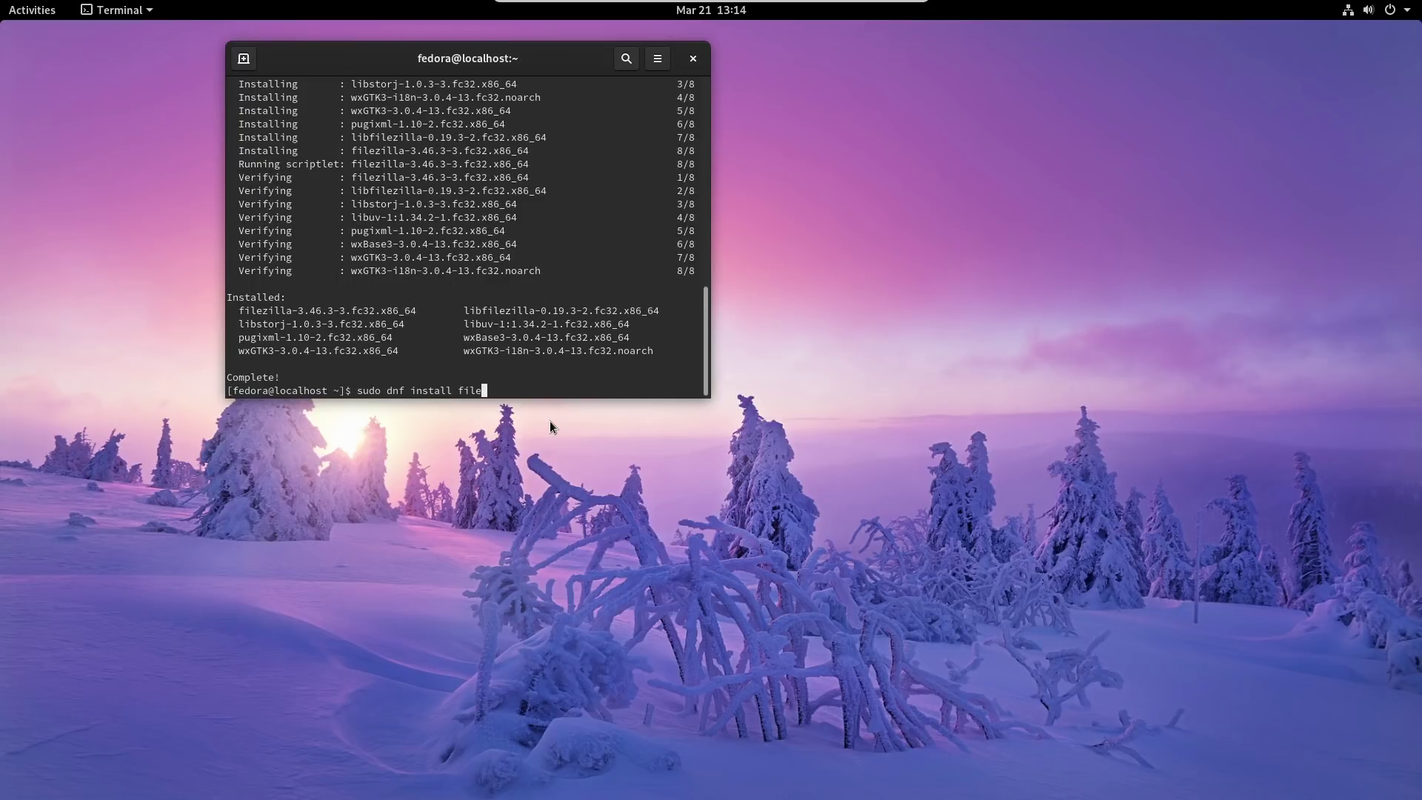
pyautogui.write('kdenlive')
pyautogui.press('Return')
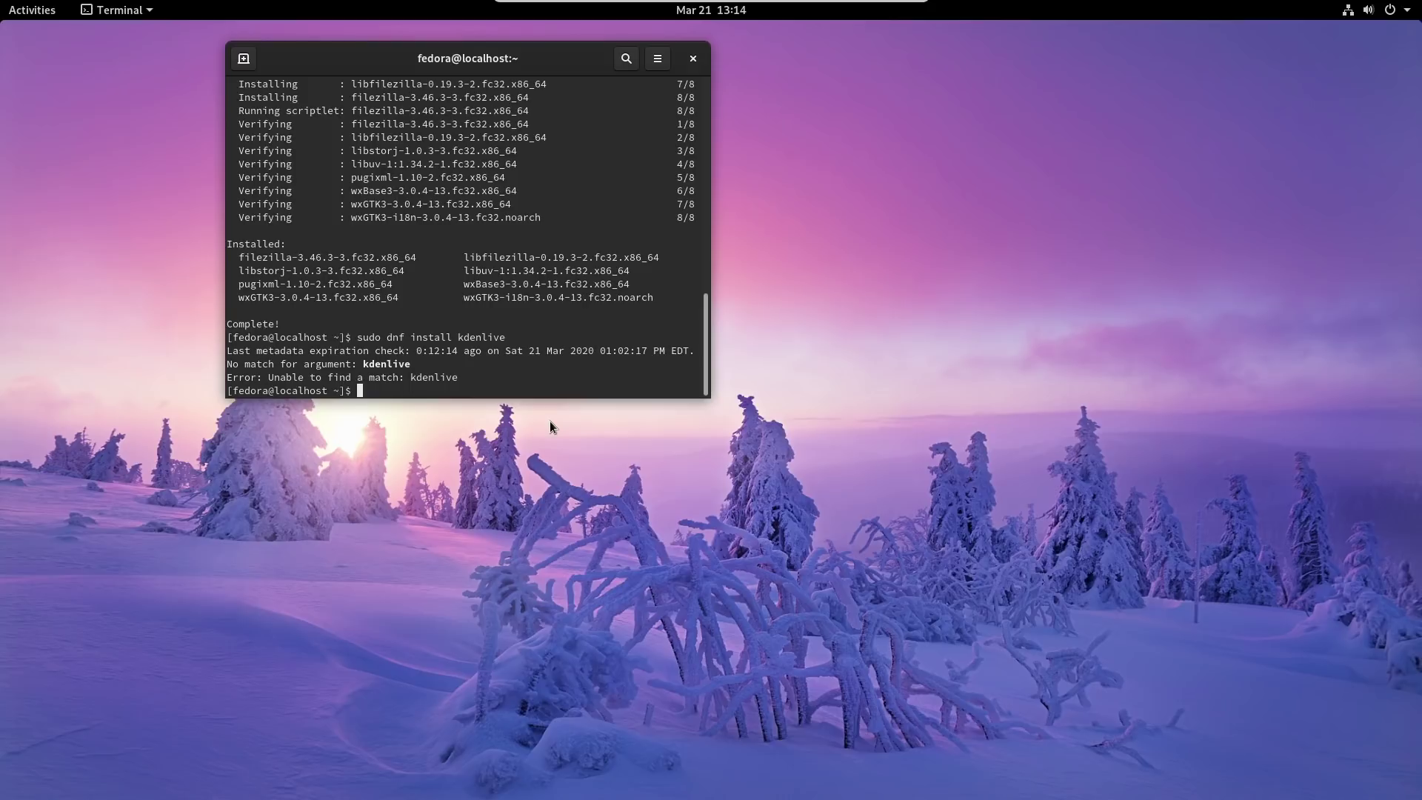
pyautogui.write('exit')
pyautogui.press('Return')
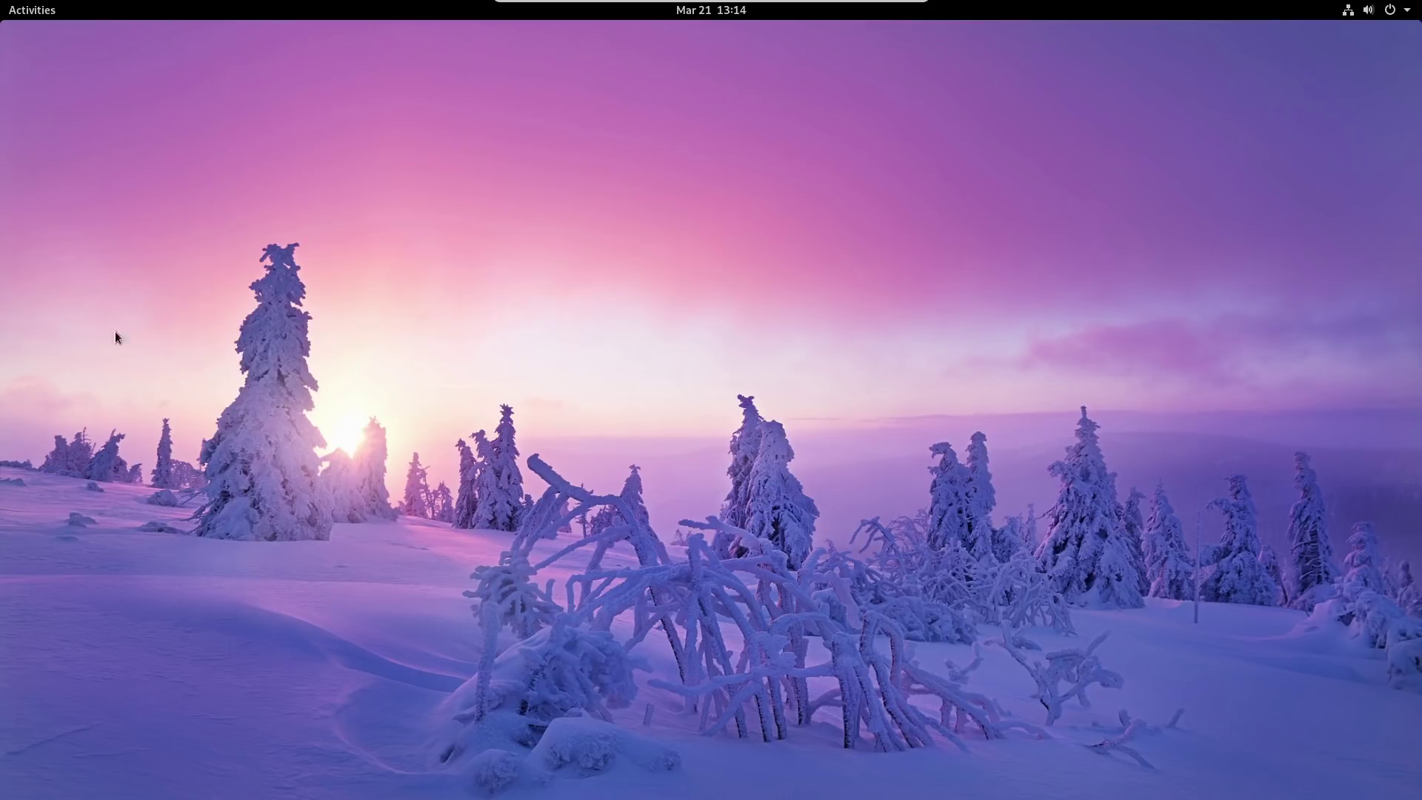
# Launch FileZilla from the full application list and dismiss its welcome dialog.
pyautogui.click(48, 15)
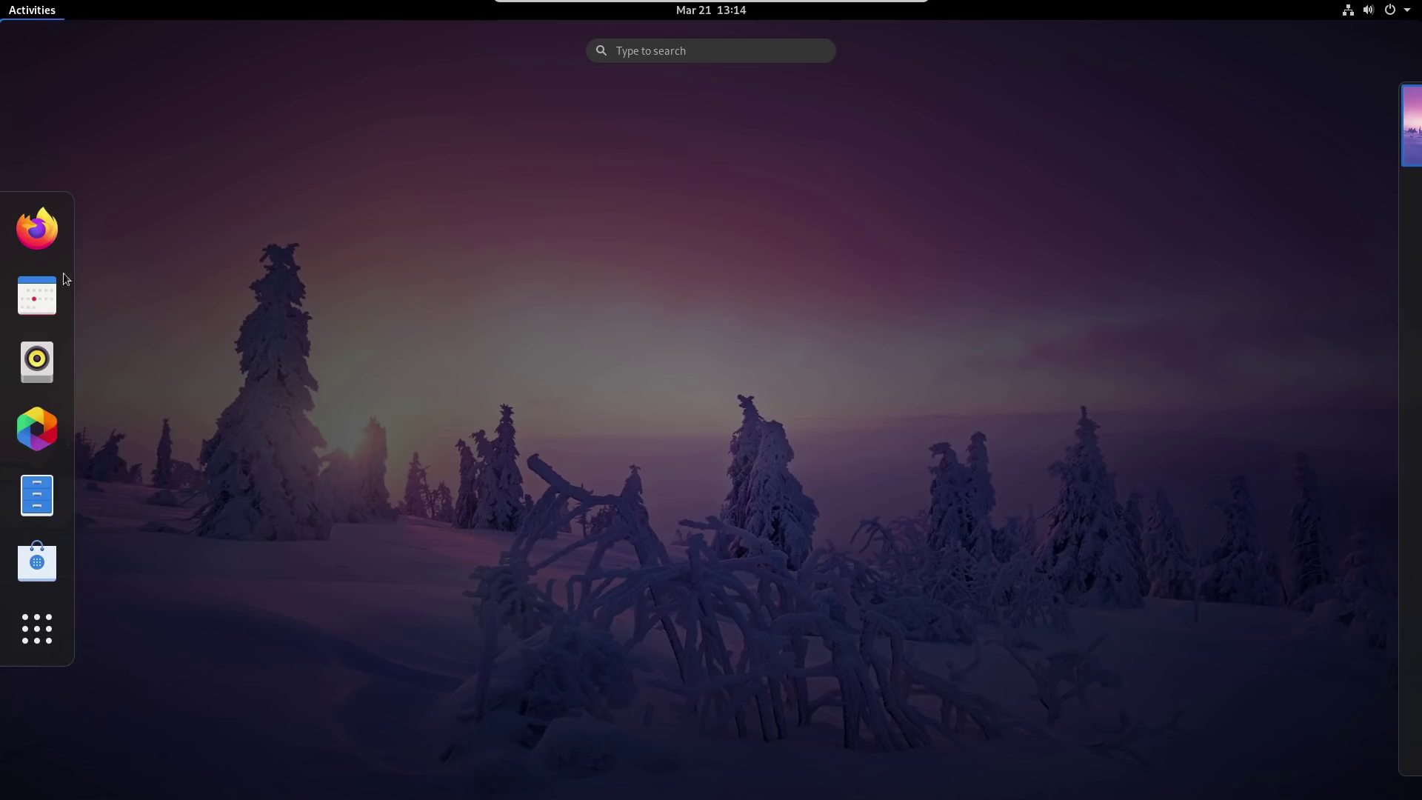
pyautogui.click(22, 642)
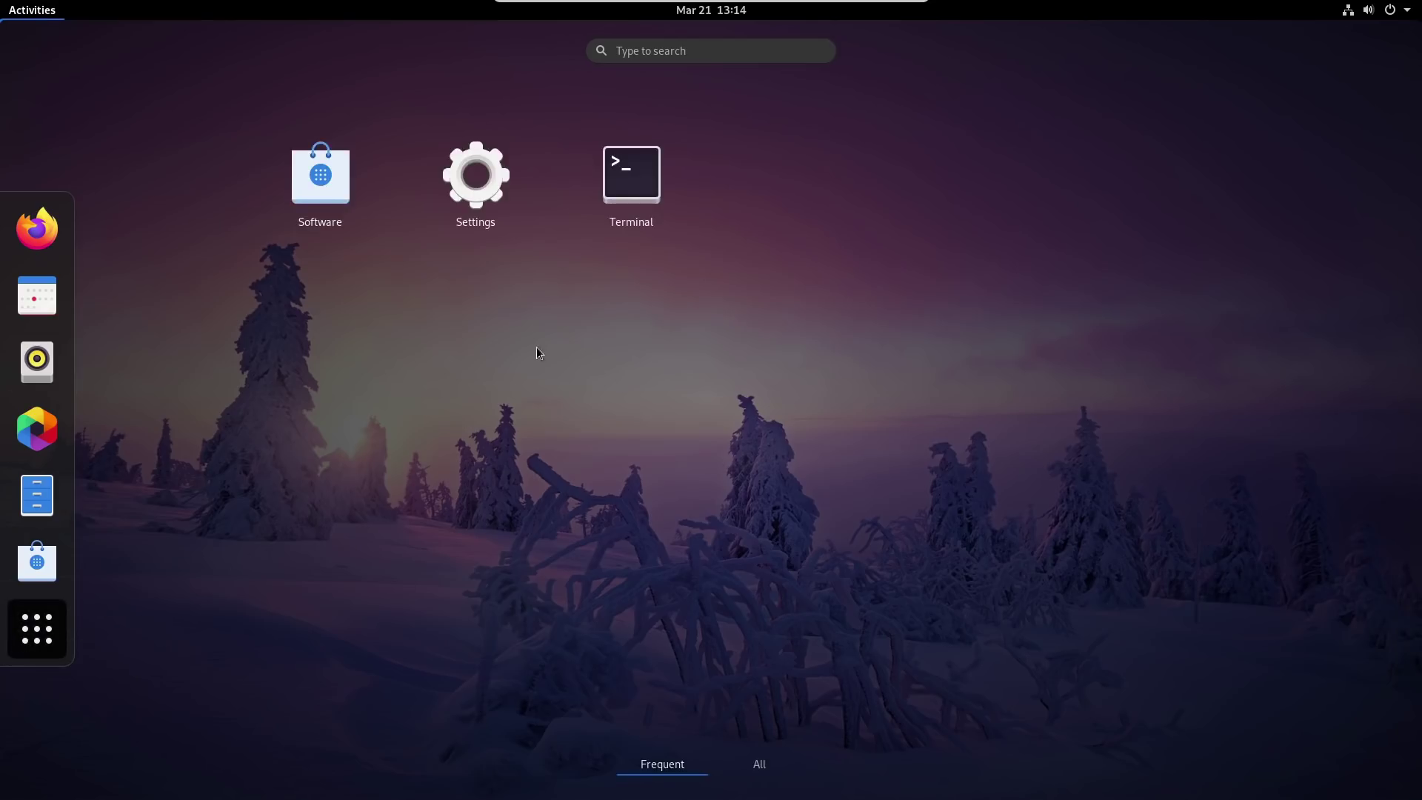
pyautogui.click(759, 763)
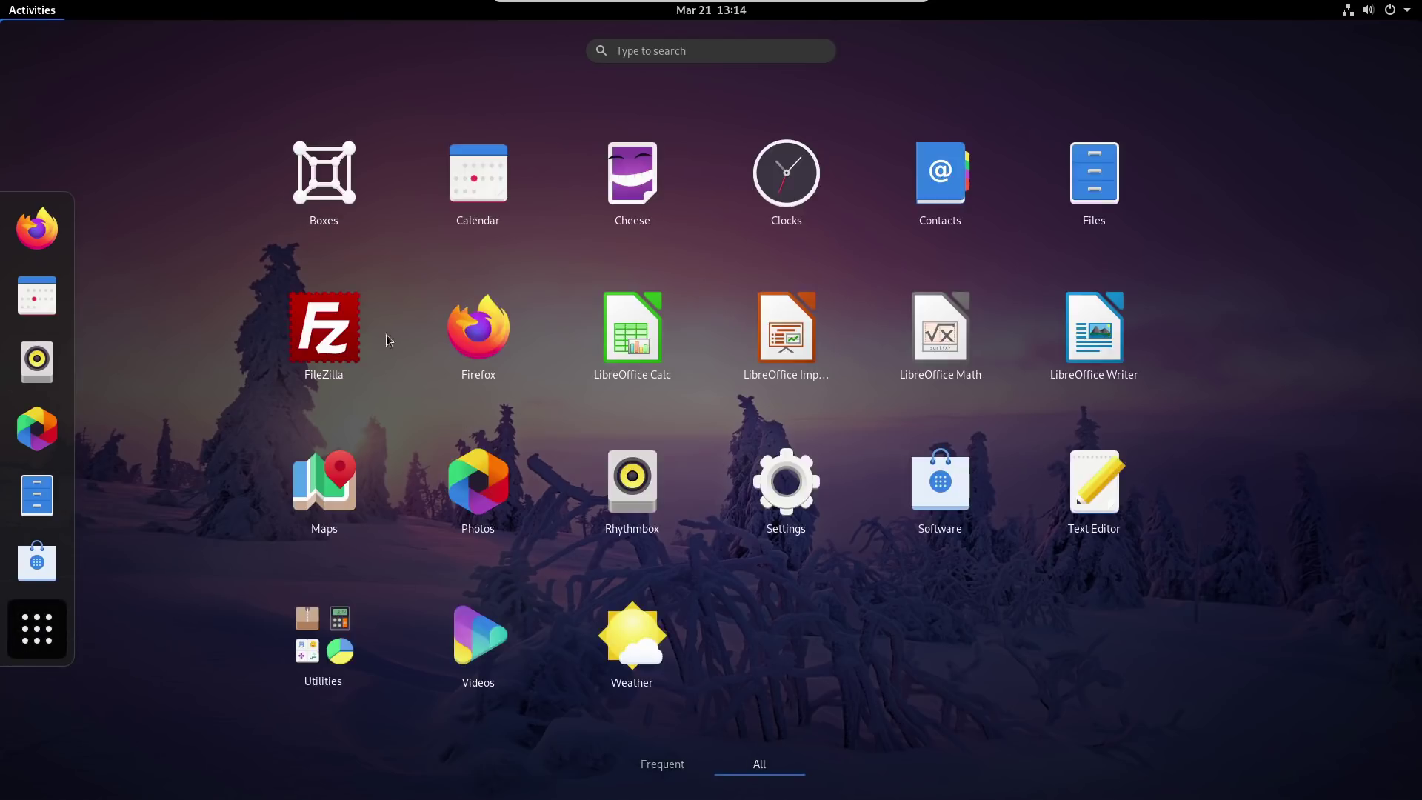
pyautogui.click(311, 329)
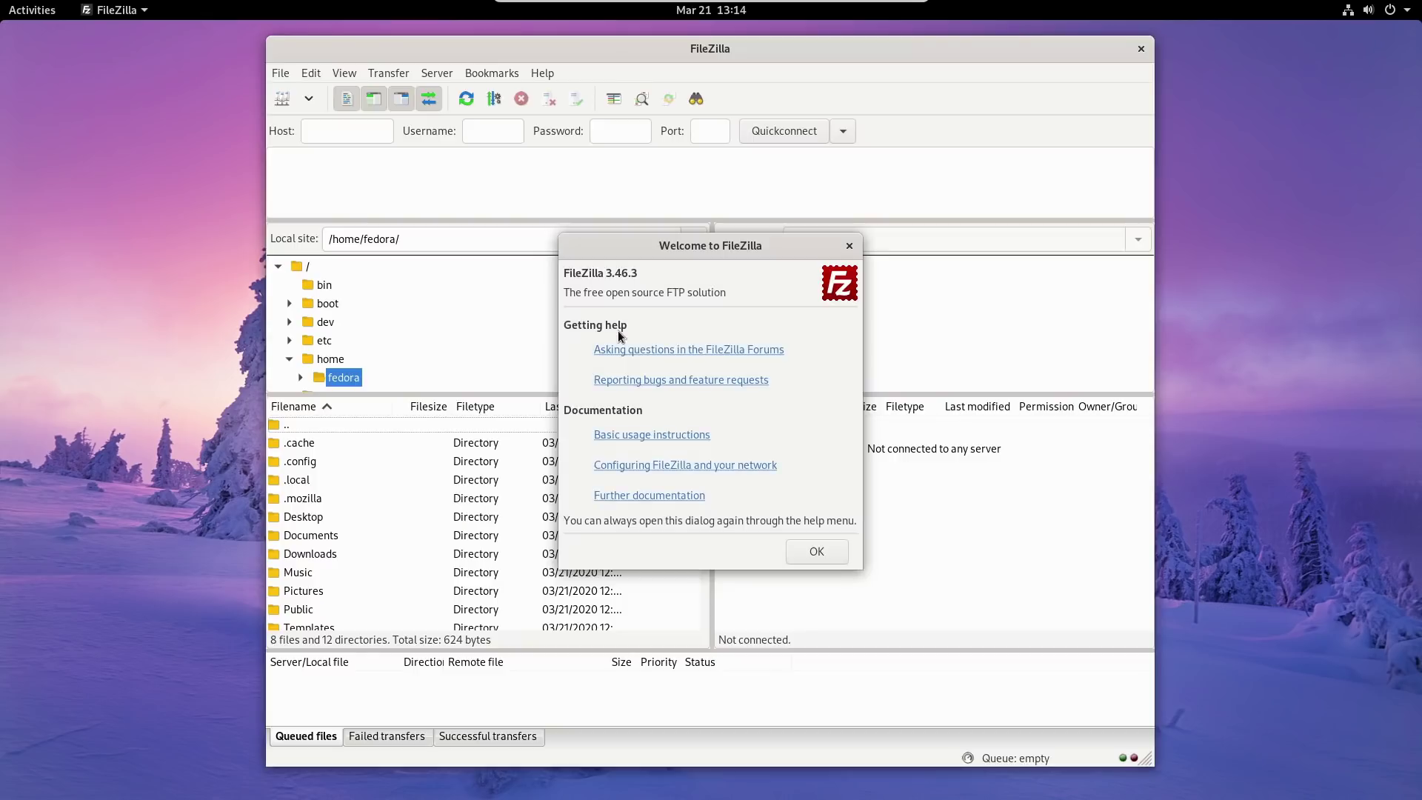
pyautogui.click(849, 246)
# Browse FileZilla's menus, close FileZilla, and return to Activities.
pyautogui.click(478, 73)
pyautogui.click(437, 71)
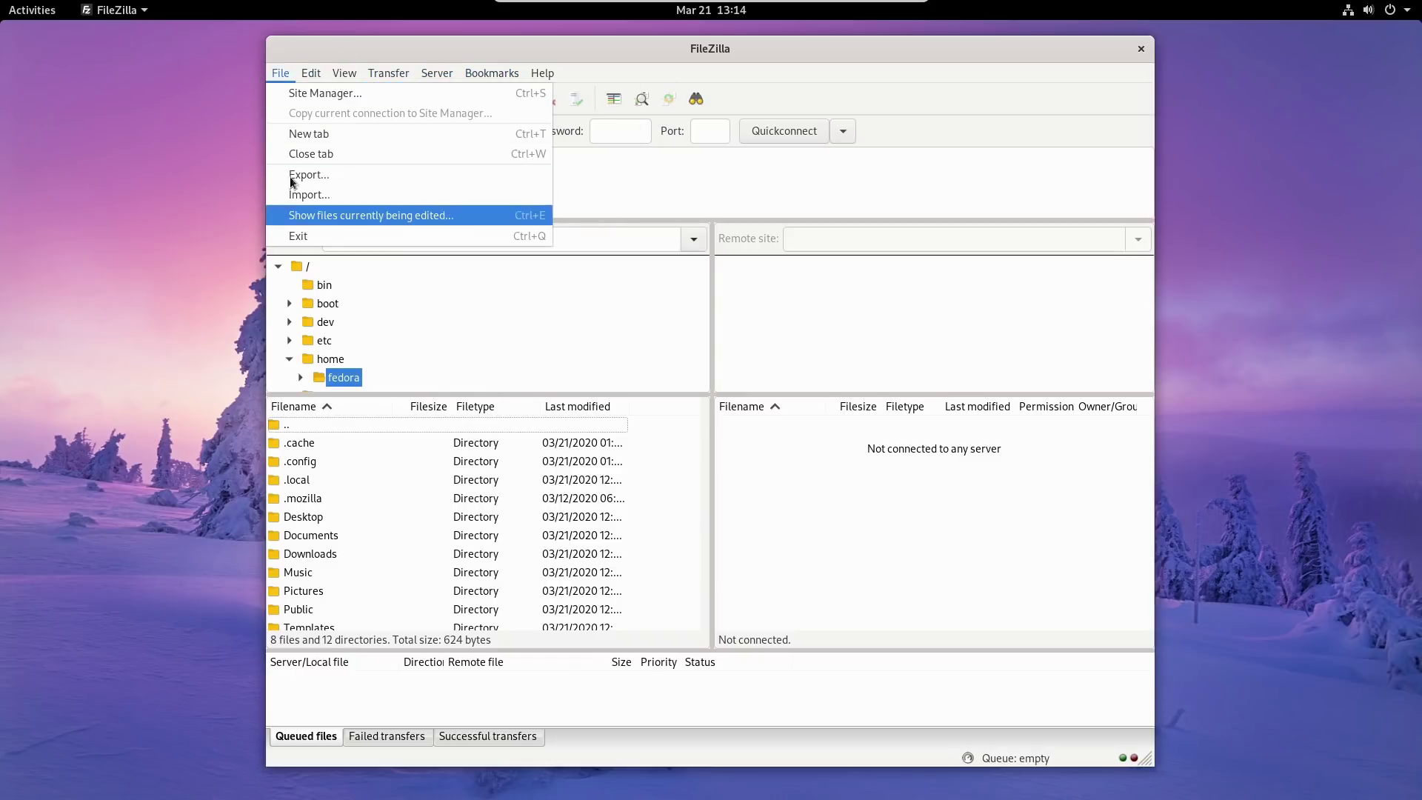
pyautogui.click(1149, 72)
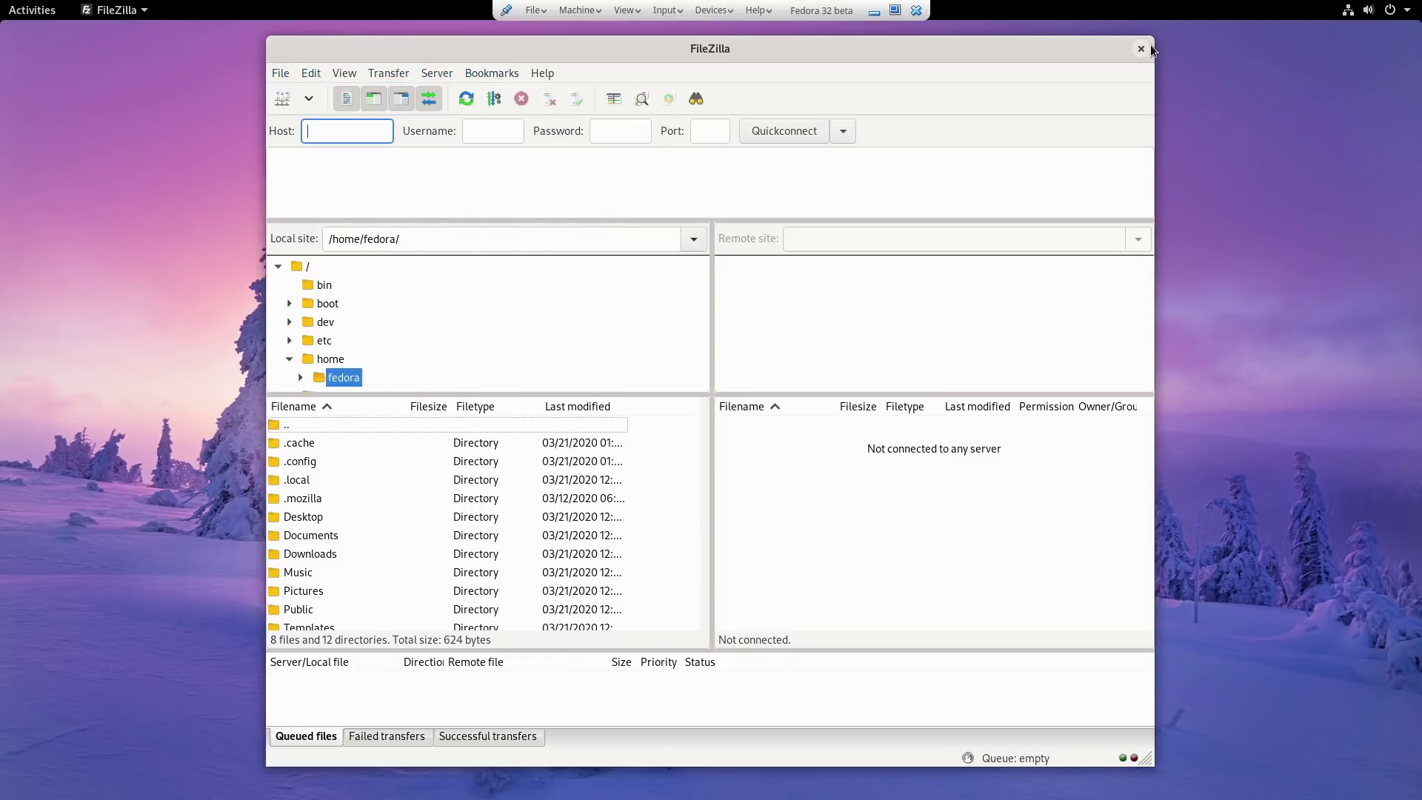
pyautogui.click(1140, 49)
pyautogui.click(30, 9)
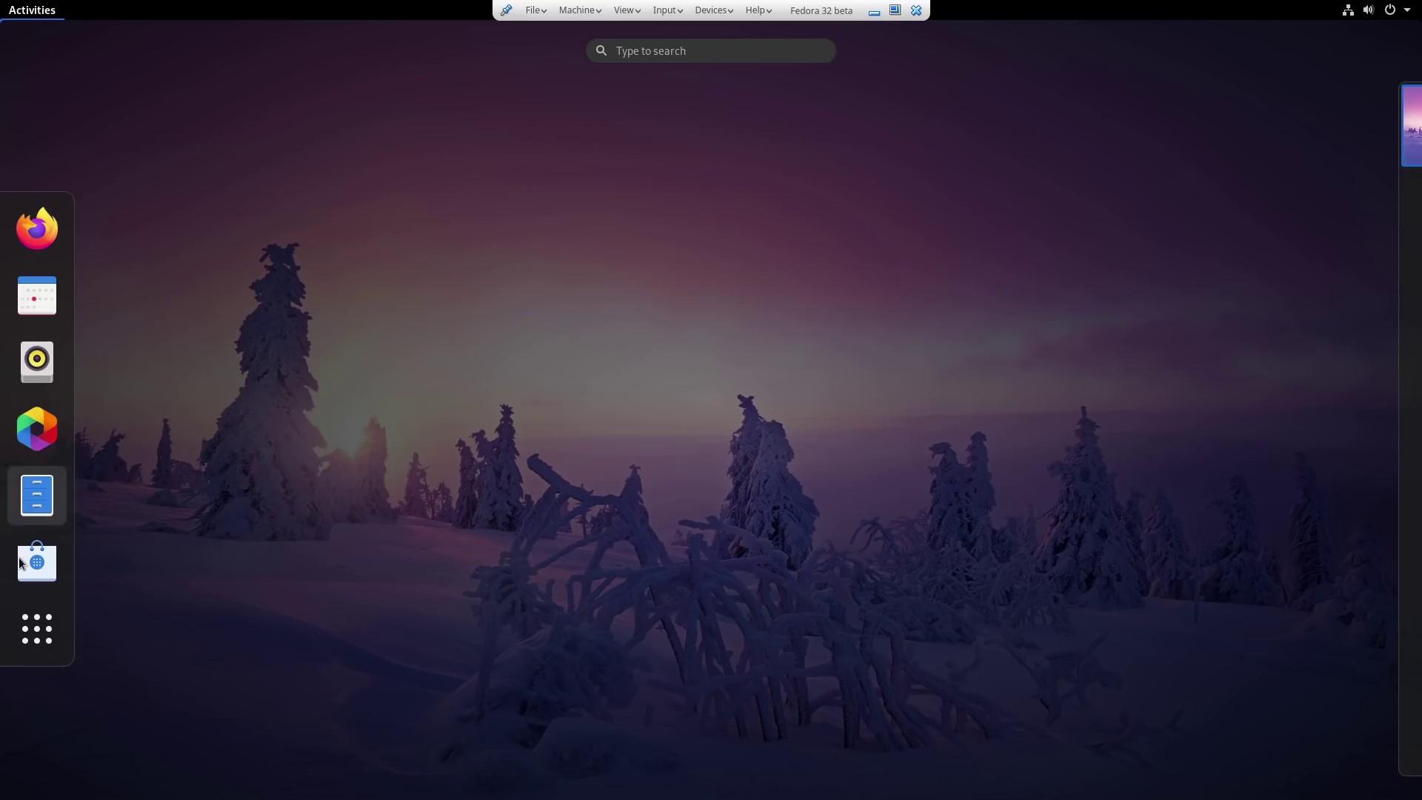
# Launch Terminal from a 'term' search, close it with exit, and return to Activities.
pyautogui.write('term')
pyautogui.press('Return')
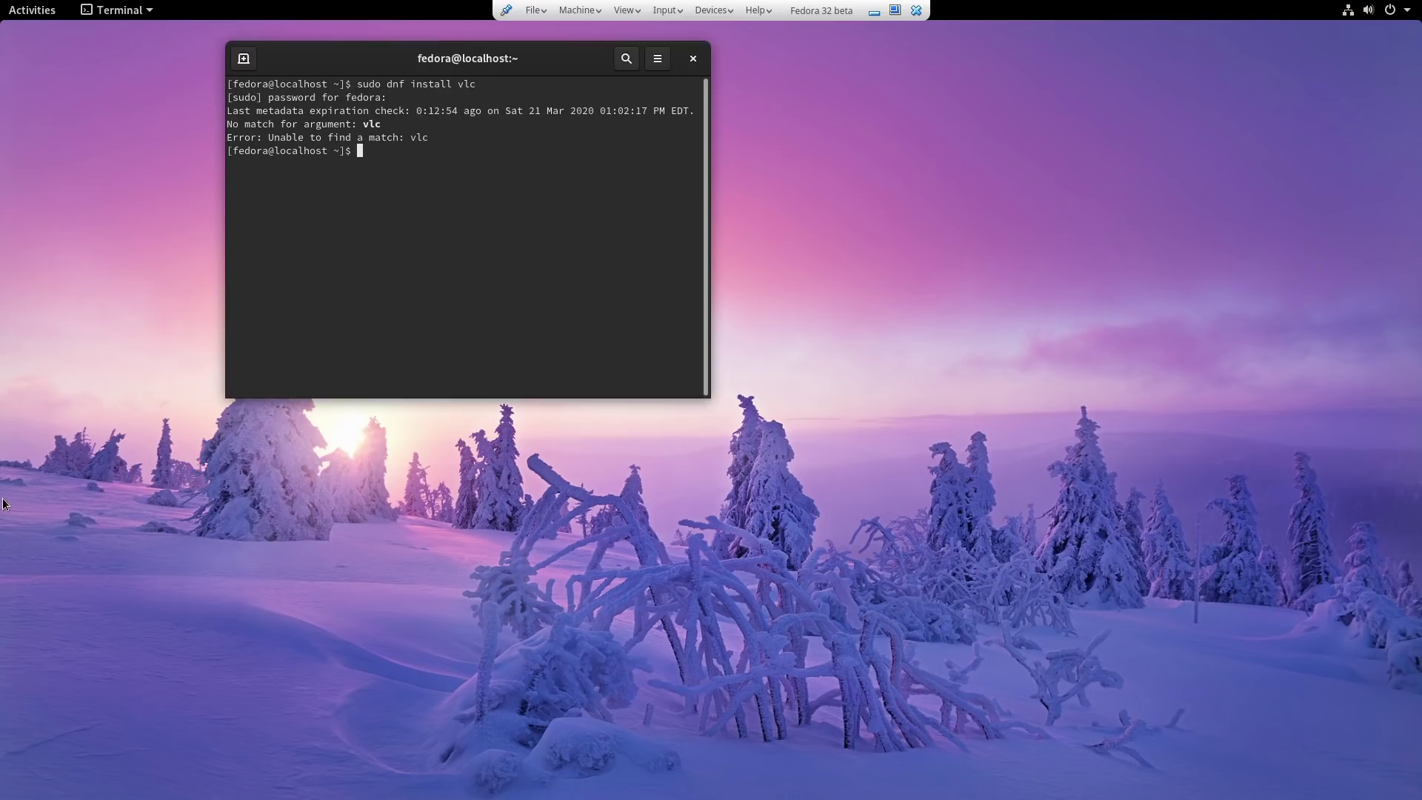
pyautogui.write('exit')
pyautogui.press('Return')
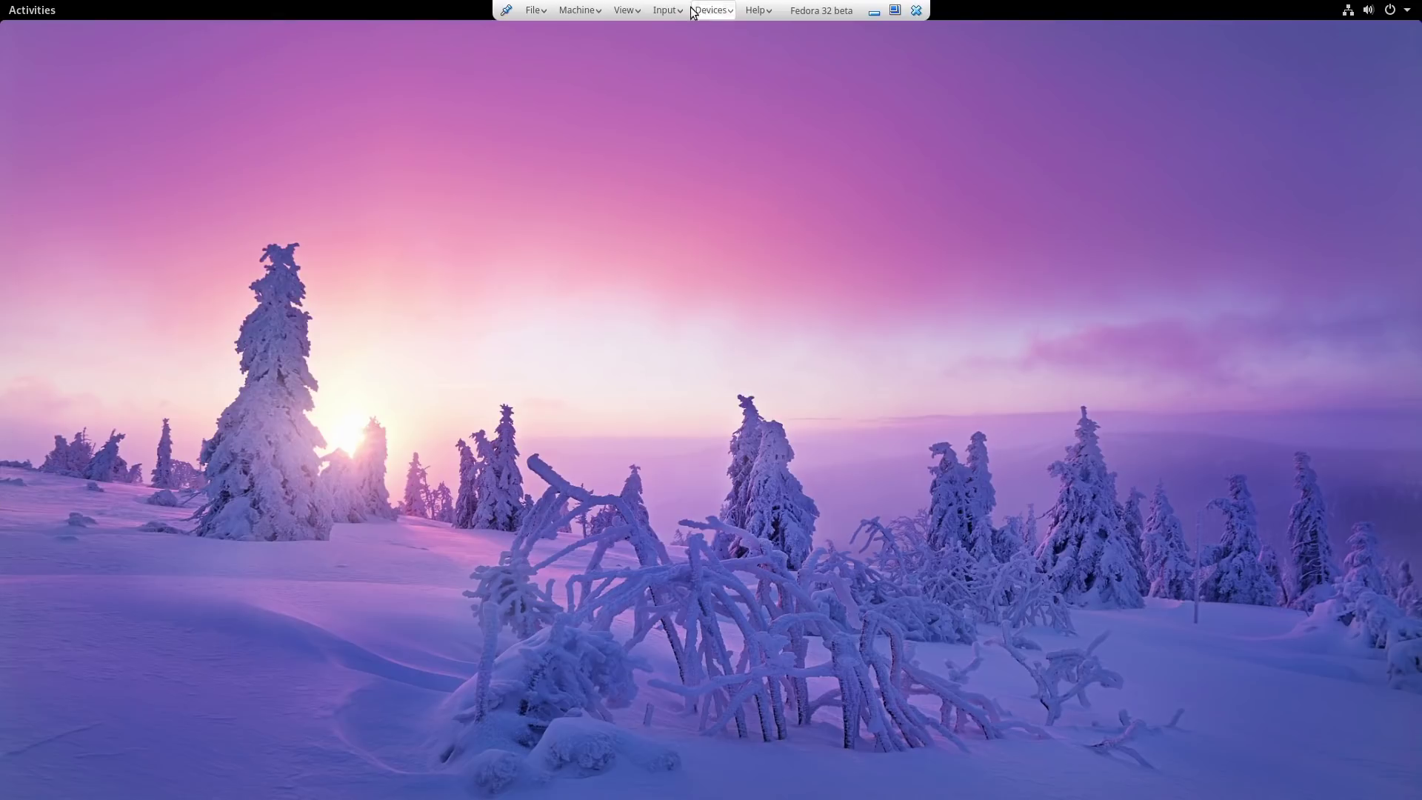
pyautogui.click(34, 10)
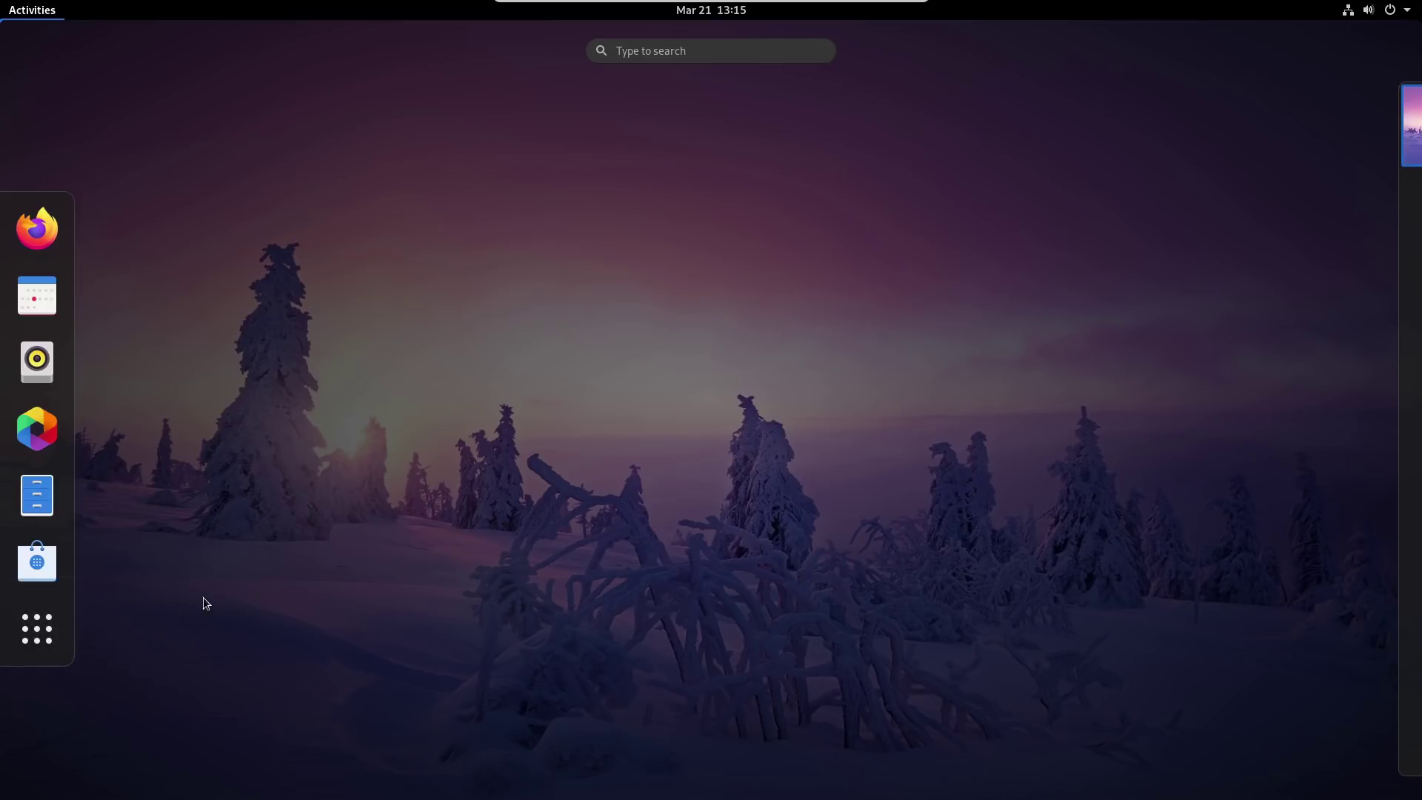
# Launch Tweaks and show its Appearance page.
pyautogui.write('tweak')
pyautogui.click(733, 141)
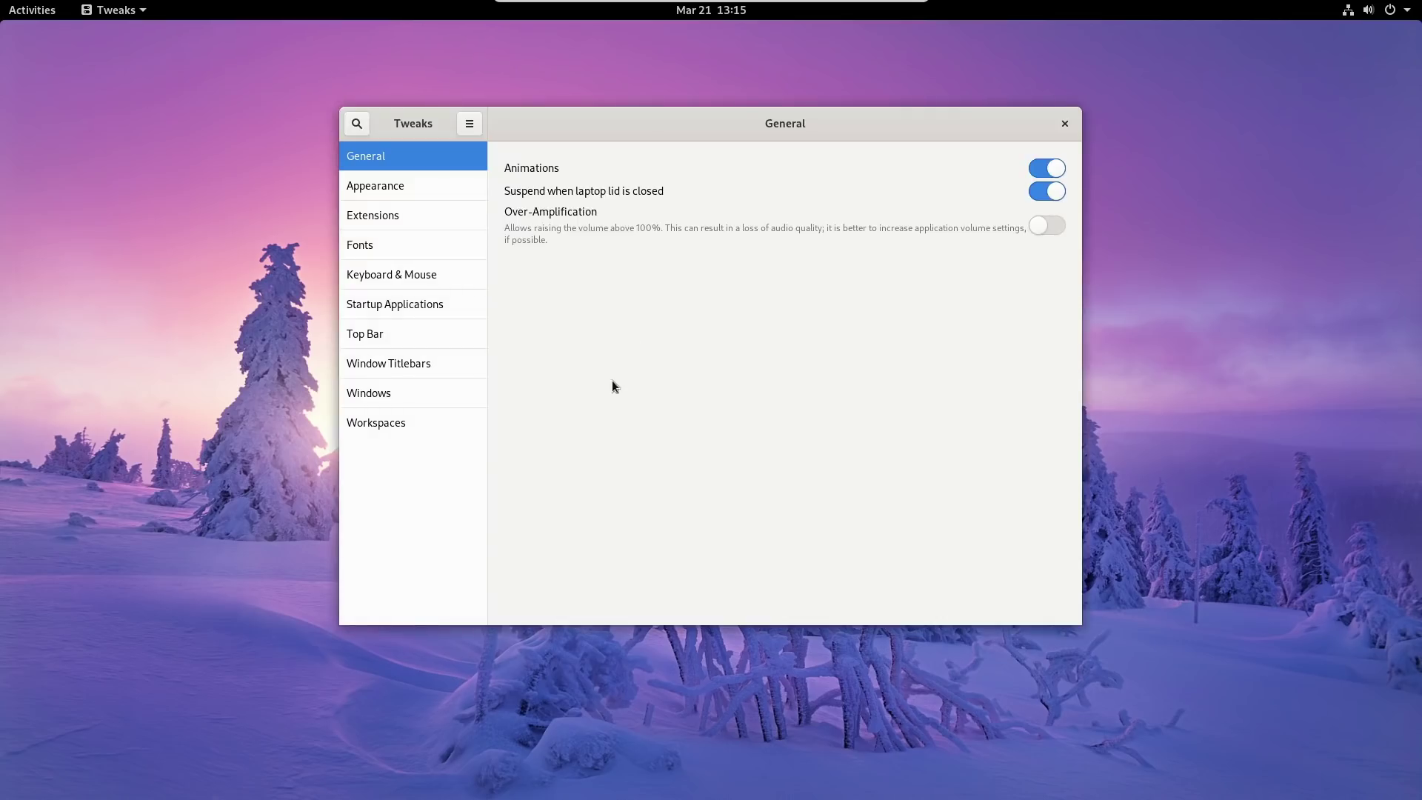
pyautogui.click(404, 191)
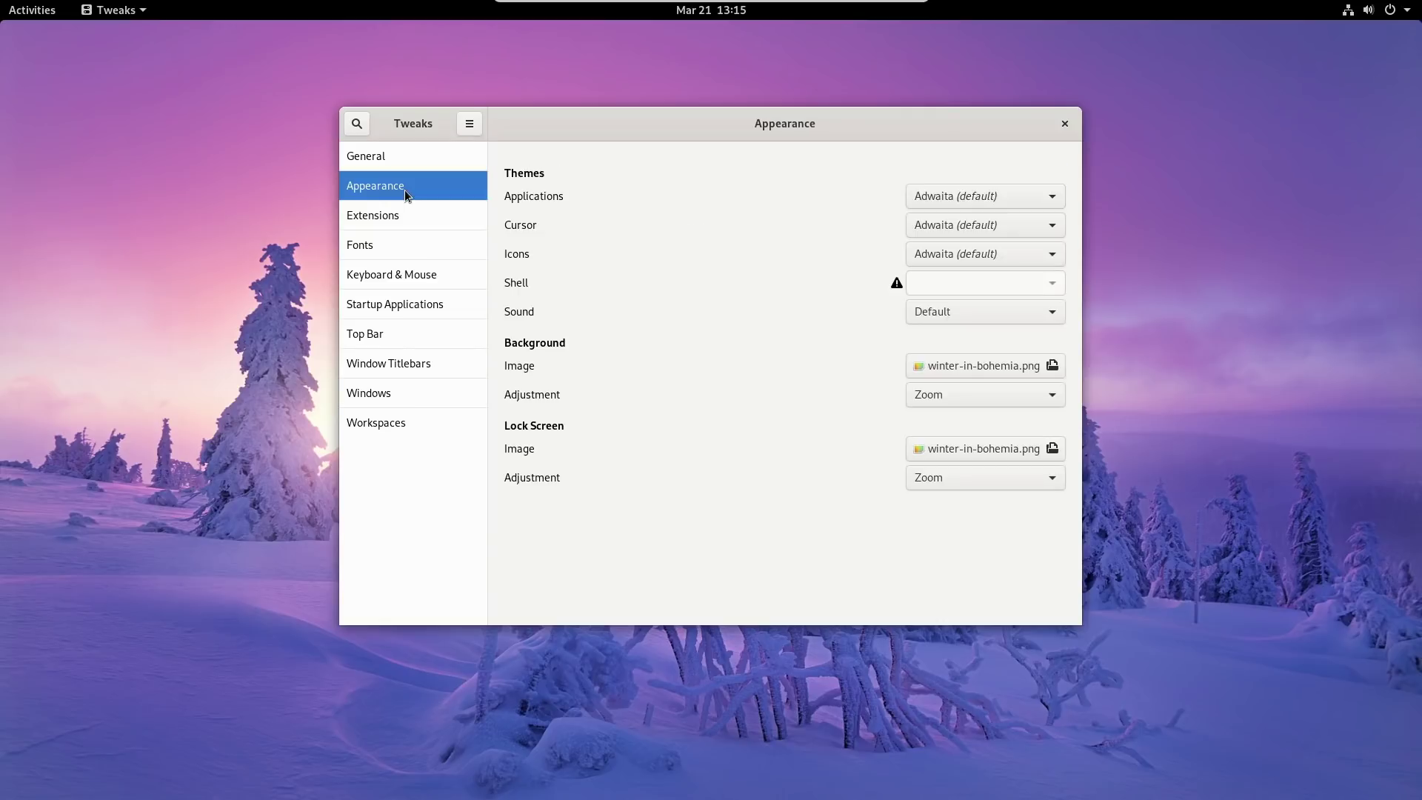
# Switch the Applications theme to Adwaita-dark, then back to Adwaita (default).
pyautogui.click(976, 198)
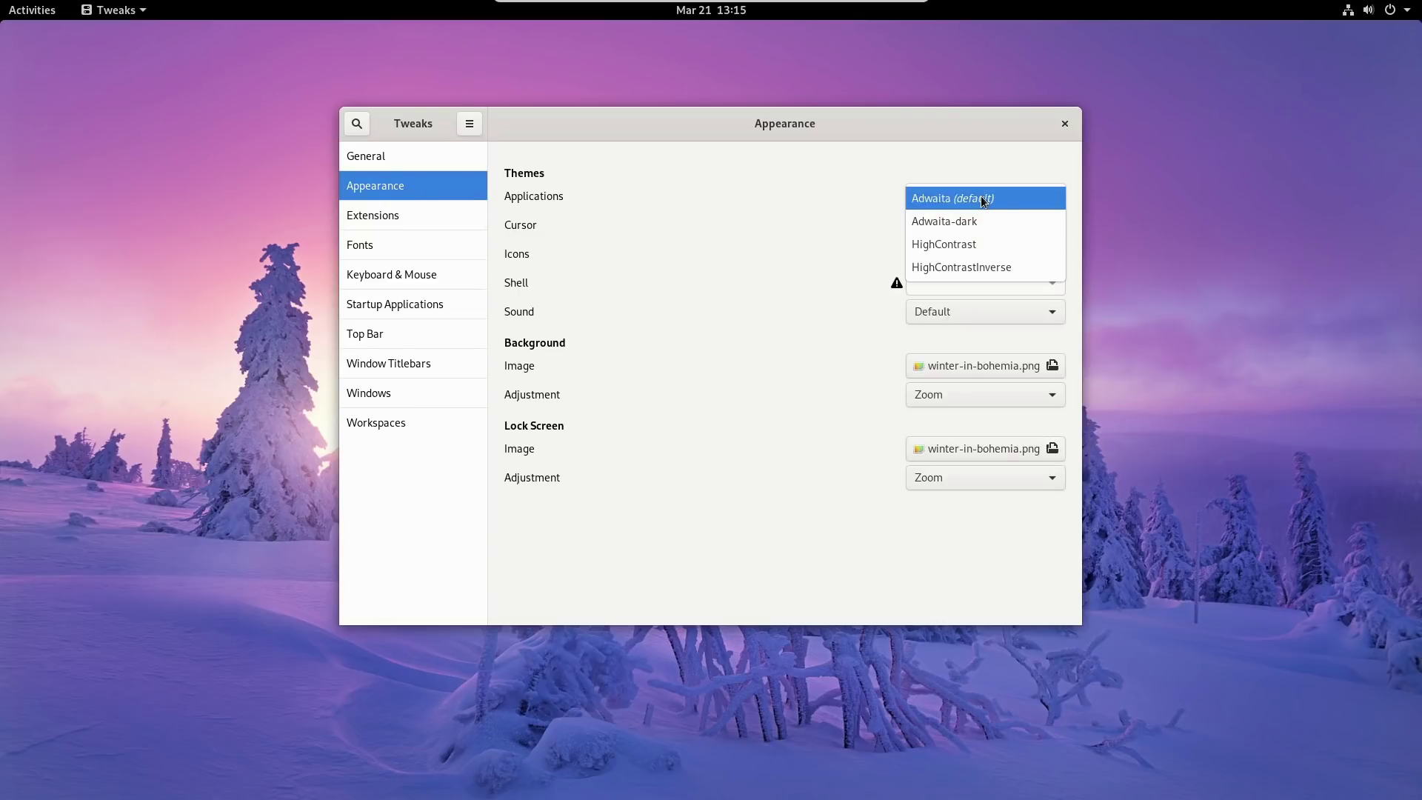
pyautogui.click(984, 222)
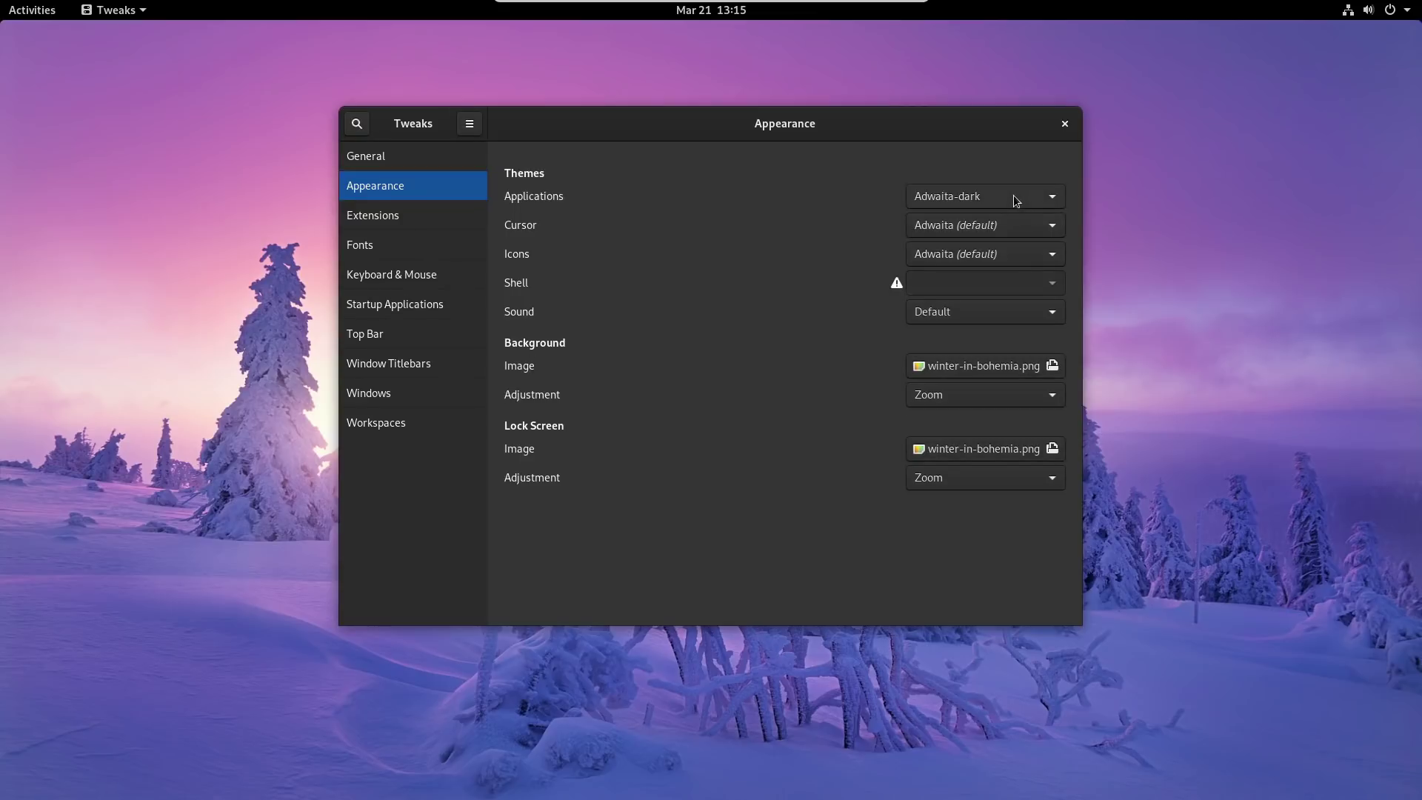
pyautogui.click(1013, 196)
pyautogui.click(1029, 182)
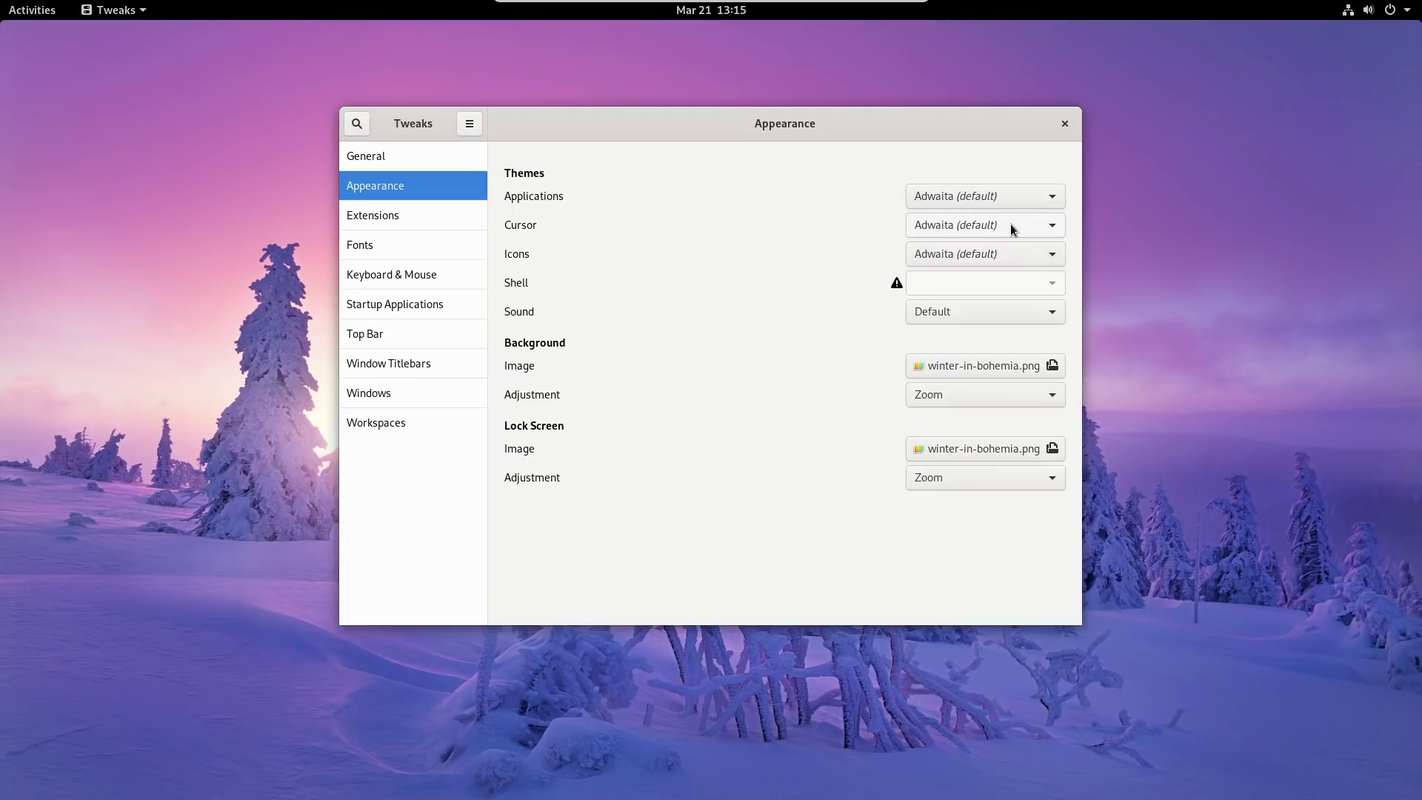
# Keep Adwaita (default) icons and review the Sound theme choices.
pyautogui.click(1015, 253)
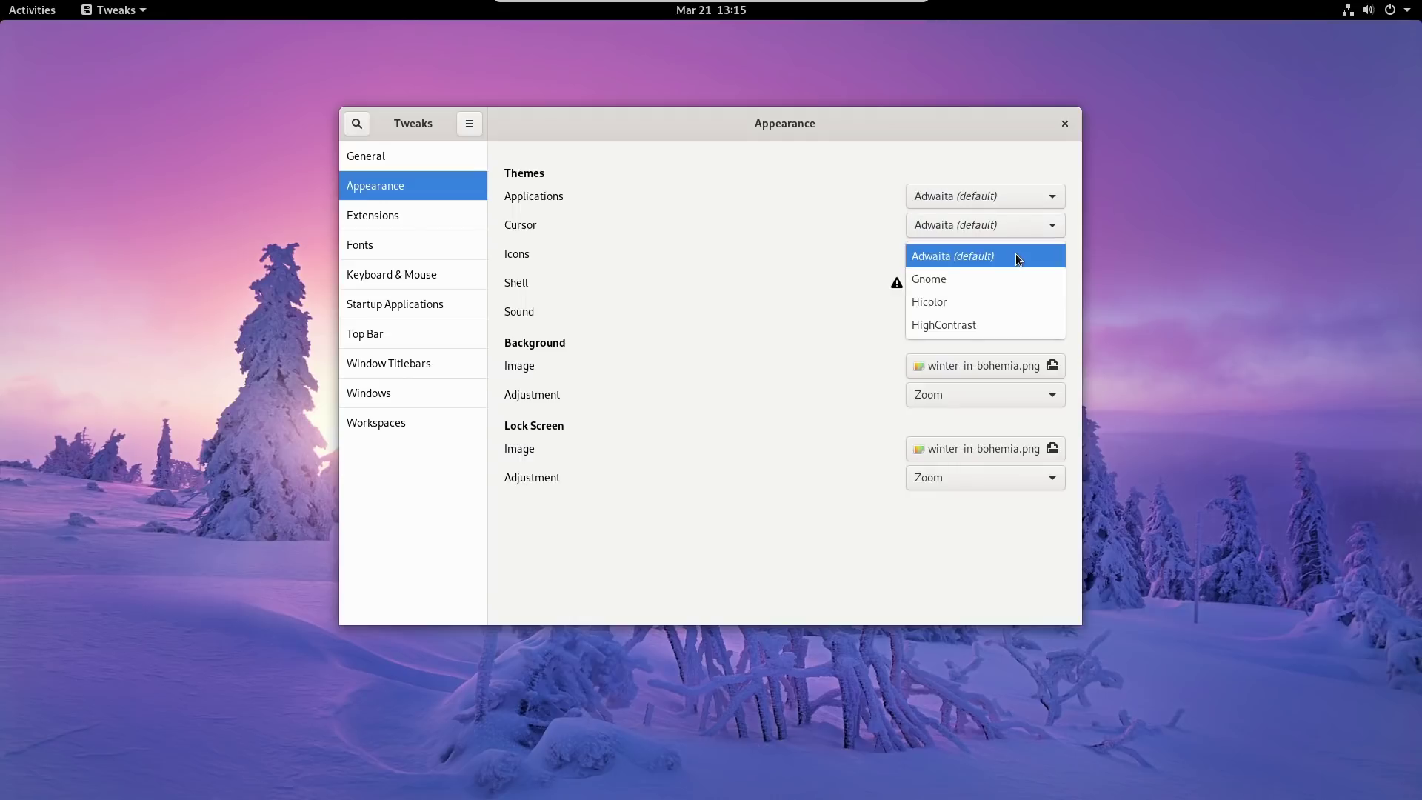
pyautogui.click(1015, 256)
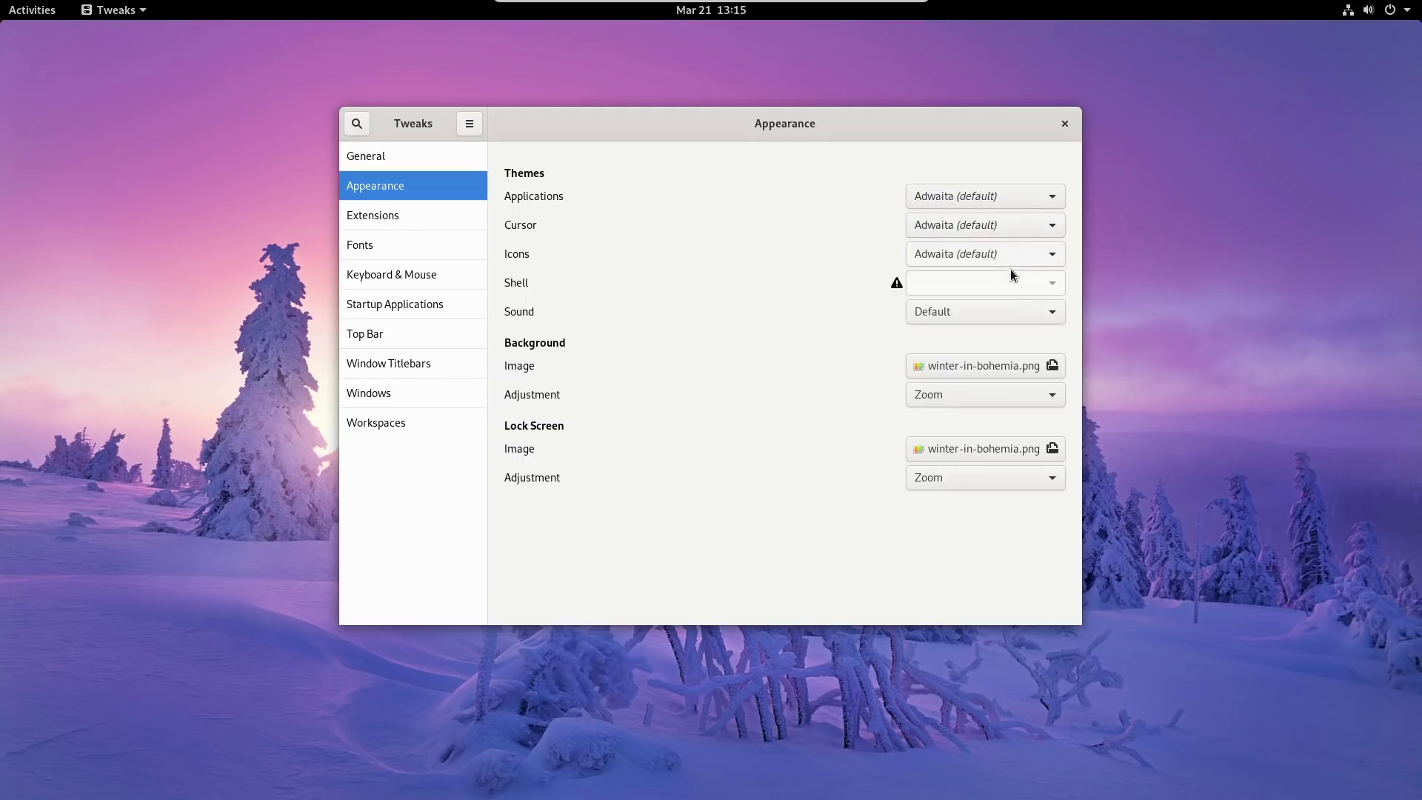
pyautogui.click(1055, 314)
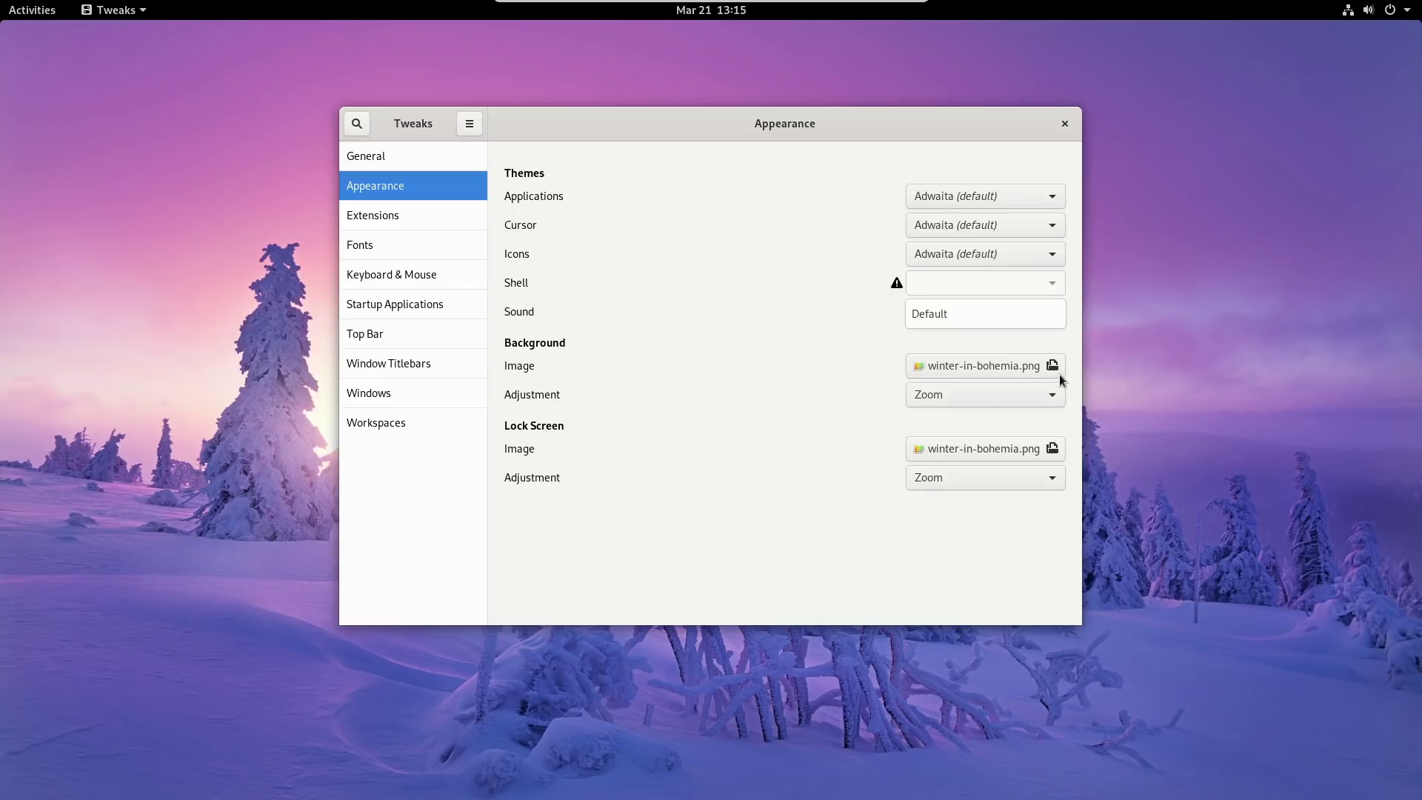
pyautogui.click(1042, 457)
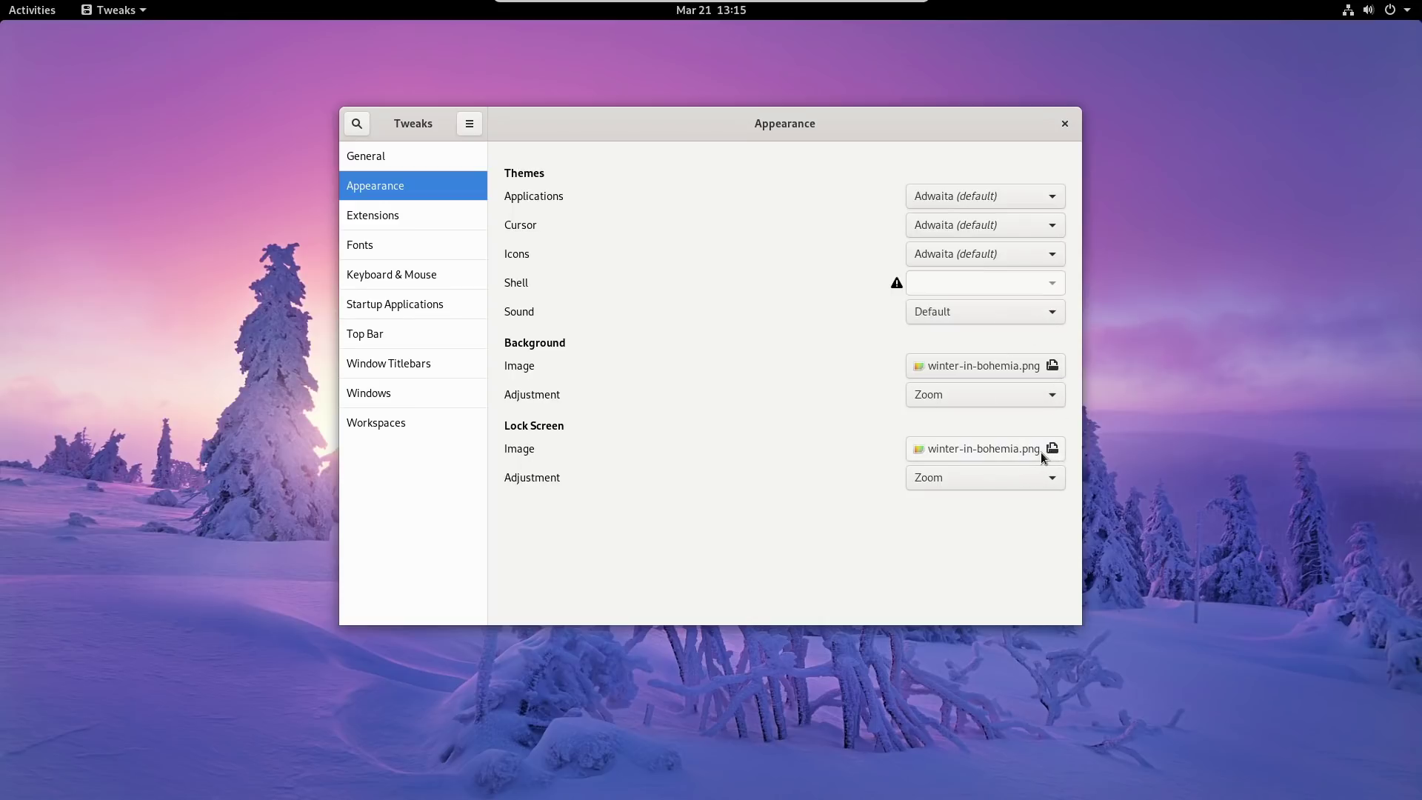
# Set fedora-printed.jpg as the lock screen image.
pyautogui.click(1041, 456)
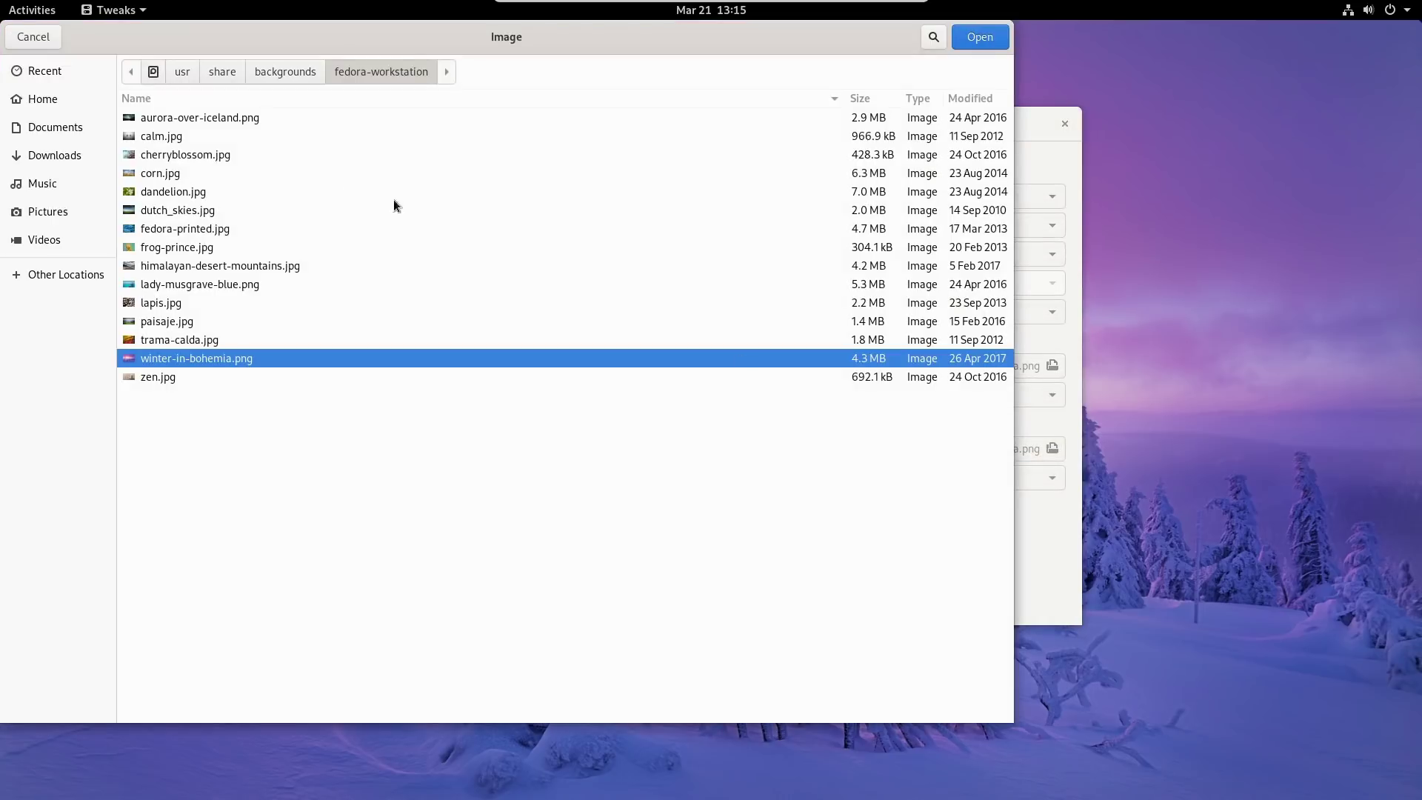
pyautogui.click(232, 233)
pyautogui.click(1001, 37)
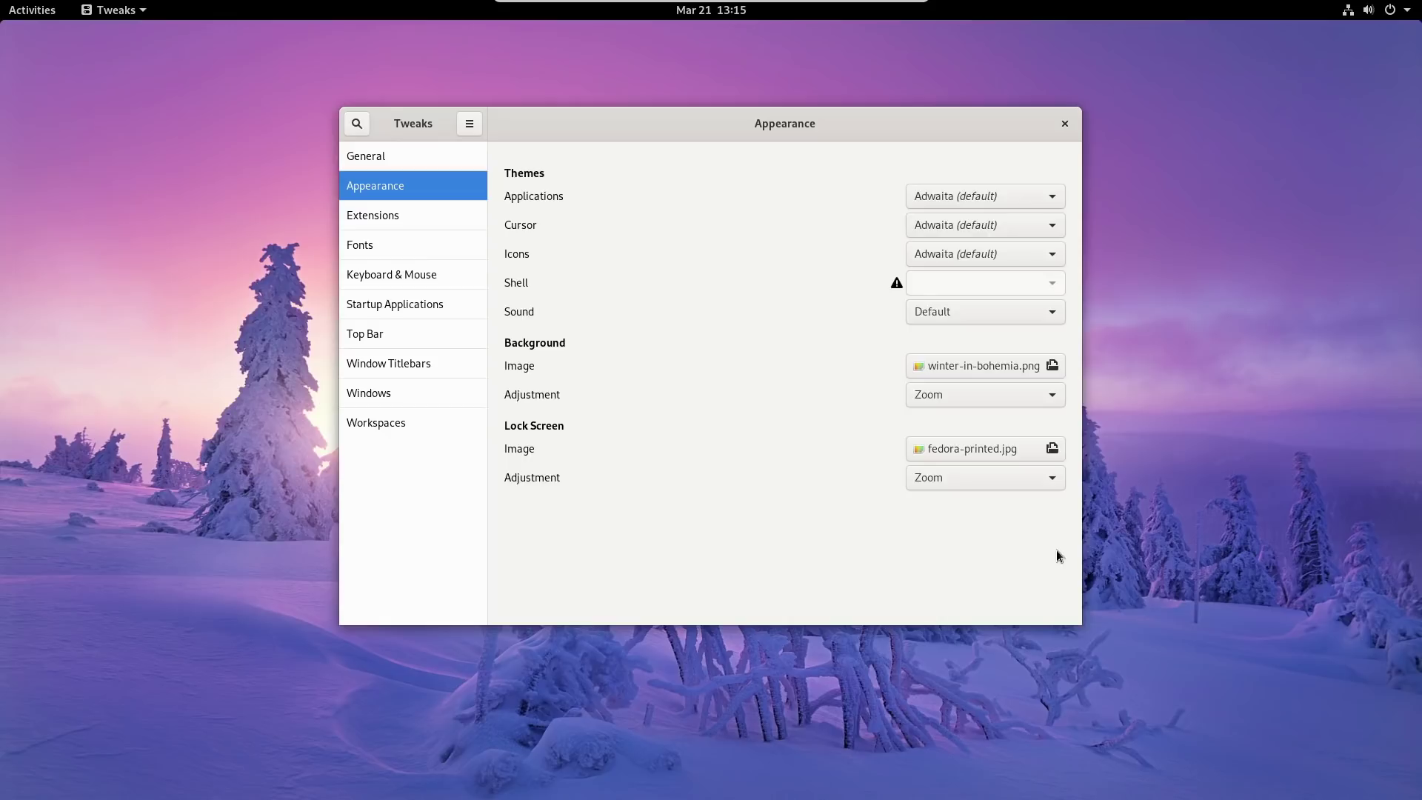
# Check the Background page in Settings, then close Settings and Tweaks.
pyautogui.click(1390, 10)
pyautogui.click(1281, 135)
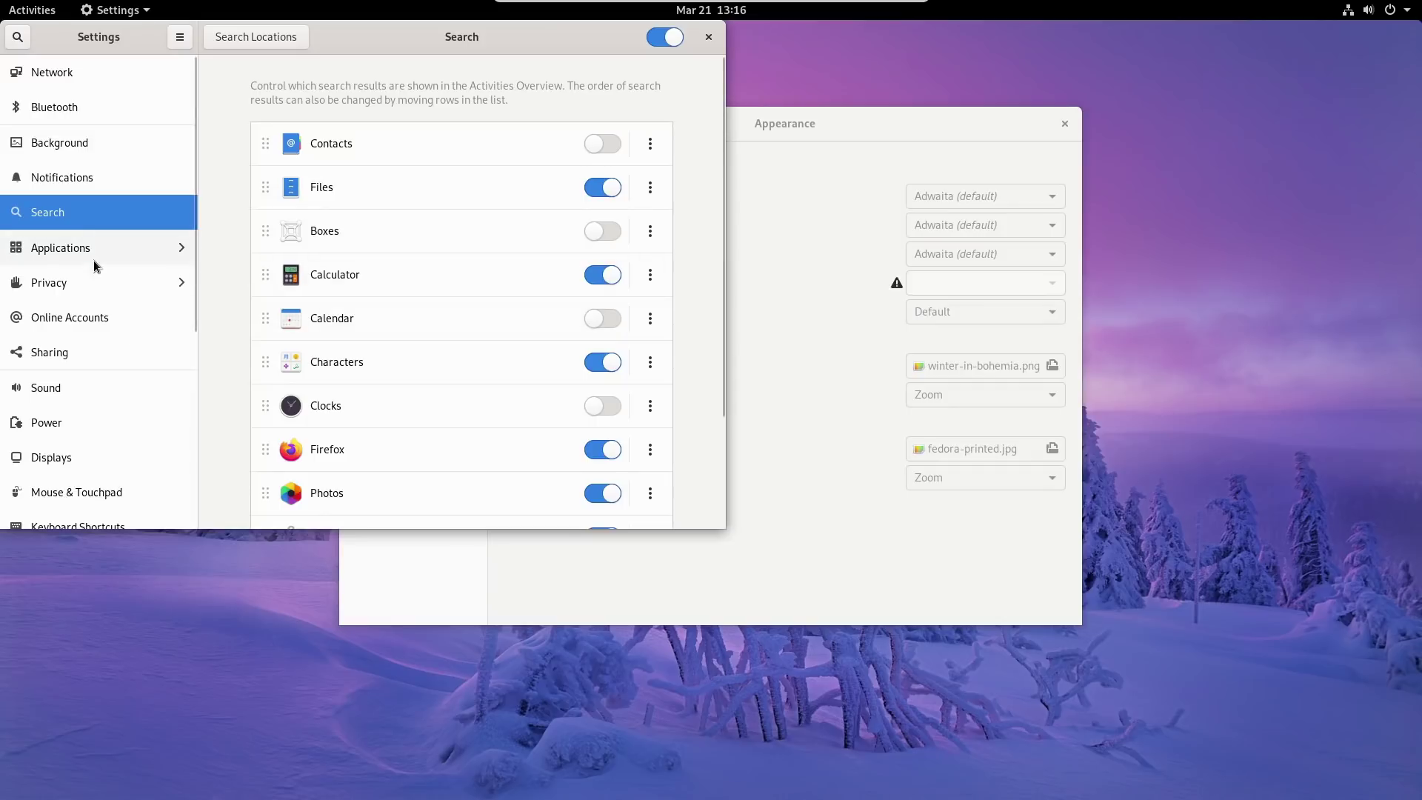
pyautogui.click(63, 150)
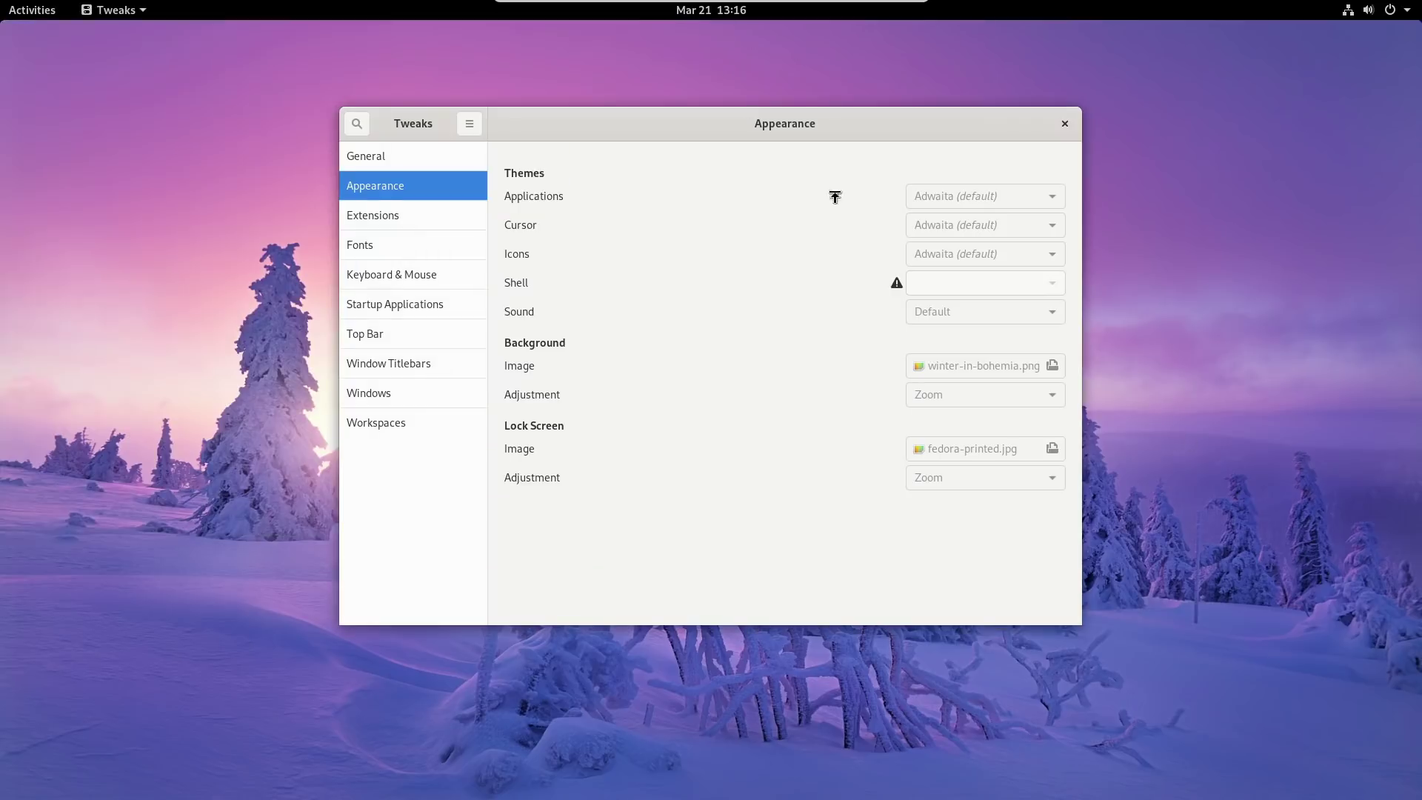
pyautogui.click(707, 37)
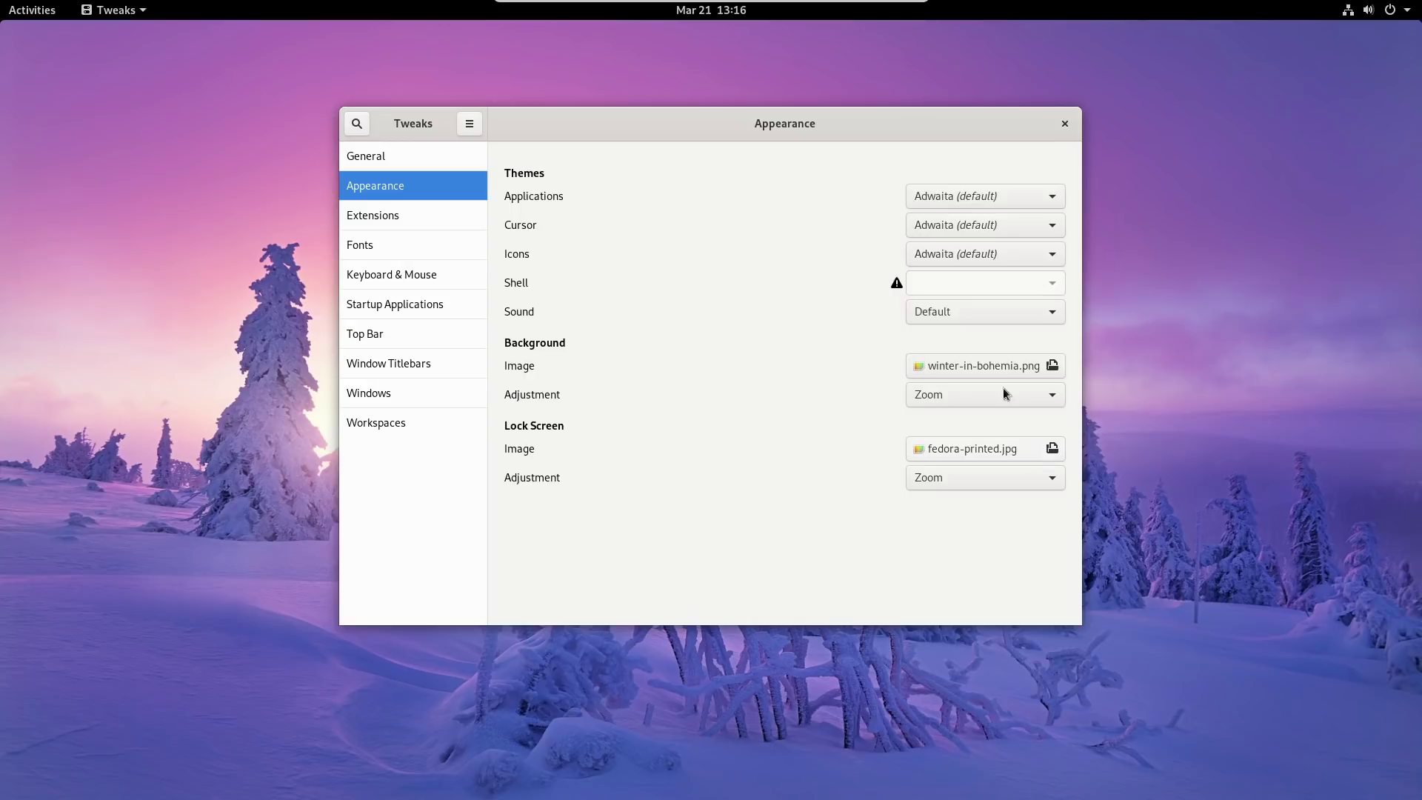
pyautogui.click(1065, 124)
# Lock the session from the system menu, then unlock it with the account password.
pyautogui.click(1401, 12)
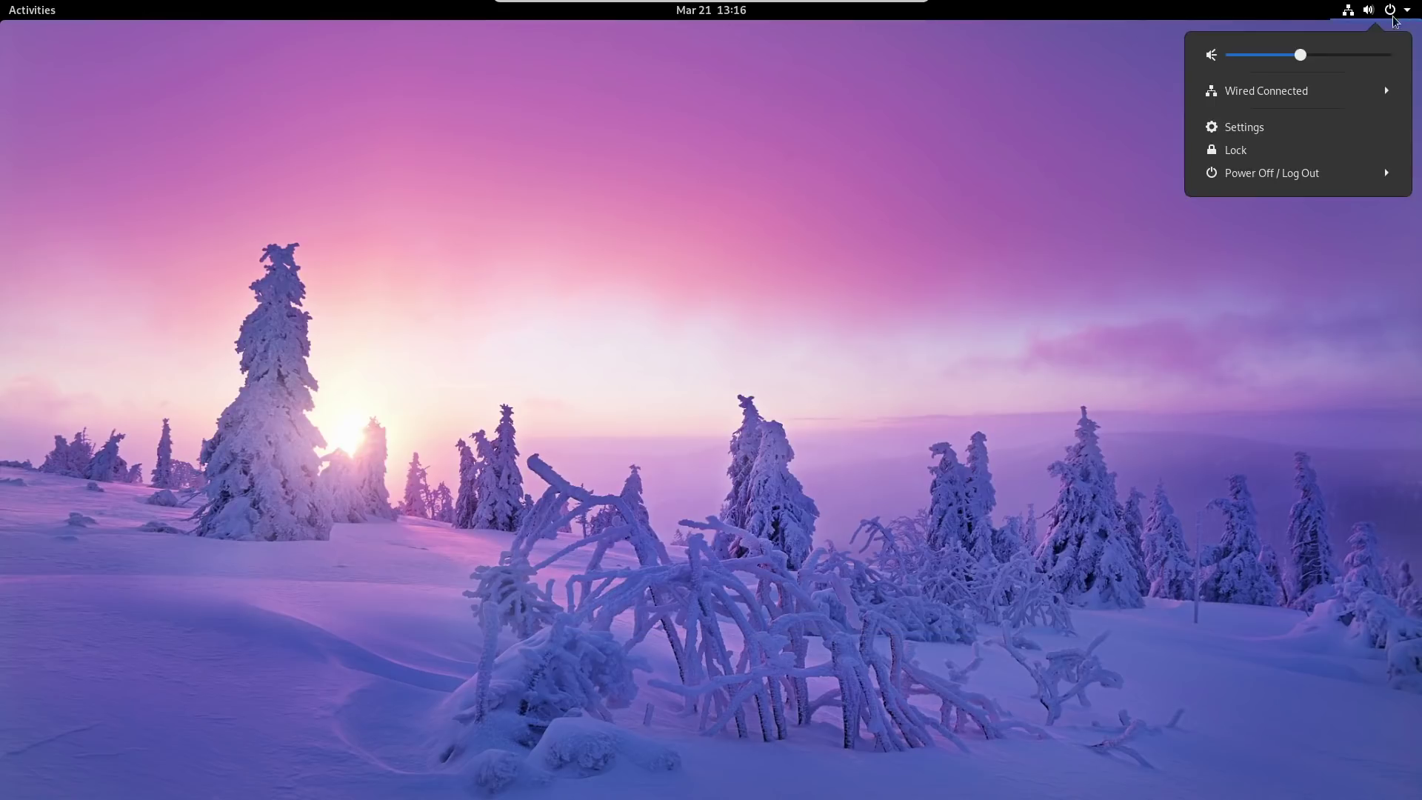
pyautogui.click(1270, 153)
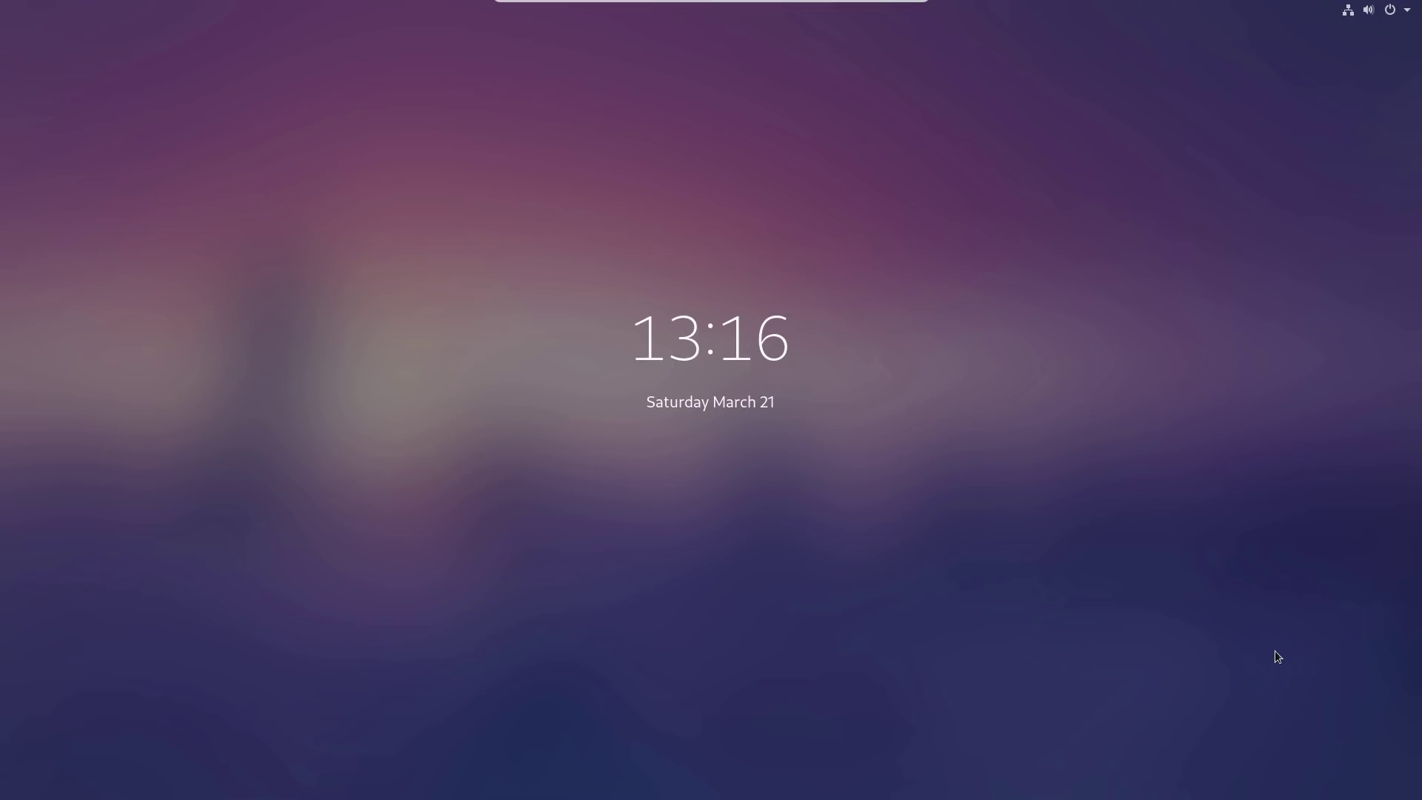
pyautogui.moveTo(931, 713); pyautogui.dragTo(961, 274)
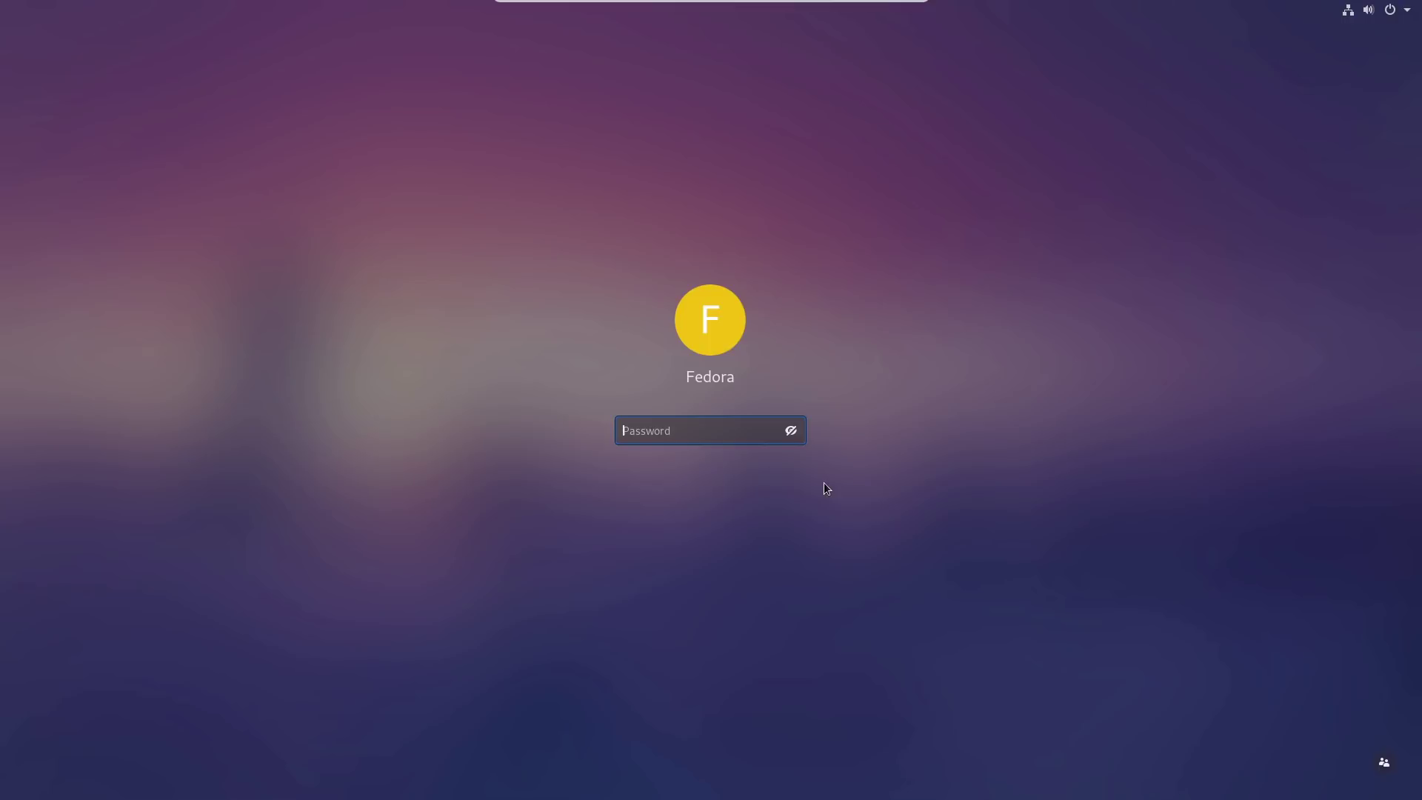
pyautogui.press('Return')
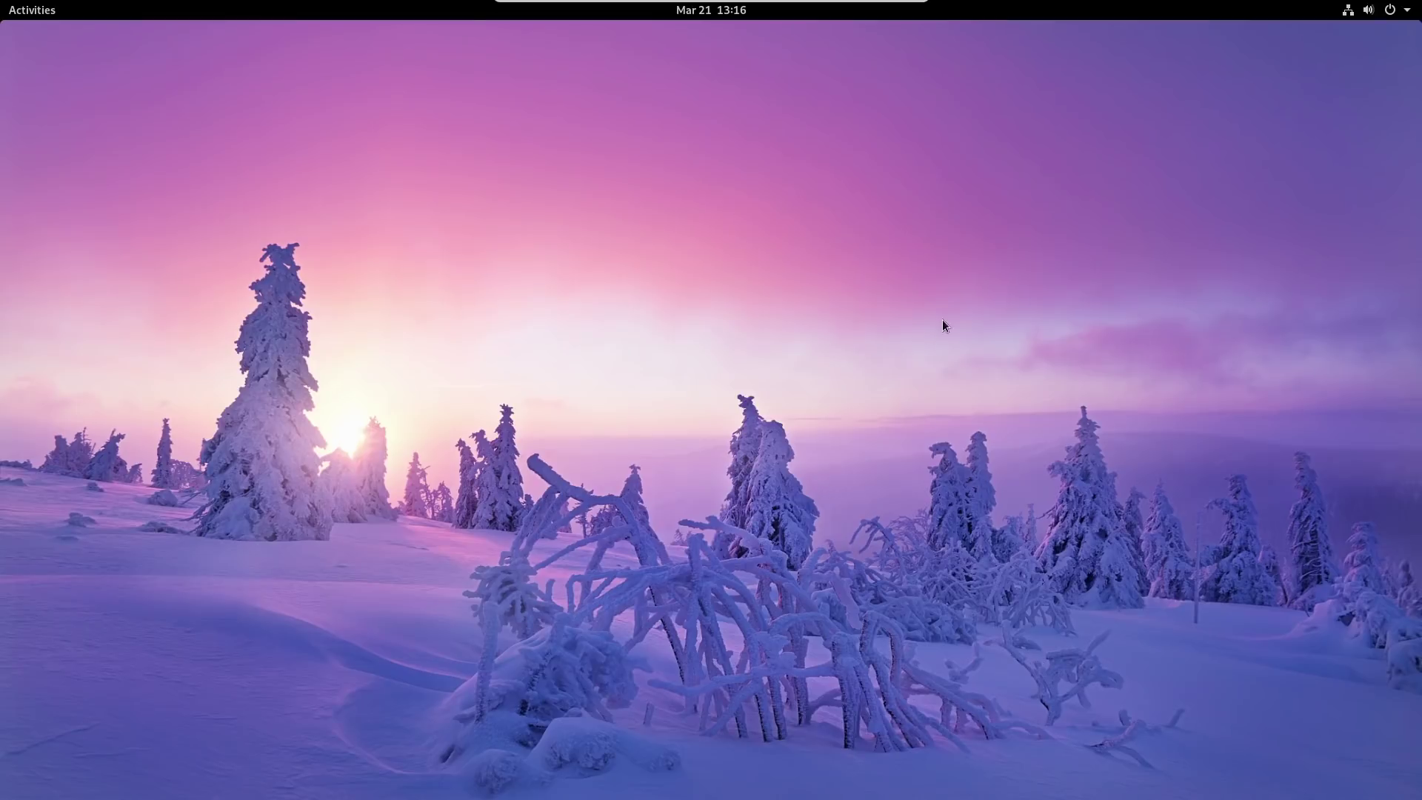